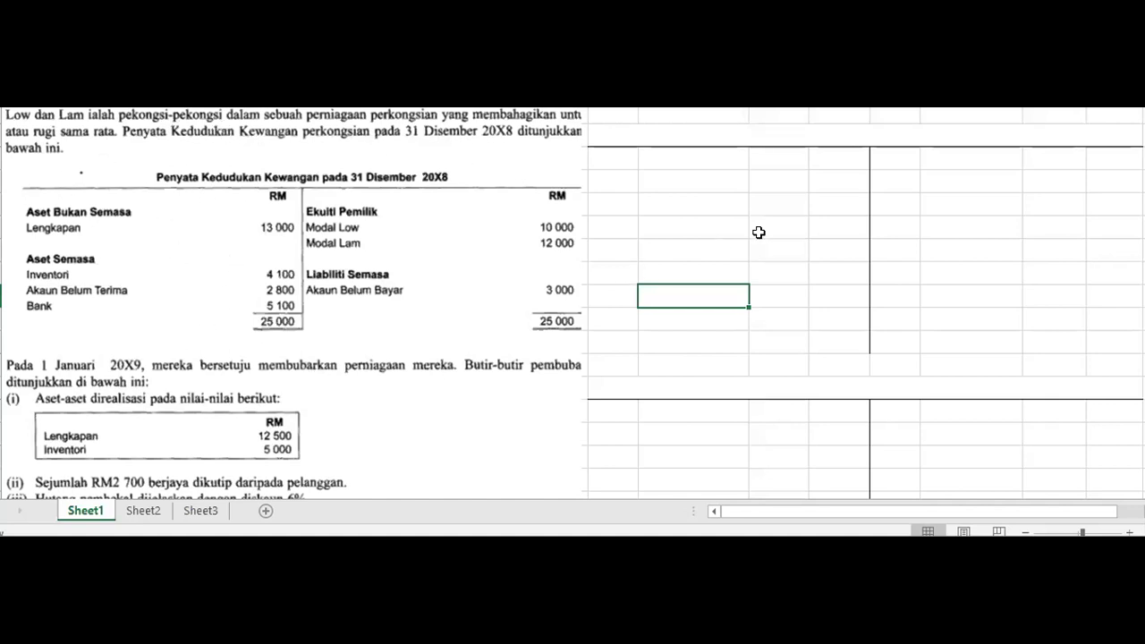
Enter the title "Ak Realisasi" in the merged heading row of the first T-account
click(750, 137)
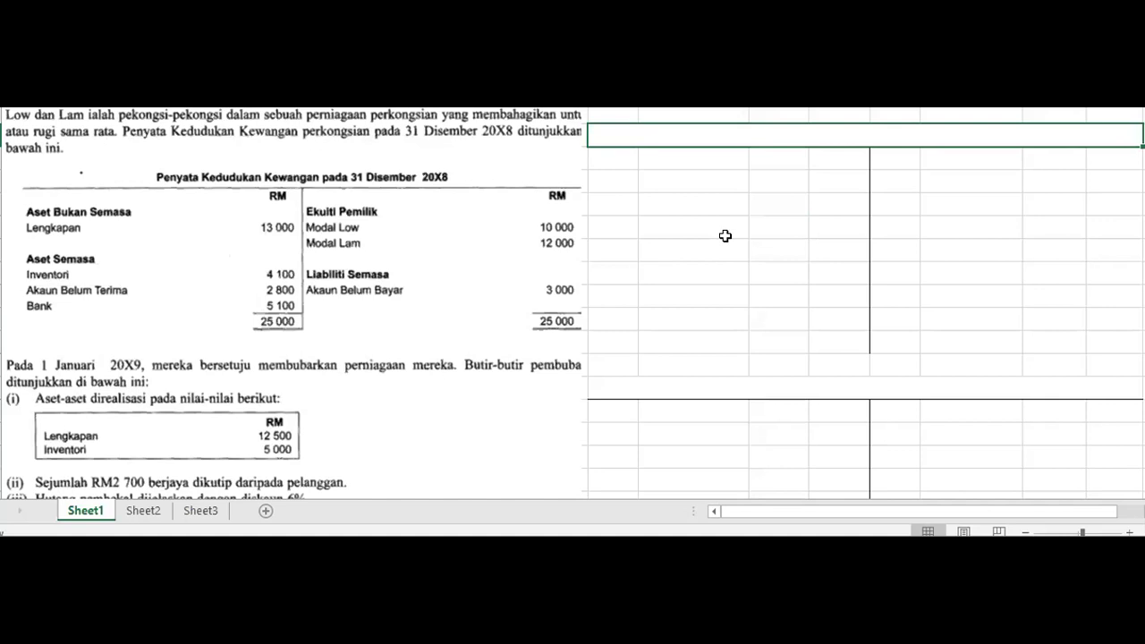
text(Ak Realisasi)
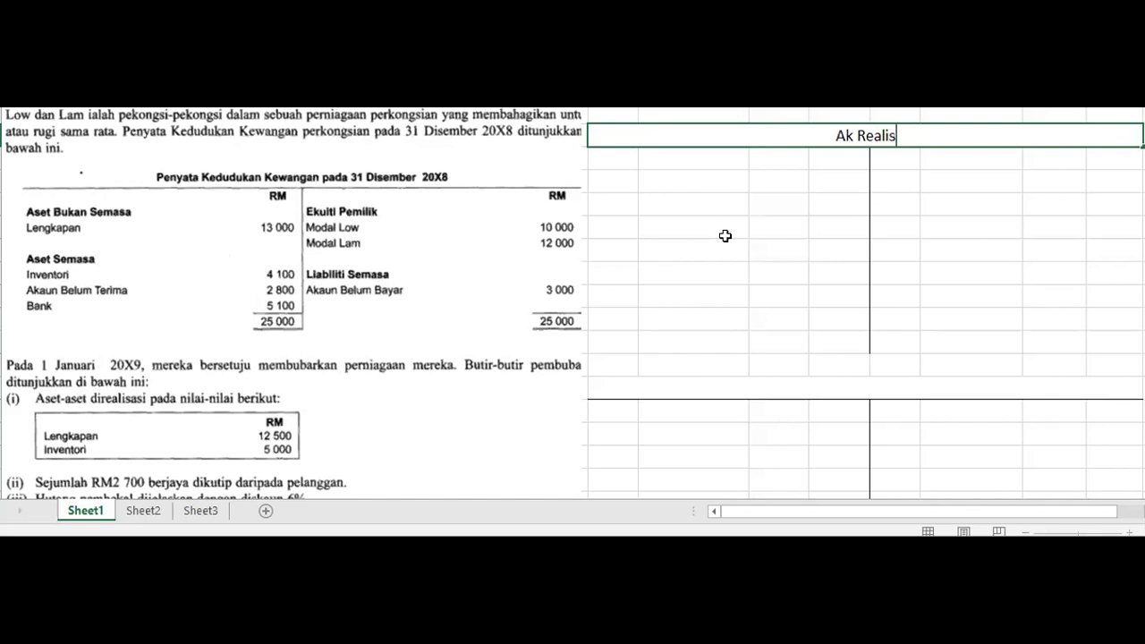
key(Return)
Title the second T-account "Ak Modal" in its merged heading row
key(Down)
key(Down)
key(Down)
key(Down)
key(Down)
key(Down)
key(Down)
key(Down)
key(Down)
key(Down)
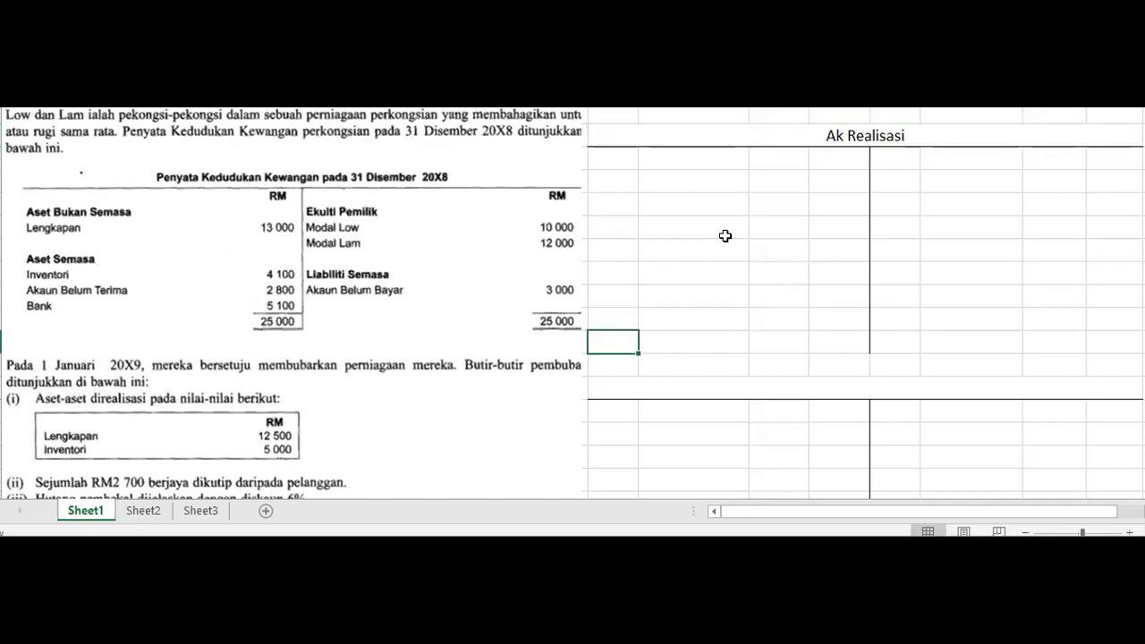
text(Ak Modal)
key(Return)
Title the third T-account "Ak Bank" in its merged heading row
key(Down)
key(Down)
key(Down)
key(Down)
key(Down)
key(Down)
key(Down)
key(Down)
key(Up)
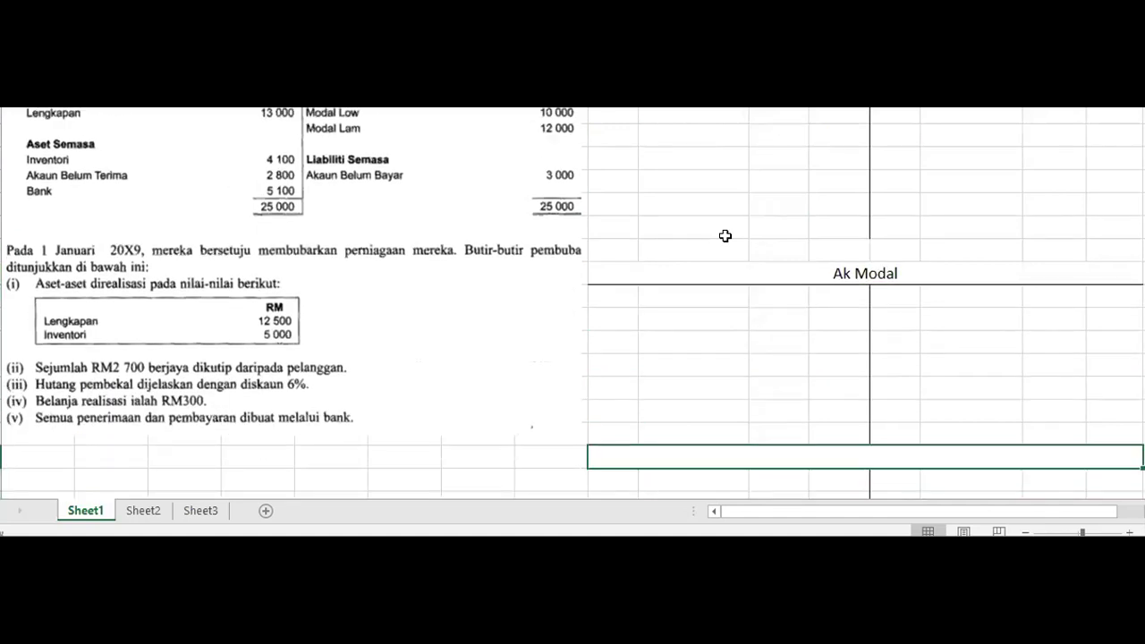
text(Ak Bank)
key(Return)
key(Up)
key(Up)
key(Up)
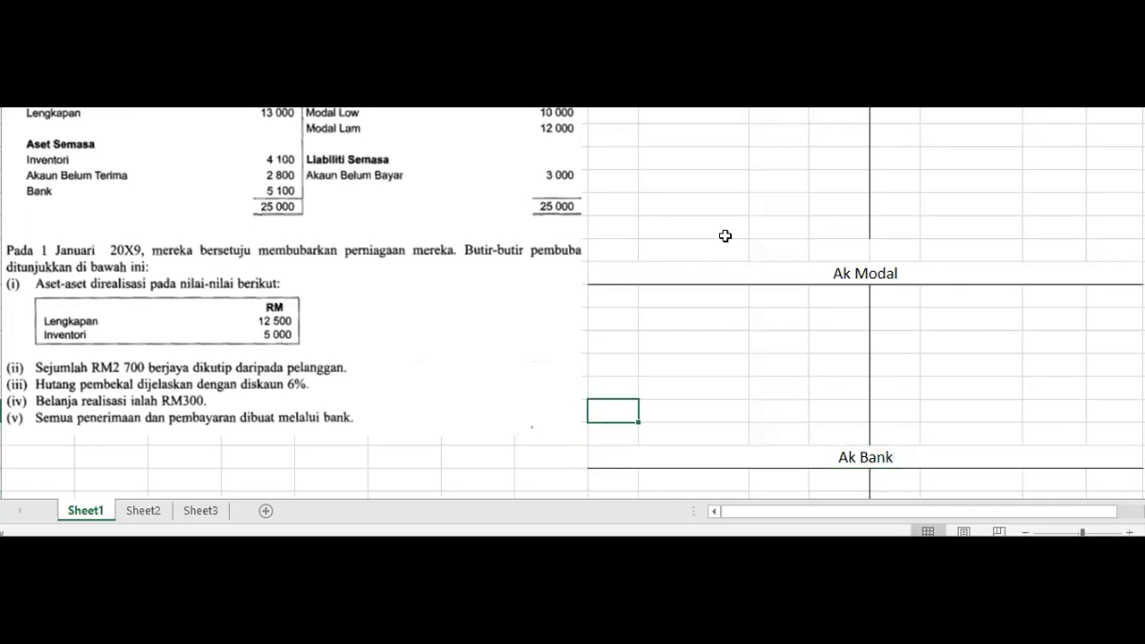
Review the question text and the Ak Realisasi, Ak Modal and Ak Bank account layouts on Sheet1
click(719, 239)
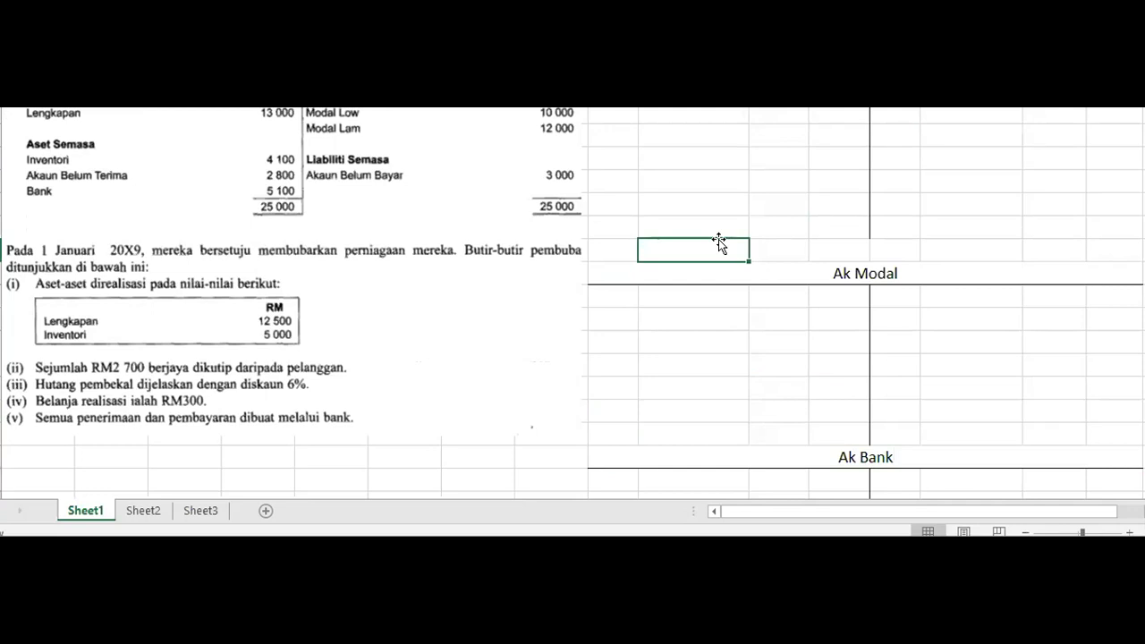
scroll(719, 239, up, 2)
click(718, 189)
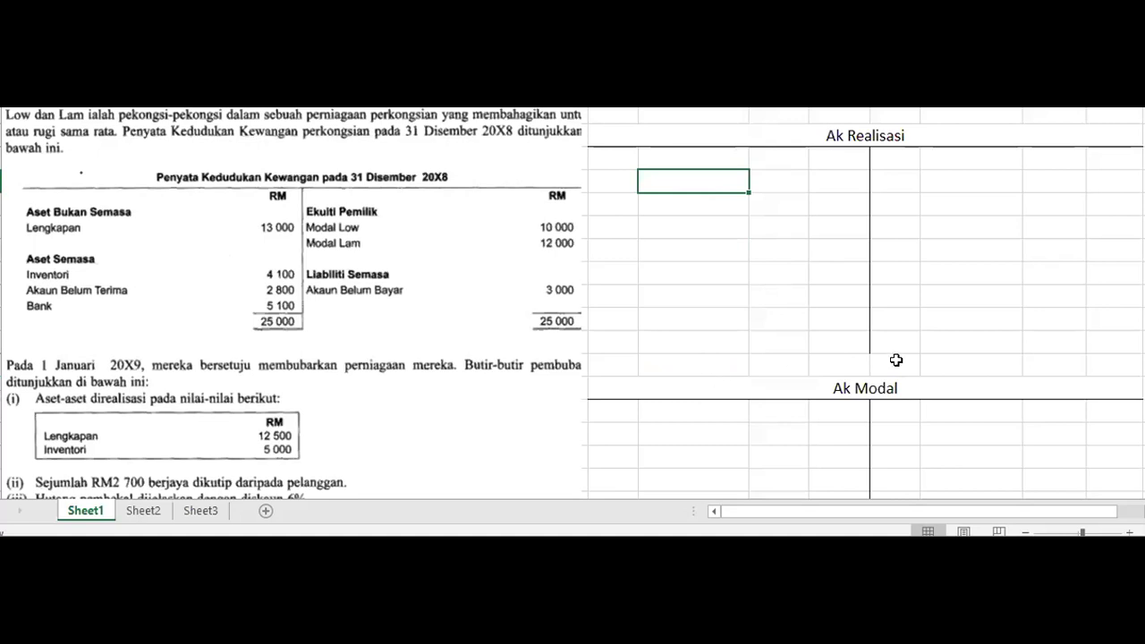
scroll(864, 356, down, 3)
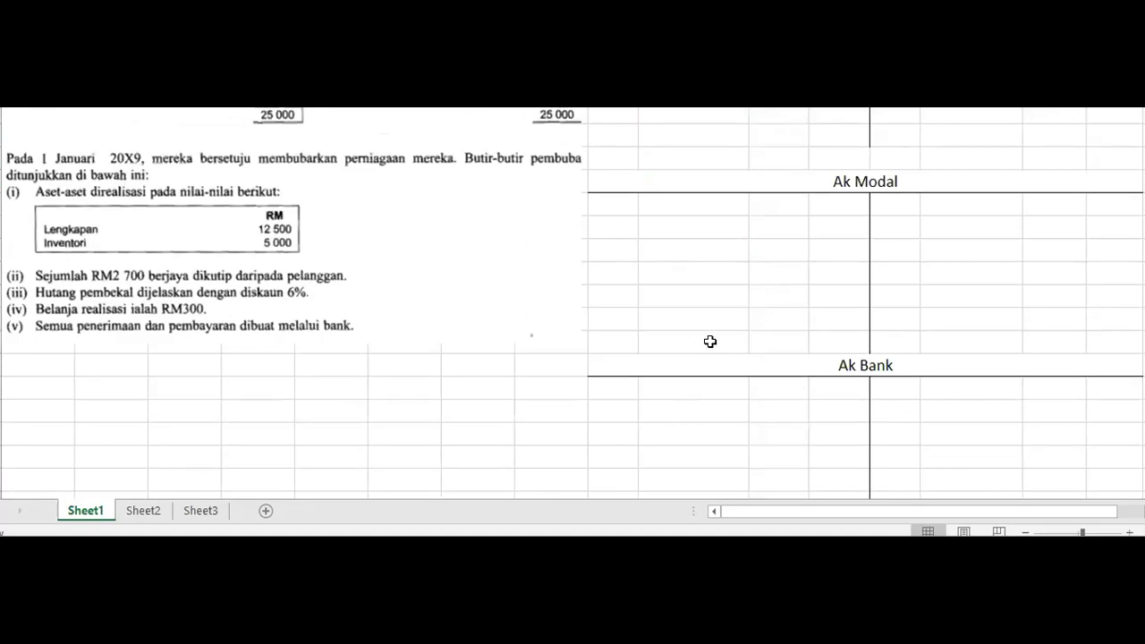
scroll(713, 333, up, 3)
scroll(761, 322, down, 2)
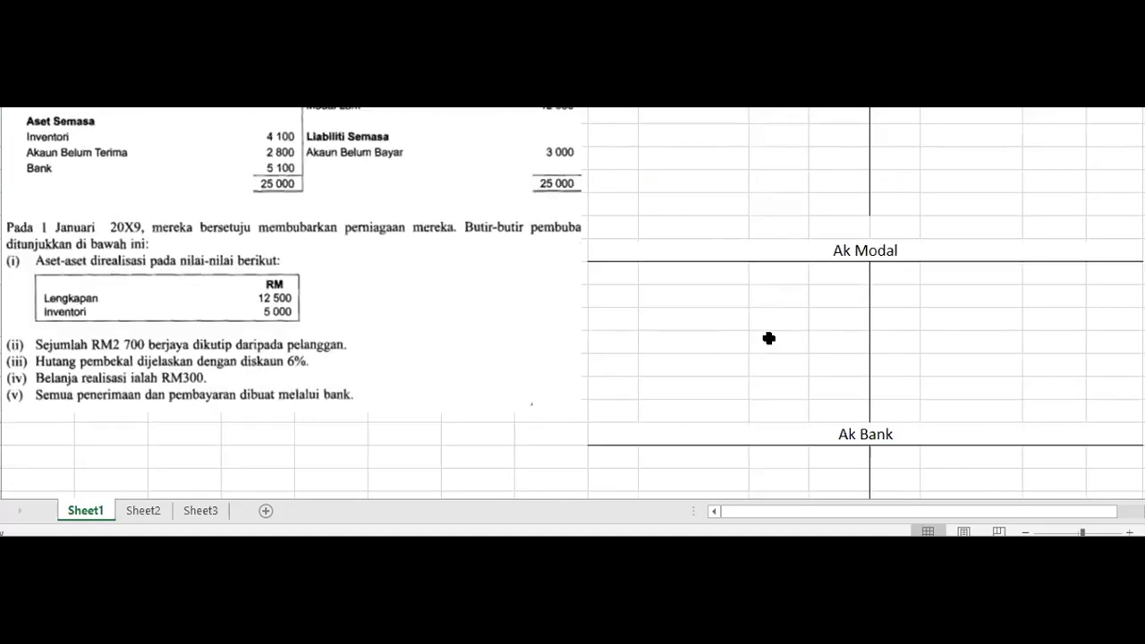
scroll(769, 338, down, 2)
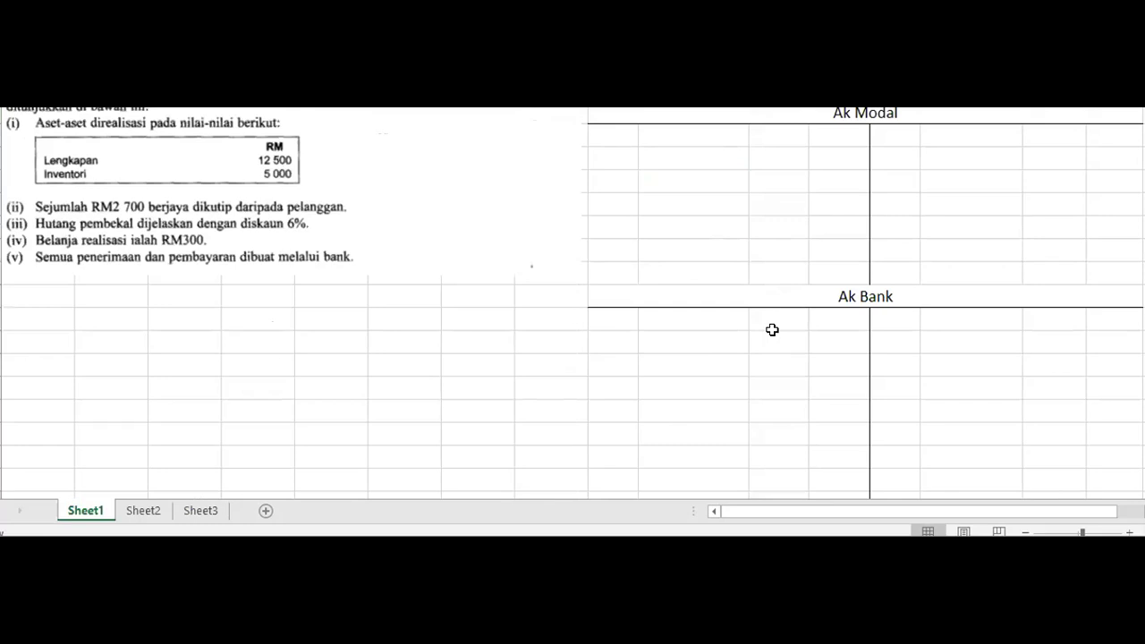
scroll(773, 331, up, 3)
click(764, 138)
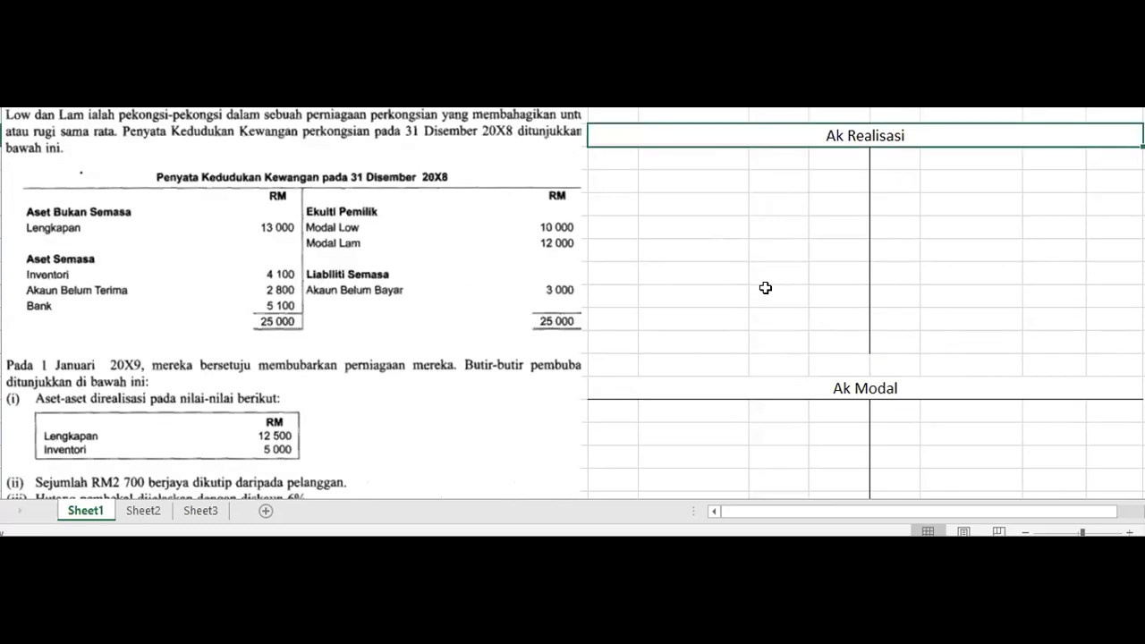
Add a horizontal border line beneath the first row of the Ak Modal account, across both sides
click(827, 387)
click(785, 416)
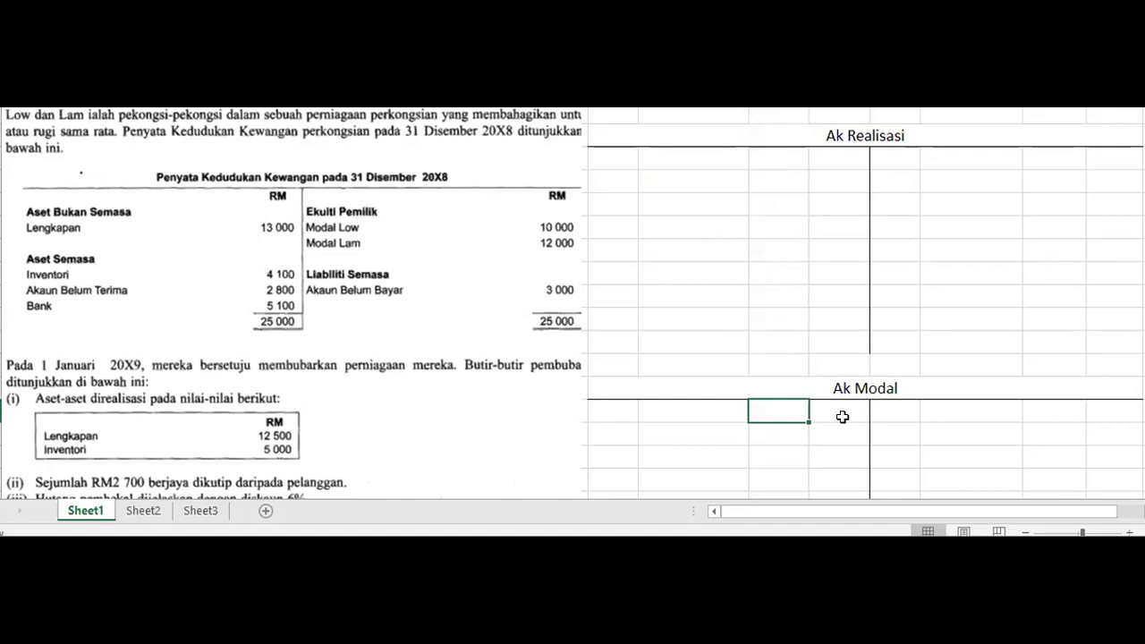
drag(617, 411, 1138, 409)
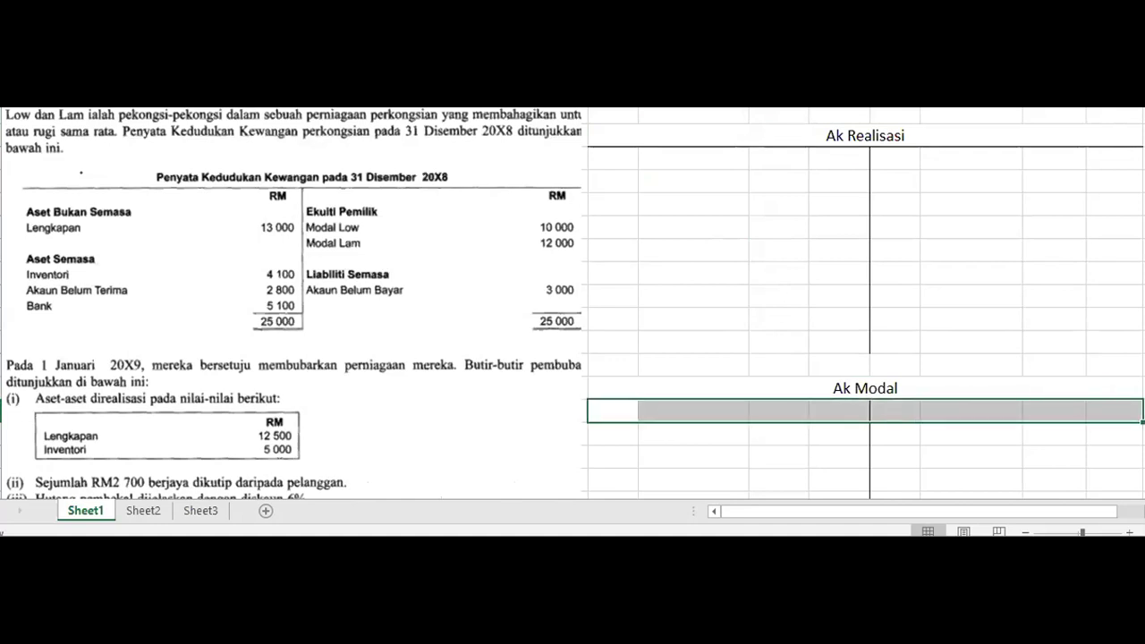
key(alt+h)
key(b)
key(d)
click(776, 454)
Enter the two partners' names as amount column headings on both the debit and credit sides of Ak Modal
click(778, 411)
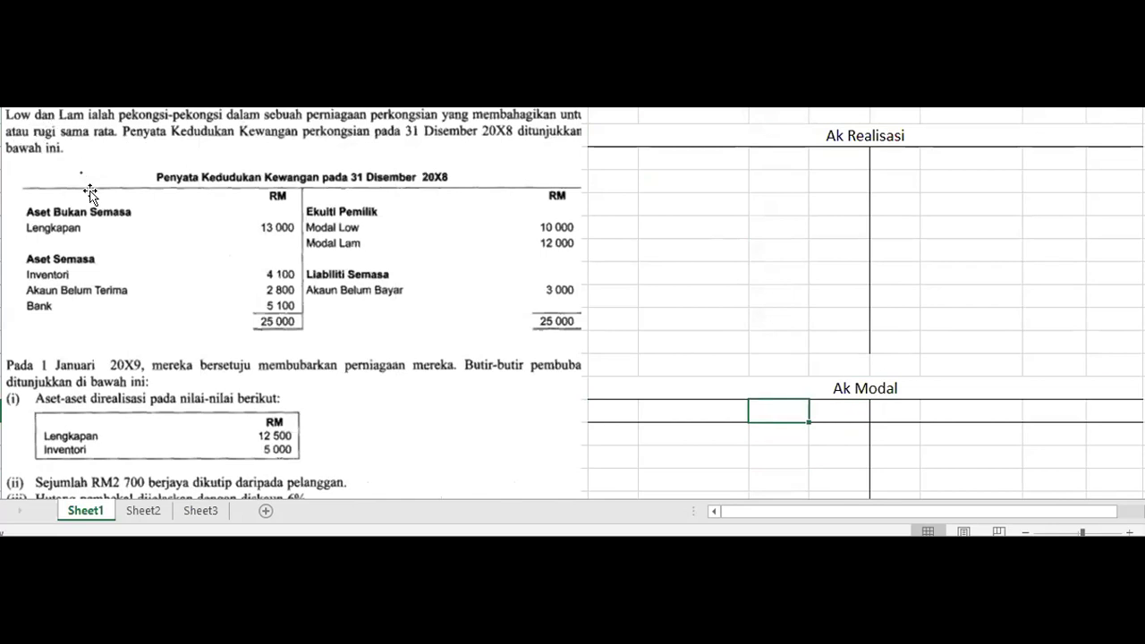
text(Low)
key(Tab)
text(Lam)
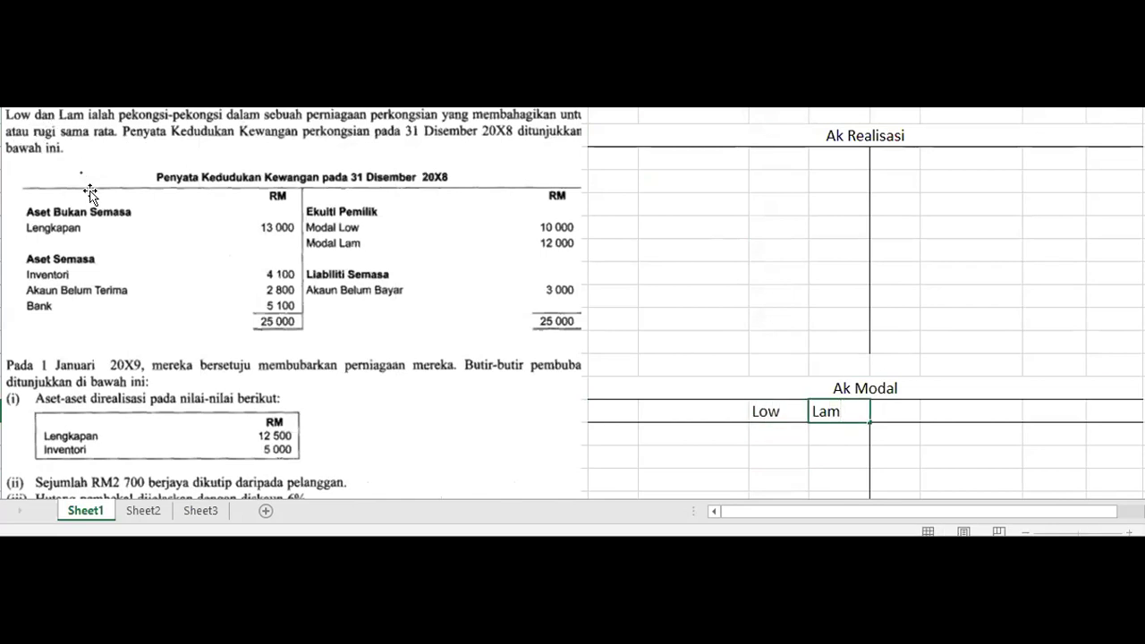
key(Tab)
key(Tab)
key(Tab)
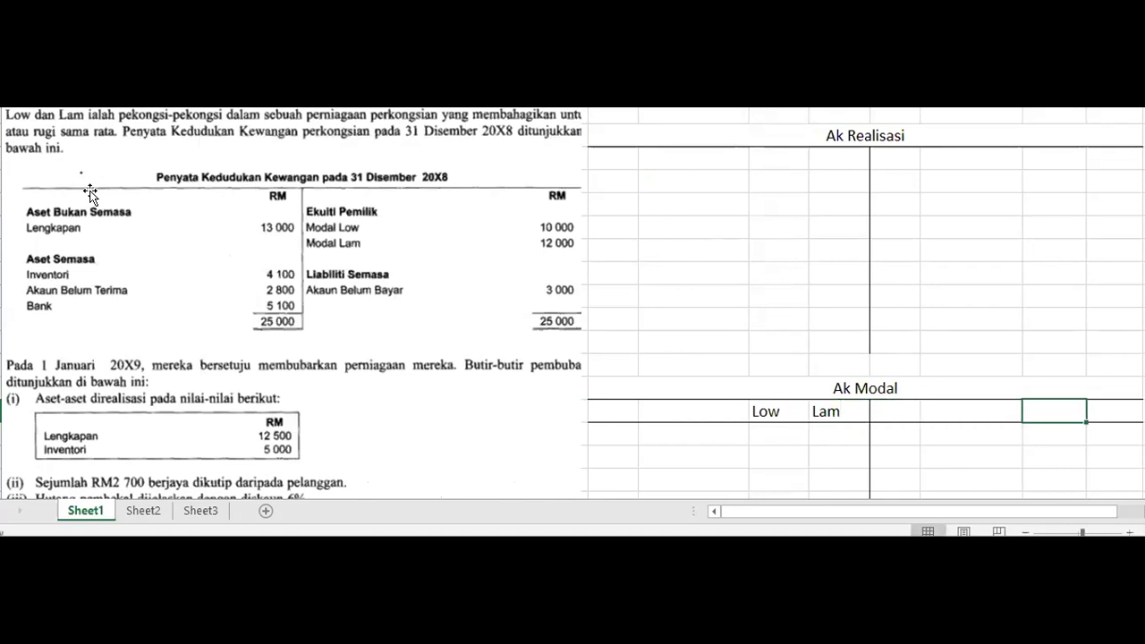
text(Low)
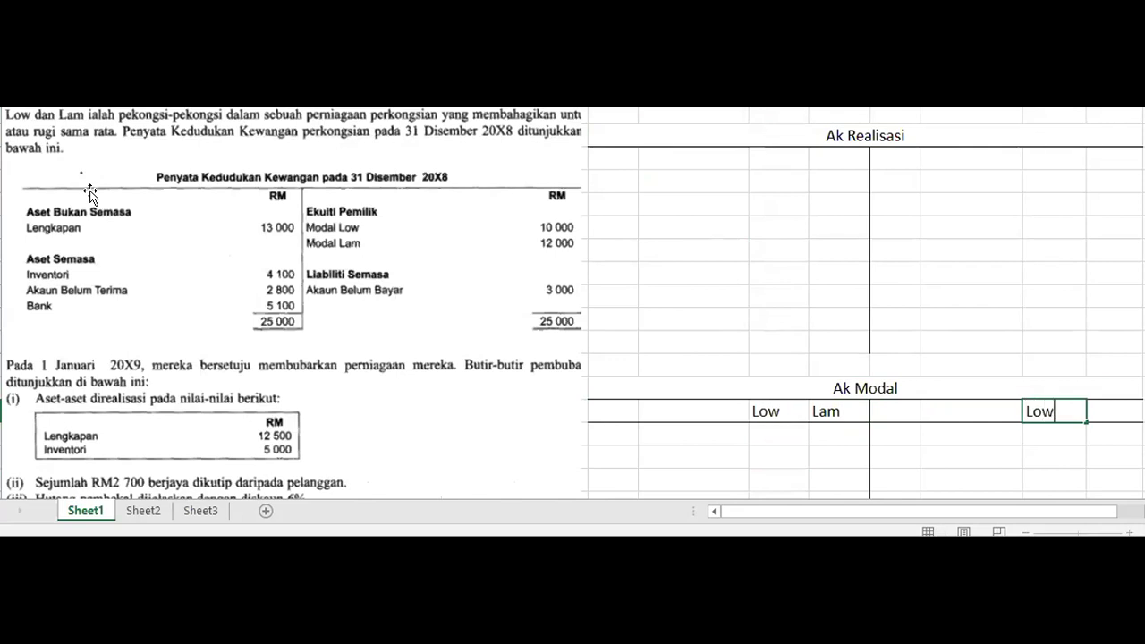
key(Tab)
text(Lam)
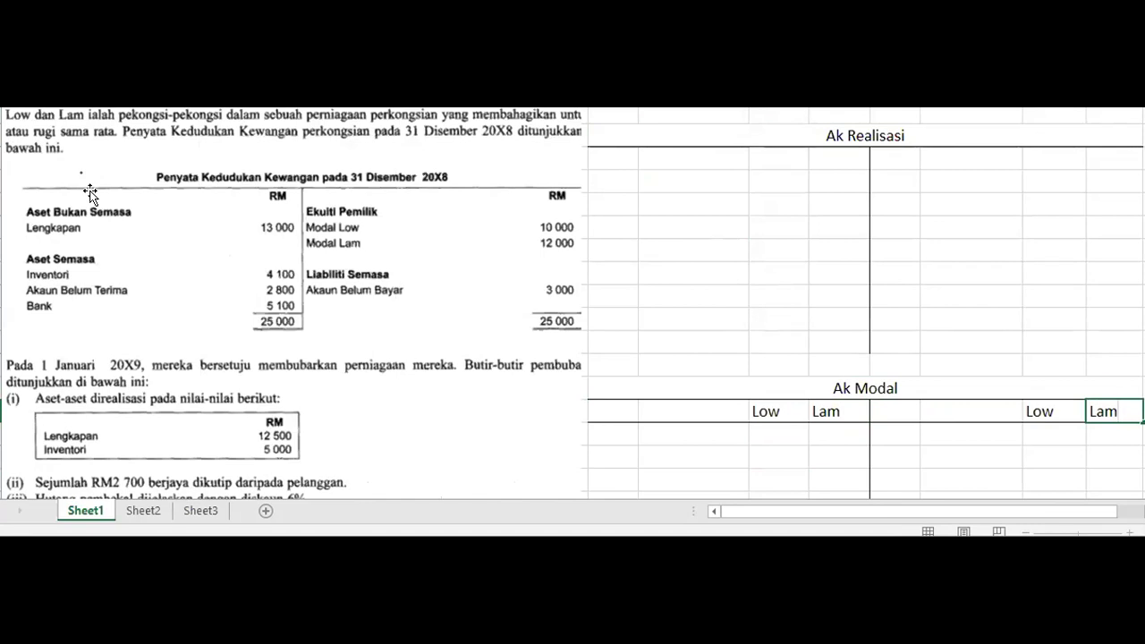
click(601, 287)
click(737, 243)
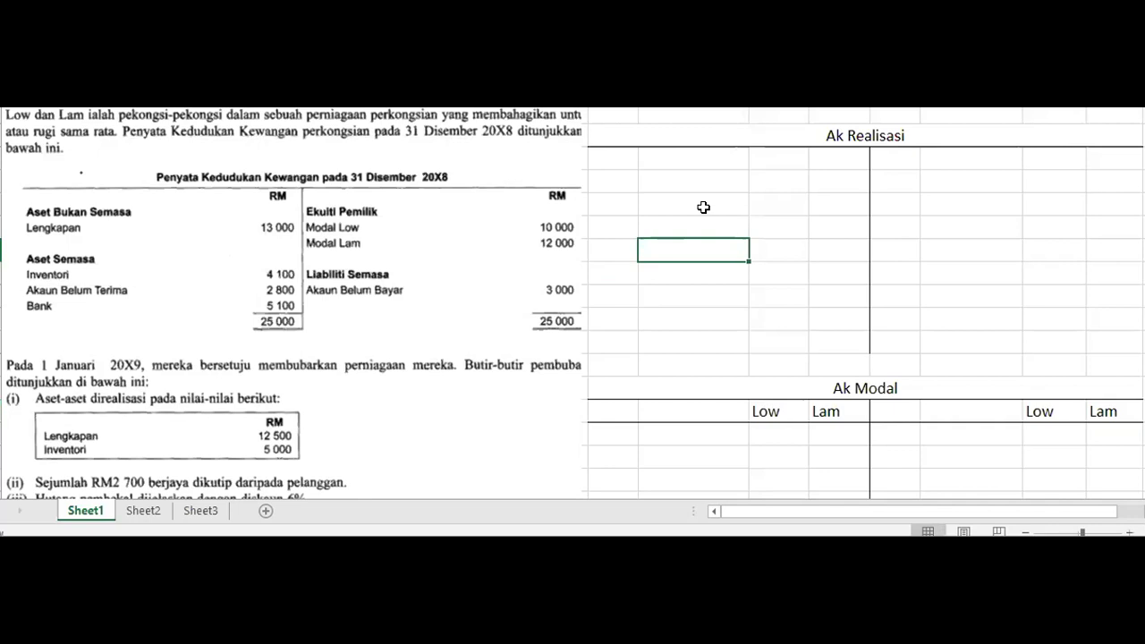
click(742, 185)
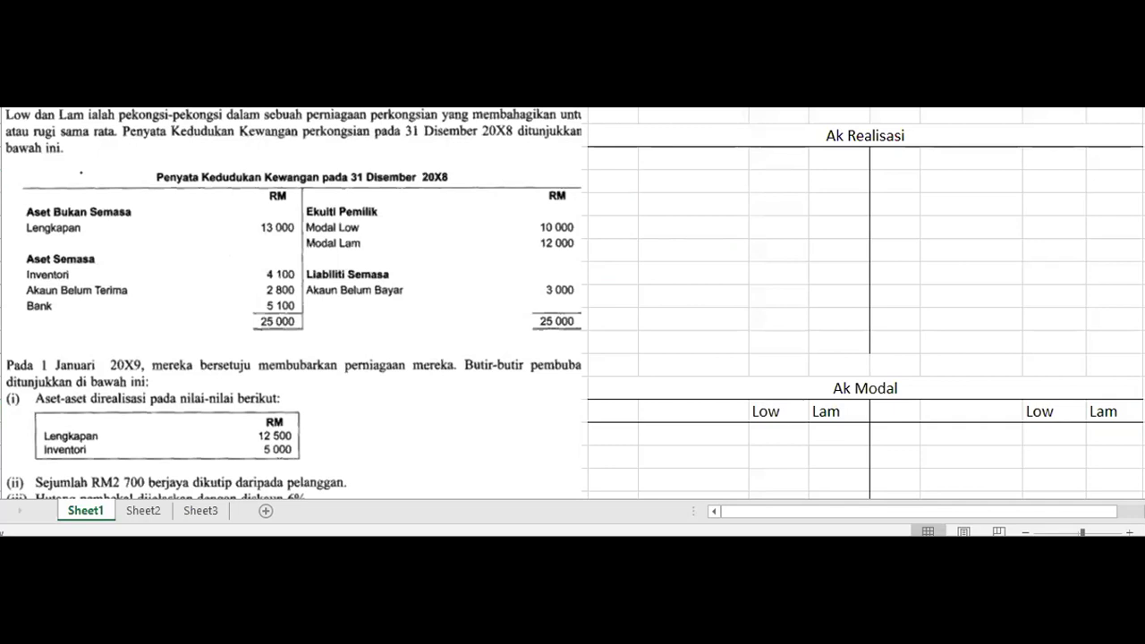
drag(19, 201, 301, 310)
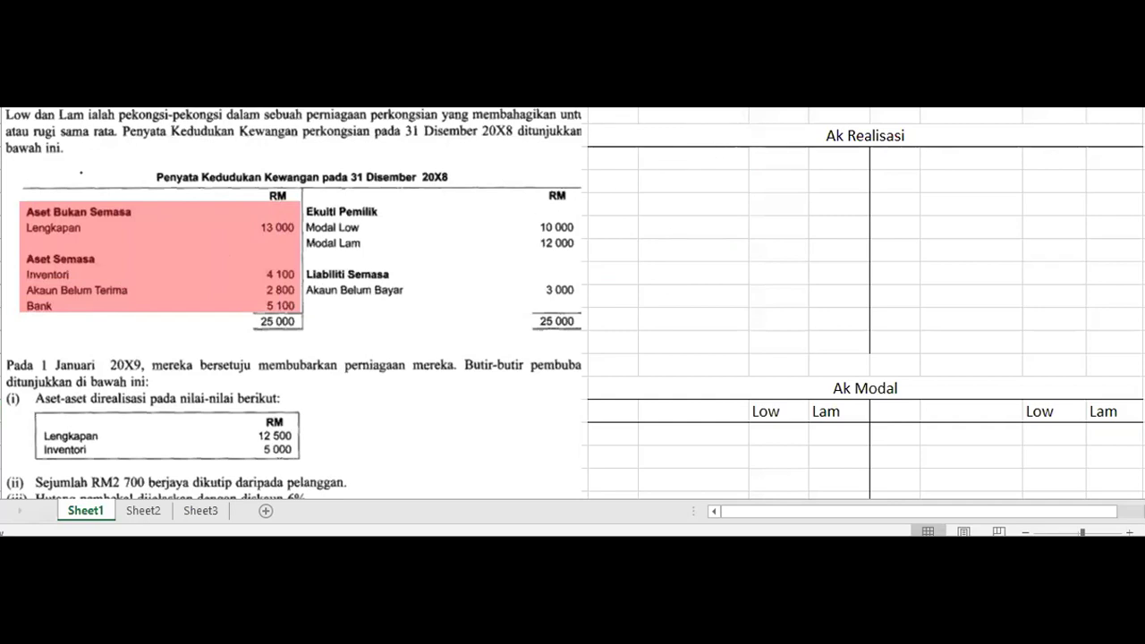
click(745, 192)
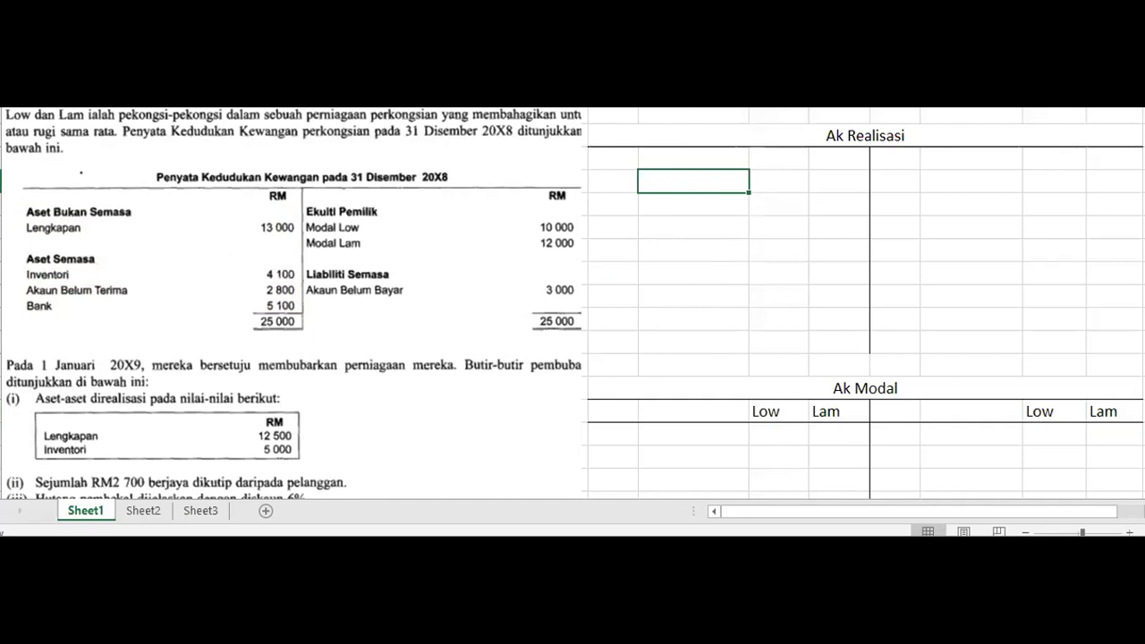
Label the row above Ak Realisasi with "Aset/ Belanja" over the debit side and "Hasil" over the far end of the credit side
click(614, 114)
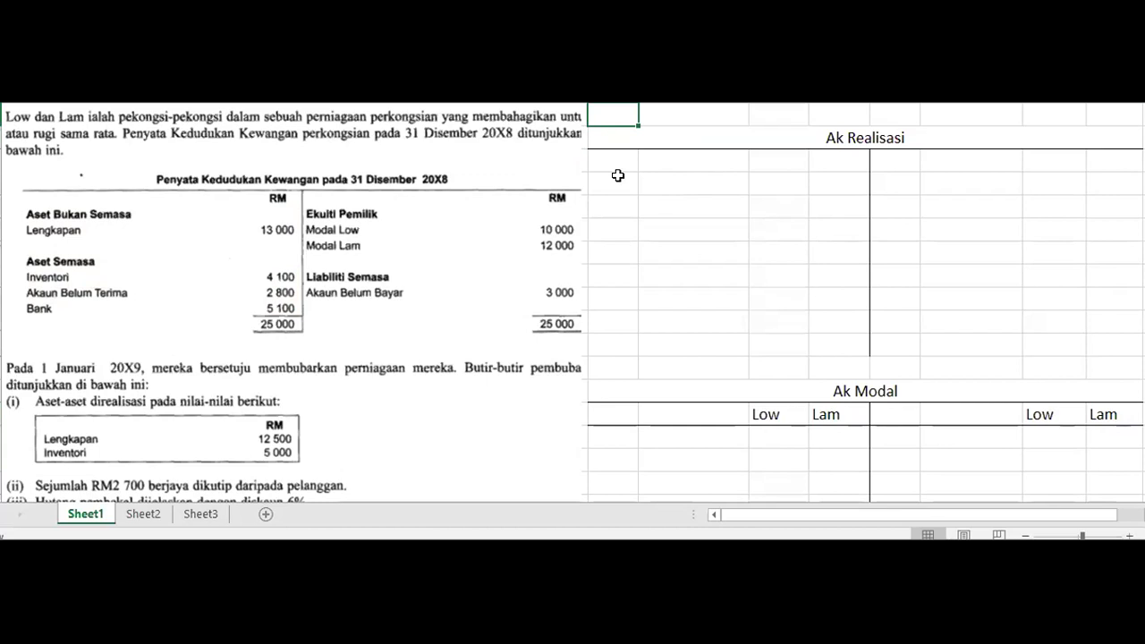
text(Aset/)
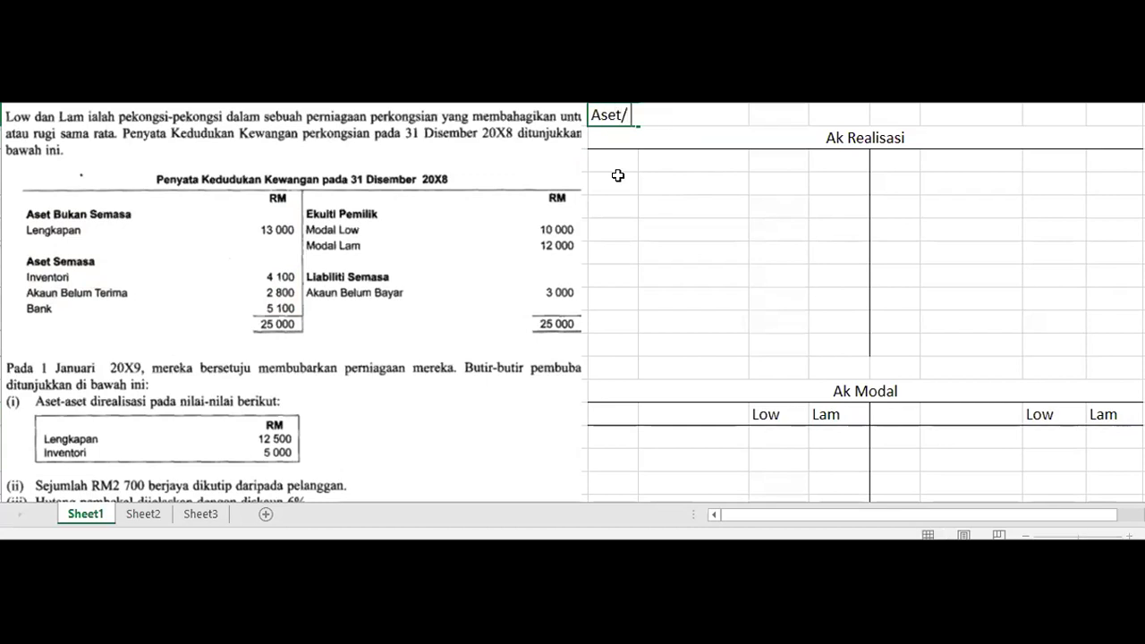
text( Belanja)
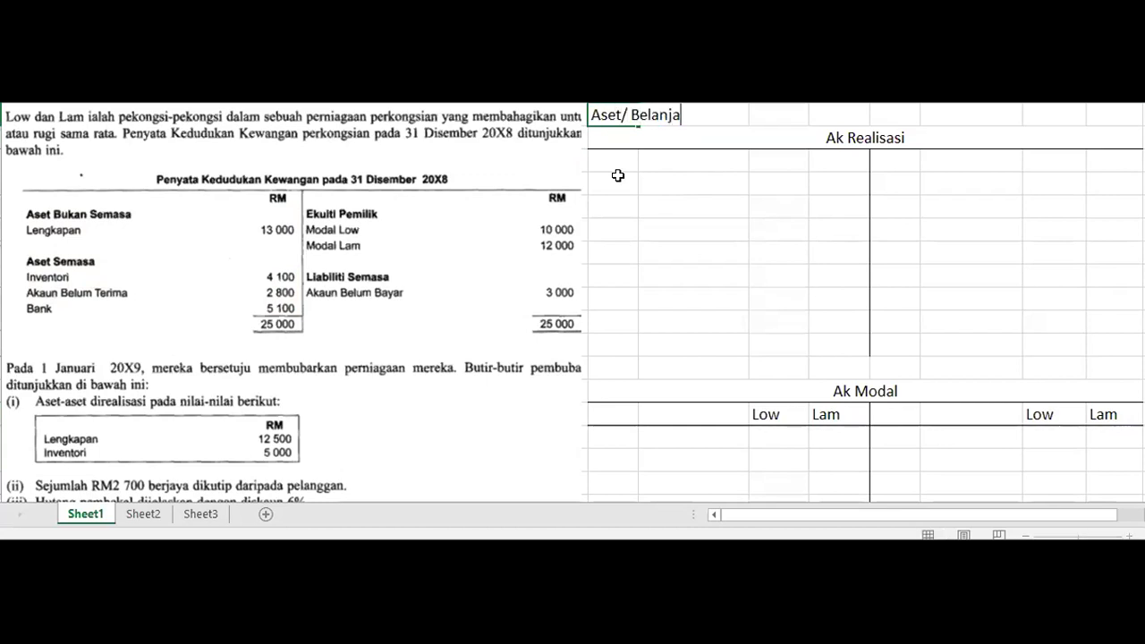
key(Right)
key(Right)
key(Right)
key(Right)
key(Right)
key(Right)
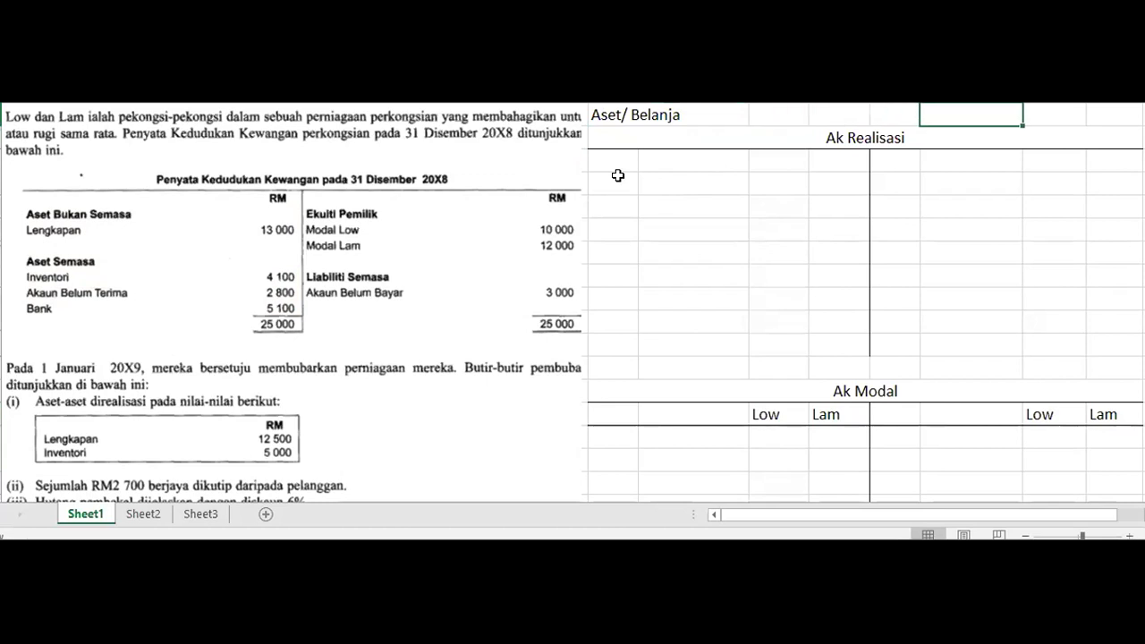
key(Right)
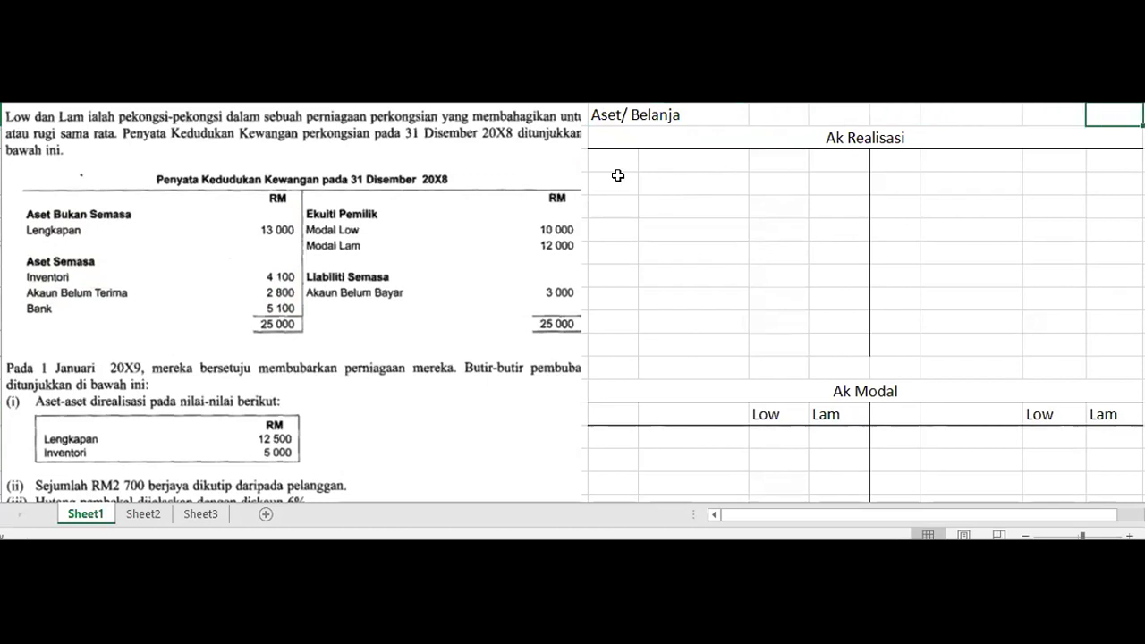
text(Hasil)
key(Return)
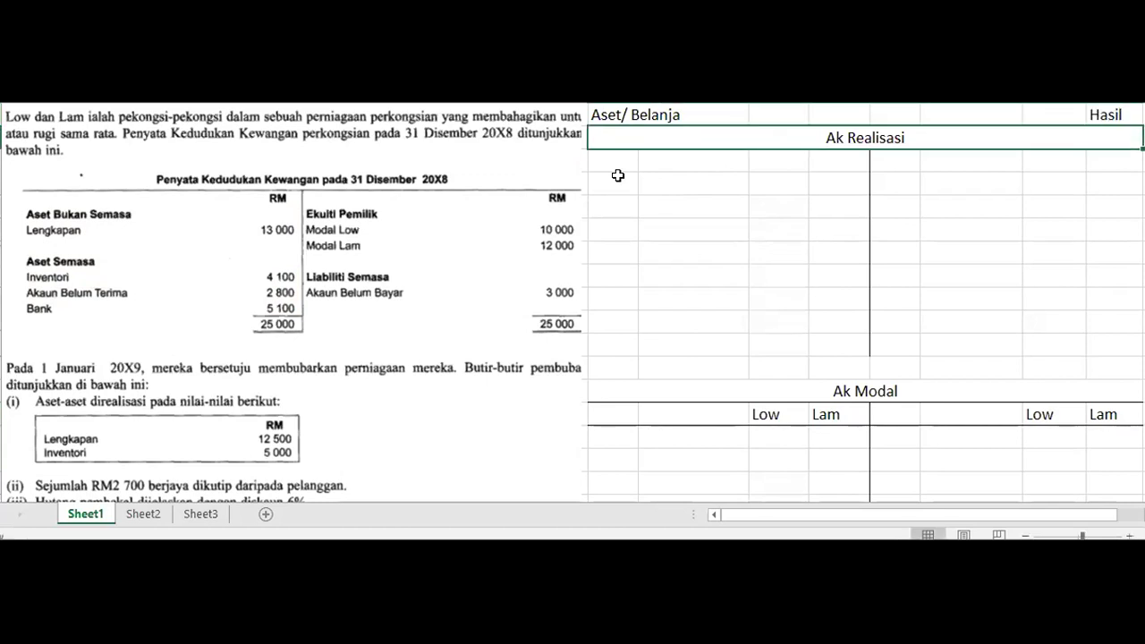
click(652, 190)
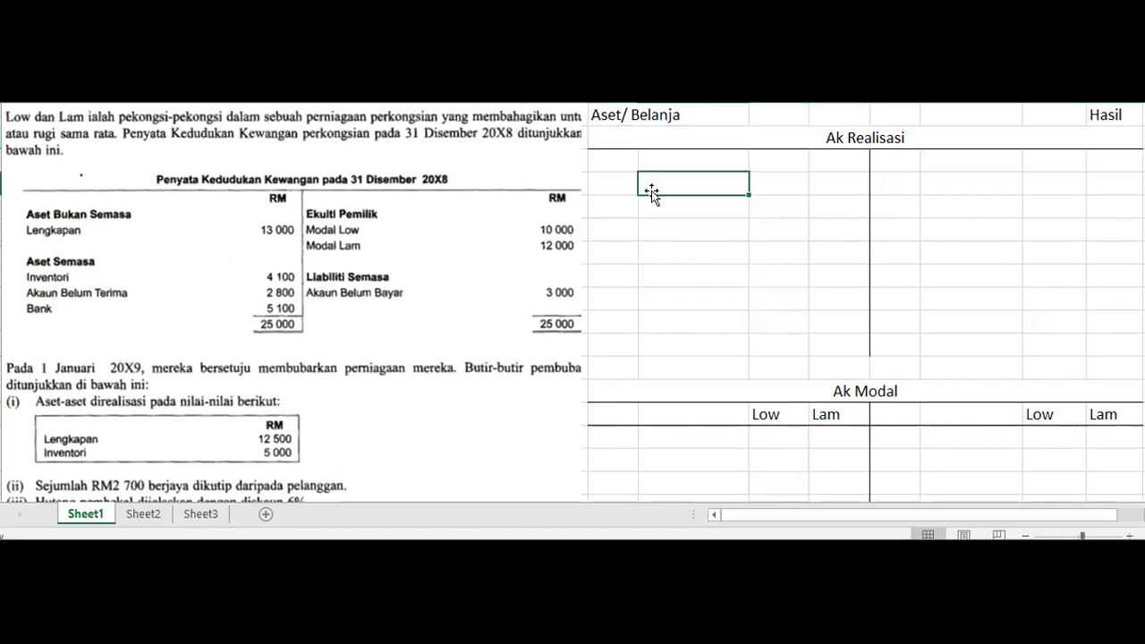
click(614, 119)
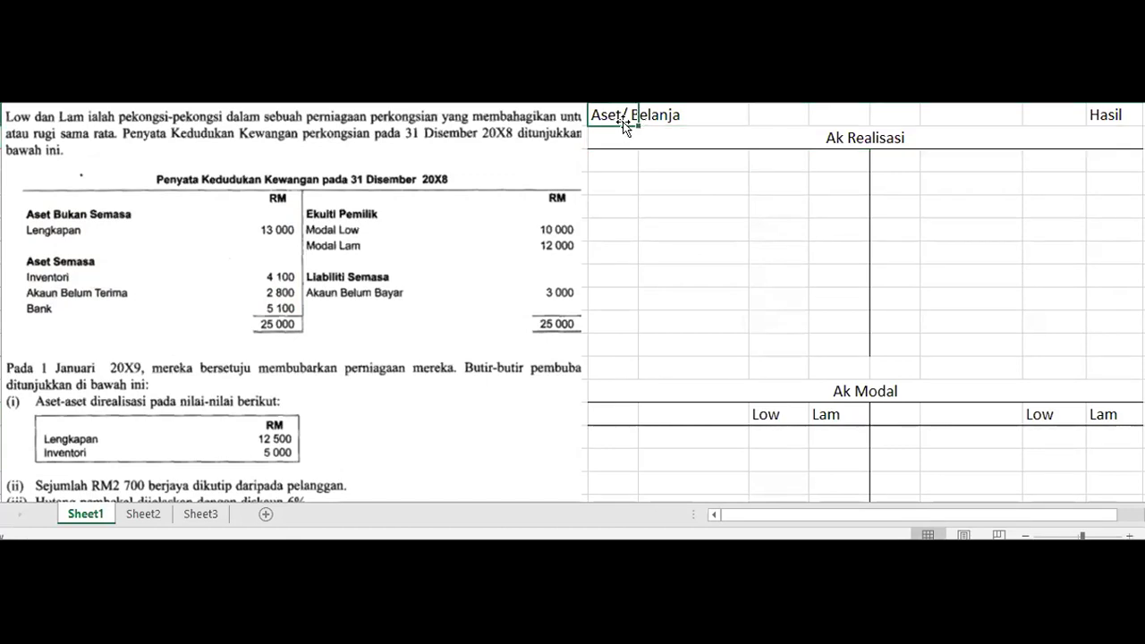
click(702, 216)
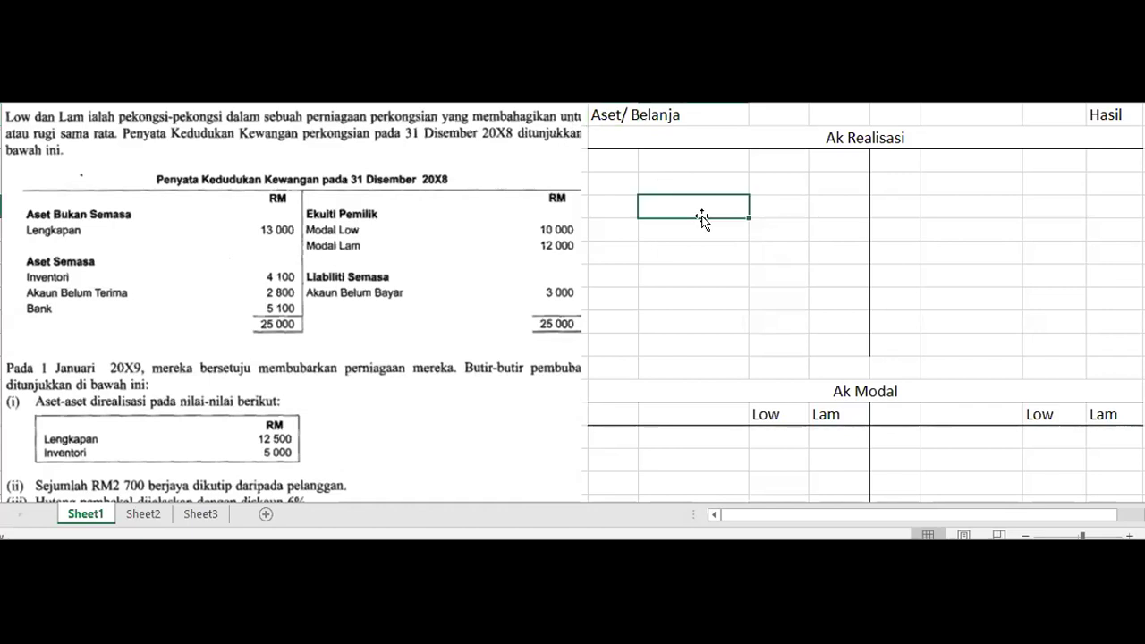
click(703, 253)
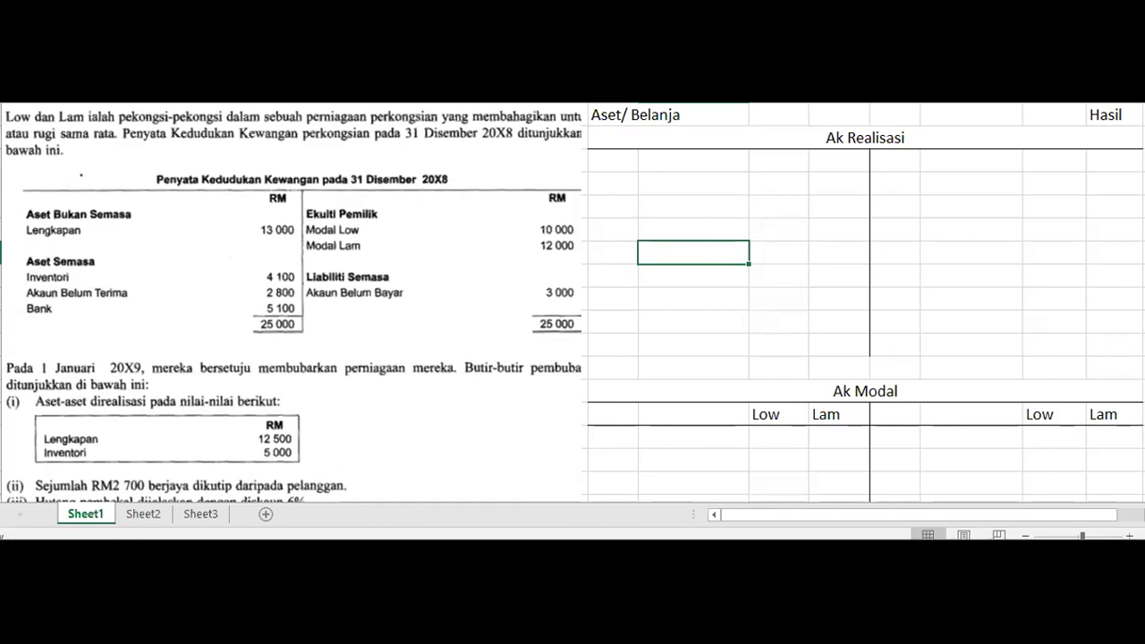
drag(26, 208, 298, 315)
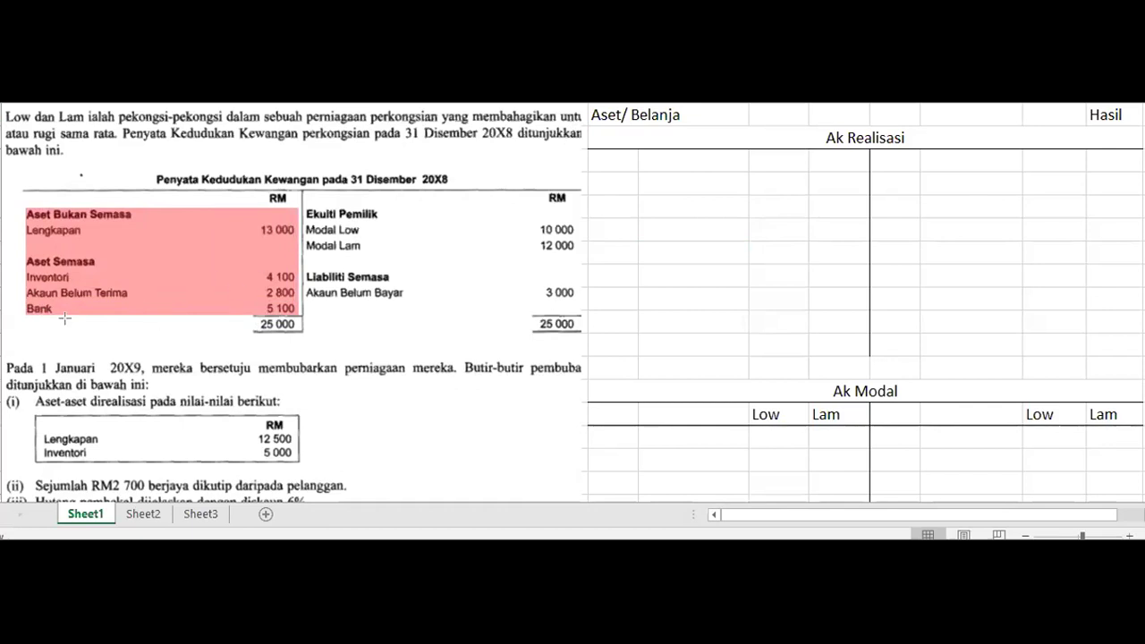
click(703, 250)
click(703, 223)
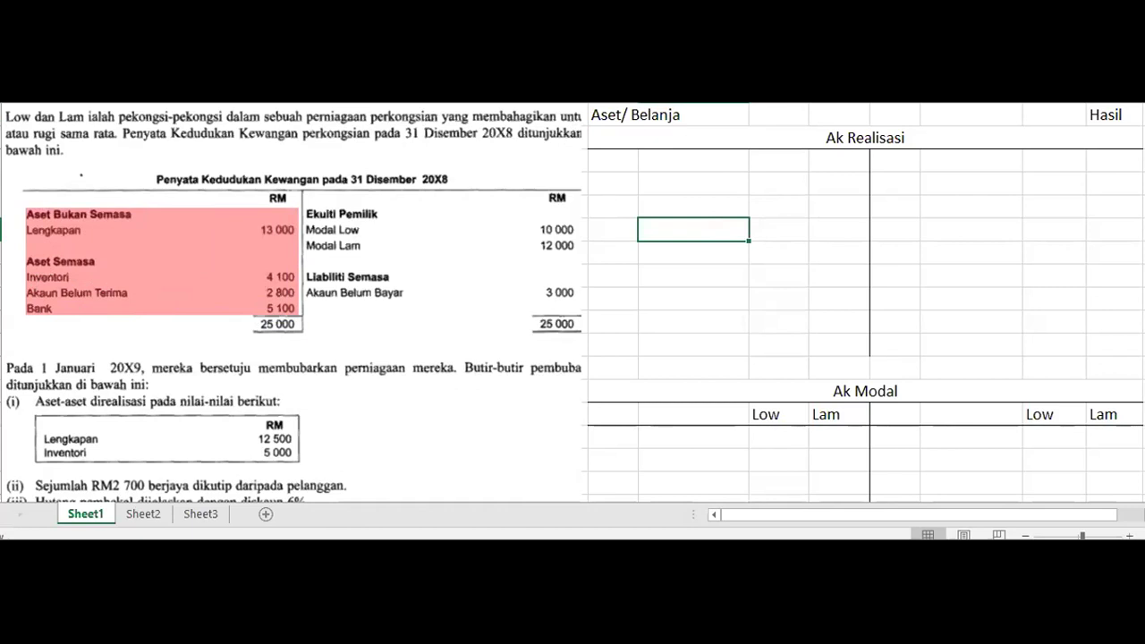
click(663, 180)
click(610, 159)
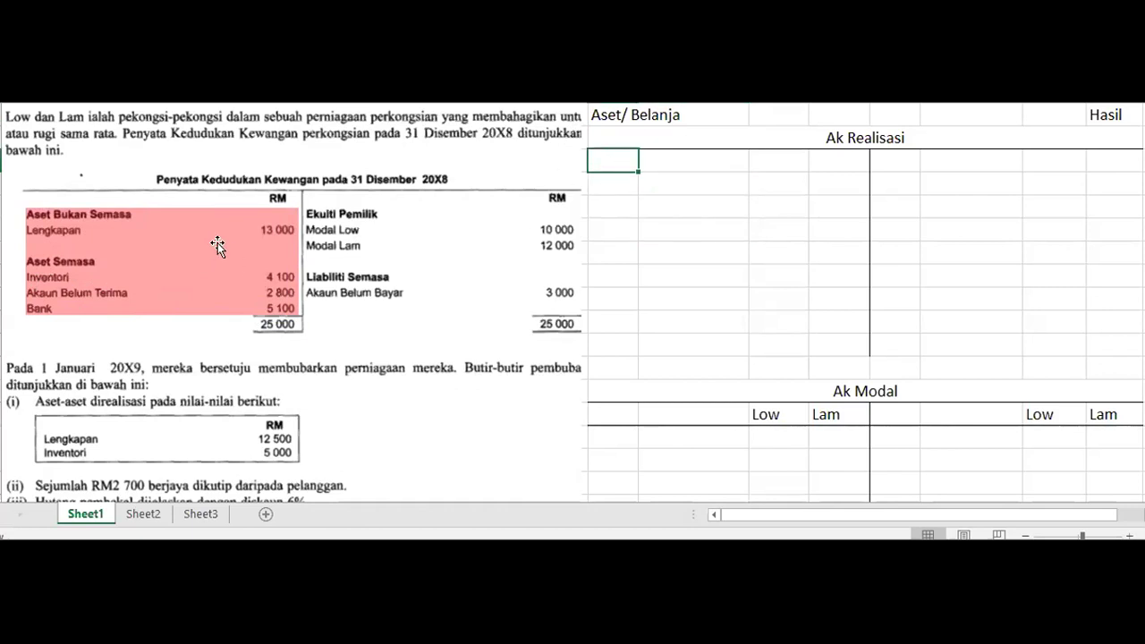
text(Dis 31)
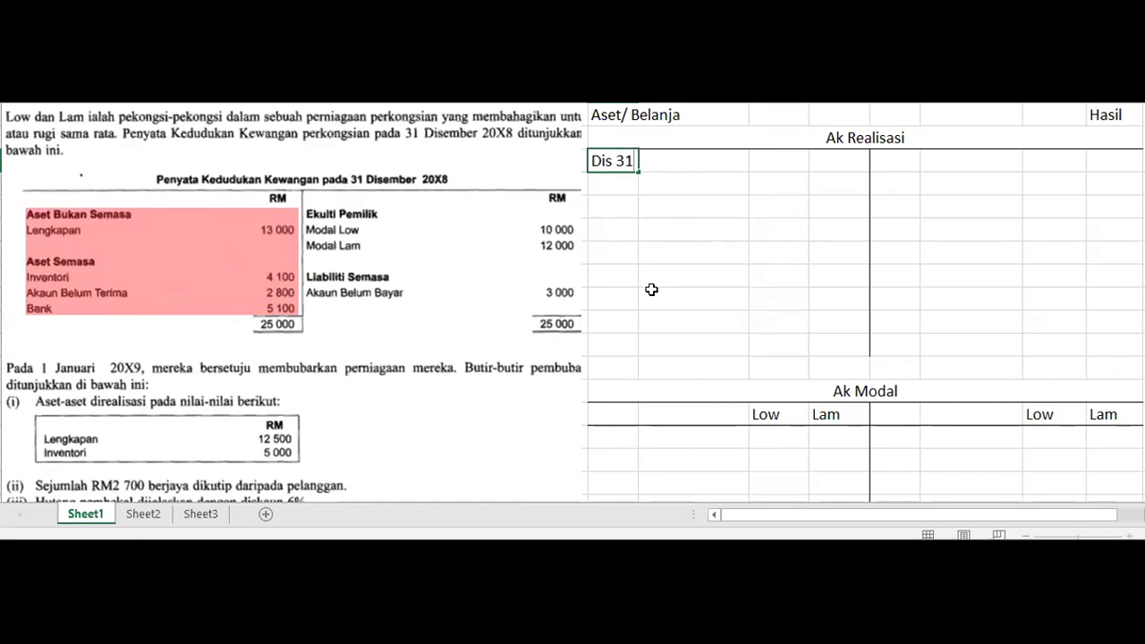
key(Tab)
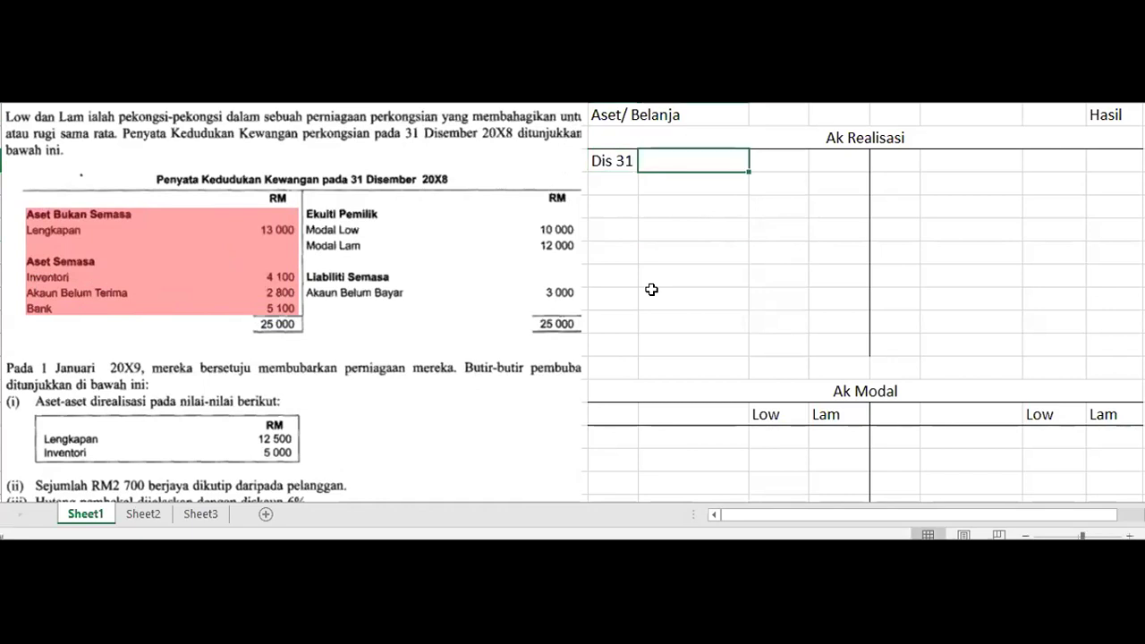
key(Left)
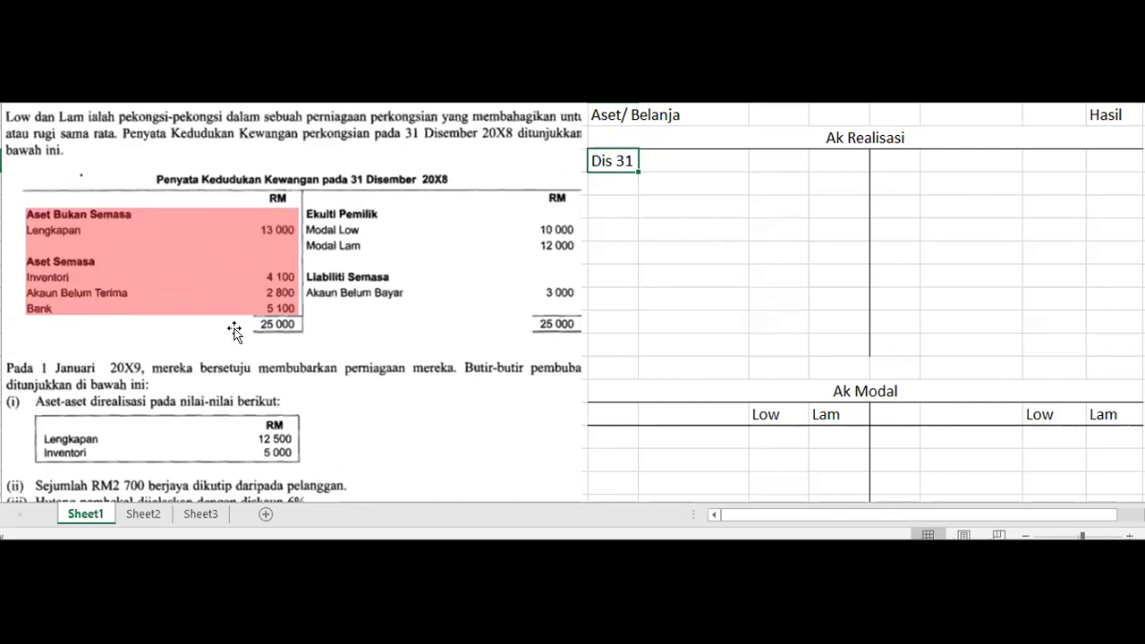
Date the first debit row of Ak Realisasi as Jan 1
text(Jan 1)
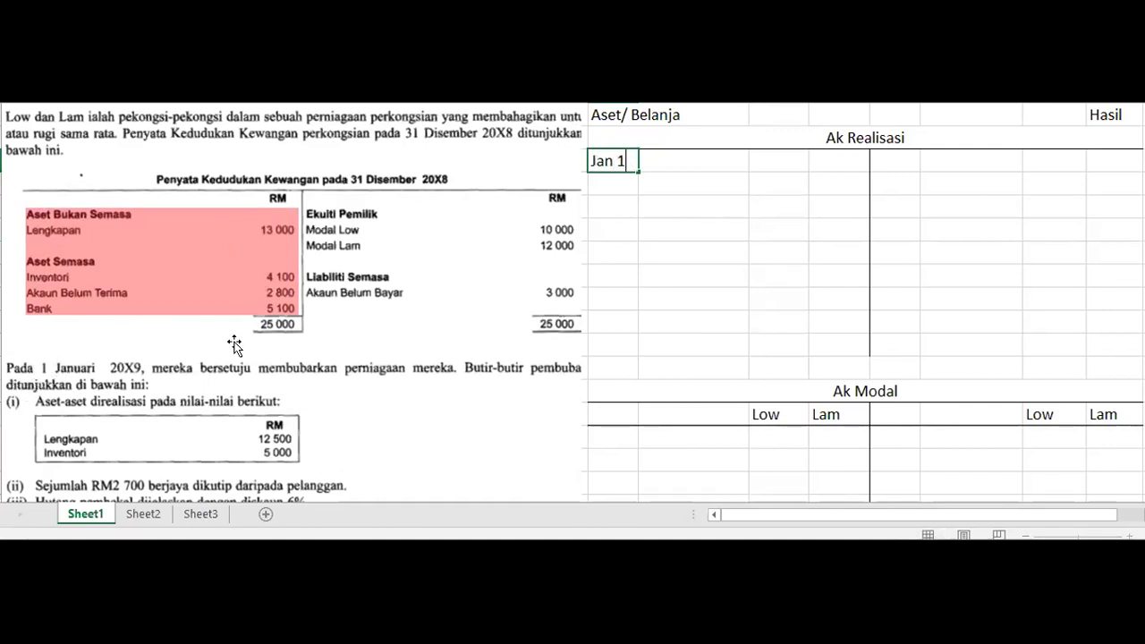
key(Tab)
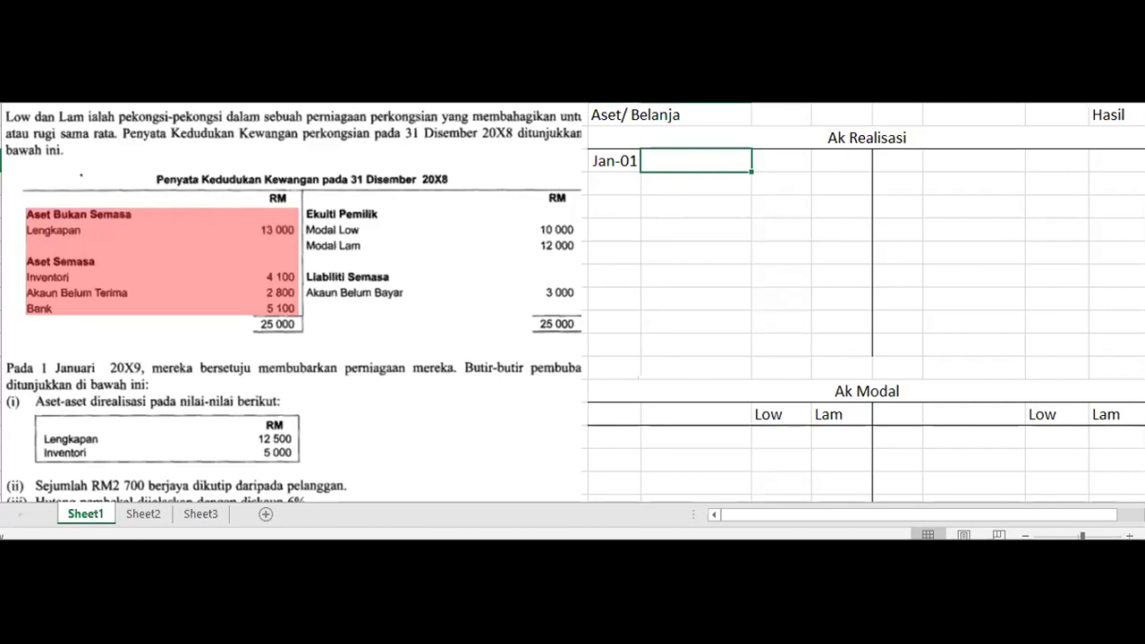
key(Return)
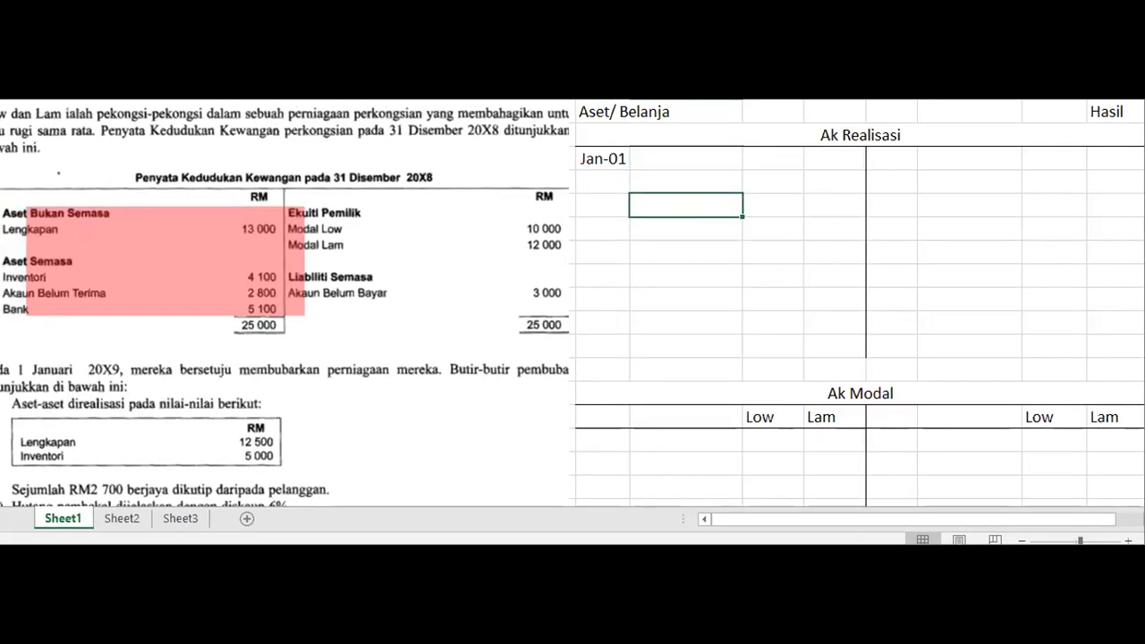
drag(200, 250, 177, 249)
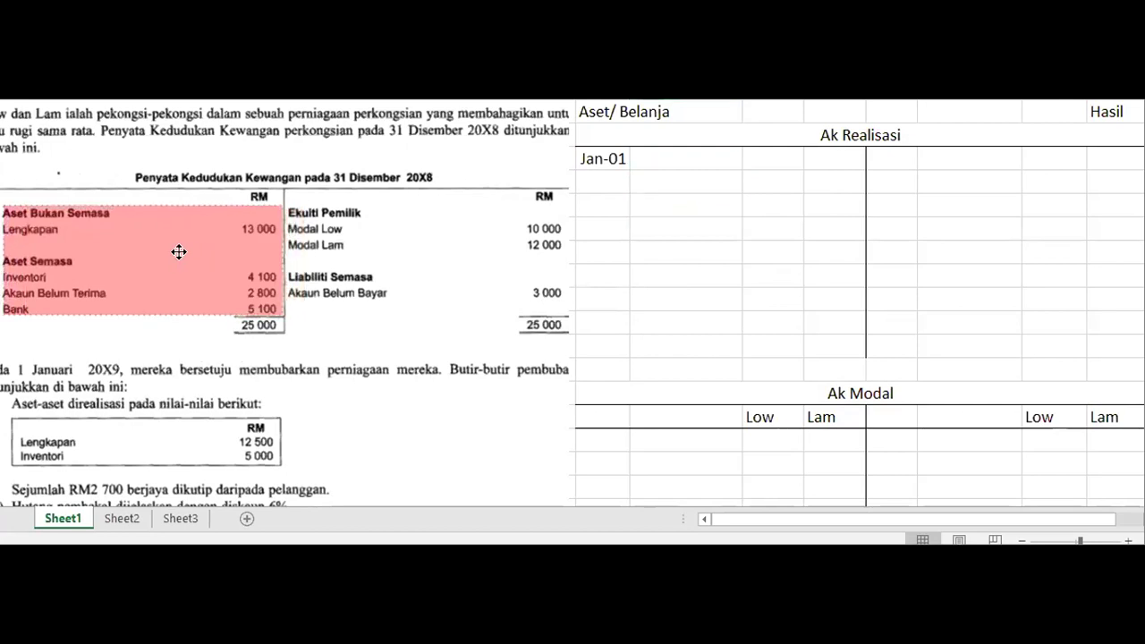
click(742, 206)
Record Lengkapan with an amount of 13000 beside the date on the debit side of Ak Realisasi
click(703, 167)
text(Lengkapan)
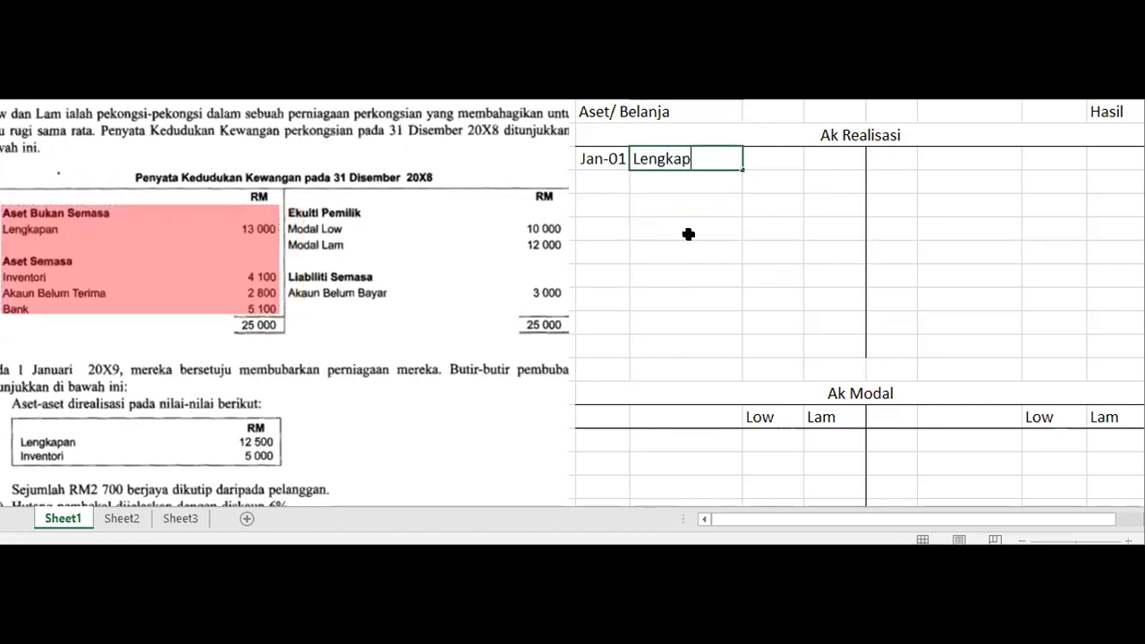
key(Tab)
key(Tab)
text(13000)
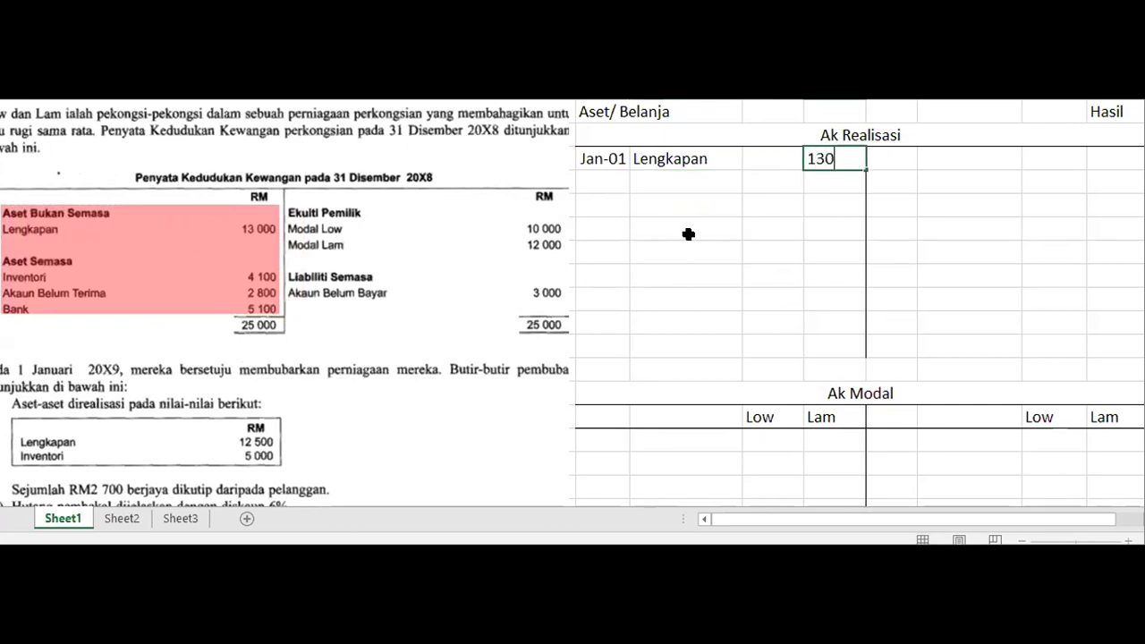
key(Return)
key(Left)
key(Left)
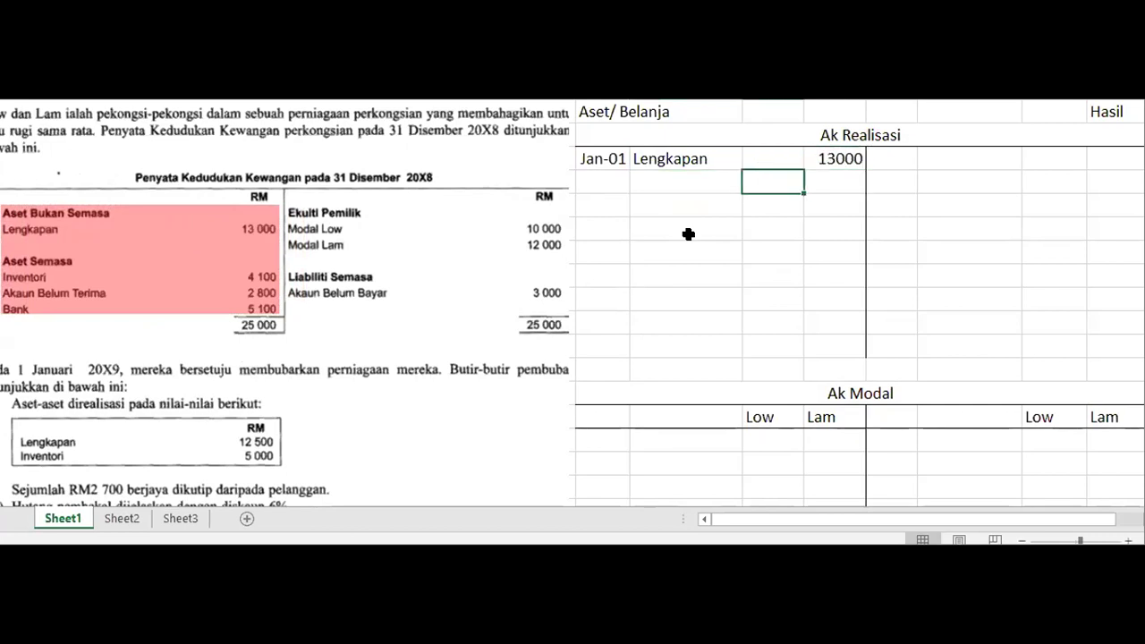
Record Inventori with an amount of 4100 in the second debit row of Ak Realisasi
text(Inventori)
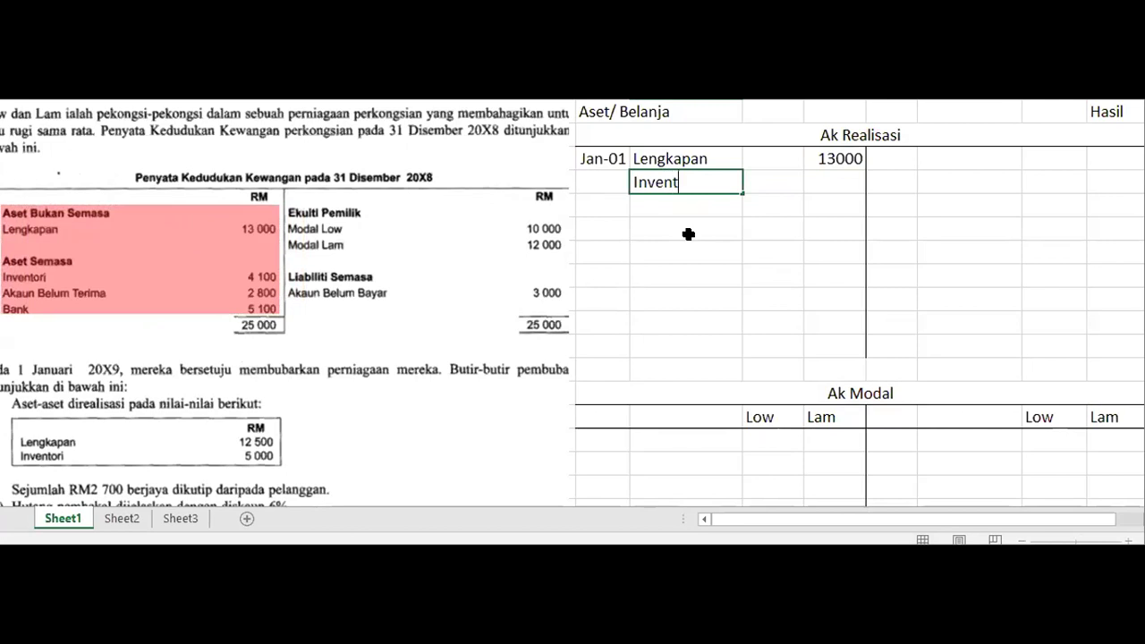
key(Tab)
key(Tab)
text(4100)
key(Return)
key(Left)
key(Left)
Record ABT with an amount of 2800 in the third debit row of Ak Realisasi
text(ABT)
key(Tab)
key(Tab)
text(2800)
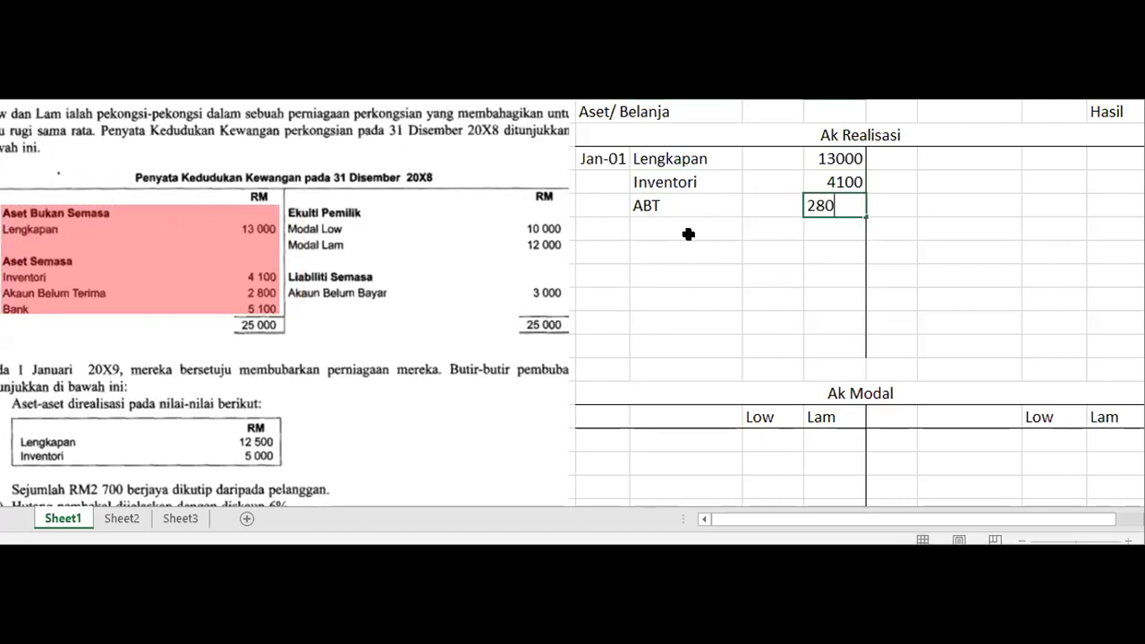
key(Return)
key(Left)
key(Left)
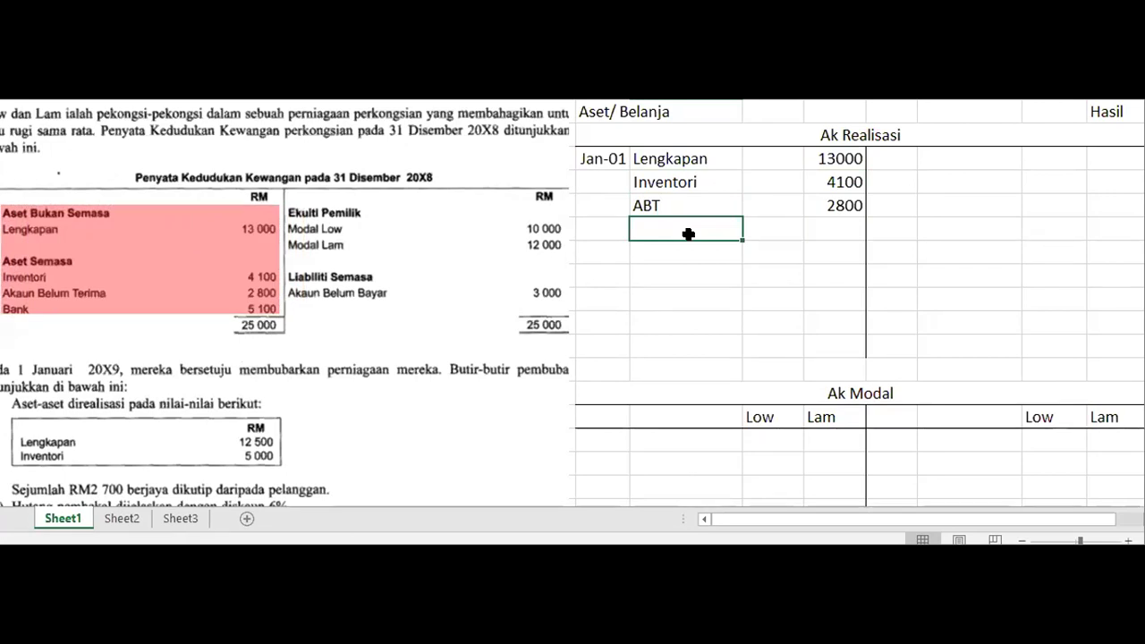
click(701, 260)
click(698, 293)
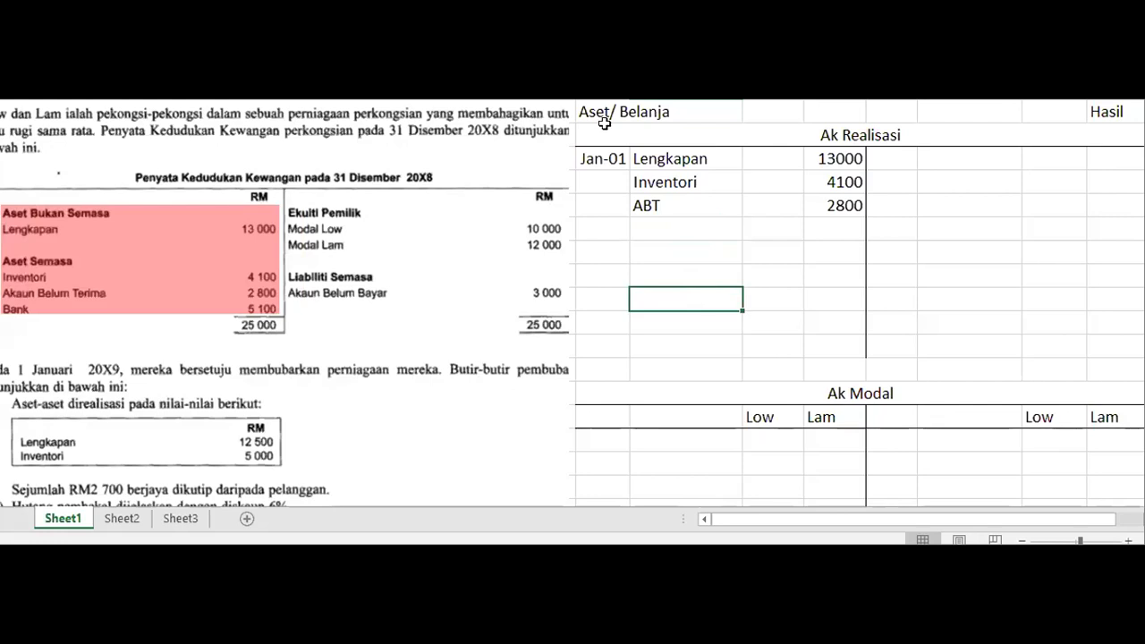
click(686, 253)
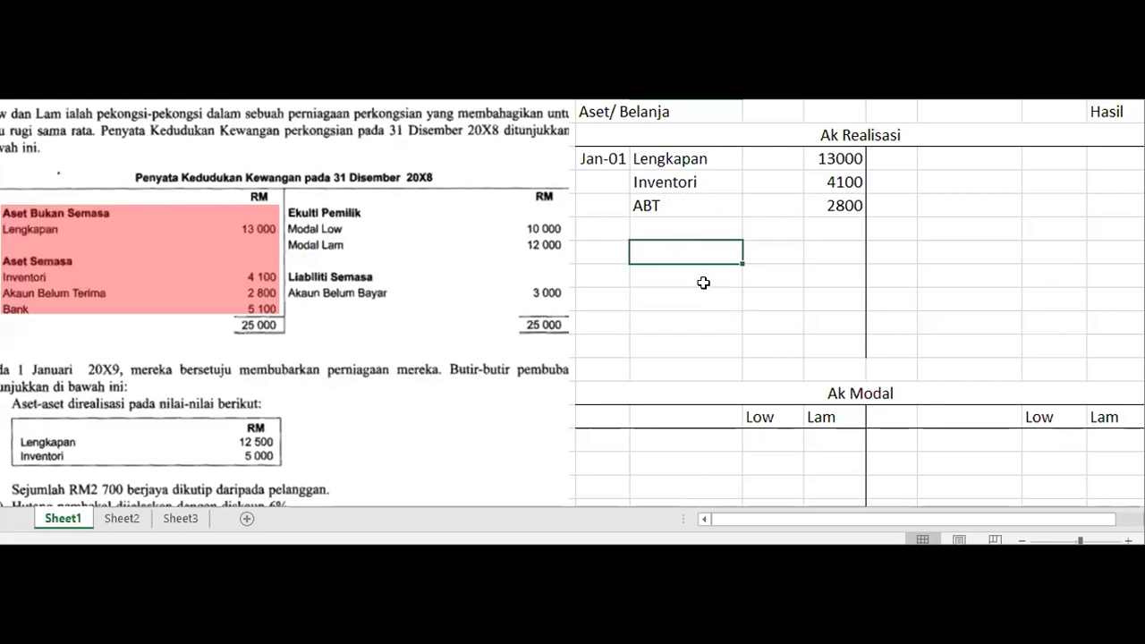
click(734, 323)
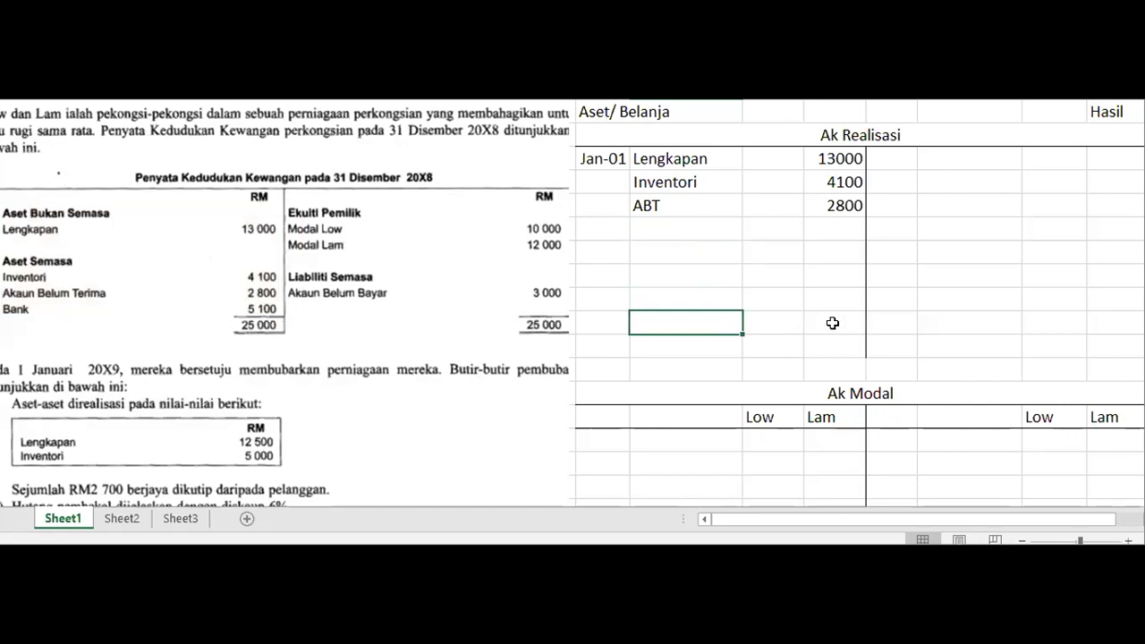
click(775, 322)
Enter the opening balance in Ak Bank's first debit row: date Jan 1, description "Baki b/b" and amount 5100
scroll(776, 323, down, 2)
scroll(775, 322, down, 1)
click(598, 394)
text(Jan 1)
key(Tab)
key(Tab)
key(Tab)
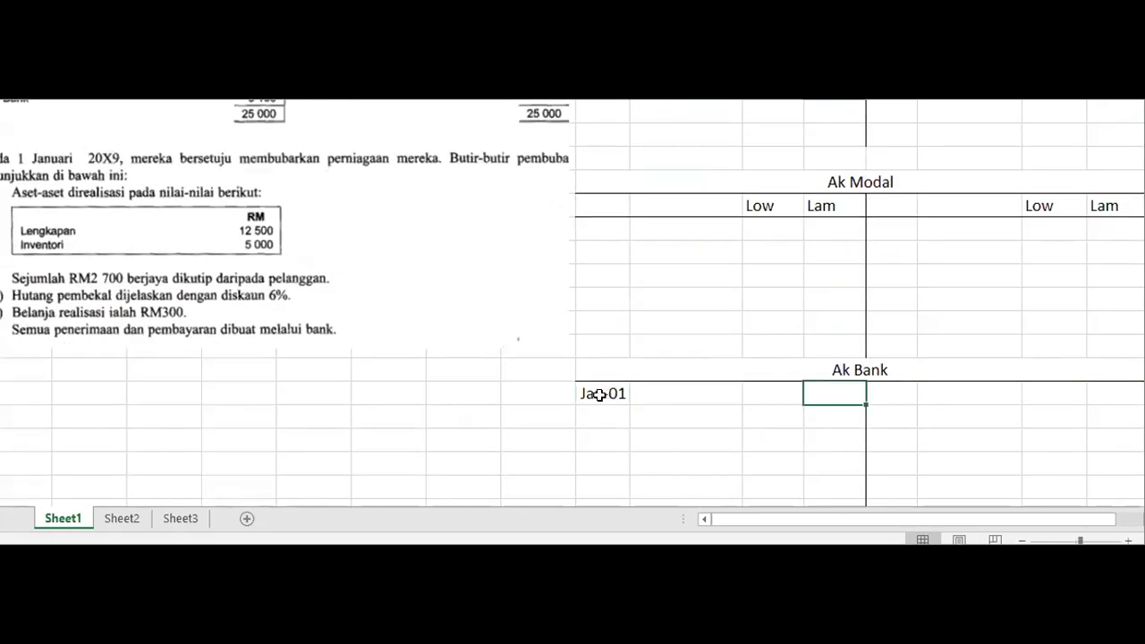
text(5100)
key(Left)
key(Left)
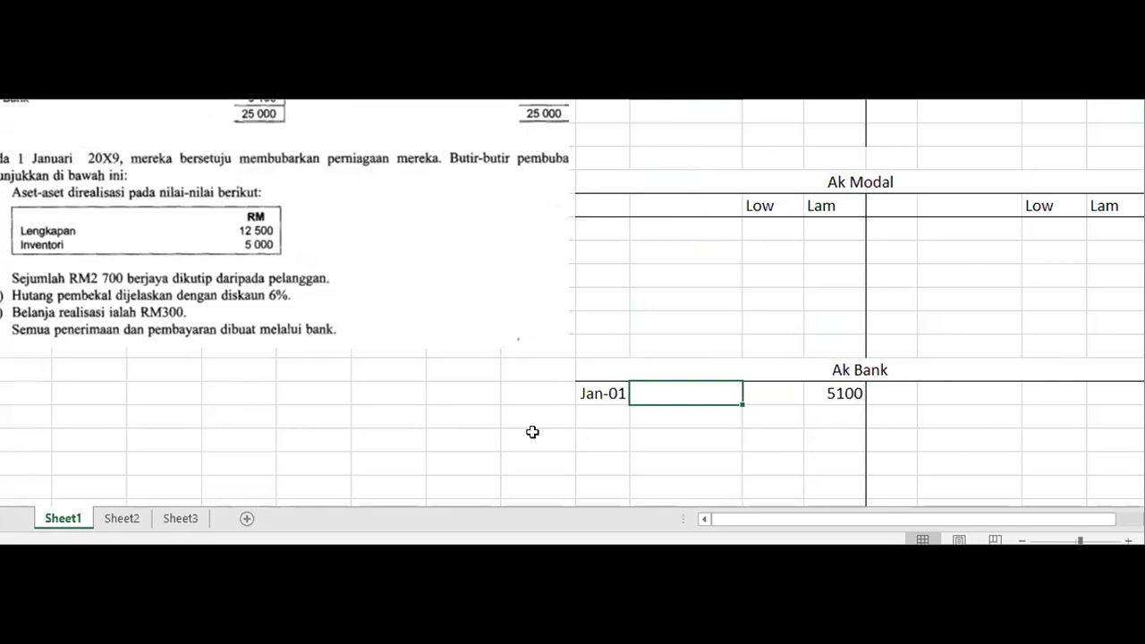
text(Baki b/b)
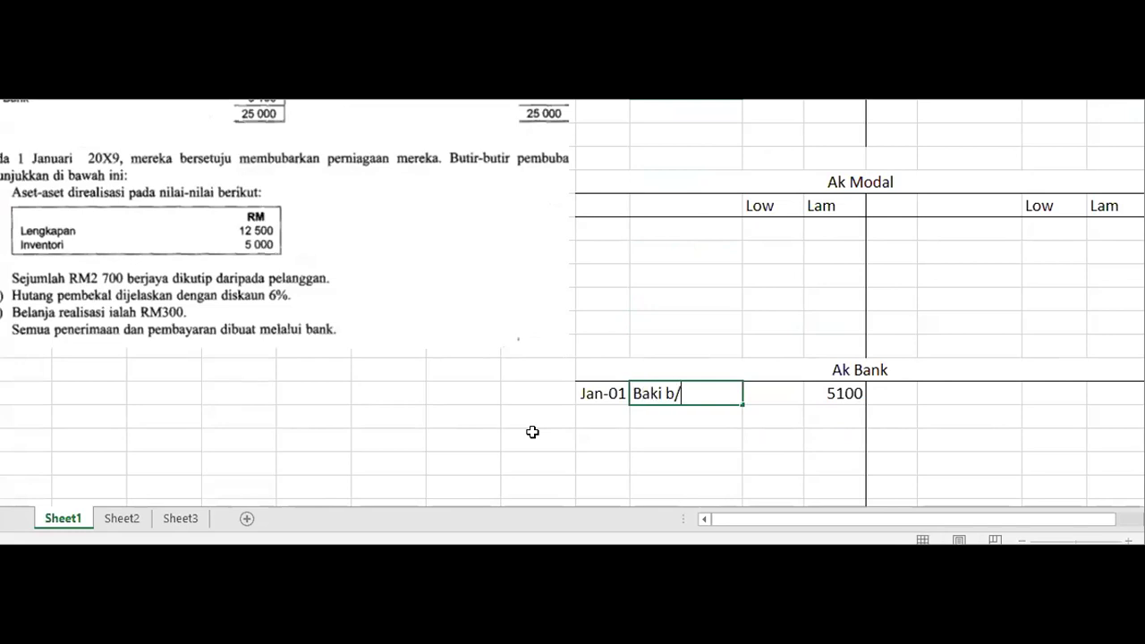
key(Return)
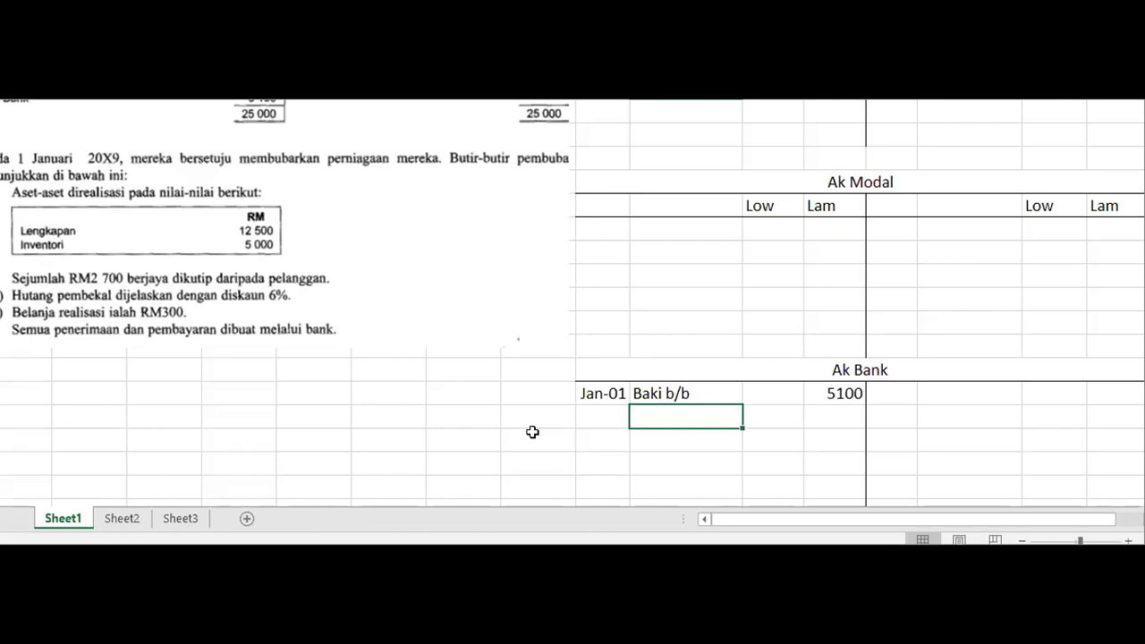
Enter the partners' opening capitals, 10000 and 12000, under their respective headings in Ak Modal's first credit row
click(659, 275)
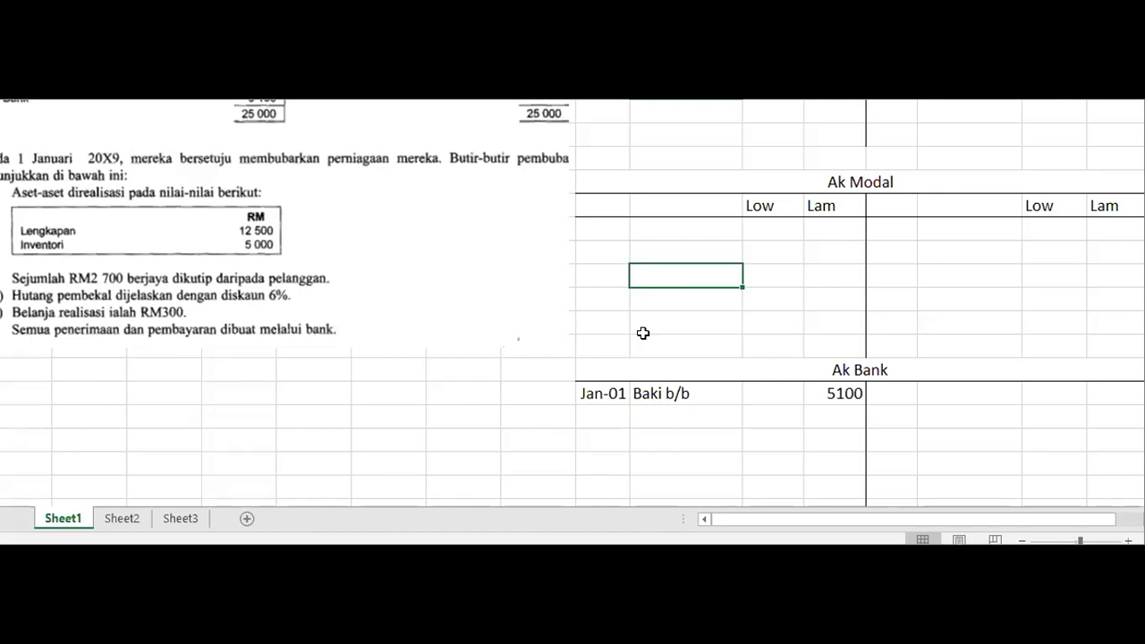
scroll(643, 333, up, 3)
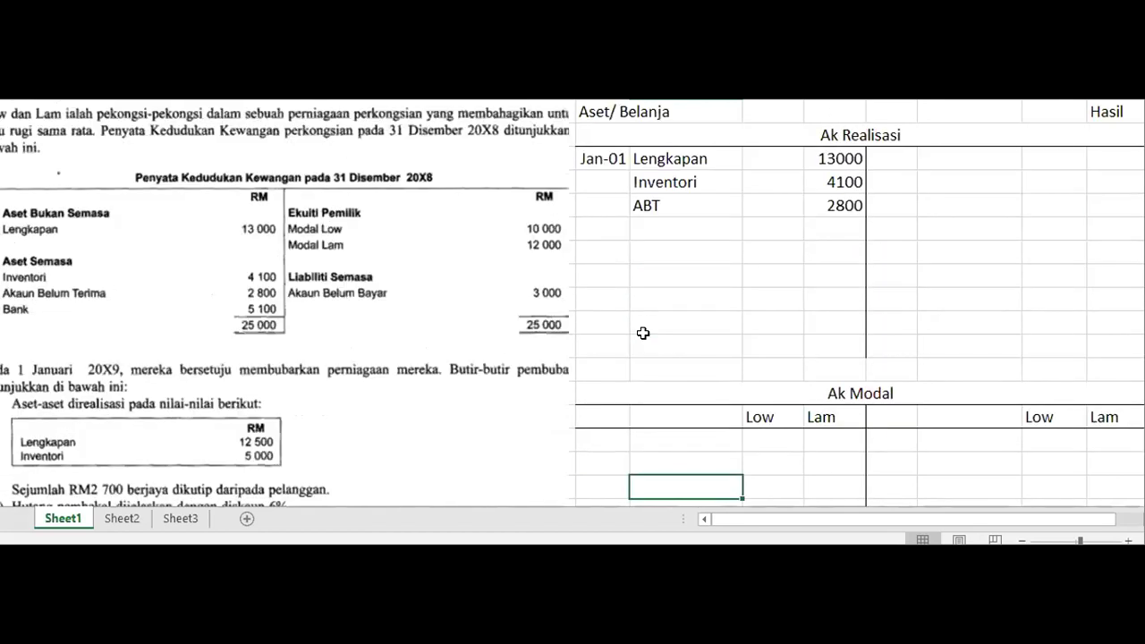
scroll(644, 333, down, 1)
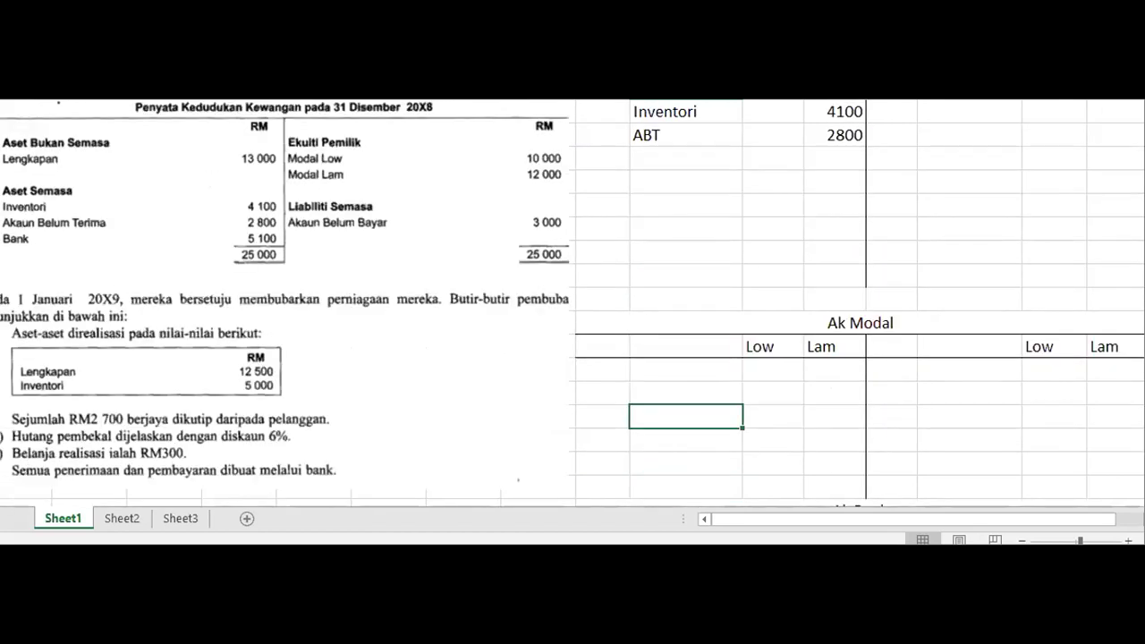
drag(281, 132, 575, 188)
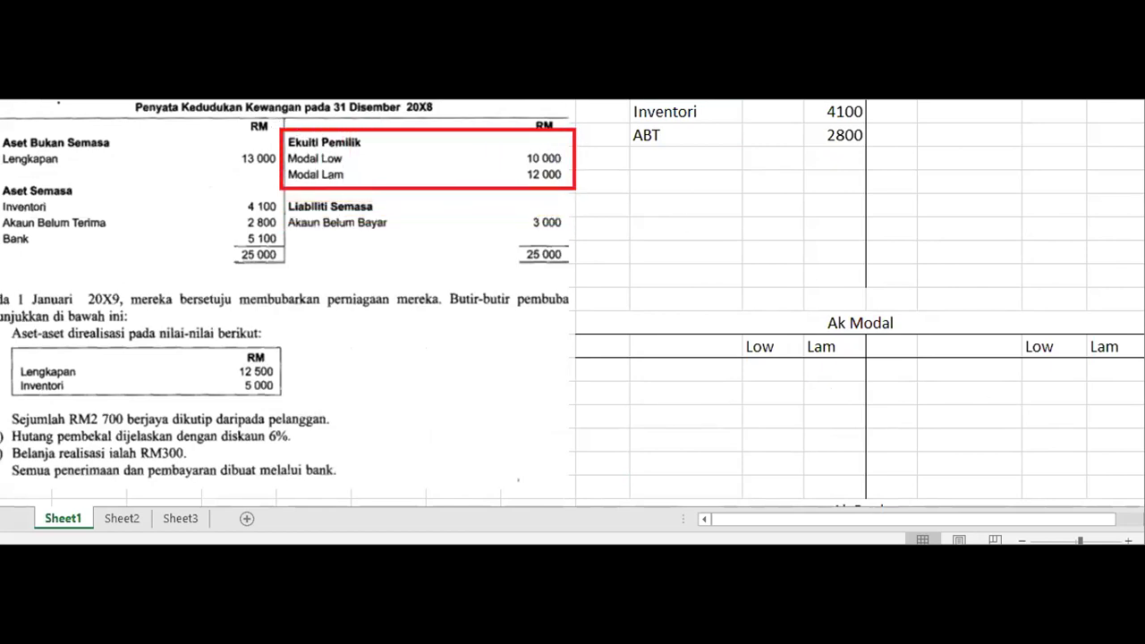
mouse_move(571, 175)
mouse_down()
mouse_move(814, 266)
mouse_move(1063, 330)
mouse_up()
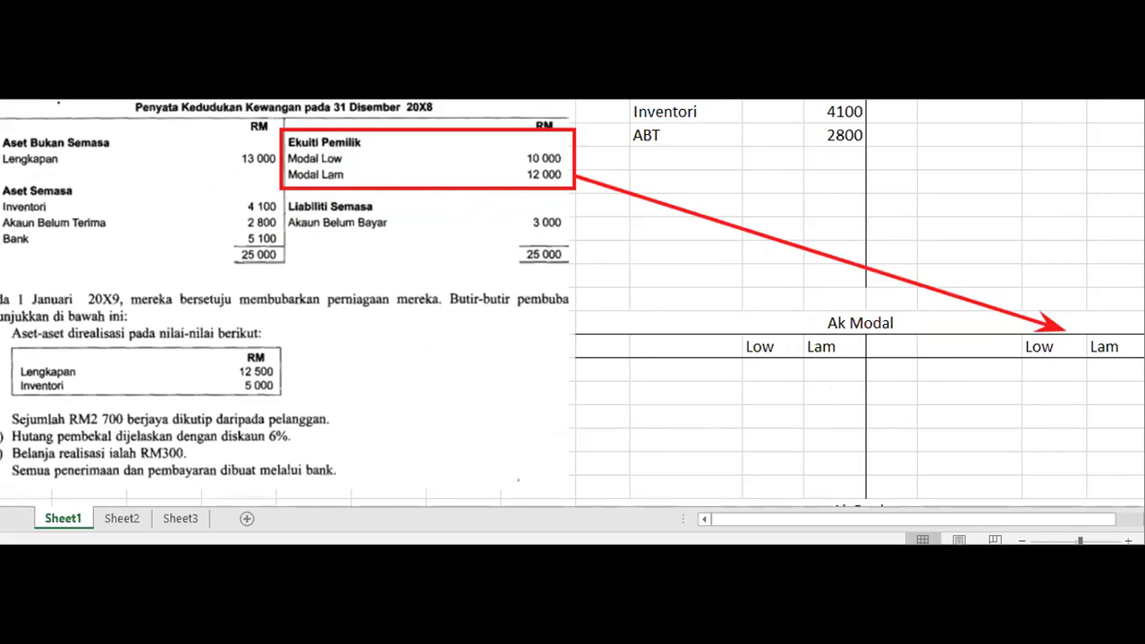
click(1034, 370)
text(10000)
key(Tab)
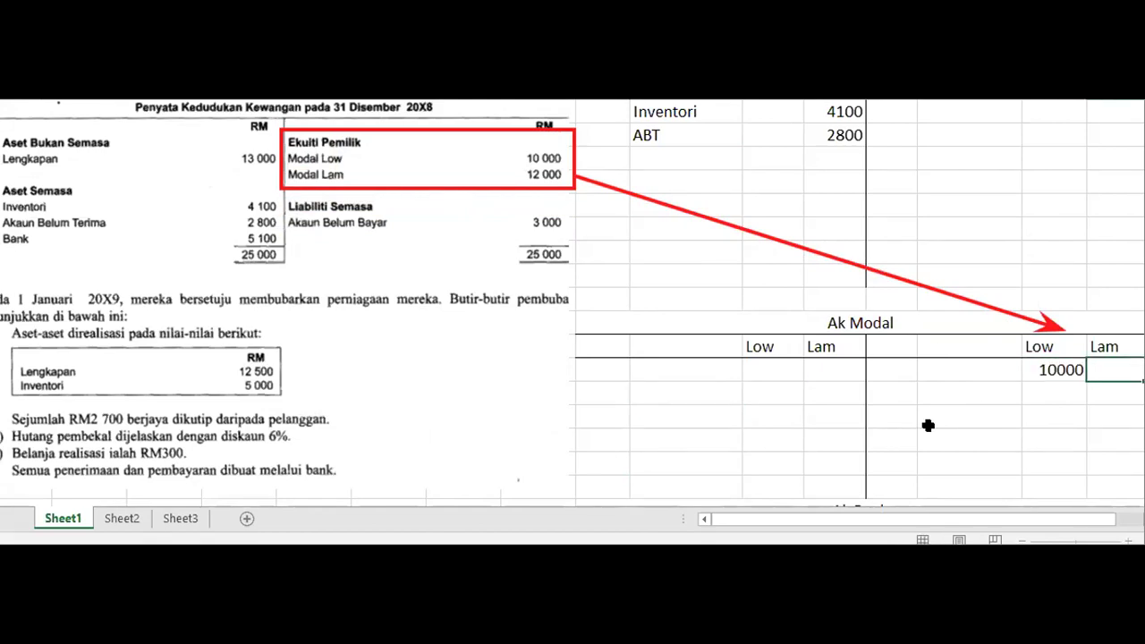
text(120000)
key(BackSpace)
key(Left)
key(Left)
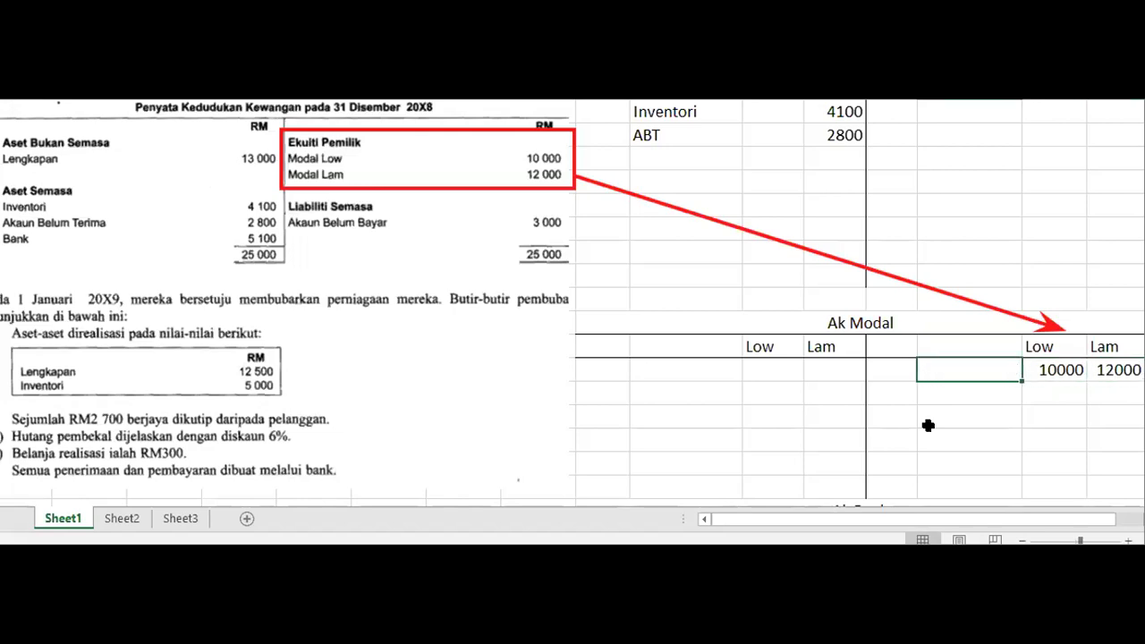
Describe the opening capital row on Ak Modal's credit side as "Baki b/b" and date it Jan 1
text(Baki b/b)
key(Left)
key(Left)
key(Right)
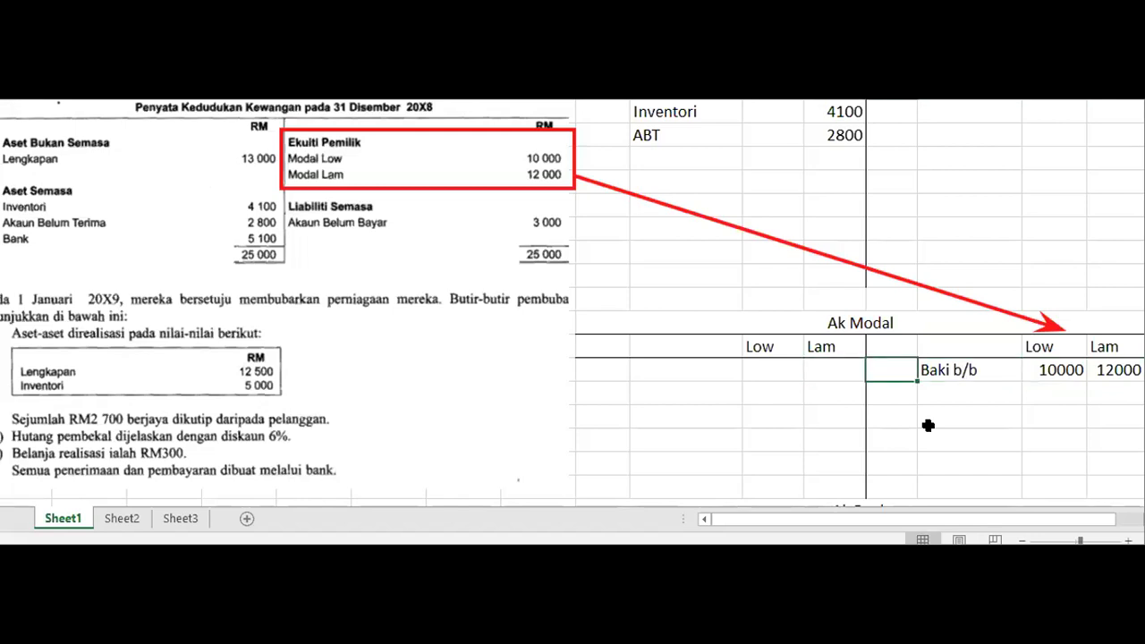
text(Jan 1)
key(Return)
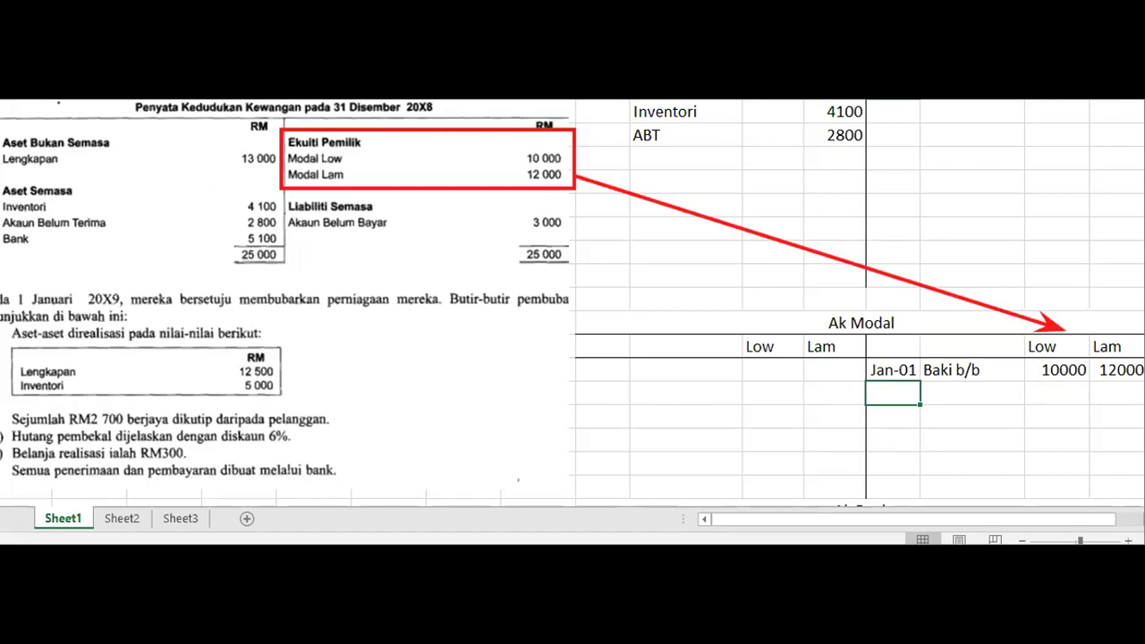
Narrow the description columns slightly on both the debit and credit sides of the accounts
drag(742, 105, 734, 105)
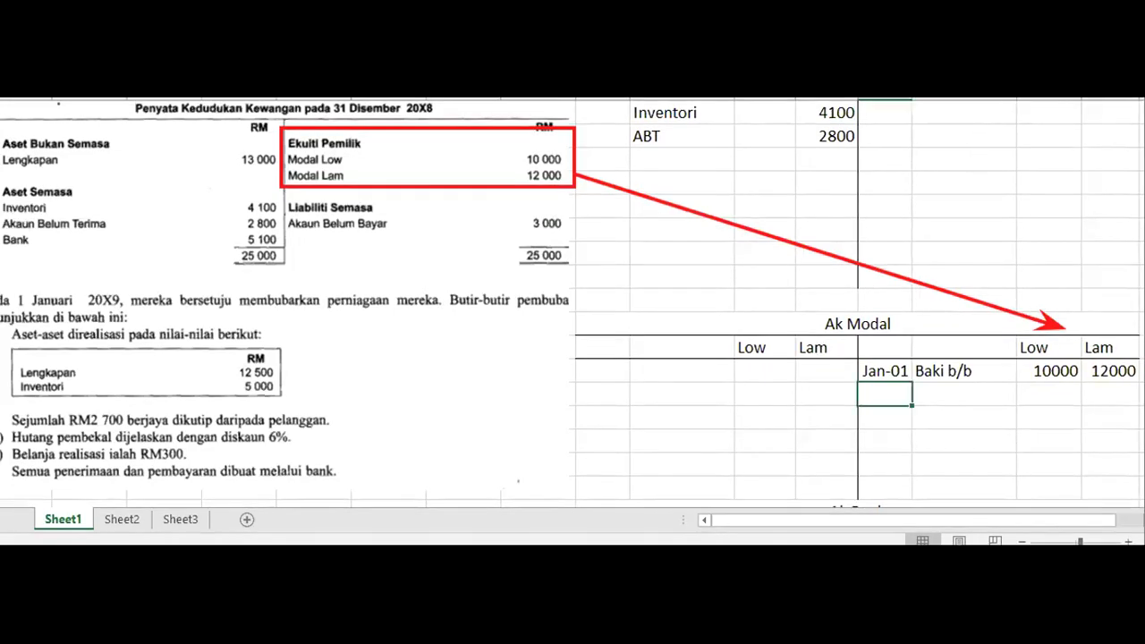
drag(1011, 103, 998, 103)
click(1023, 192)
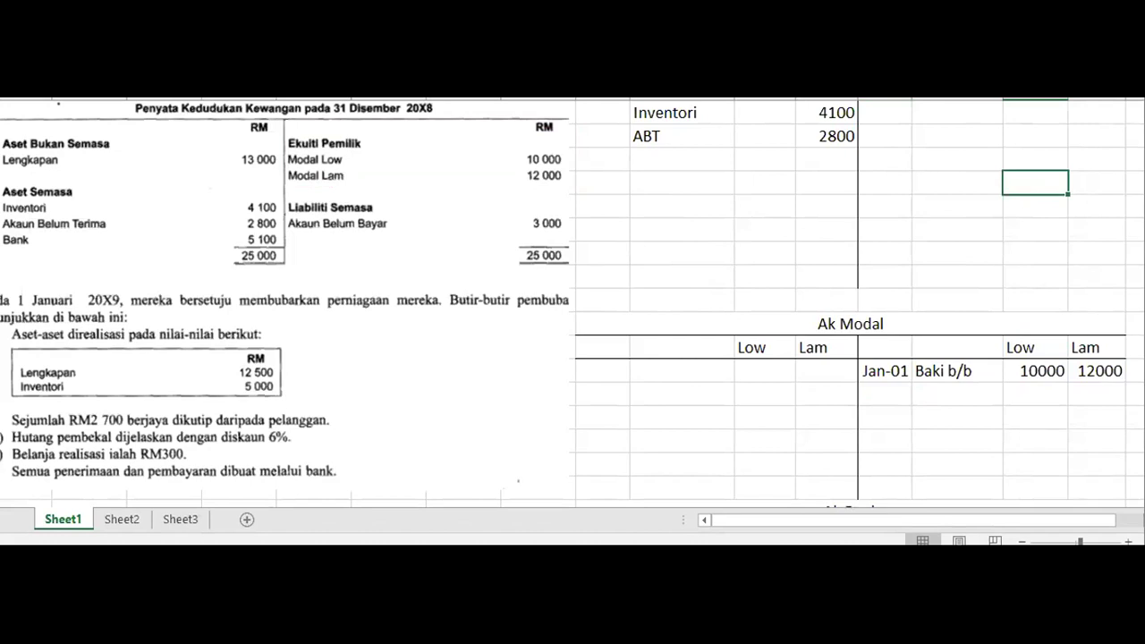
Review the dissolution procedure notes, highlighting "Aset" in Step 2, and return to the Ak Realisasi account on Sheet1
drag(282, 199, 590, 237)
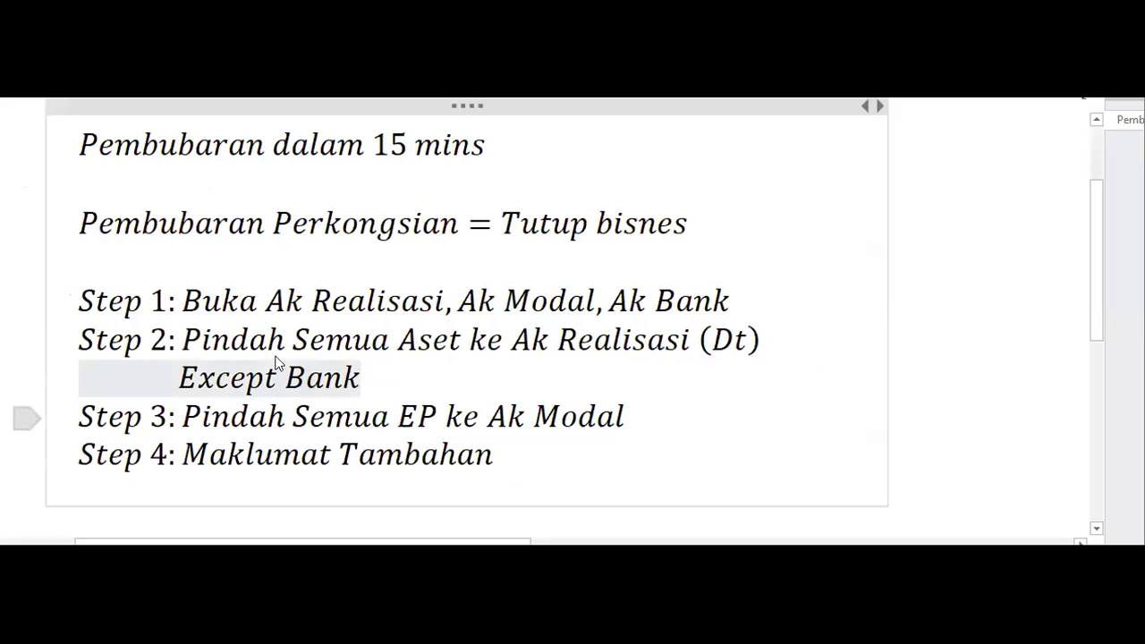
double_click(414, 340)
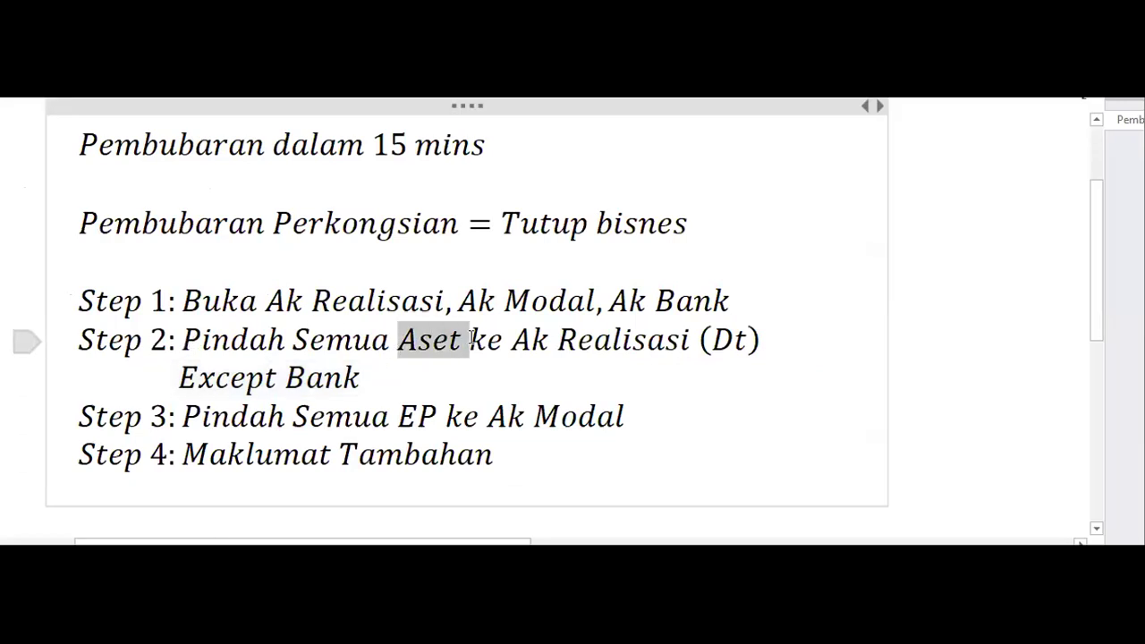
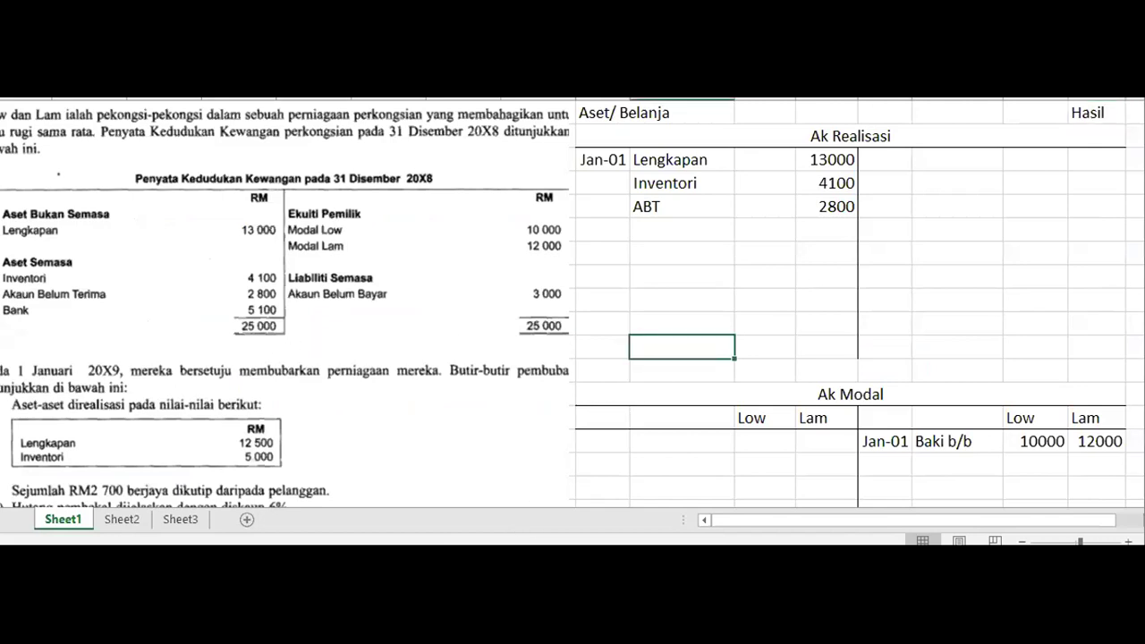
click(681, 295)
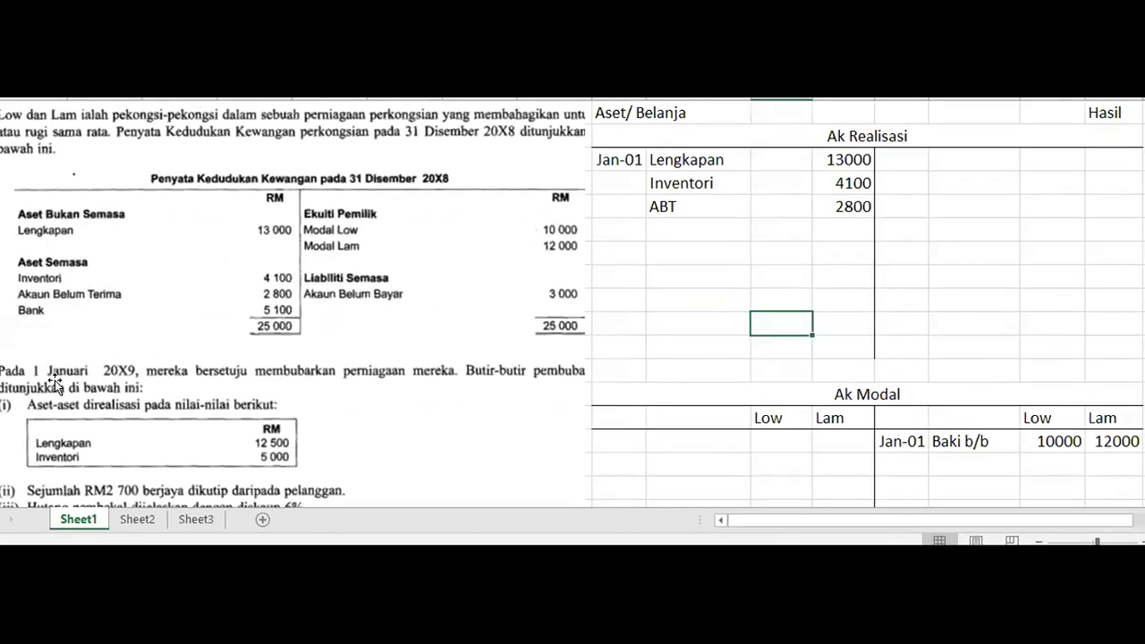
Insert a text box in the blank space beside the realised asset values of item (i) and remove its outline
scroll(53, 381, down, 1)
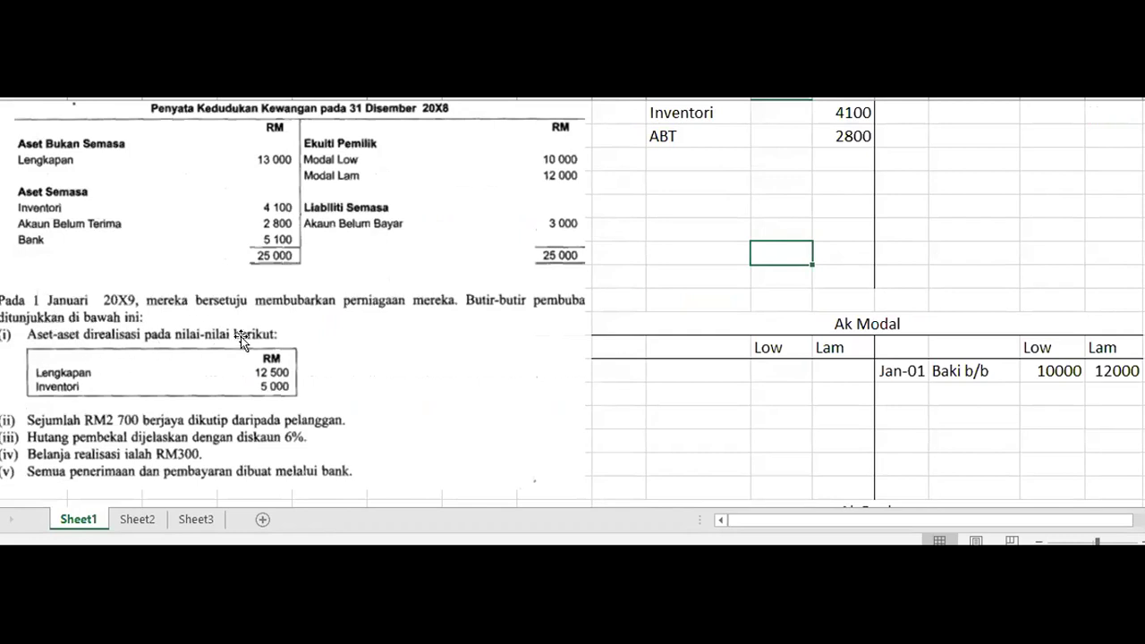
scroll(384, 358, up, 1)
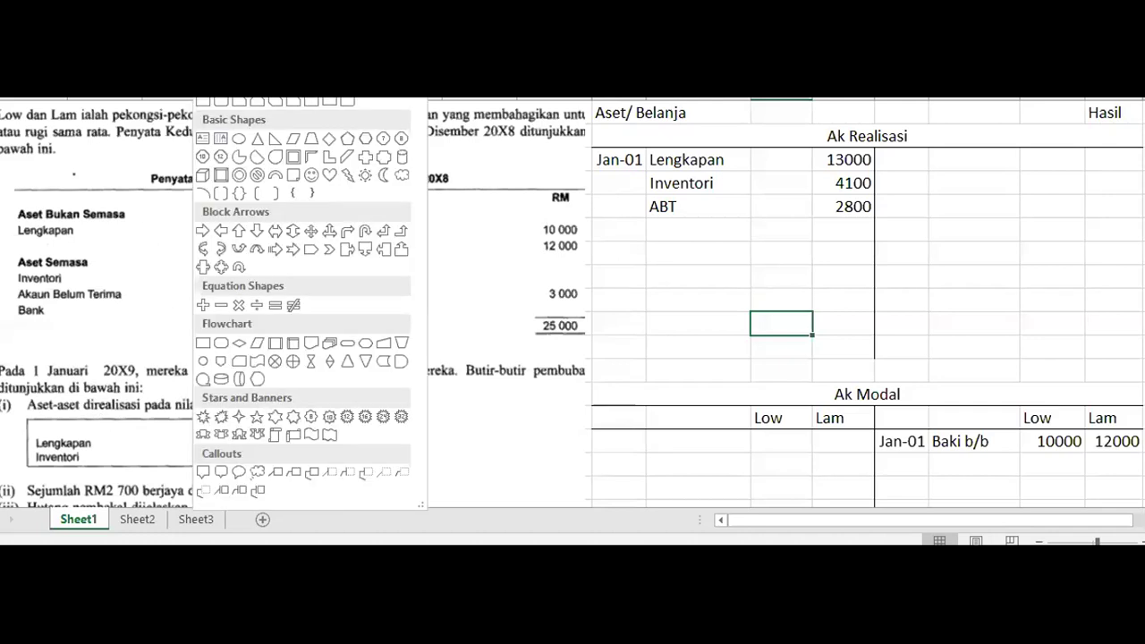
click(203, 139)
drag(308, 408, 501, 450)
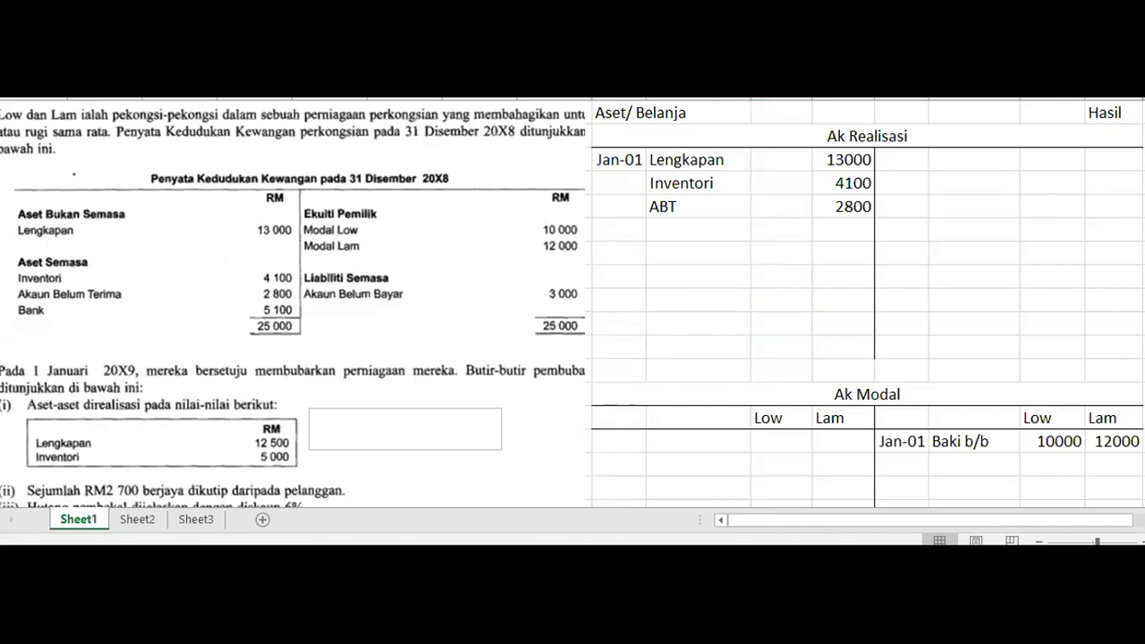
click(414, 146)
click(421, 87)
click(425, 169)
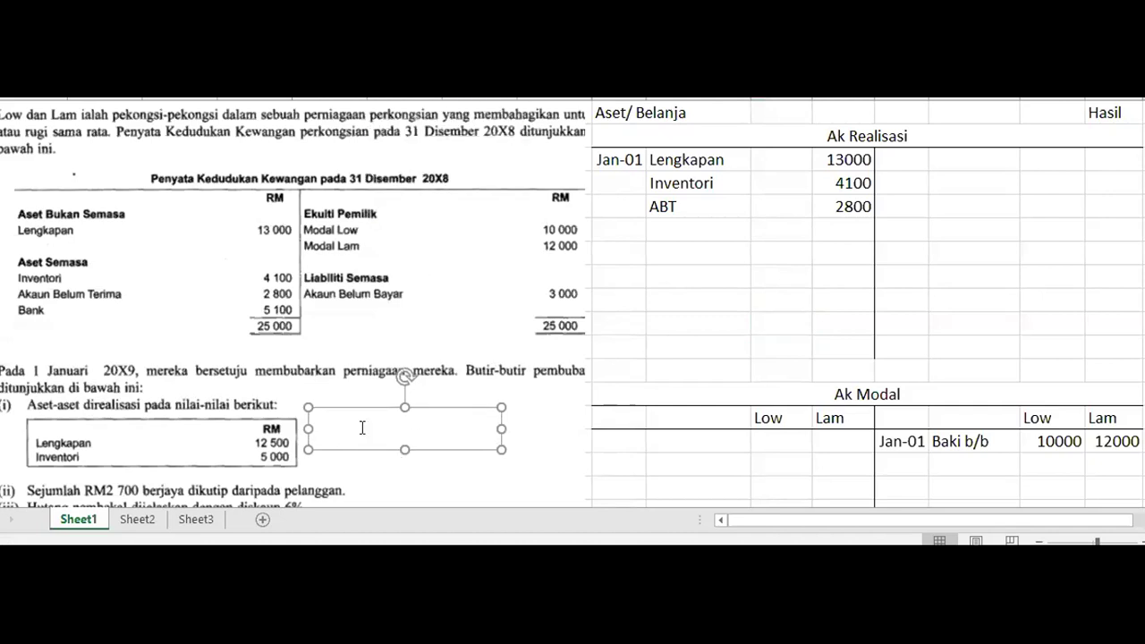
Write "Dt Bank, Kt Realisasi" in the item (i) text box and place it right next to the realised values table
text(Dt Bank, )
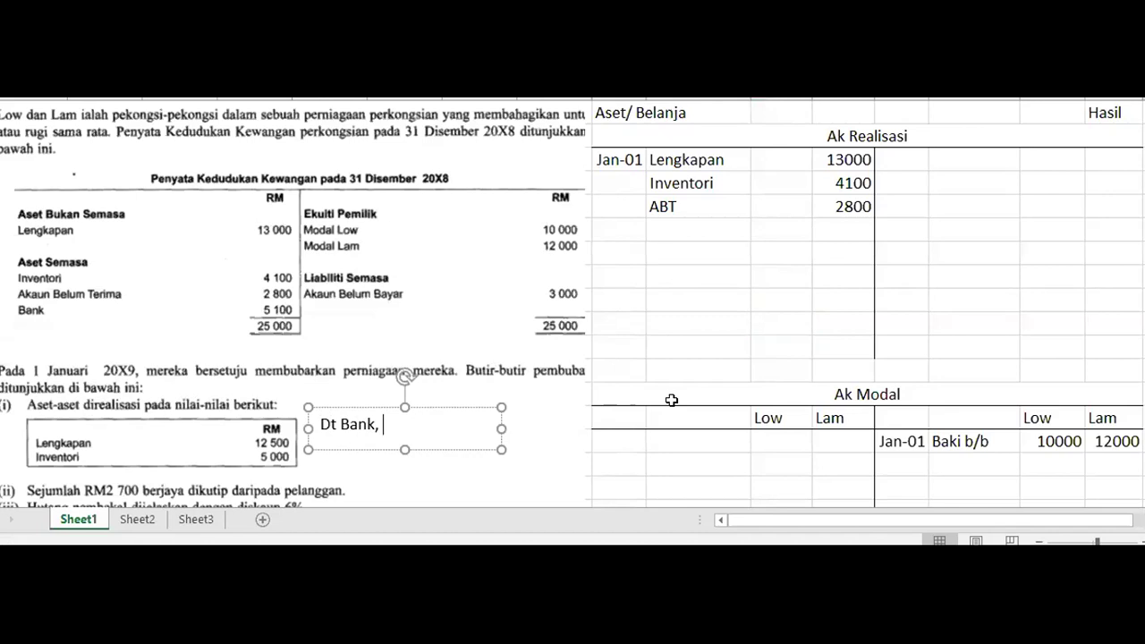
text(Kt Realisasi)
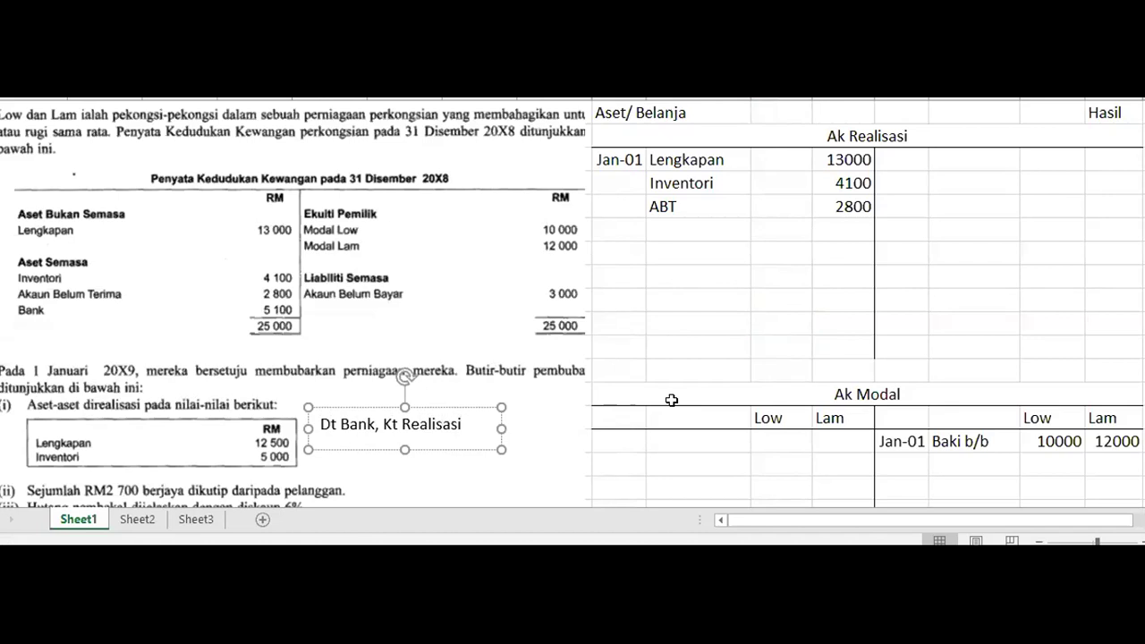
drag(457, 447, 442, 460)
click(753, 320)
click(647, 108)
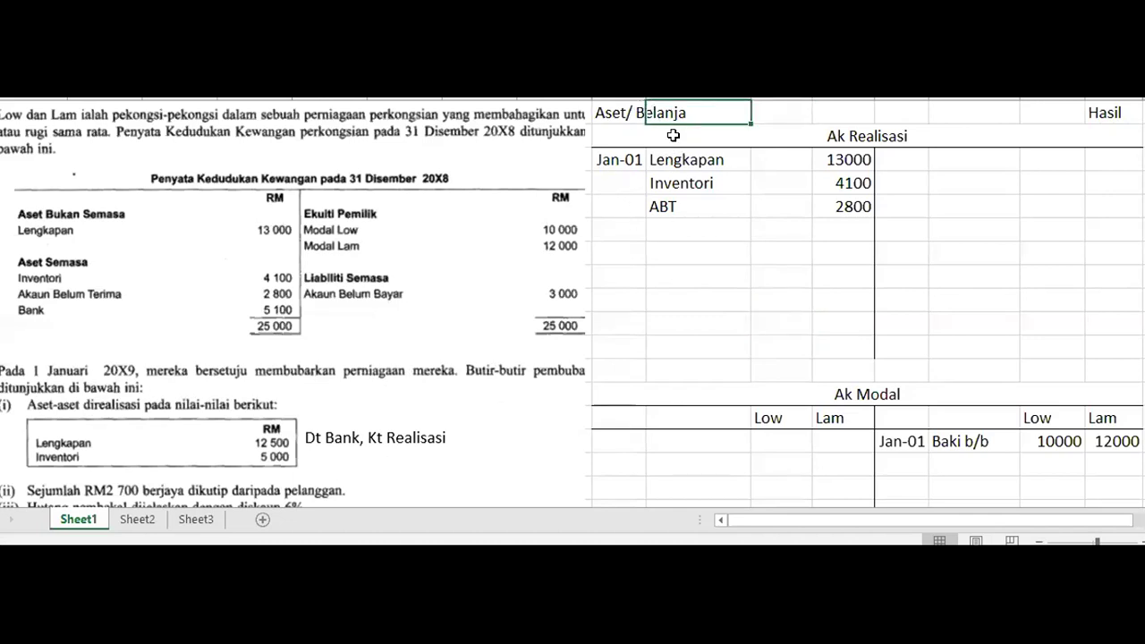
click(984, 255)
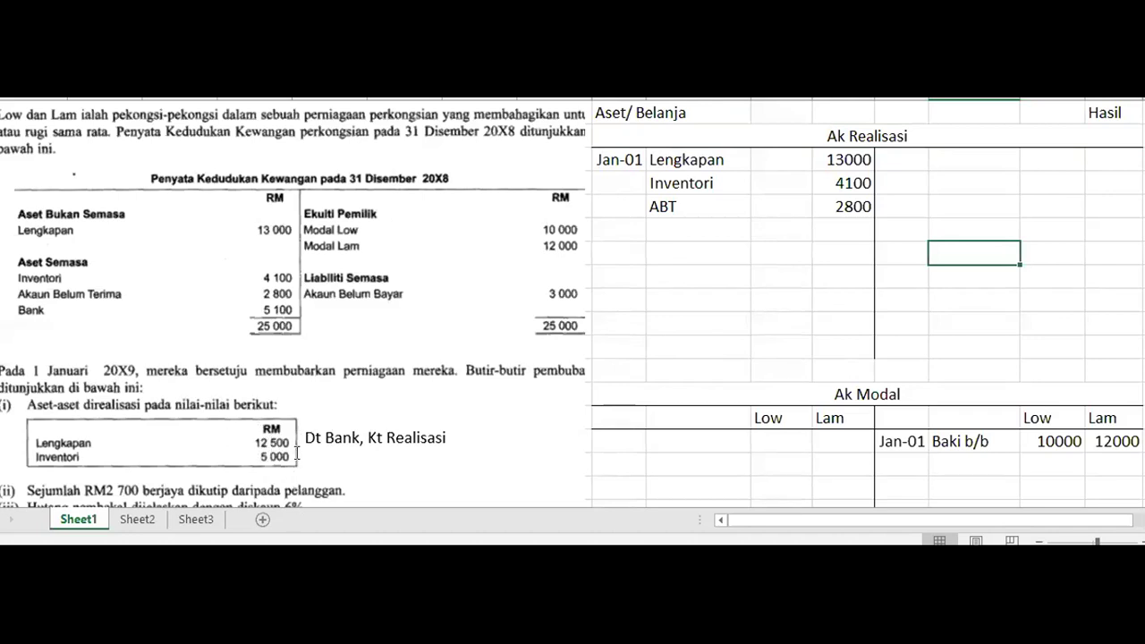
Add a second line "RM17500" to the item (i) note and make its text box slightly taller
click(451, 437)
key(Return)
text(RM)
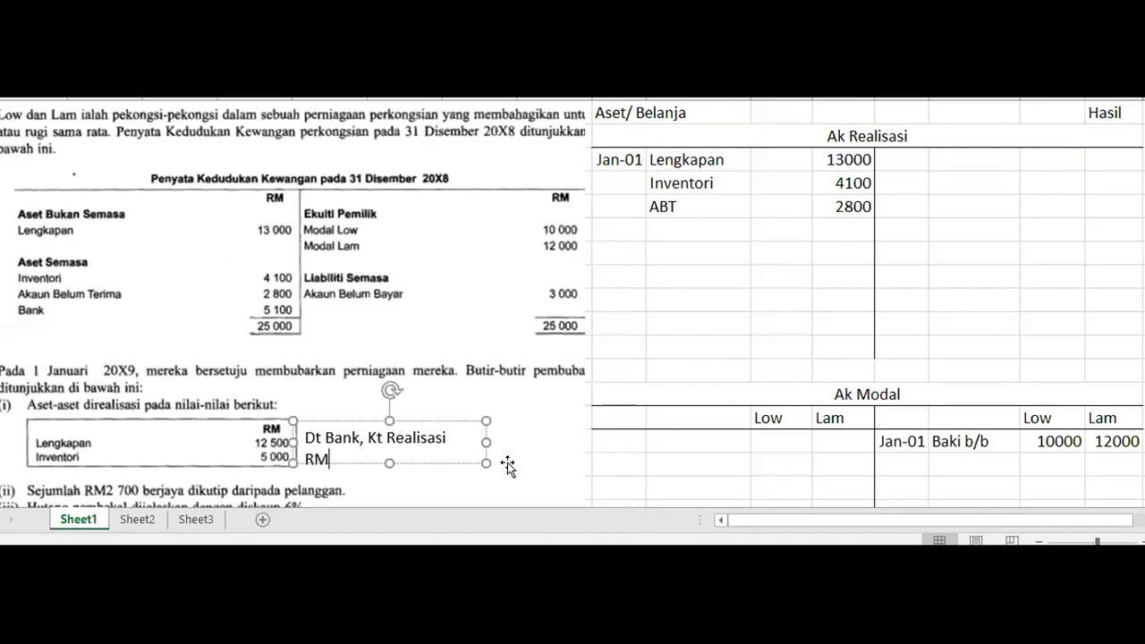
drag(484, 465, 486, 482)
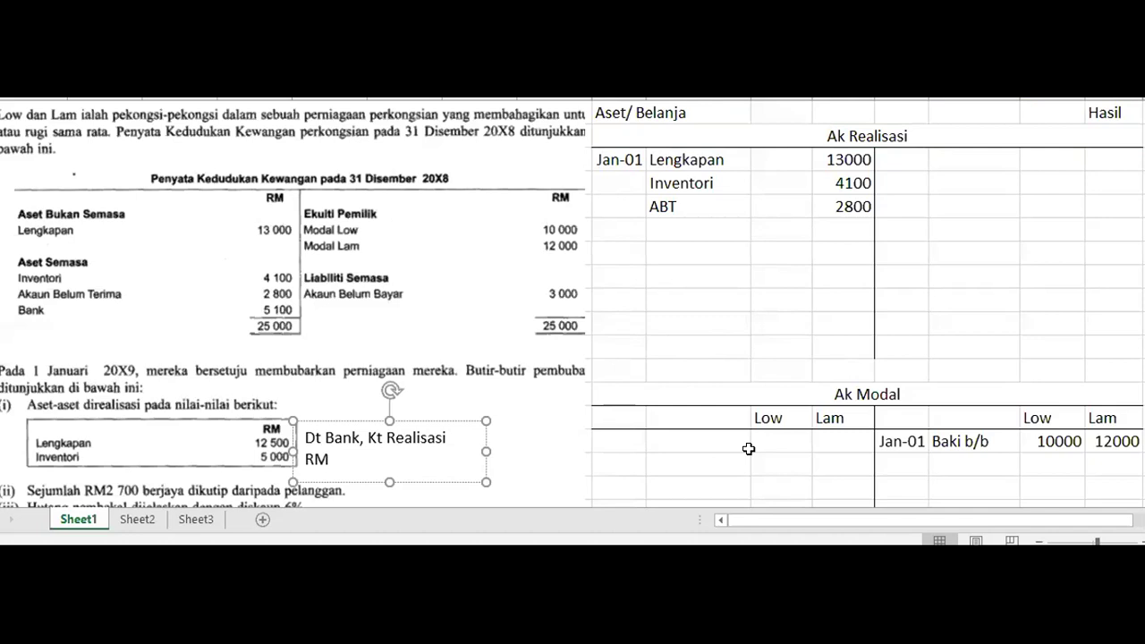
text(17500)
click(752, 455)
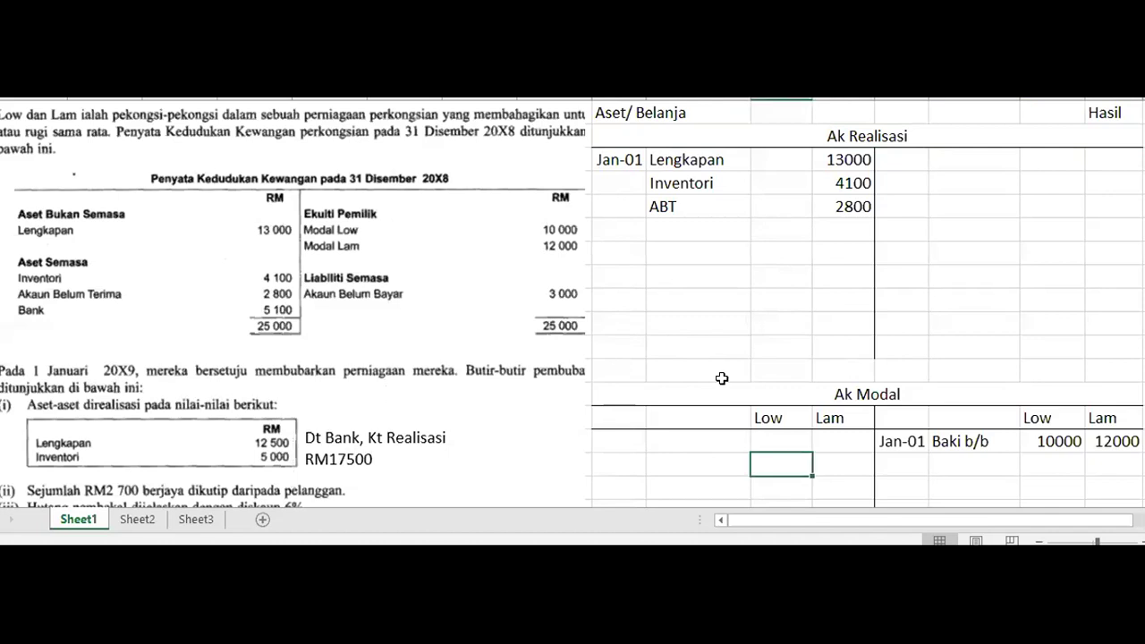
Enter 17500 as the amount in Ak Bank's second debit row, below the opening balance
scroll(721, 379, down, 2)
click(340, 307)
click(805, 438)
click(844, 486)
text(175)
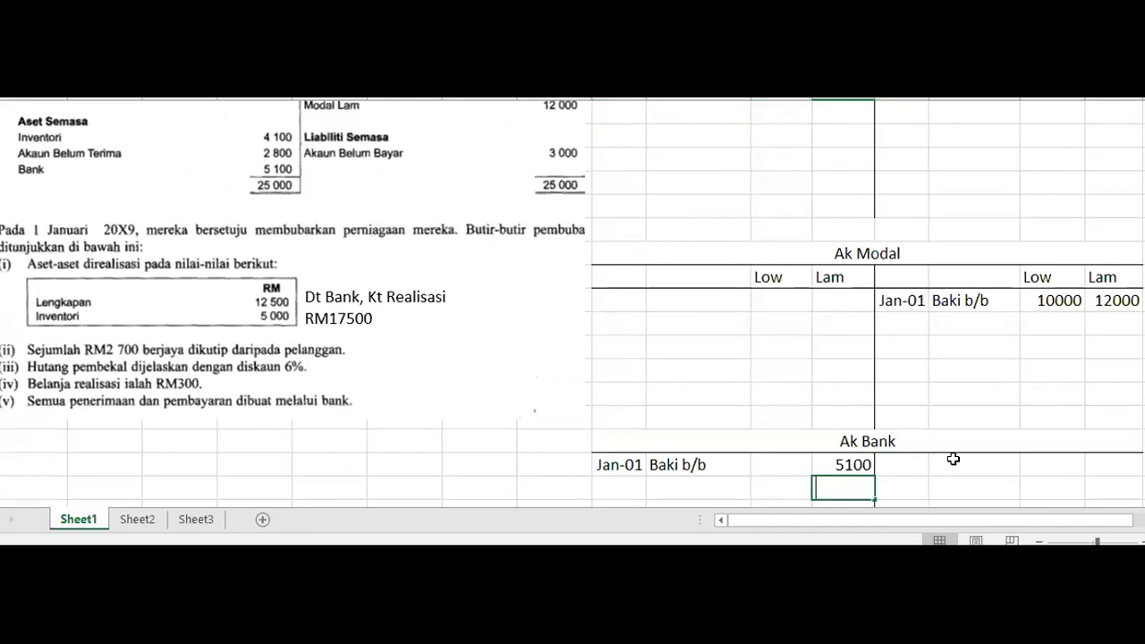
text(00)
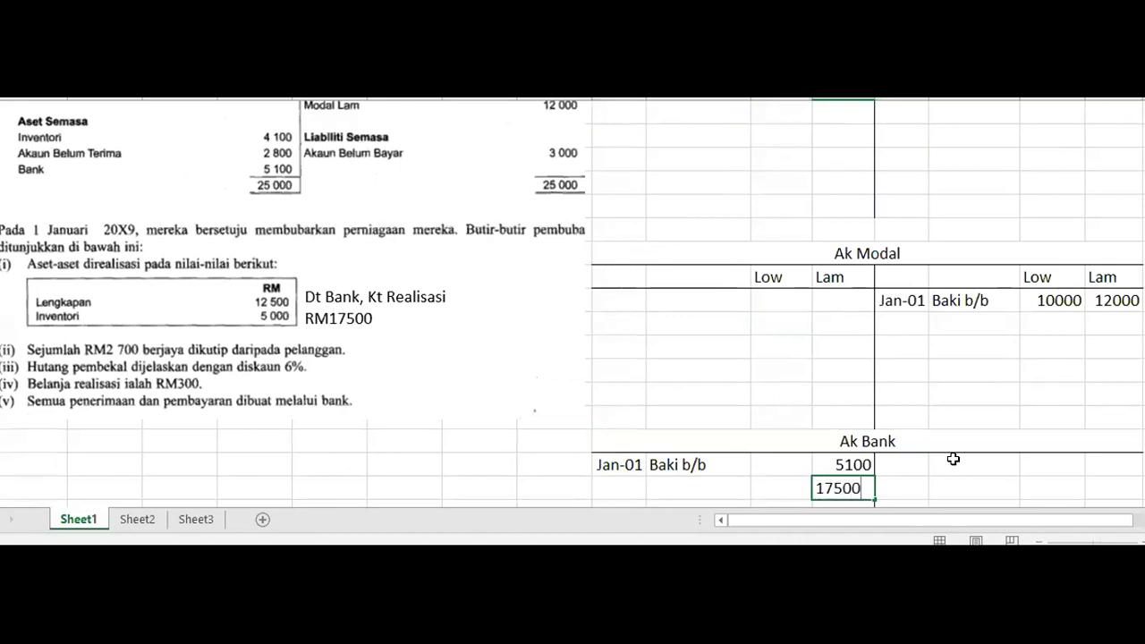
Describe the 17500 debit entry in Ak Bank as "Realisasi"
key(Left)
key(Left)
key(Left)
key(Right)
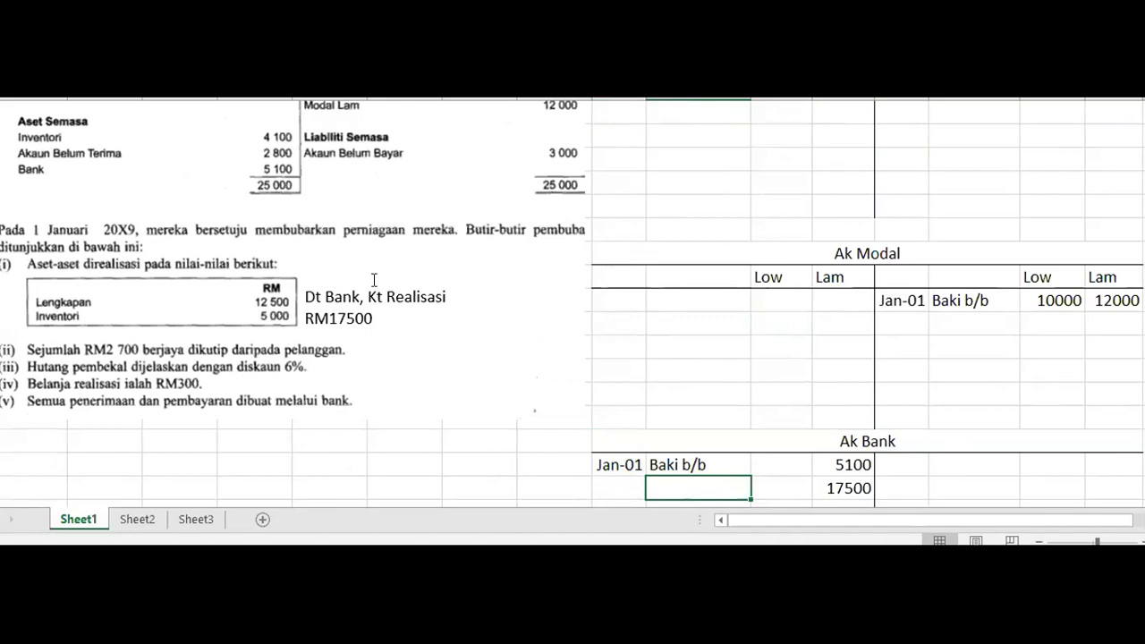
text(Realisasi)
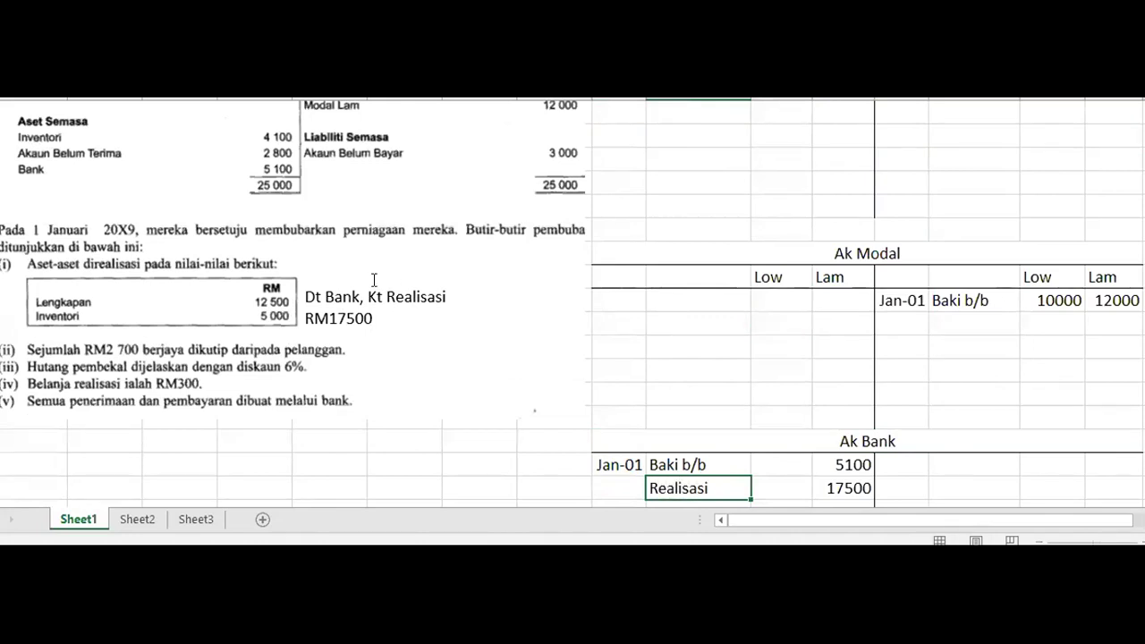
key(Tab)
click(745, 397)
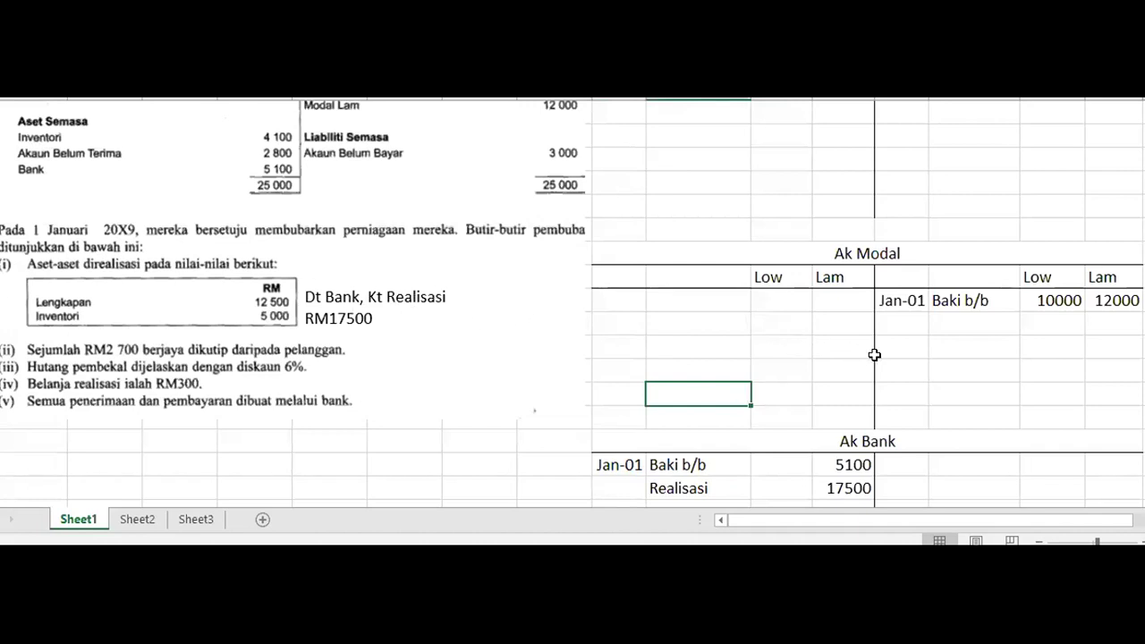
Date the first credit row of Ak Realisasi Jan-01
scroll(875, 355, up, 2)
click(818, 143)
click(918, 251)
key(Up)
key(Up)
key(Up)
key(Up)
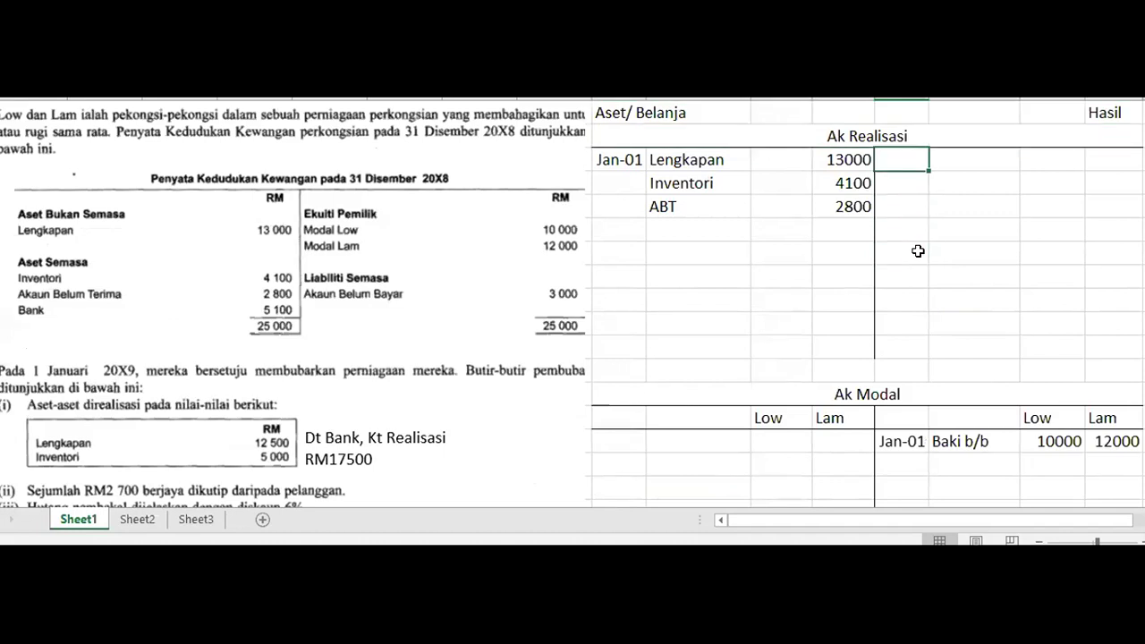
text(Jan-01)
key(Tab)
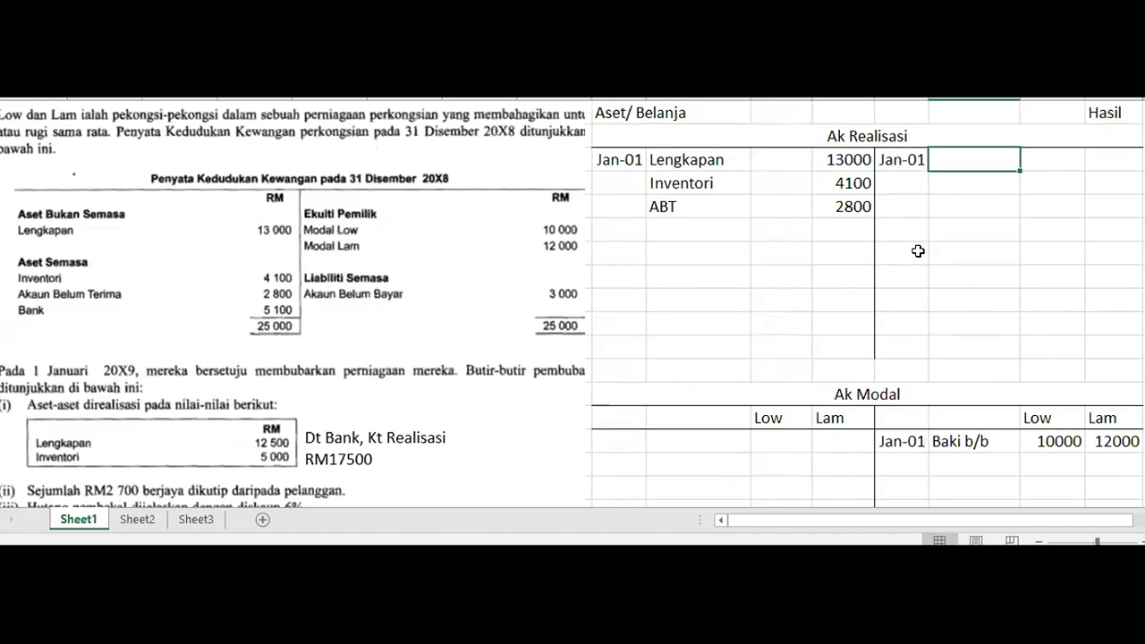
Enter 17500 in Ak Realisasi's first credit row and describe the entry as "Bank"
key(Tab)
key(Tab)
text(17)
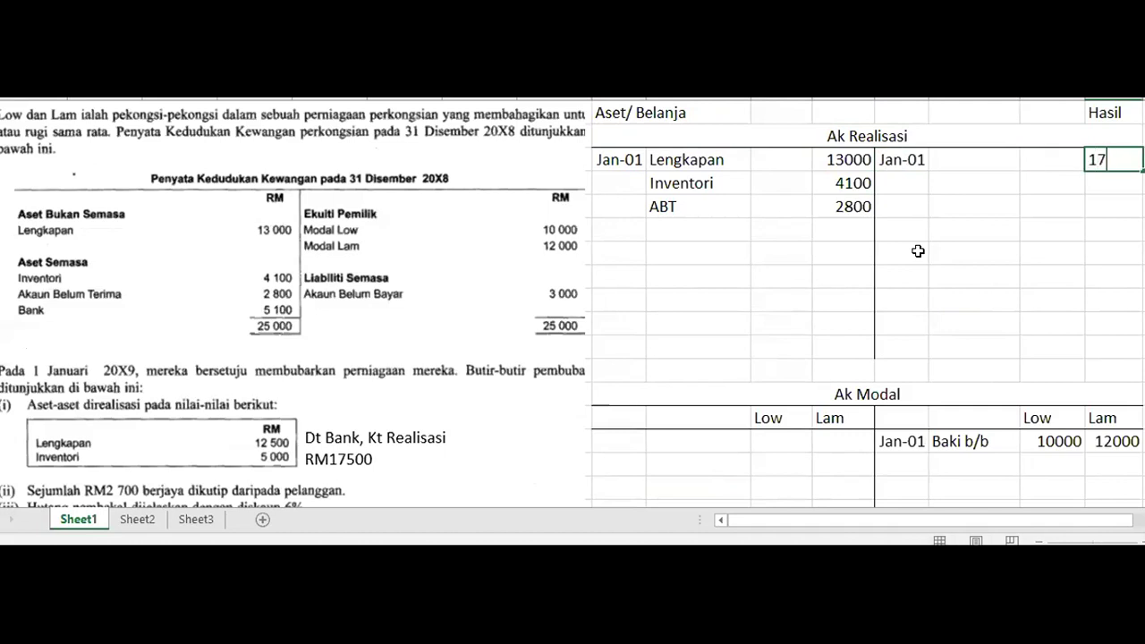
text(500)
key(shift+Tab)
key(shift+Tab)
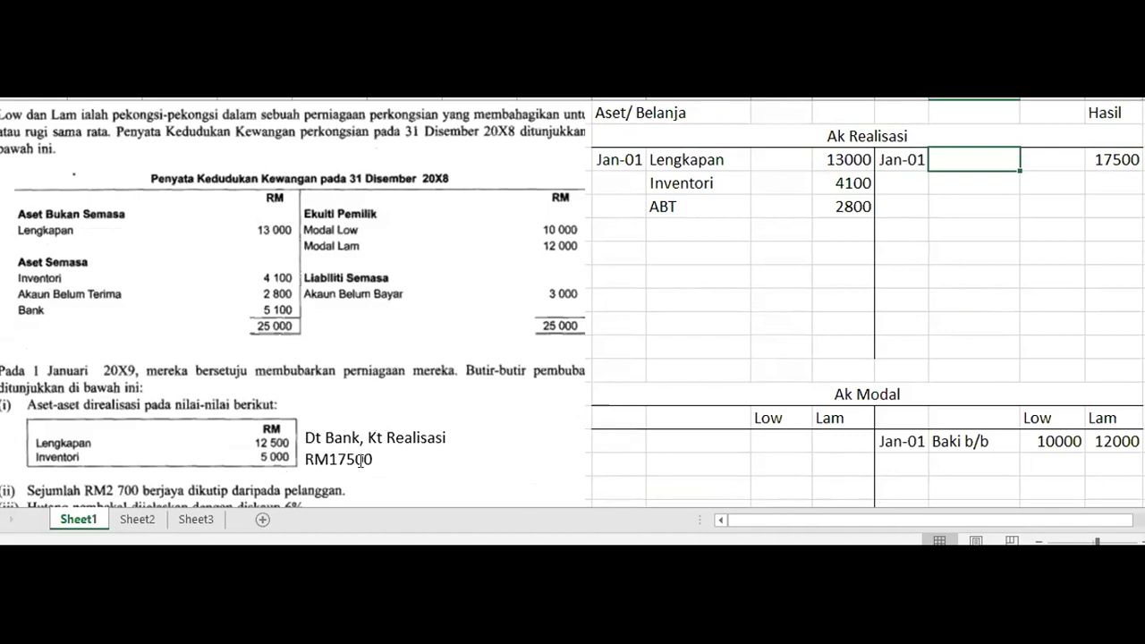
text(Bank)
key(Return)
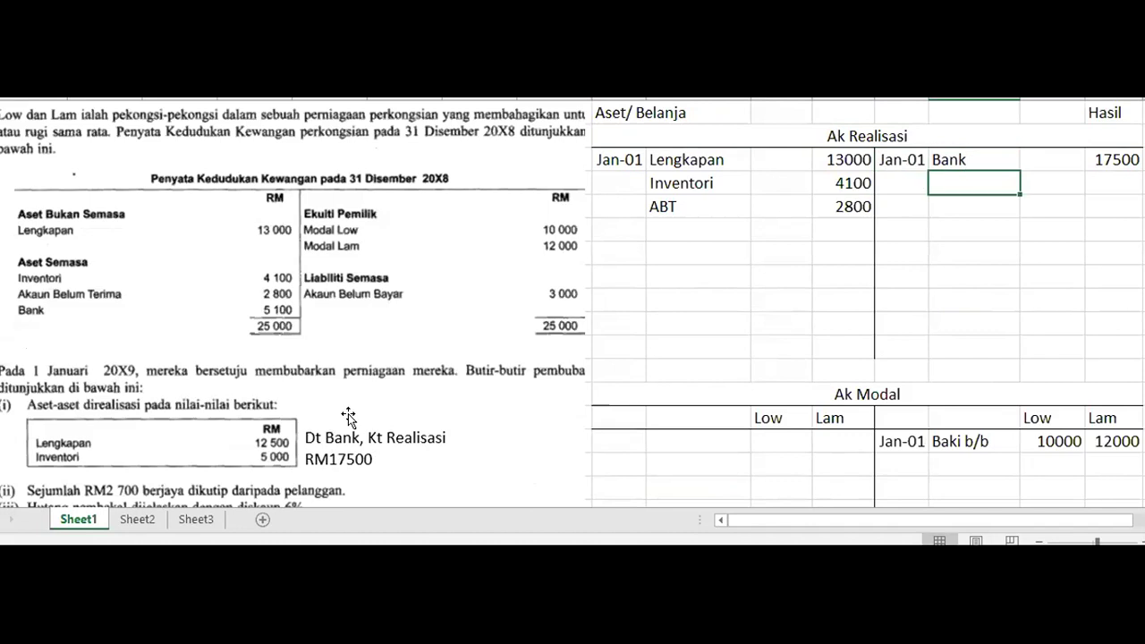
click(1016, 306)
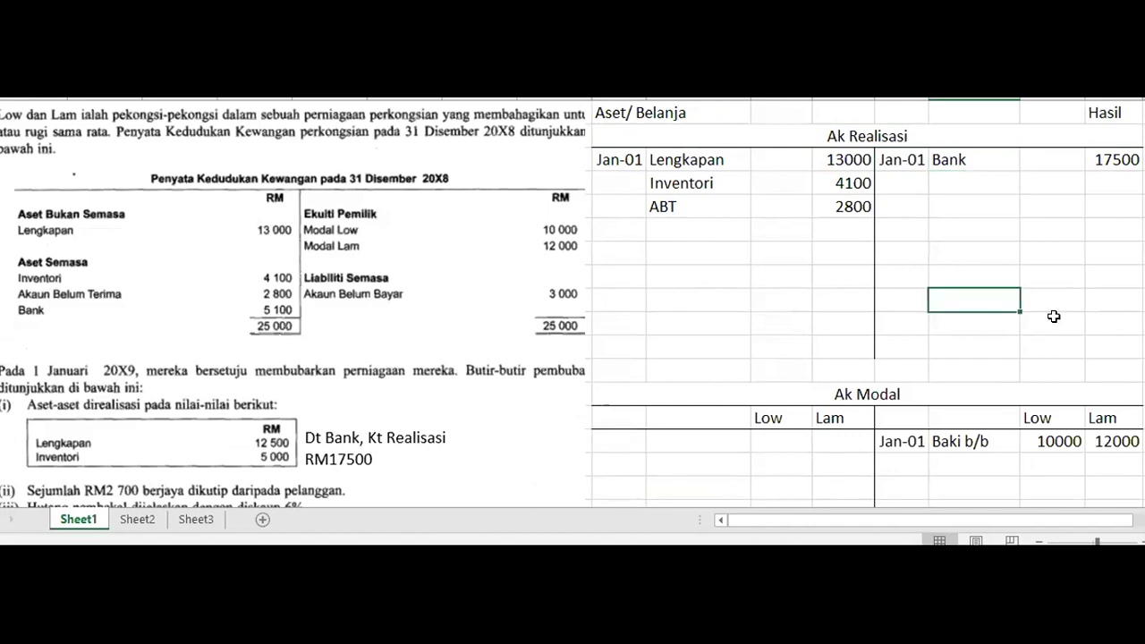
click(814, 322)
Duplicate the item (i) note beside item (ii), replace its text with "Dt Bank, Kt Realisasi" and shrink the box to one line
scroll(492, 325, down, 1)
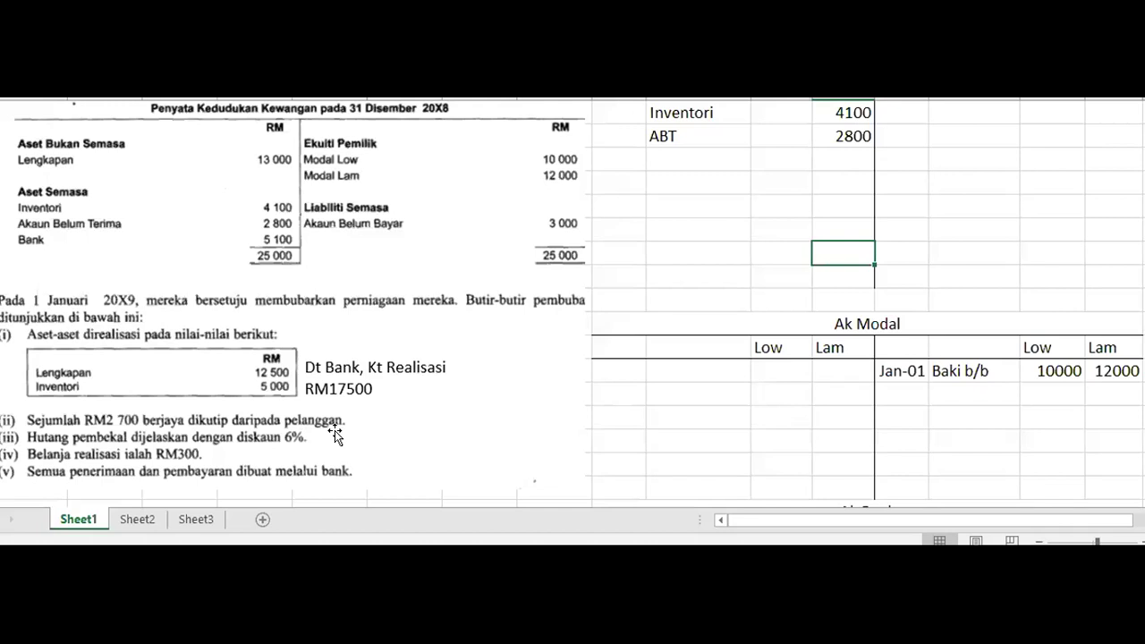
click(381, 368)
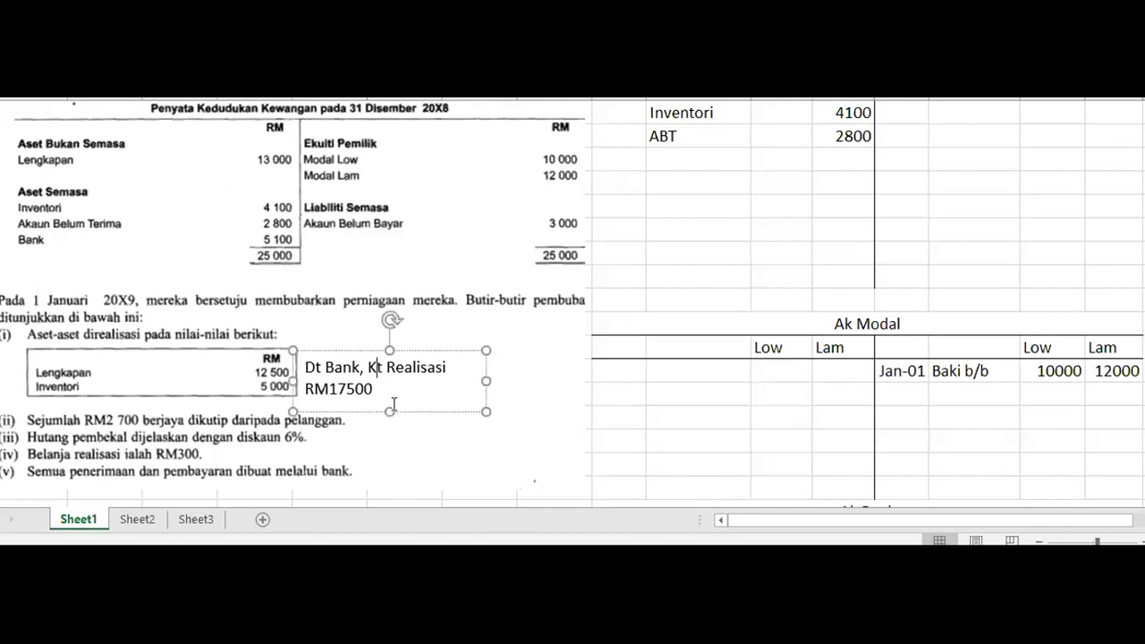
drag(404, 412, 456, 458)
click(450, 440)
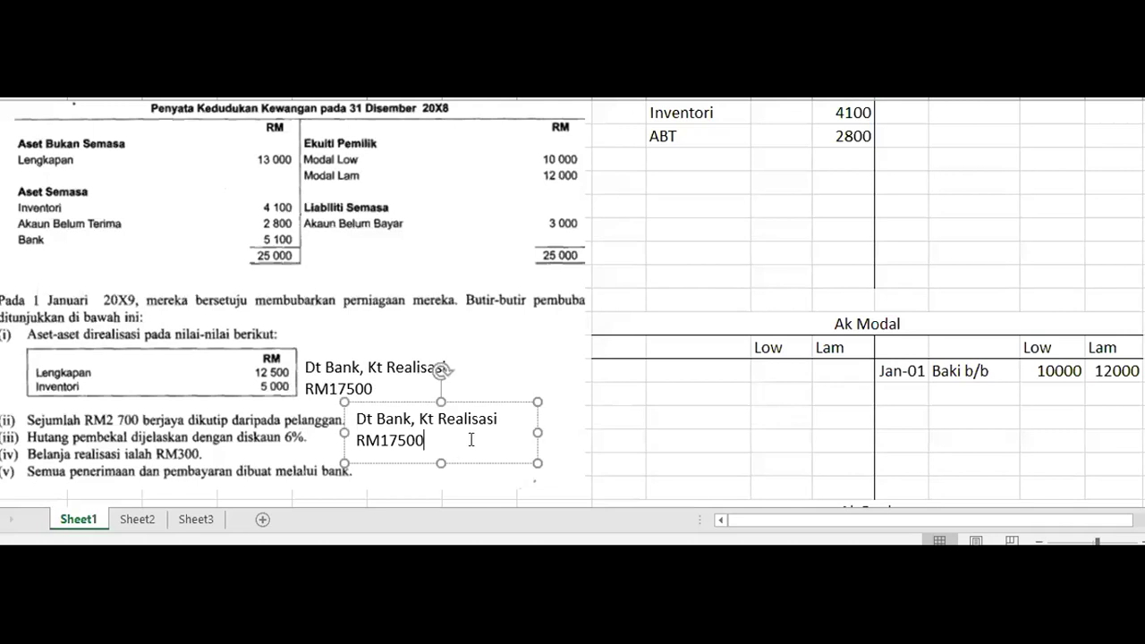
key(ctrl+a)
text(Dt )
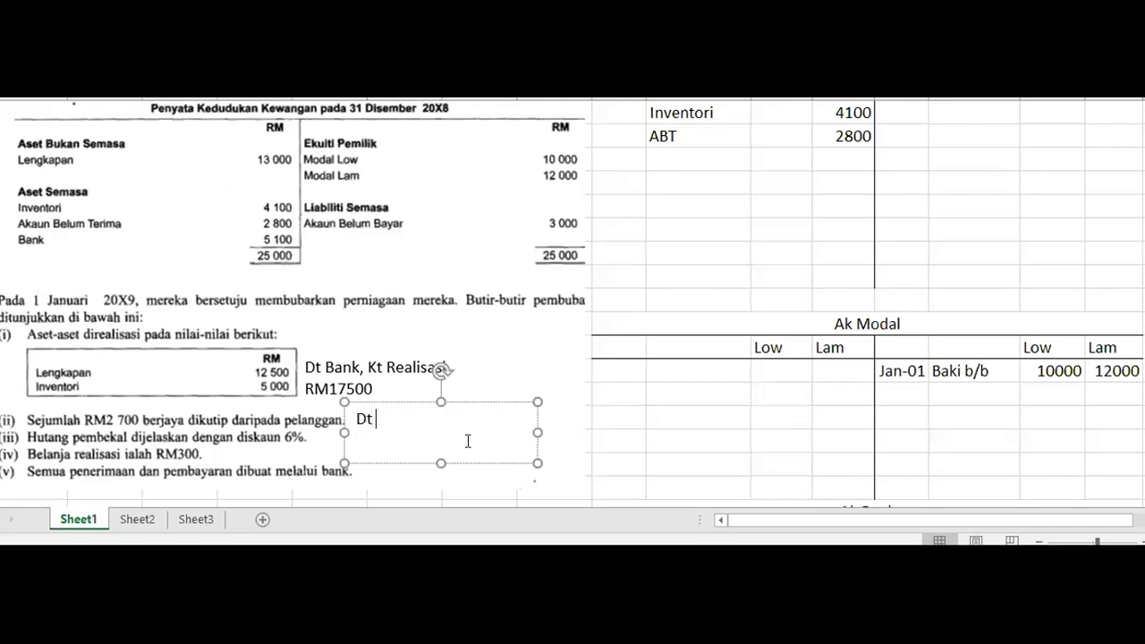
text(Bank, Kt Realisasi)
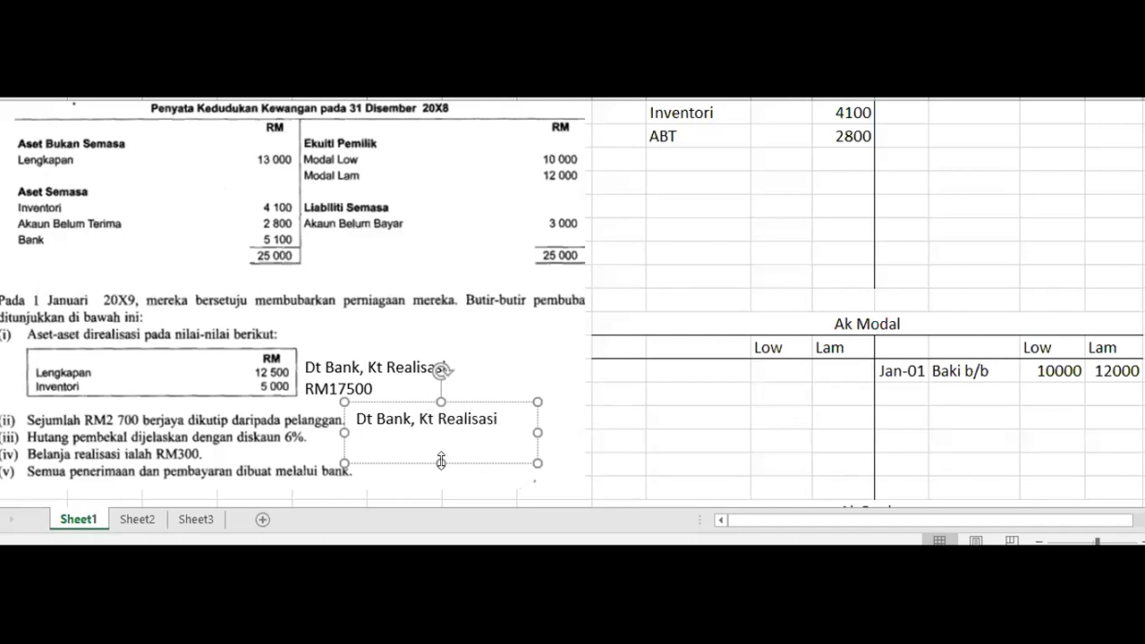
drag(438, 462, 456, 435)
click(727, 420)
Record the amount collected from customers in Ak Bank's third debit row as "Realisasi" with 2700
scroll(729, 412, down, 2)
click(408, 278)
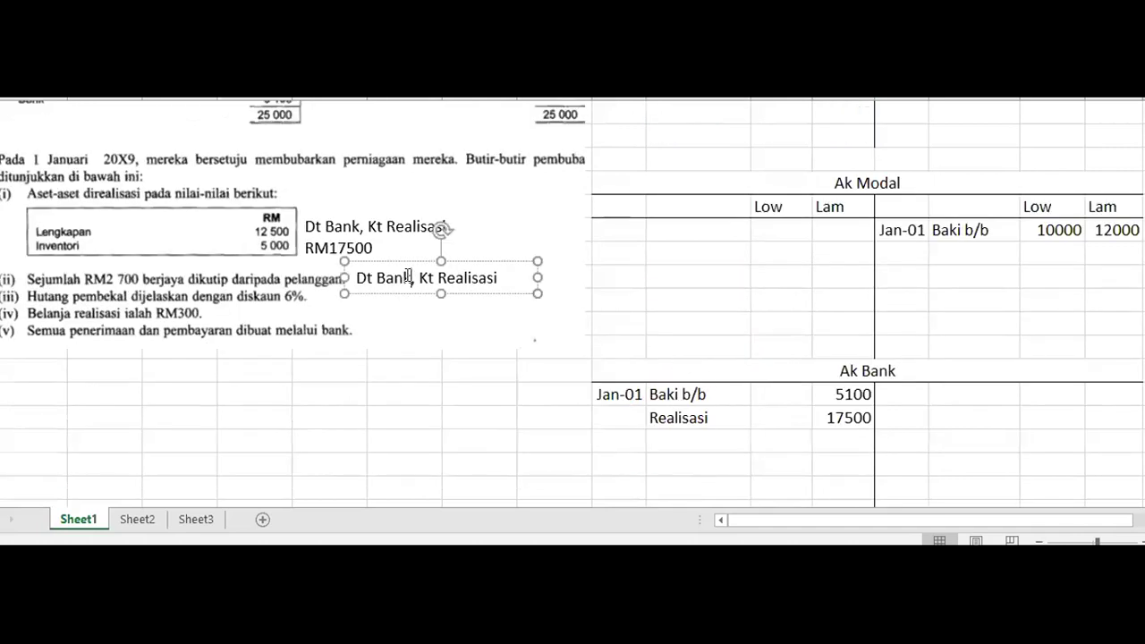
click(736, 371)
click(827, 438)
text(2)
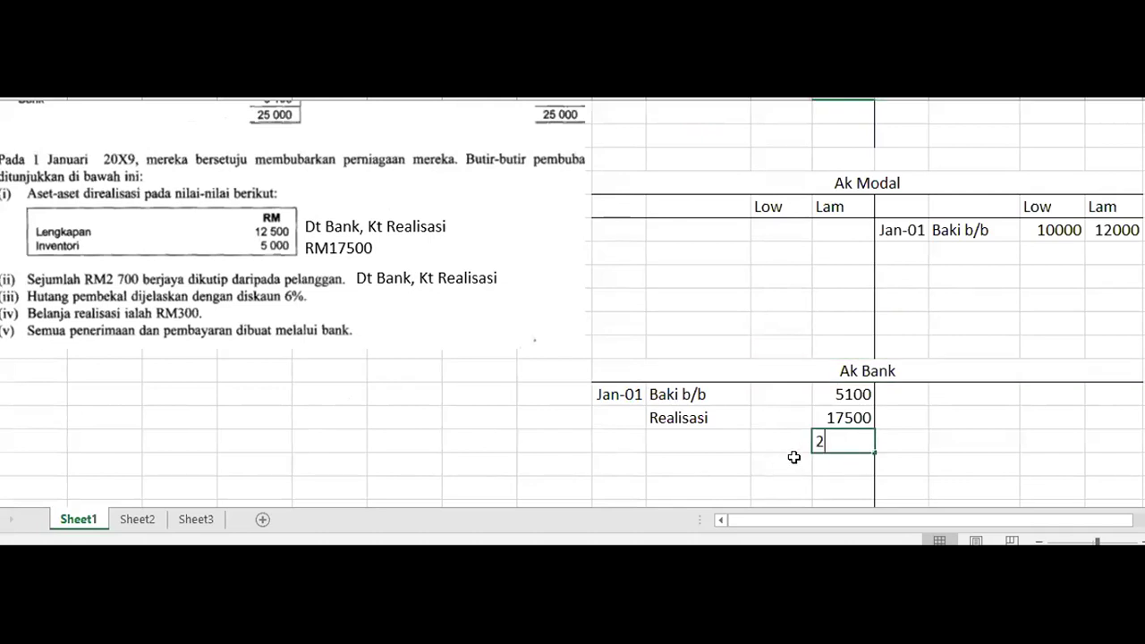
text(700)
key(Left)
key(Left)
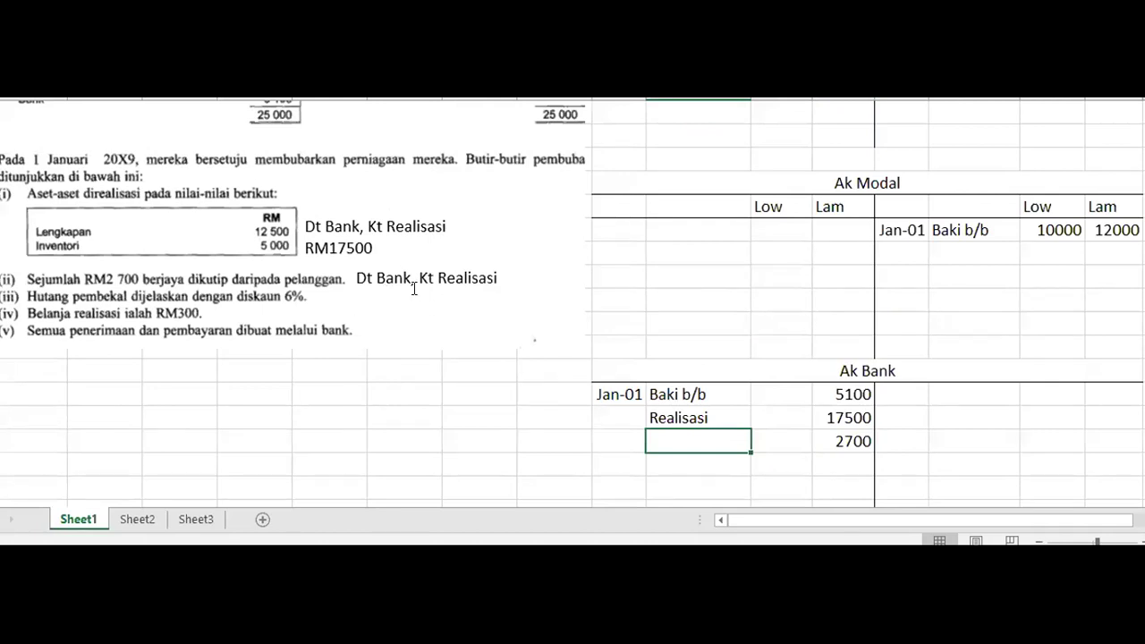
text(Realisasi)
key(Return)
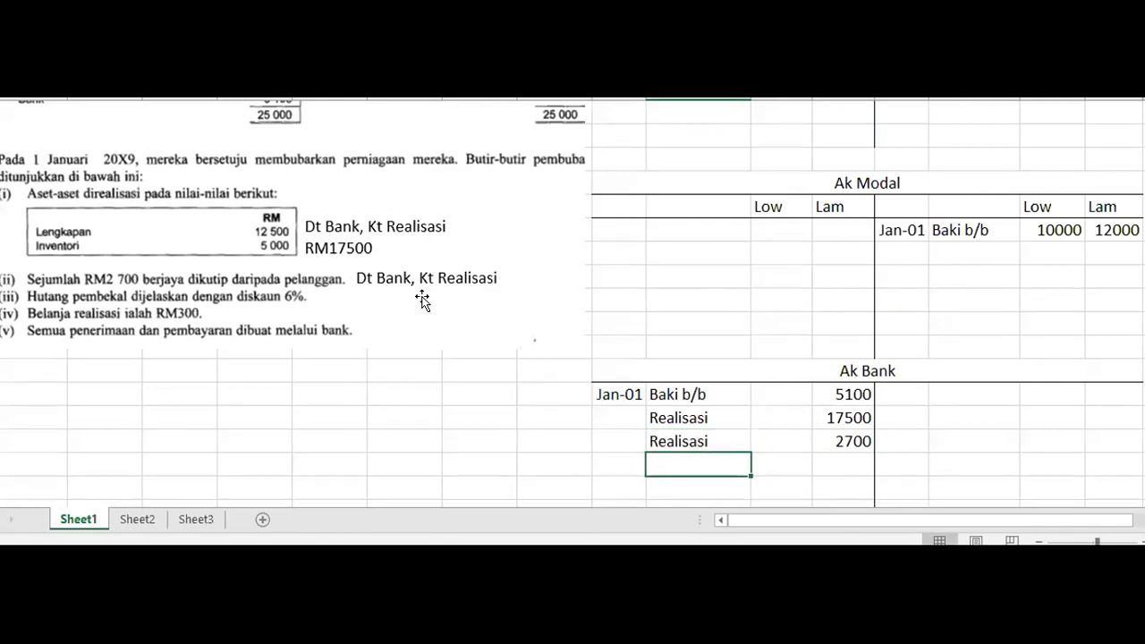
click(543, 438)
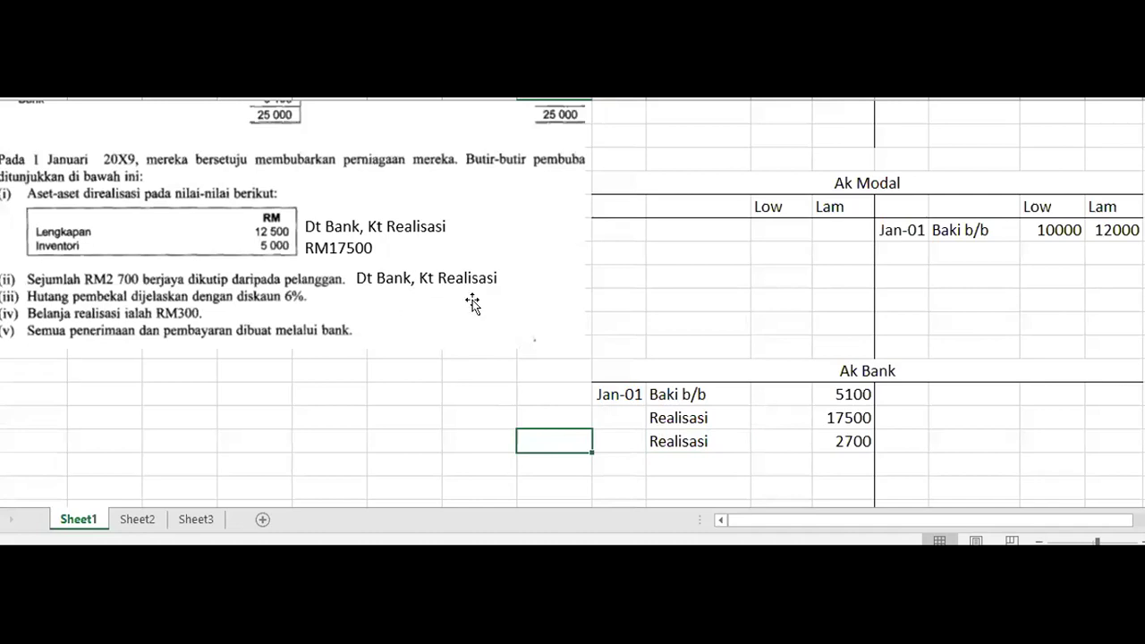
Record the amount collected from customers in Ak Realisasi's second credit row as "Bank" with 2700
scroll(950, 338, up, 3)
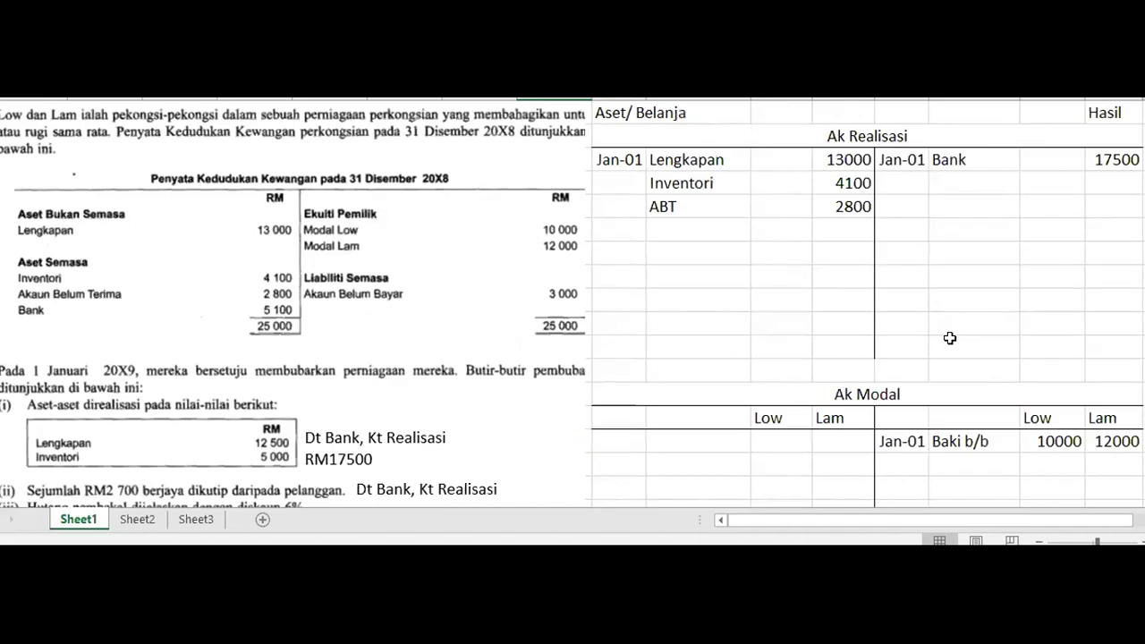
click(1033, 255)
key(Up)
key(Up)
key(Up)
key(Right)
text(2700)
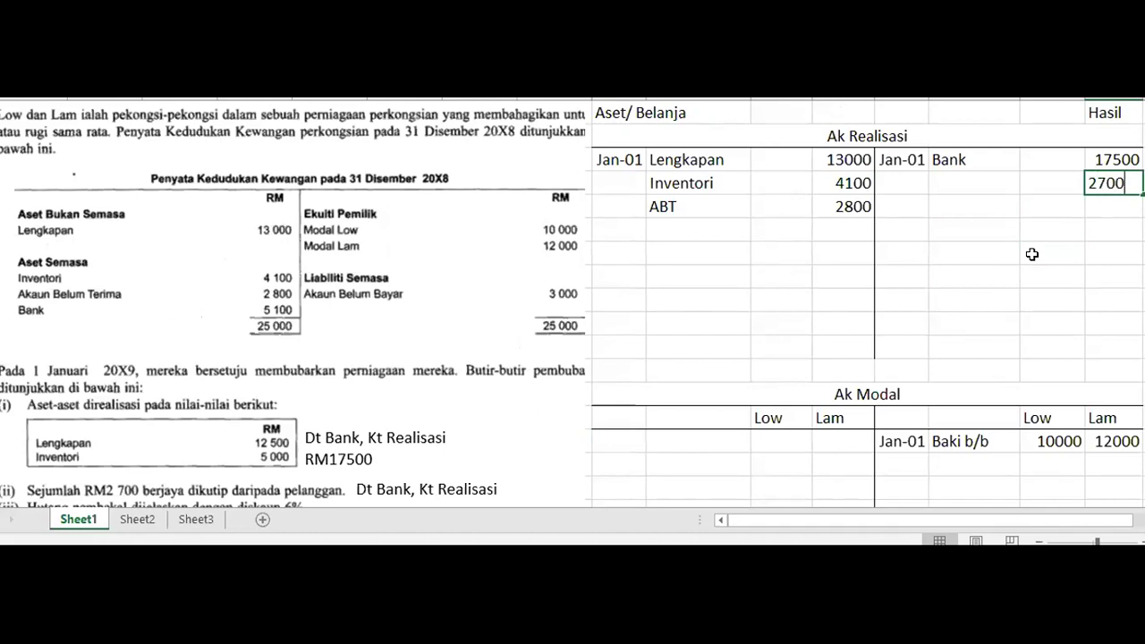
key(Left)
key(Left)
key(Left)
key(Right)
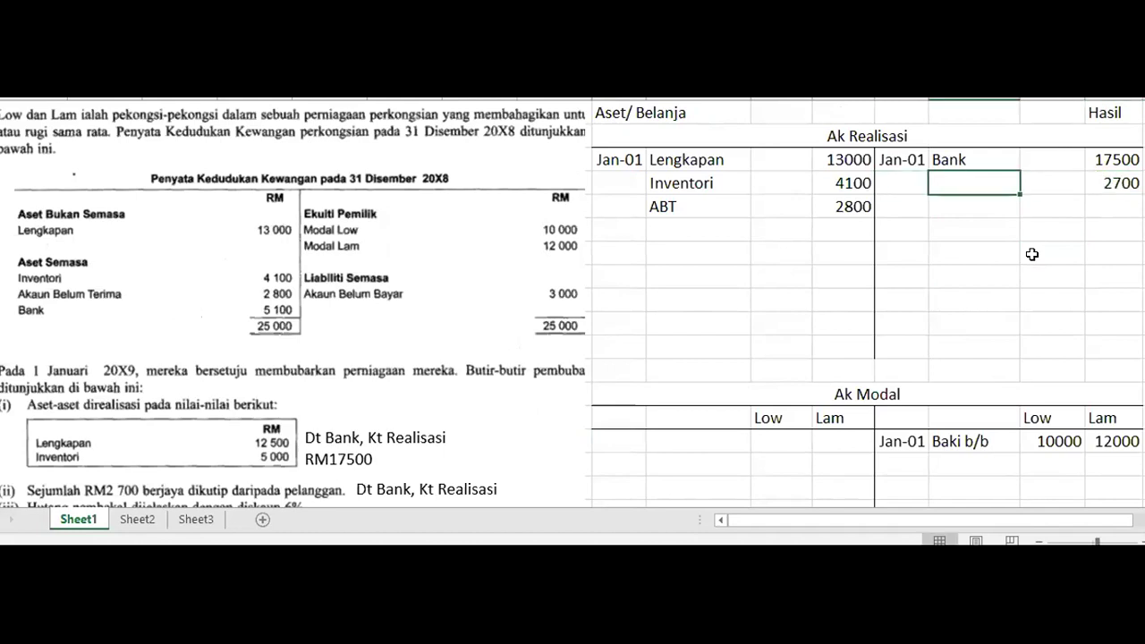
text(Bank)
key(Return)
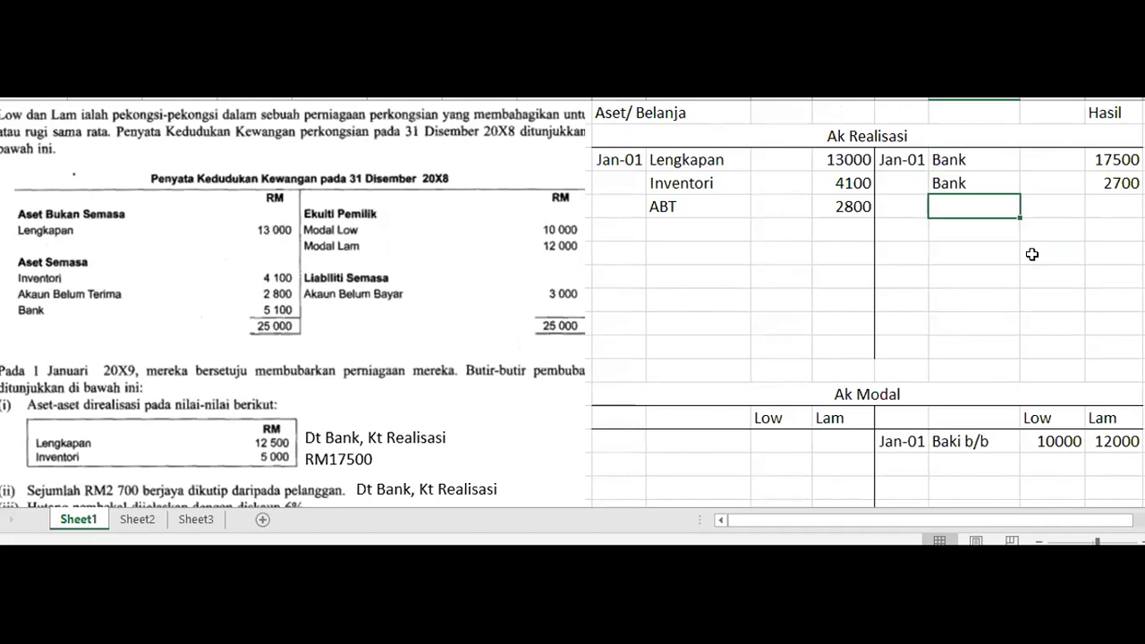
click(997, 276)
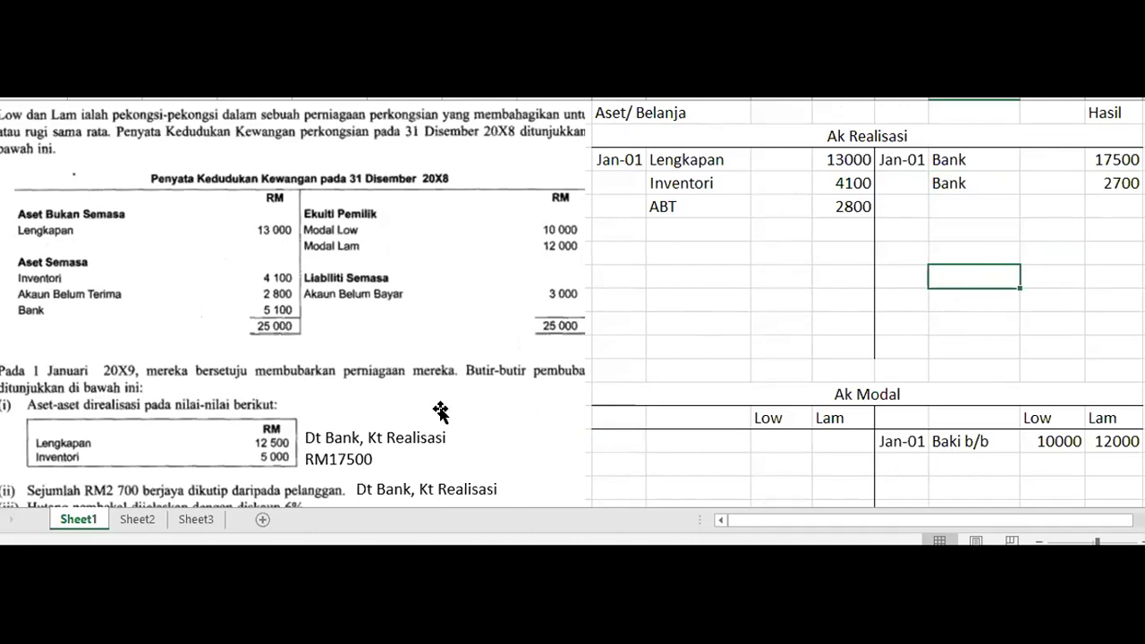
Examine item (iii) on the supplier discount together with Ak Realisasi's debit side and the Akaun Belum Bayar balance
scroll(439, 408, down, 1)
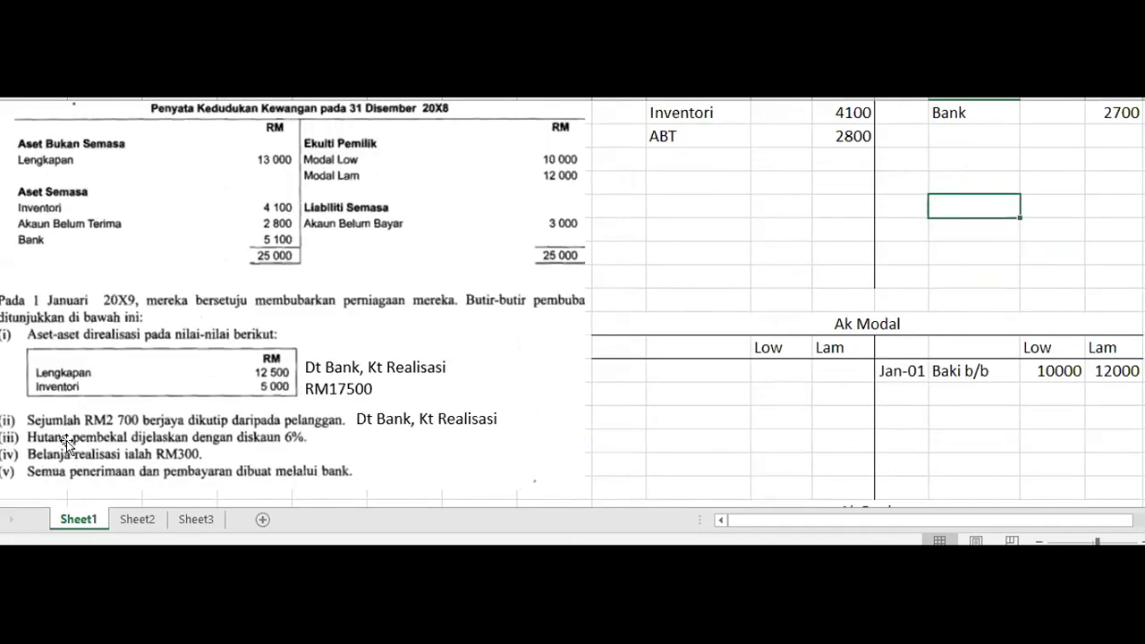
scroll(66, 440, down, 1)
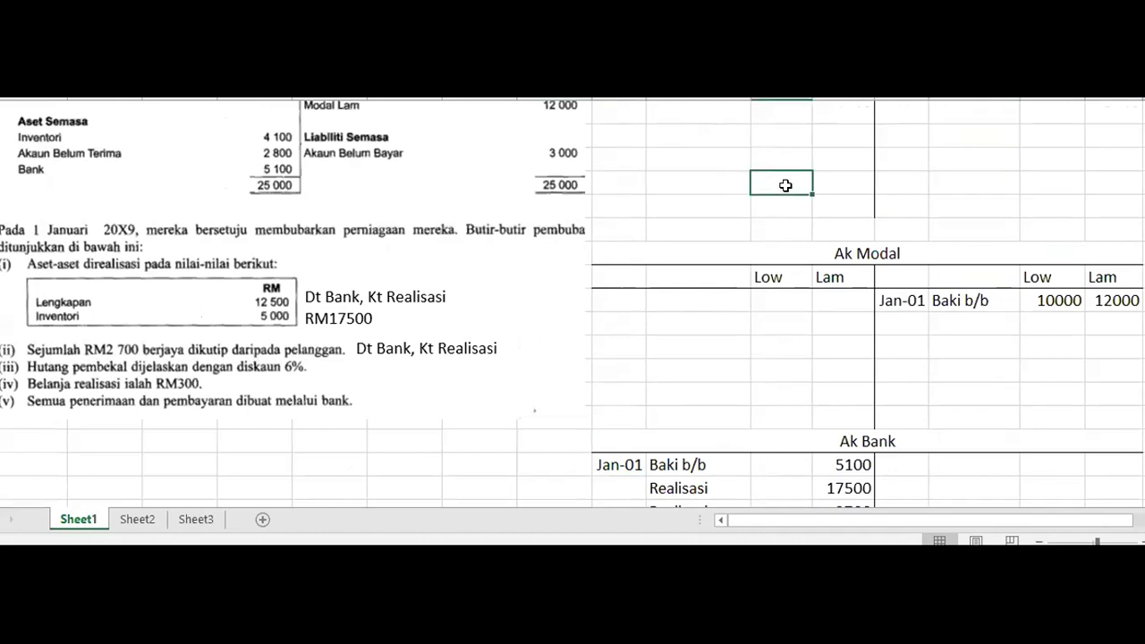
scroll(690, 123, up, 2)
click(631, 112)
click(749, 152)
click(749, 135)
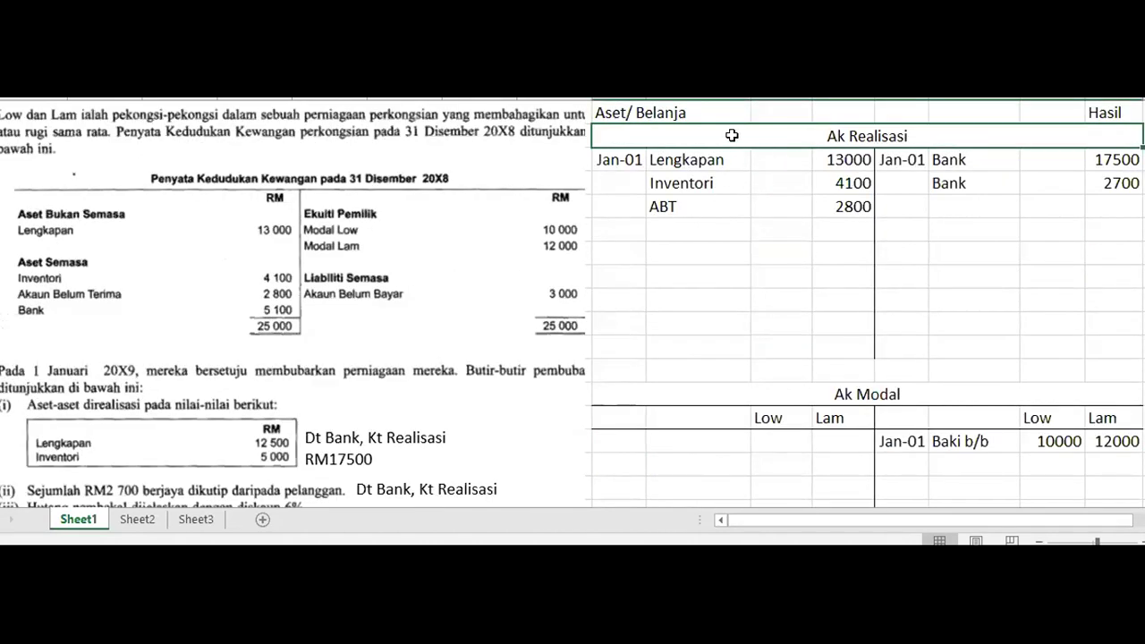
click(614, 112)
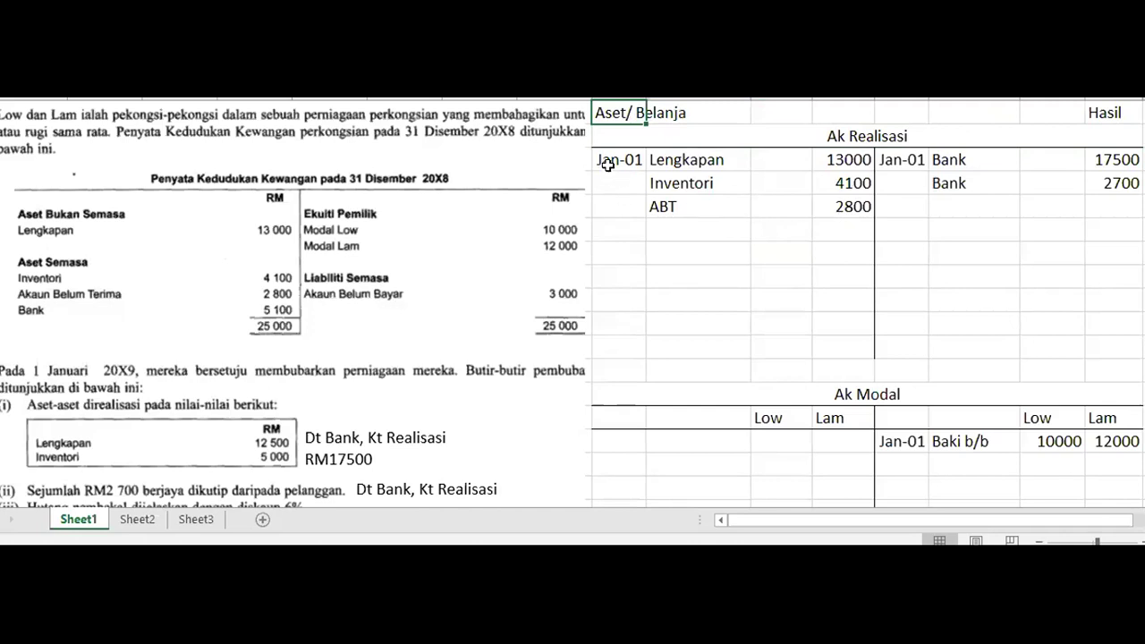
click(685, 266)
click(667, 247)
click(674, 221)
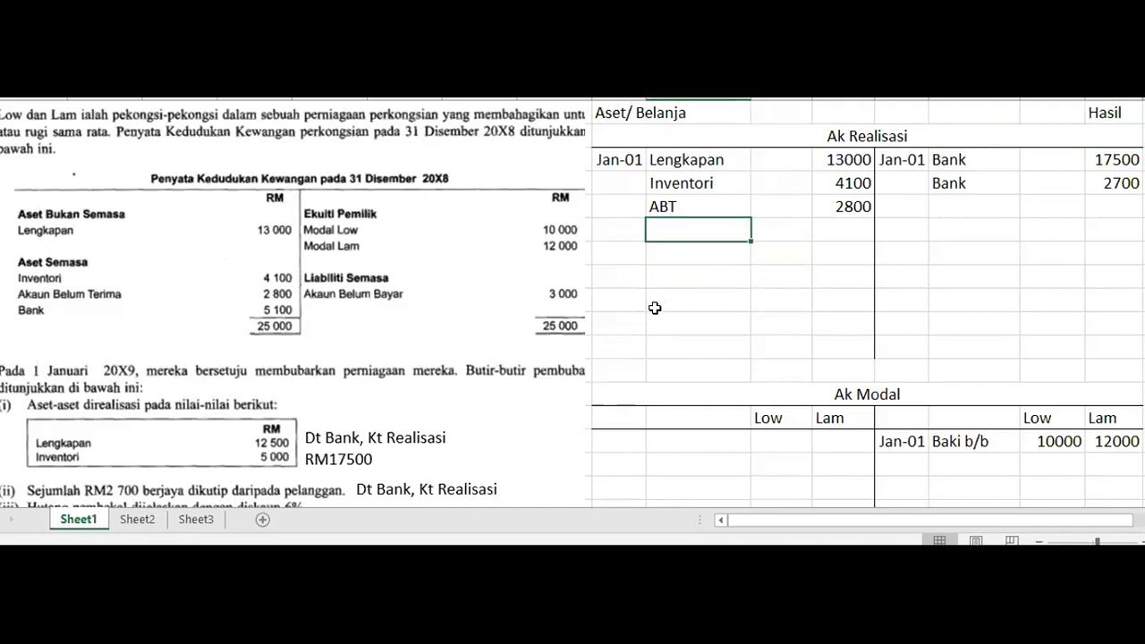
click(676, 274)
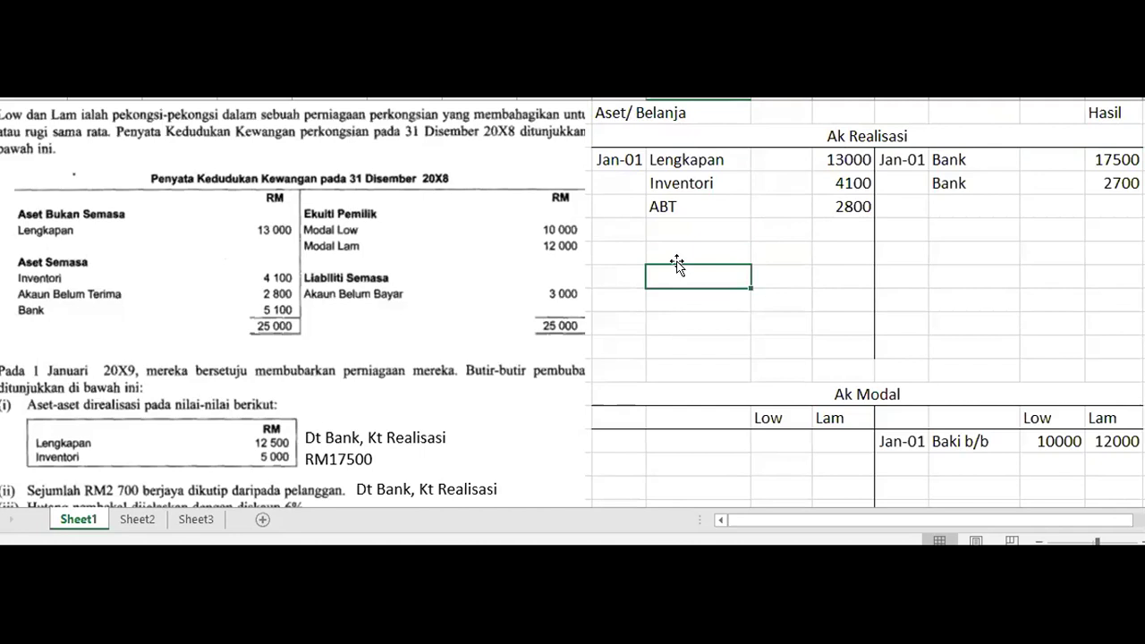
scroll(654, 261, down, 1)
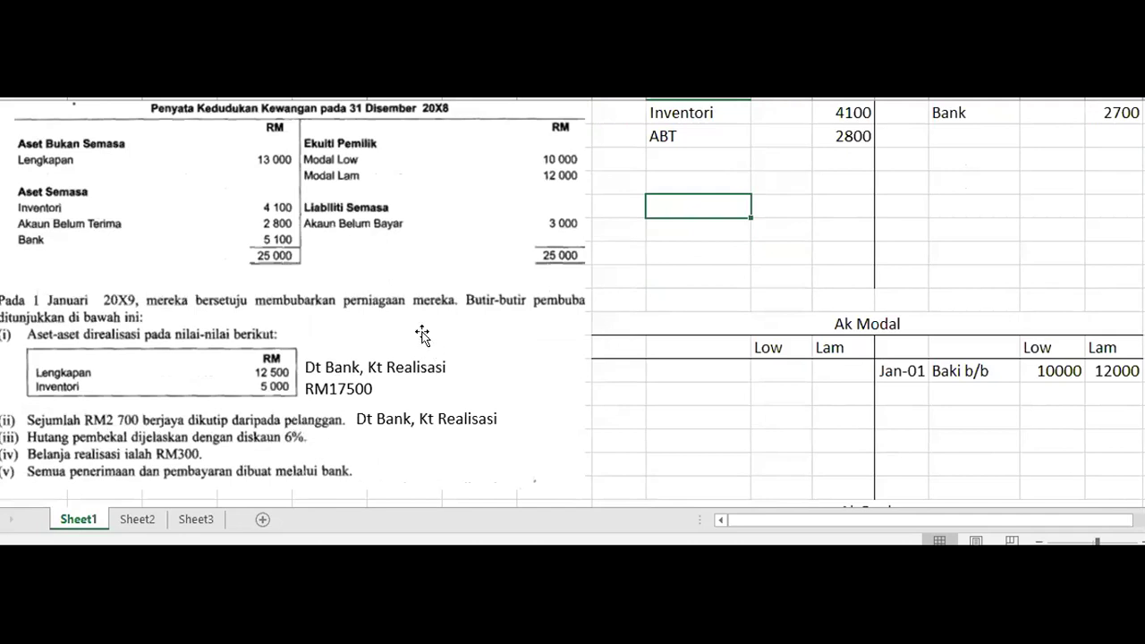
scroll(424, 333, down, 1)
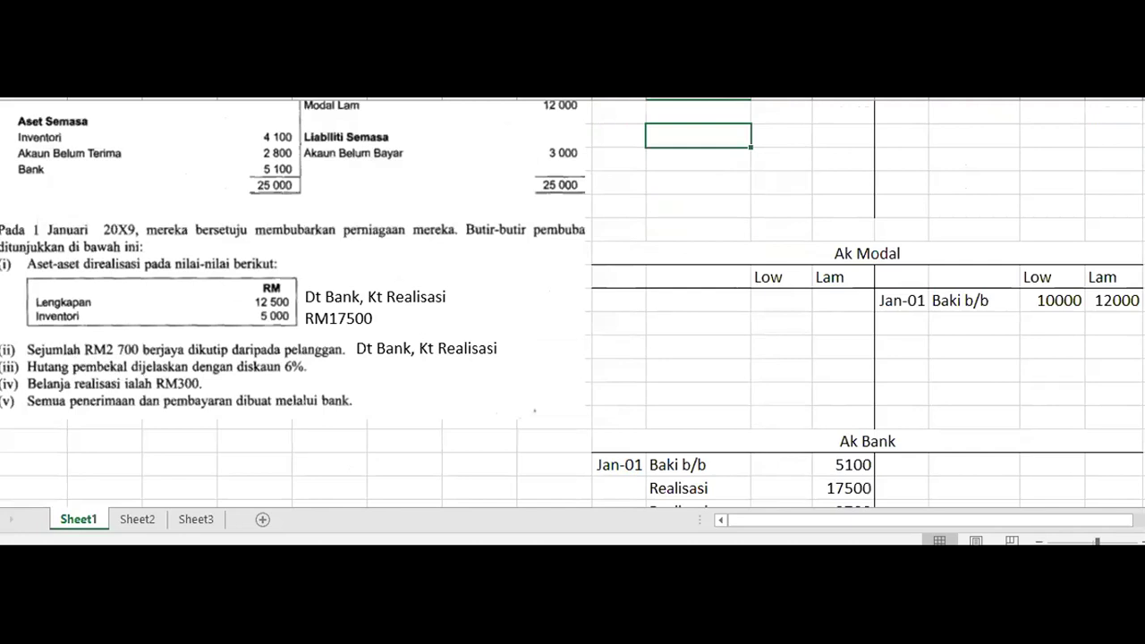
drag(306, 137, 588, 162)
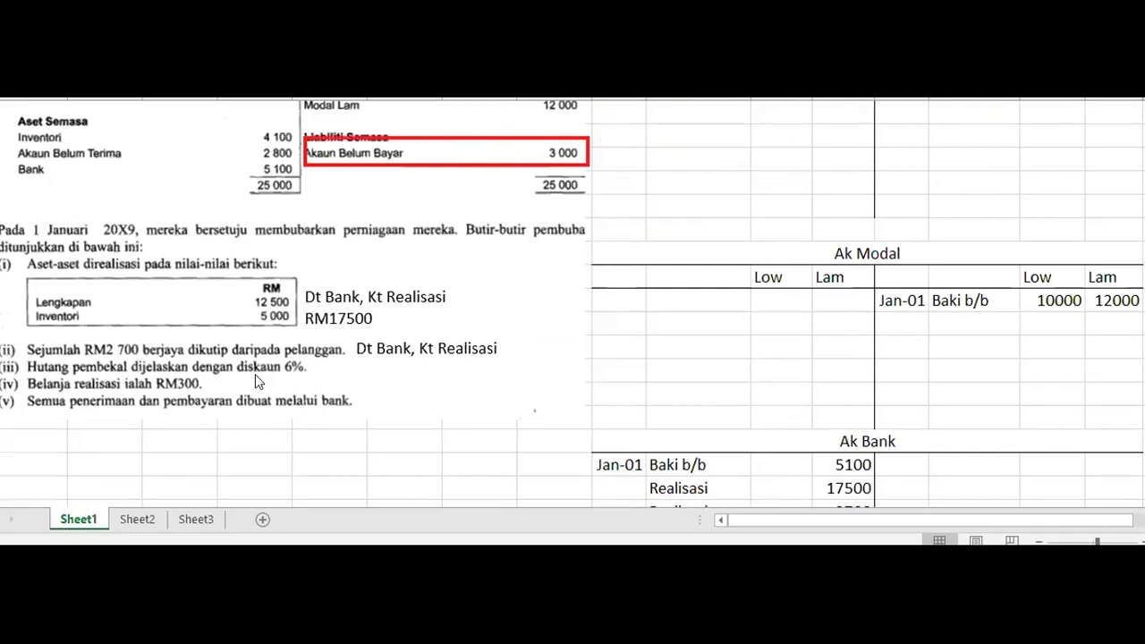
Write the discount working "Diskaun = 3000 x 6/100 = RM180" in a cell below the question
click(164, 440)
text(Diskaun =)
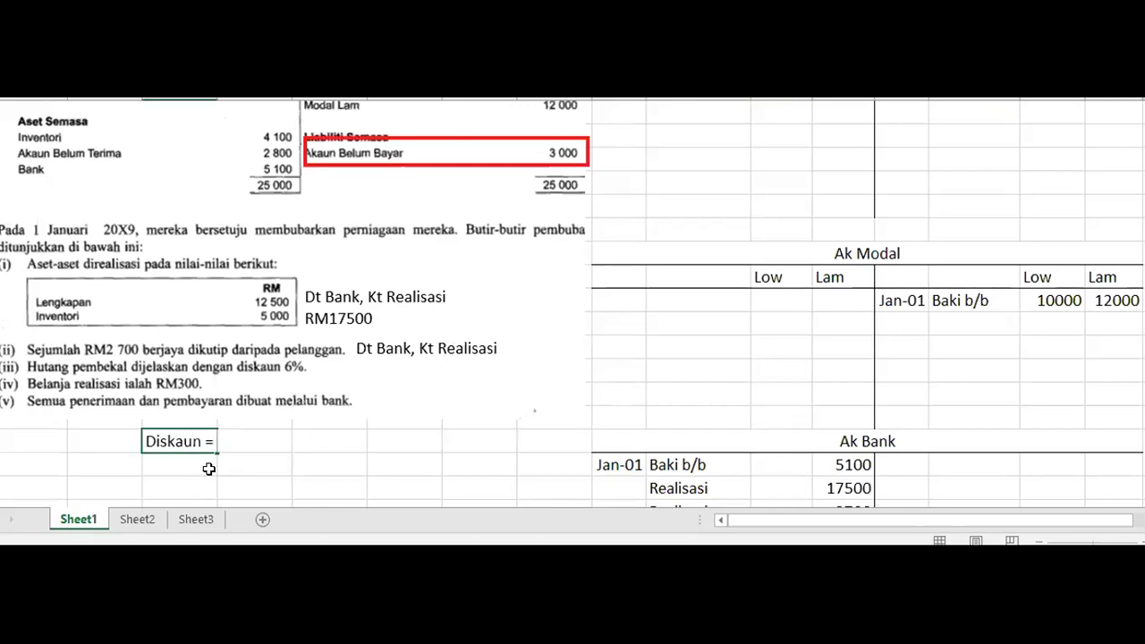
text( 3000 x 6/100 = RM180)
key(Return)
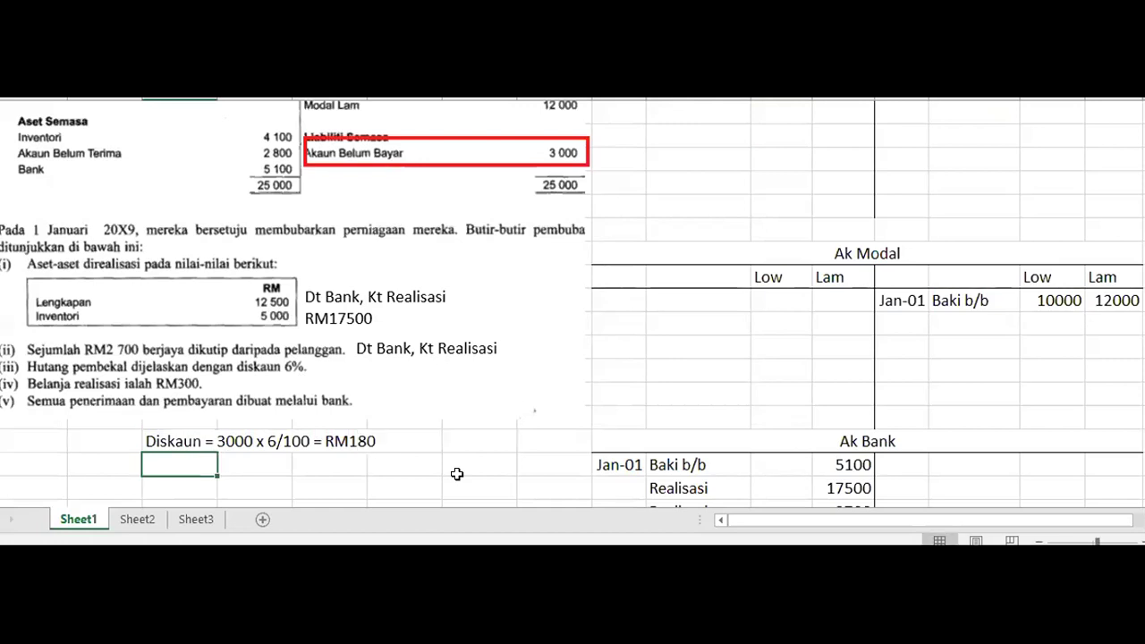
Add the payment working "Bayar= 3000-180 = RM2820" directly under the discount working
text(Bayar= )
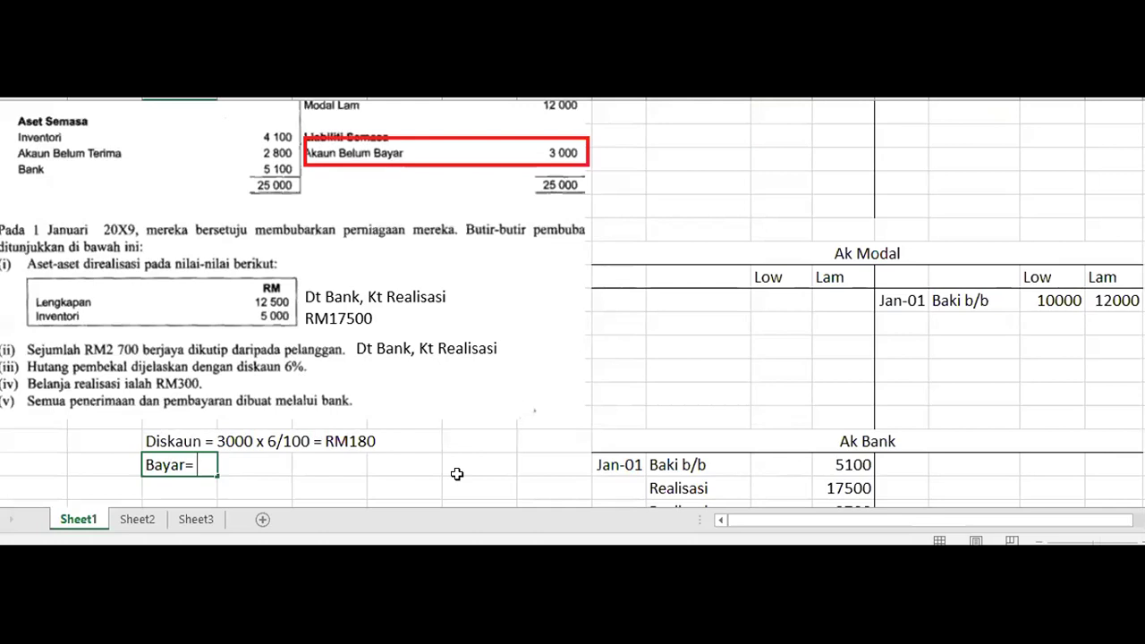
text(3000-180=)
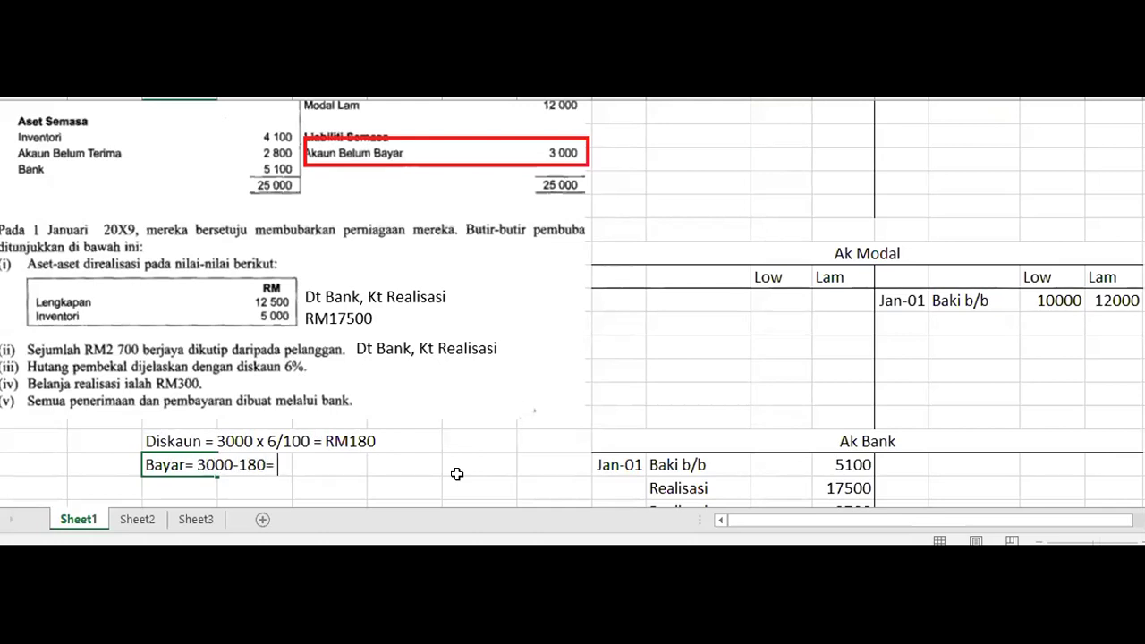
key(BackSpace)
text(= RM2820)
click(456, 479)
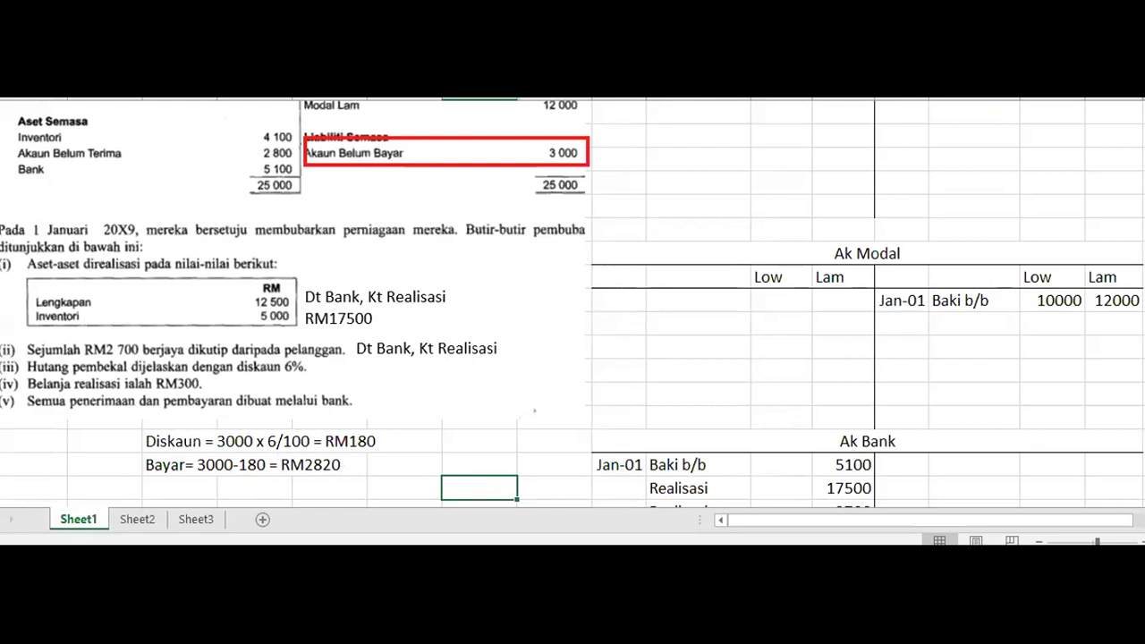
Label the discount working "Kt Reali" and the payment working "Kt Bank" in the cells before them, with "Dt ABB" underneath
scroll(409, 349, down, 1)
click(178, 374)
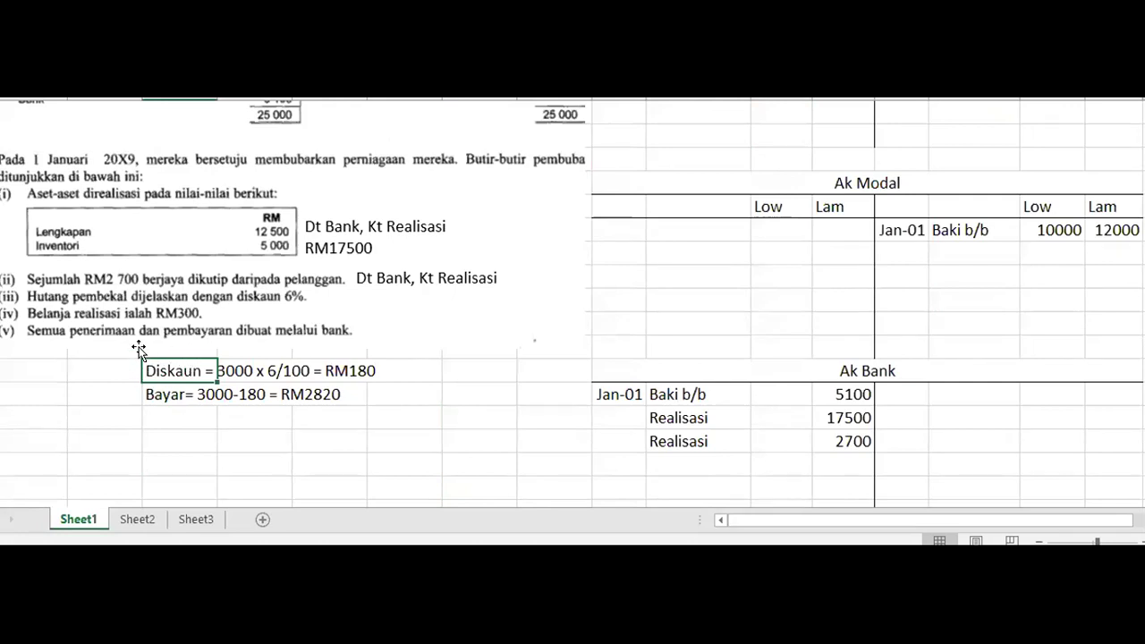
click(104, 376)
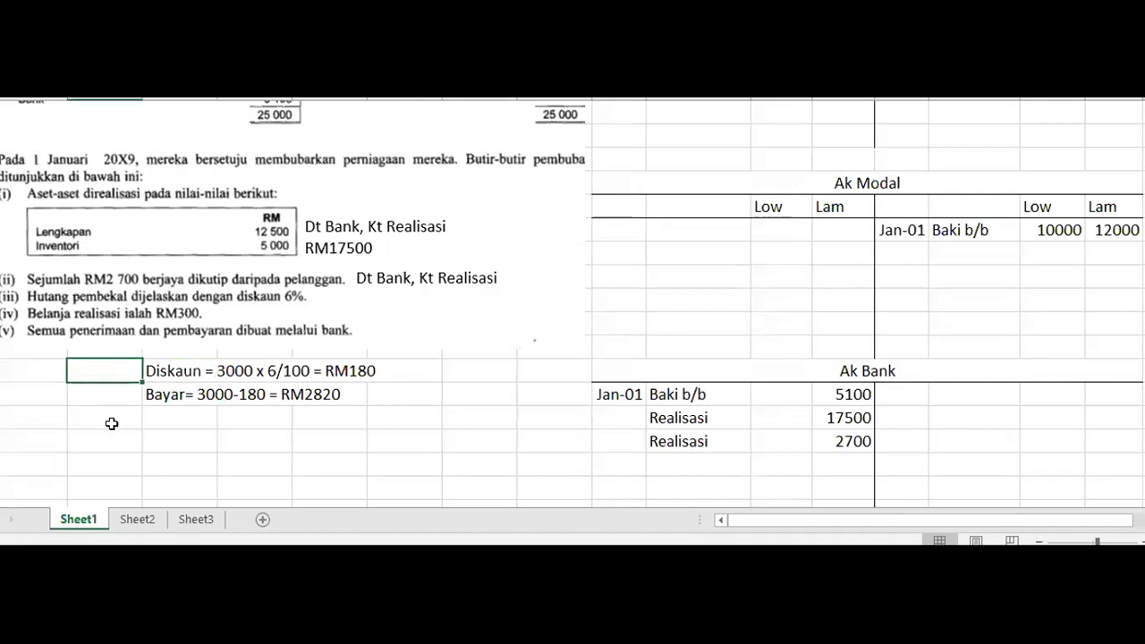
text(Kt Rea)
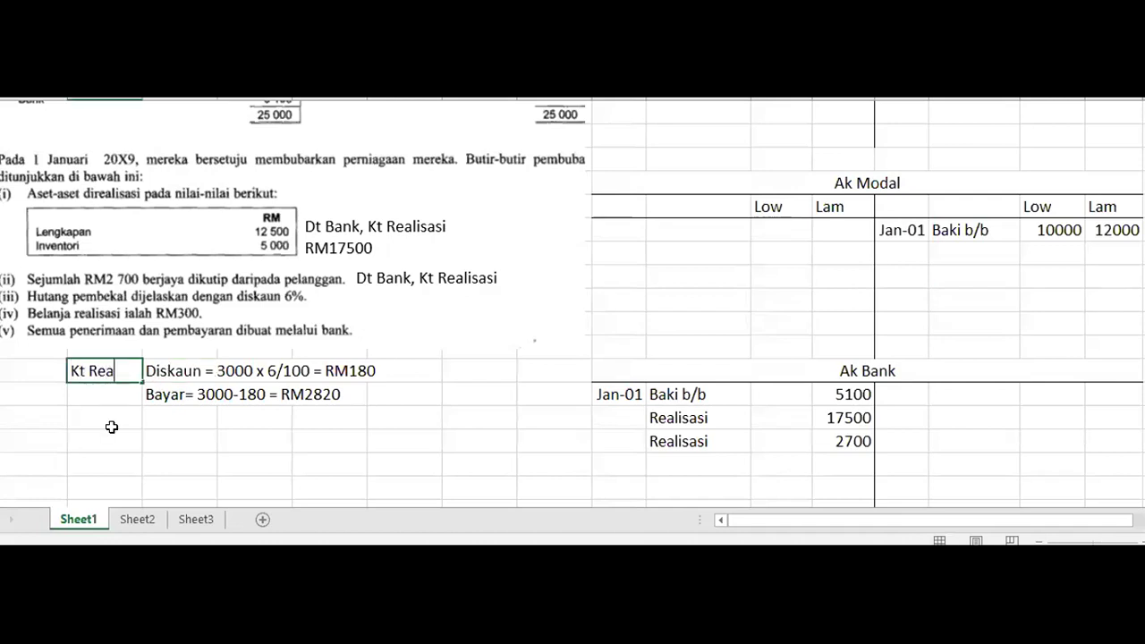
text(li)
key(Return)
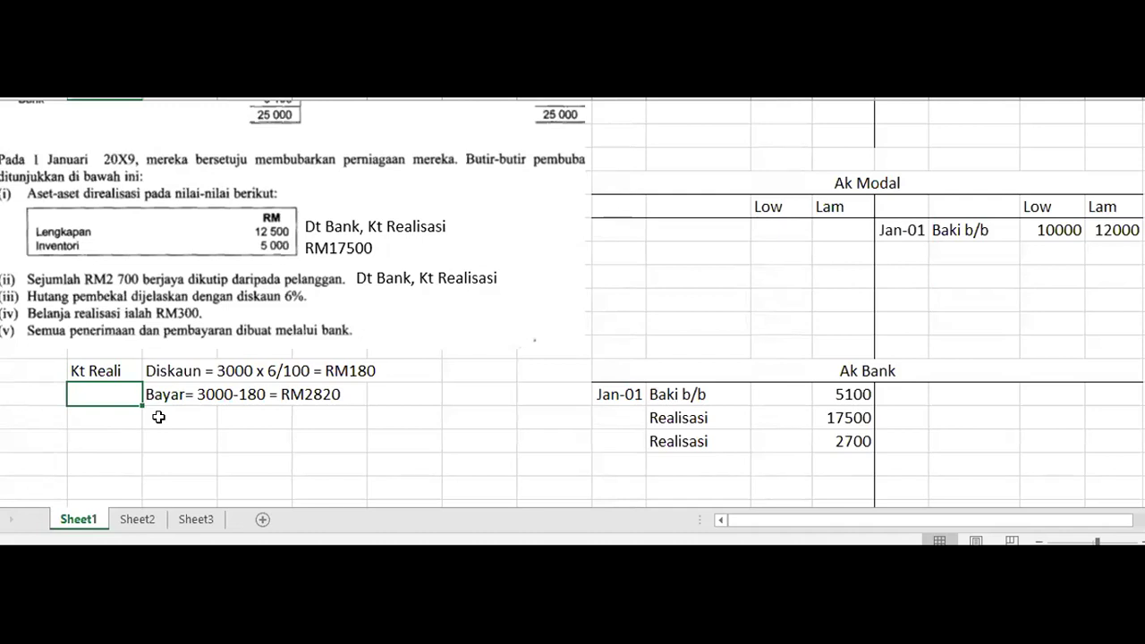
text(Kt Bank)
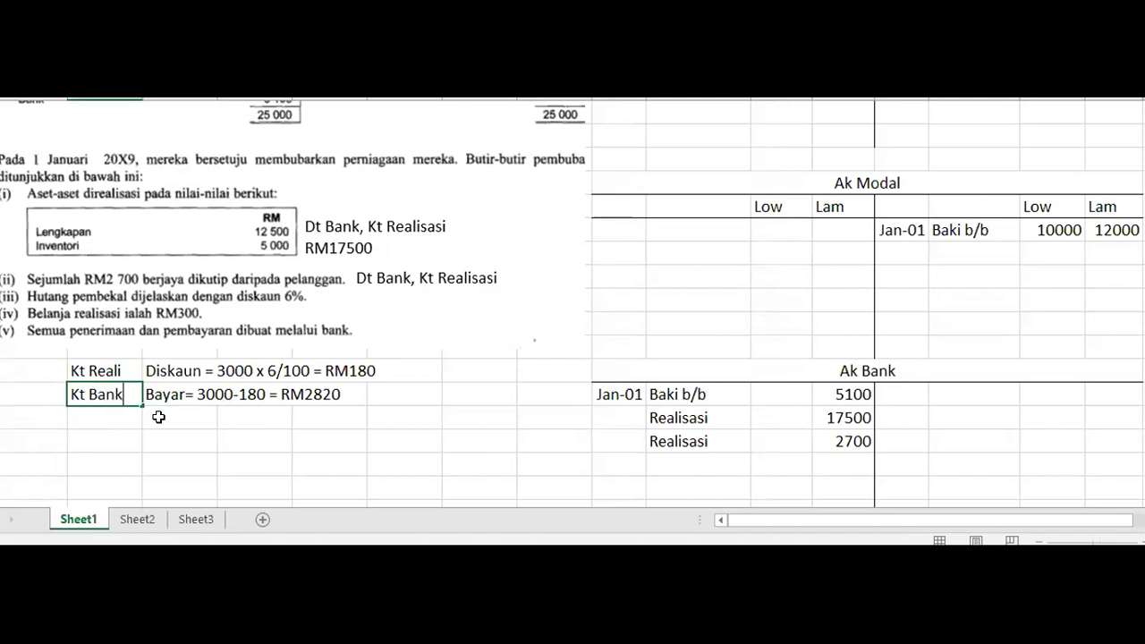
key(Return)
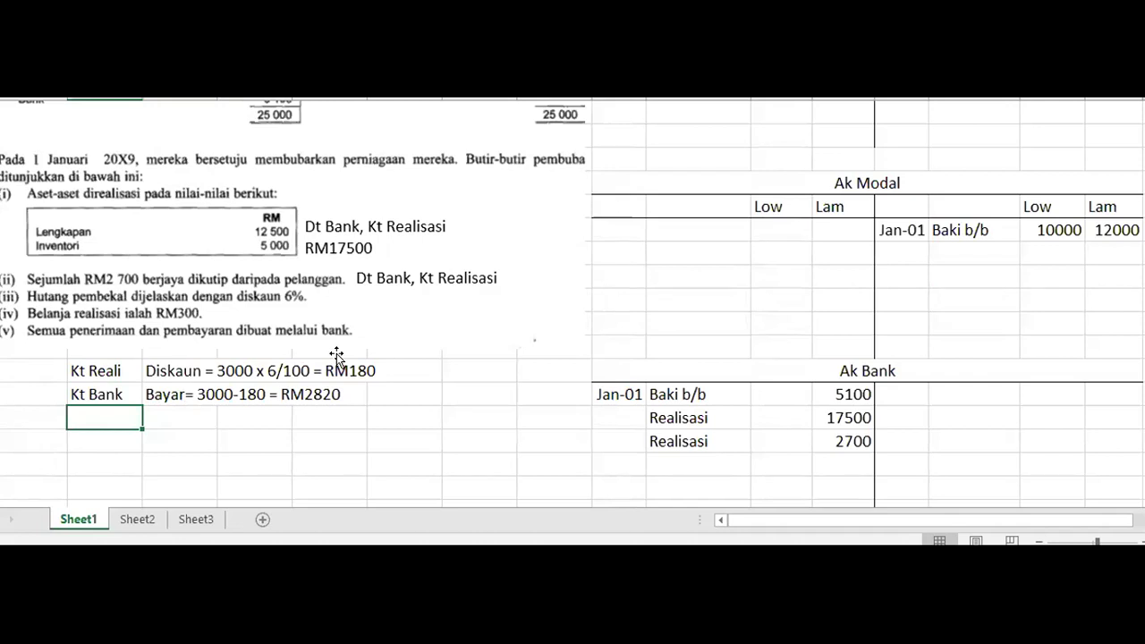
text(Dt ABB)
key(Return)
click(432, 417)
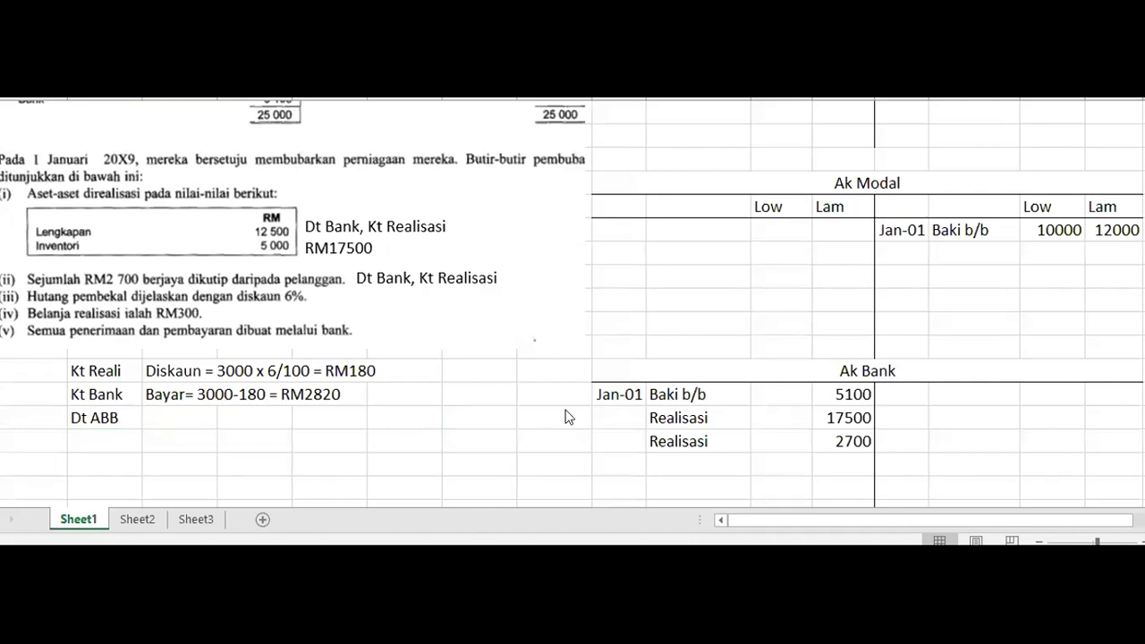
click(489, 432)
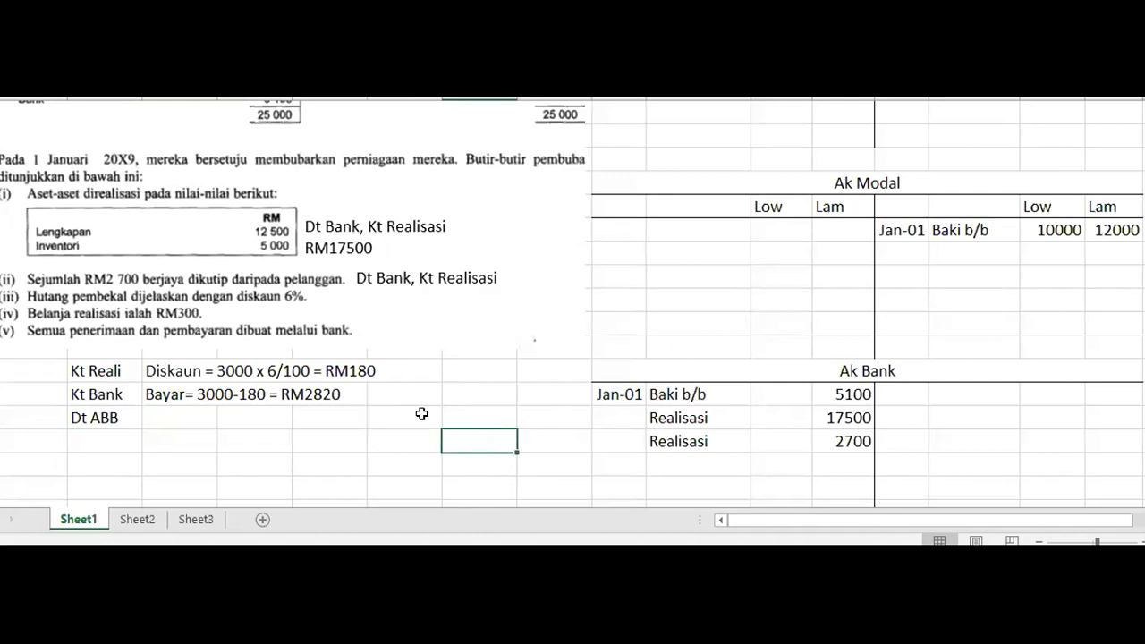
Date Ak Bank's first credit row Jan-01 and record the entry as "ABB" with 180
scroll(537, 309, up, 2)
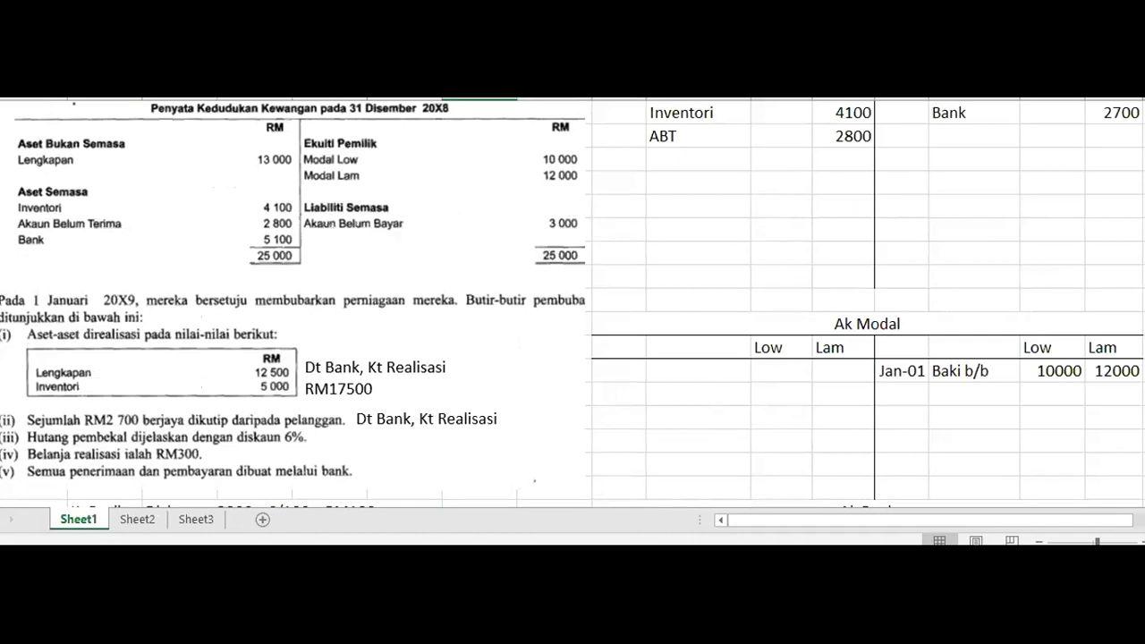
scroll(597, 306, down, 3)
click(125, 349)
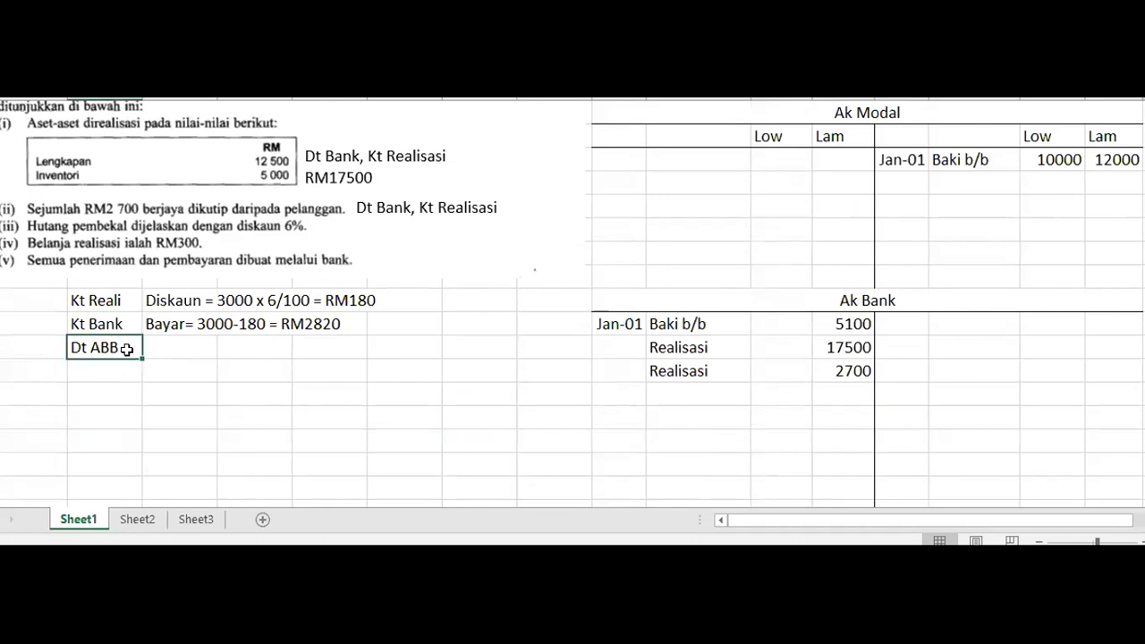
click(796, 300)
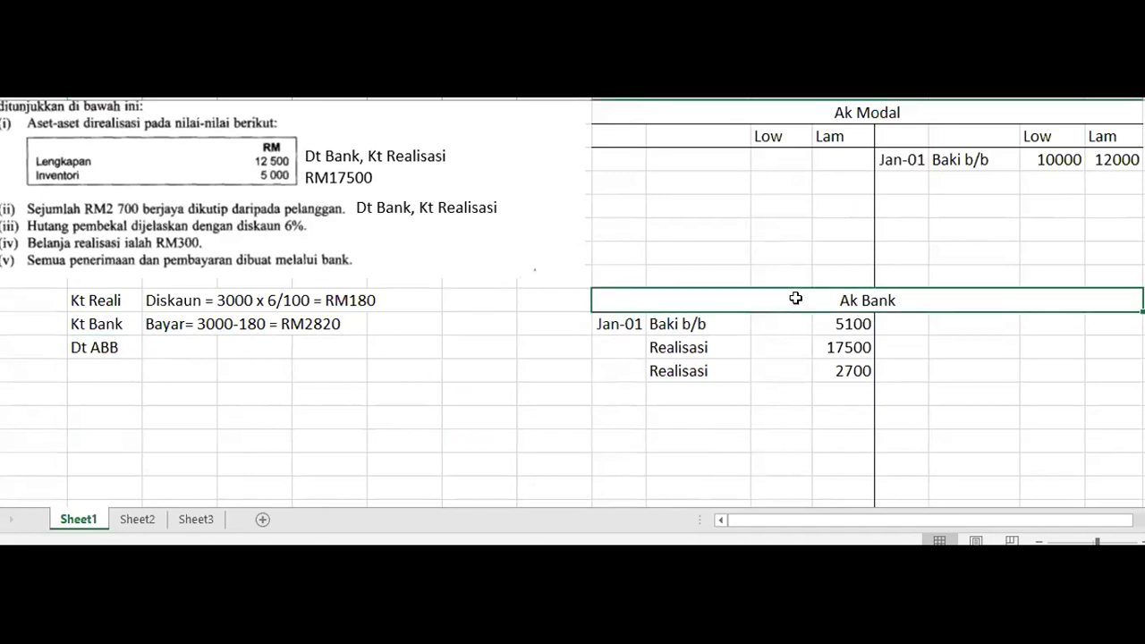
click(914, 319)
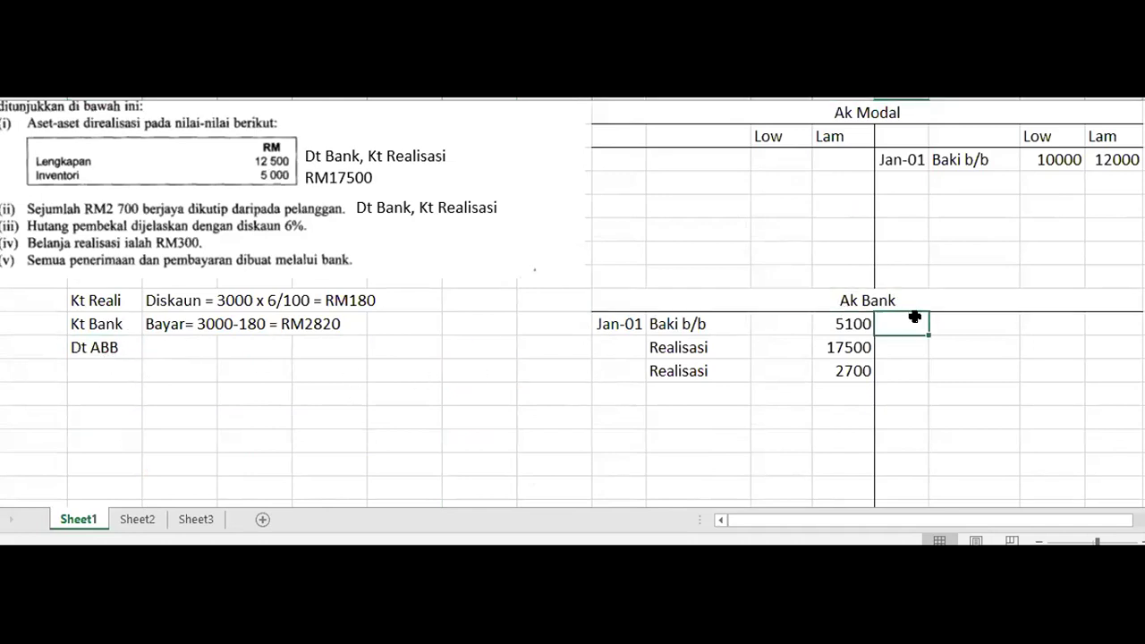
text(Jan-01)
key(Tab)
key(Tab)
key(Tab)
text(180)
key(shift+Tab)
key(shift+Tab)
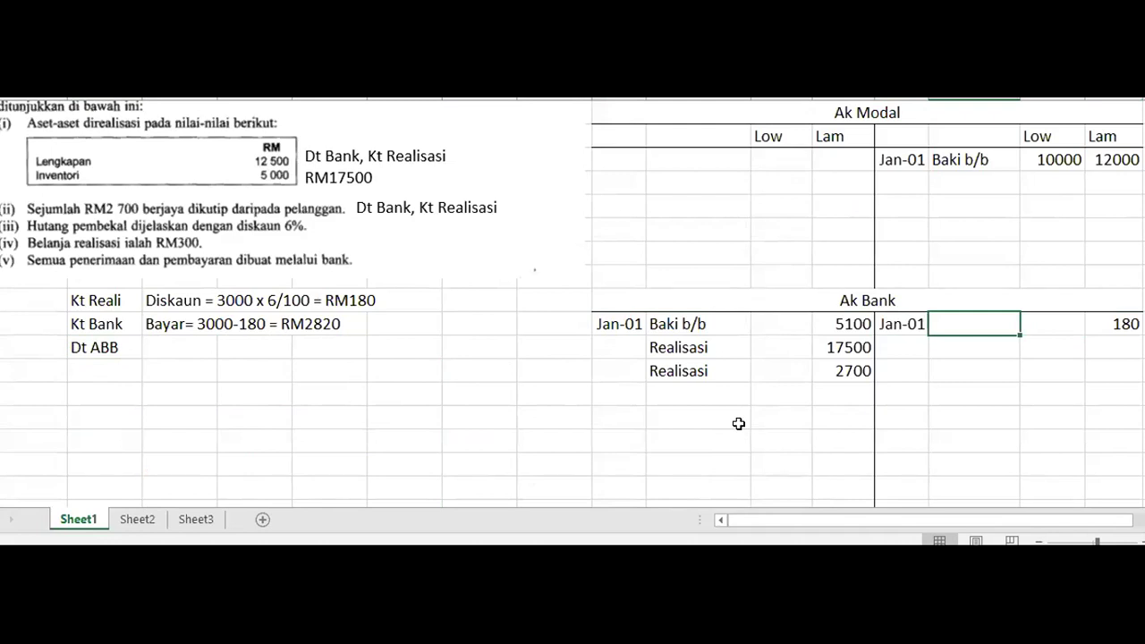
text(ABB)
key(Return)
Correct the amount of the ABB entry on Ak Bank's credit side to 2820
click(989, 326)
click(108, 304)
click(313, 297)
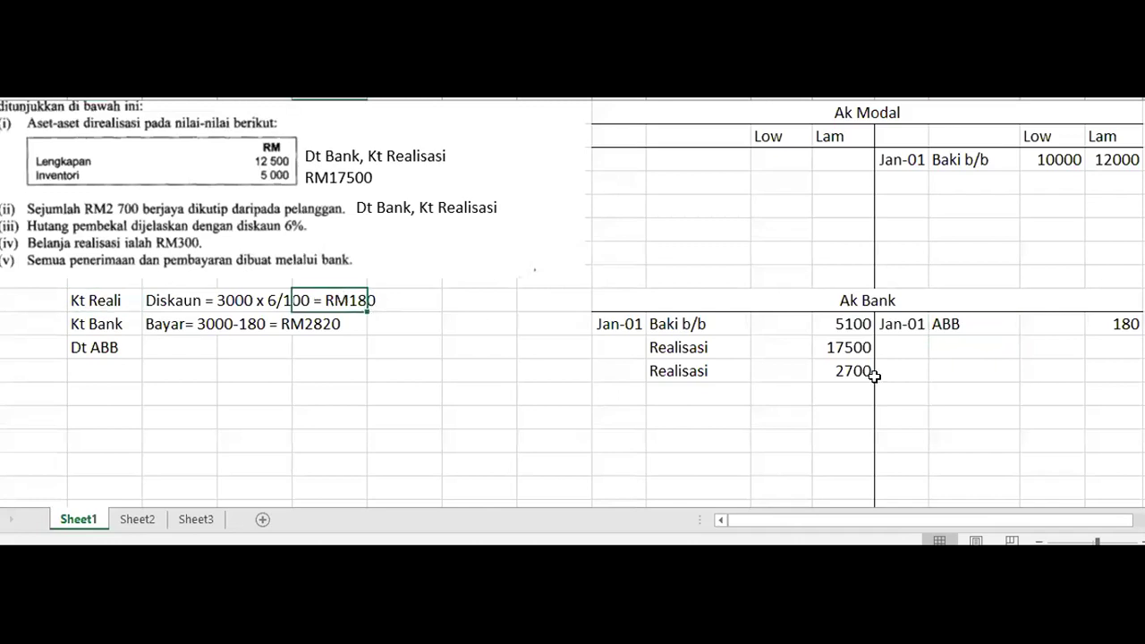
click(1110, 328)
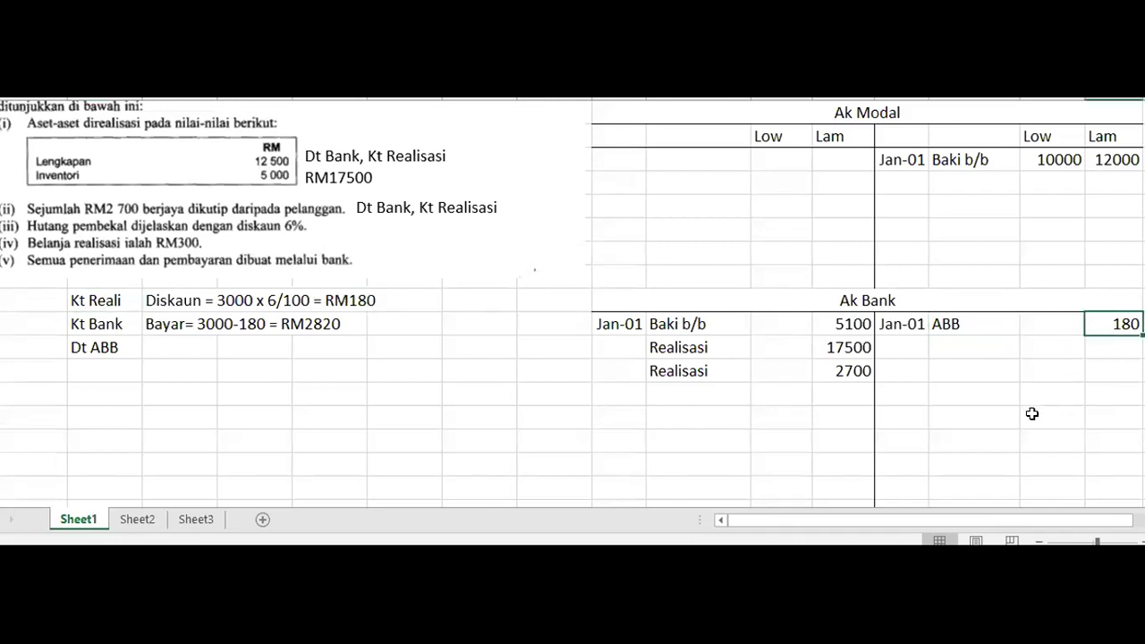
text(2820)
key(ctrl+Return)
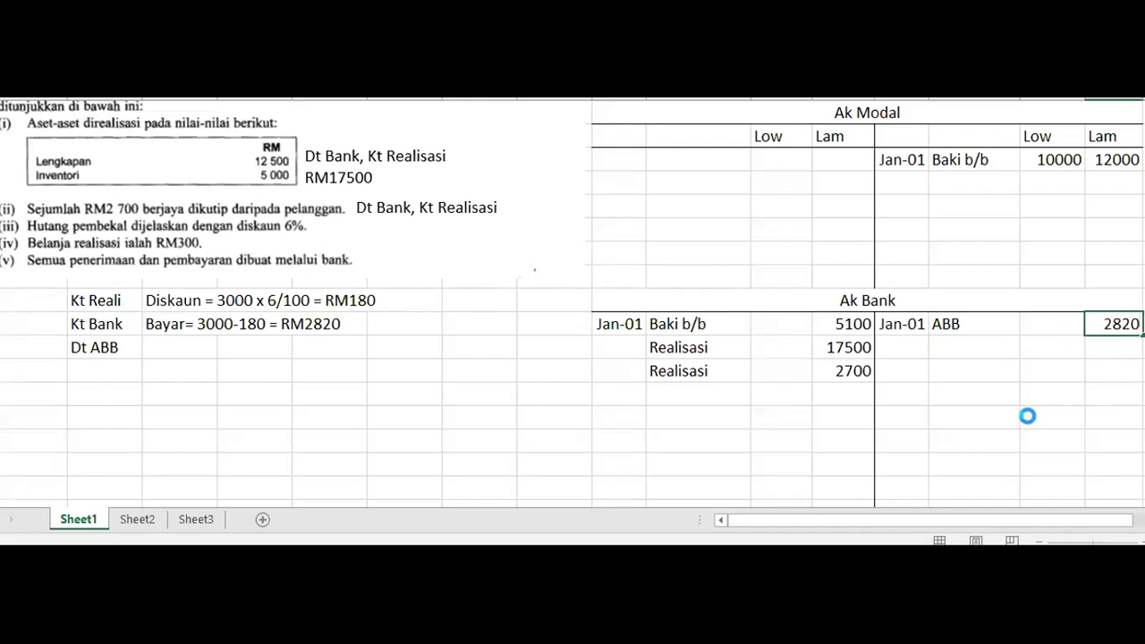
Make the ABB amount of 2820 on Ak Bank's credit side bold
key(ctrl+b)
click(1081, 365)
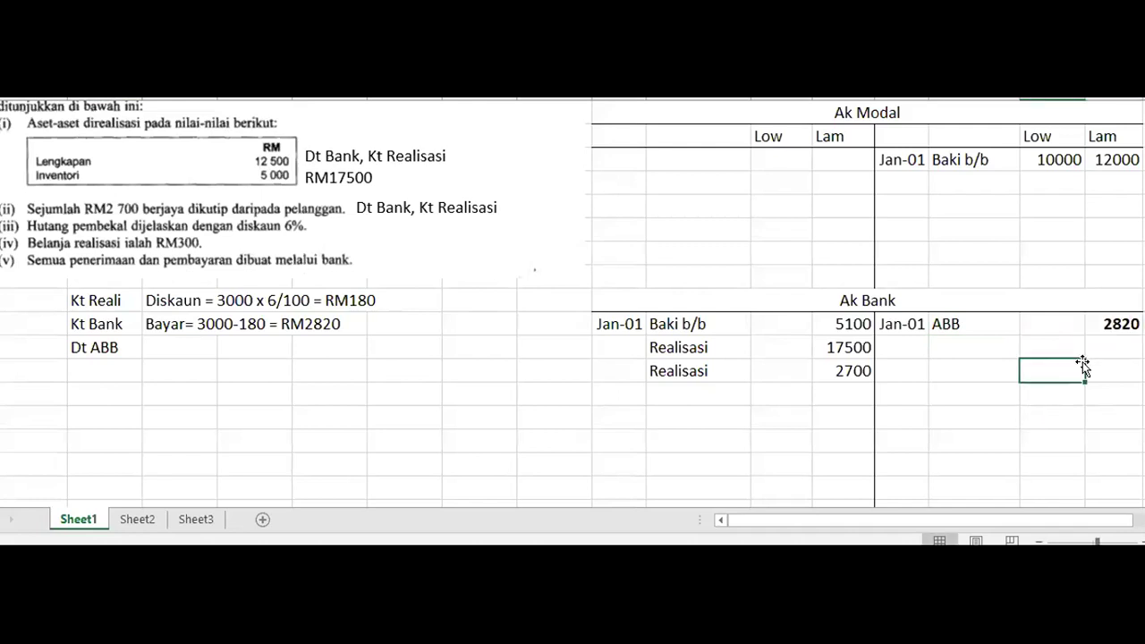
click(99, 329)
click(299, 324)
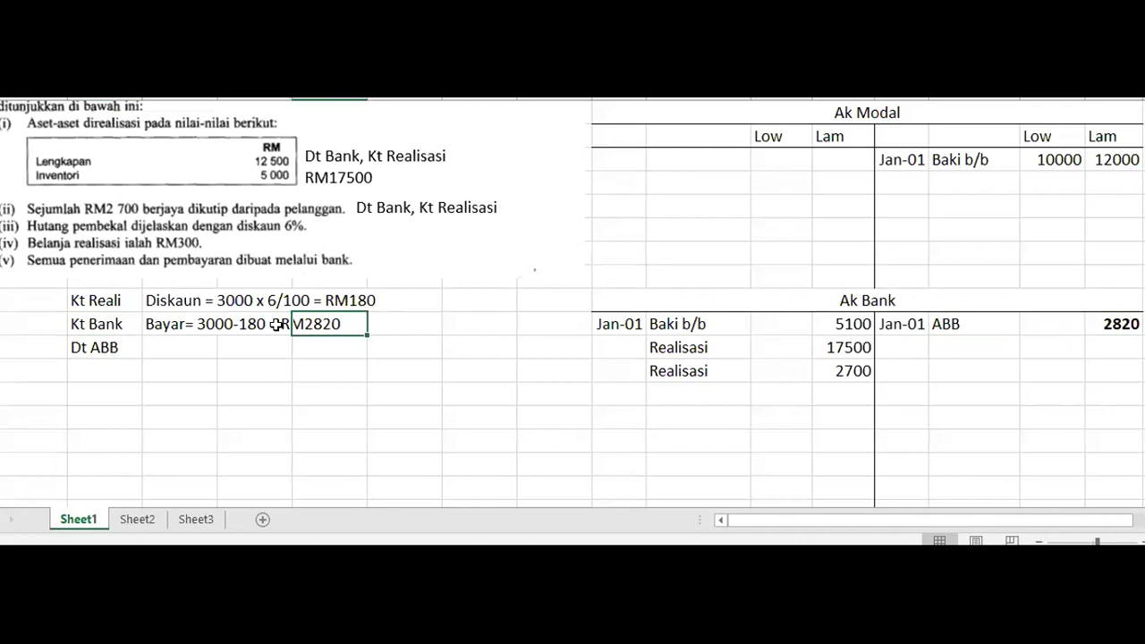
click(548, 388)
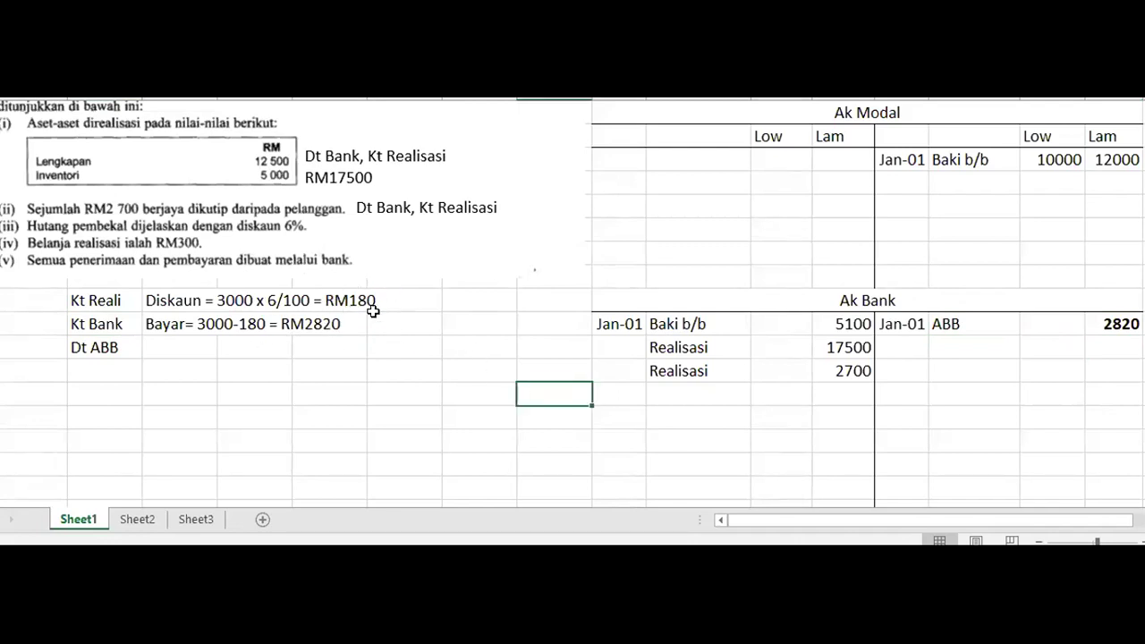
Record the discount in Ak Realisasi's third credit row as "ABB (Diskaun diterima)" with 180
scroll(831, 358, up, 4)
click(821, 137)
click(1112, 254)
key(Up)
key(Up)
key(Up)
key(Down)
text(180)
key(Left)
key(Left)
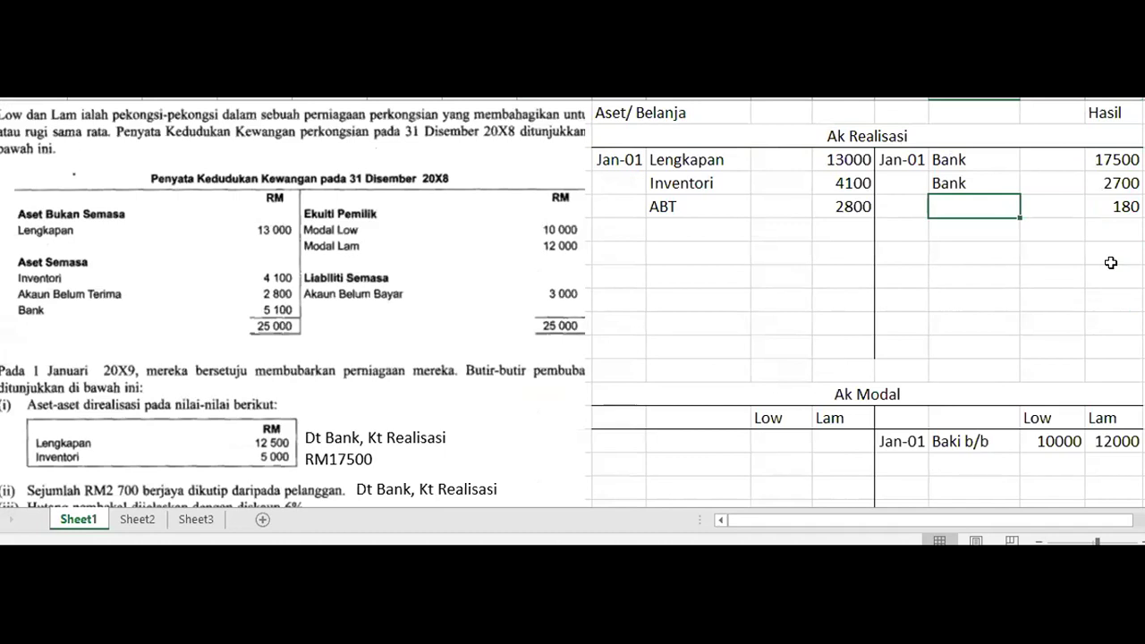
text(AB)
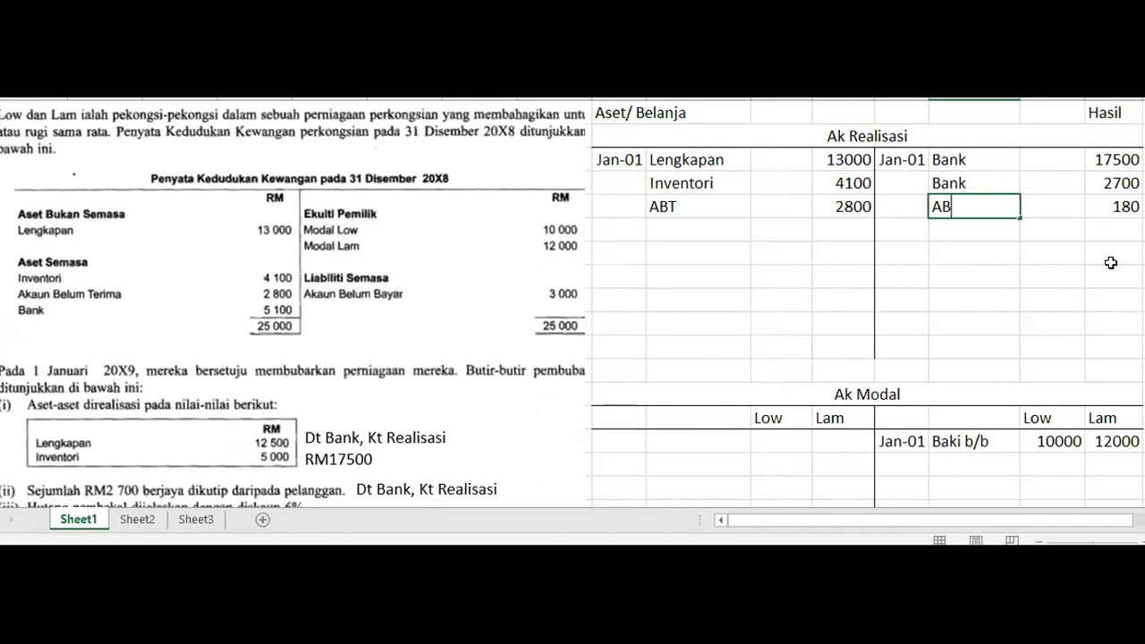
text(B (Diskaun)
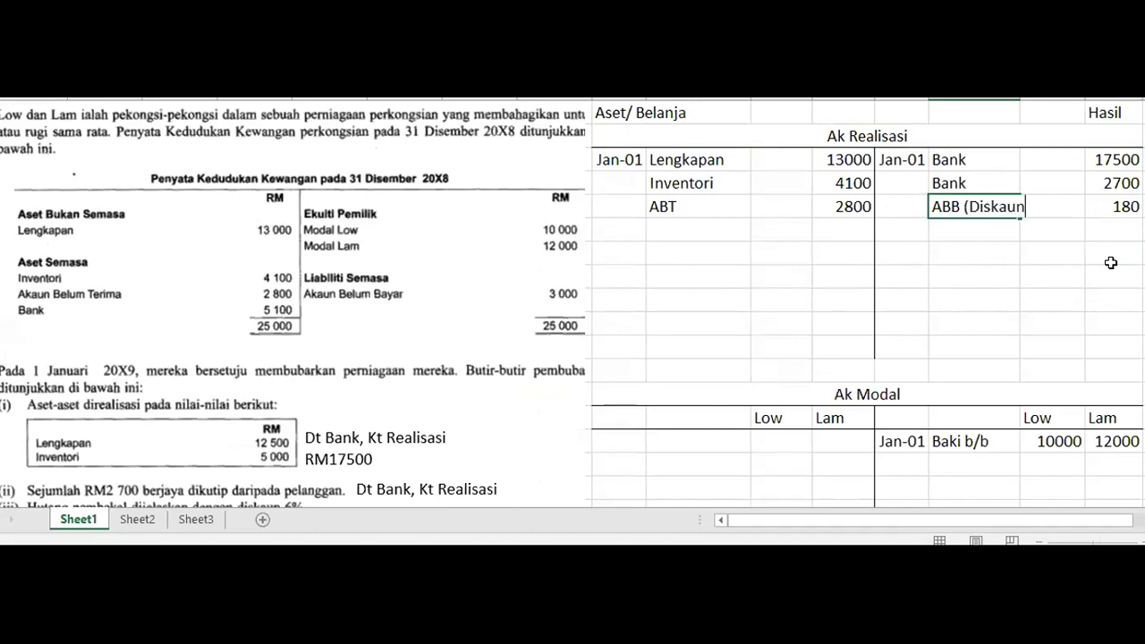
text( diterima))
key(Return)
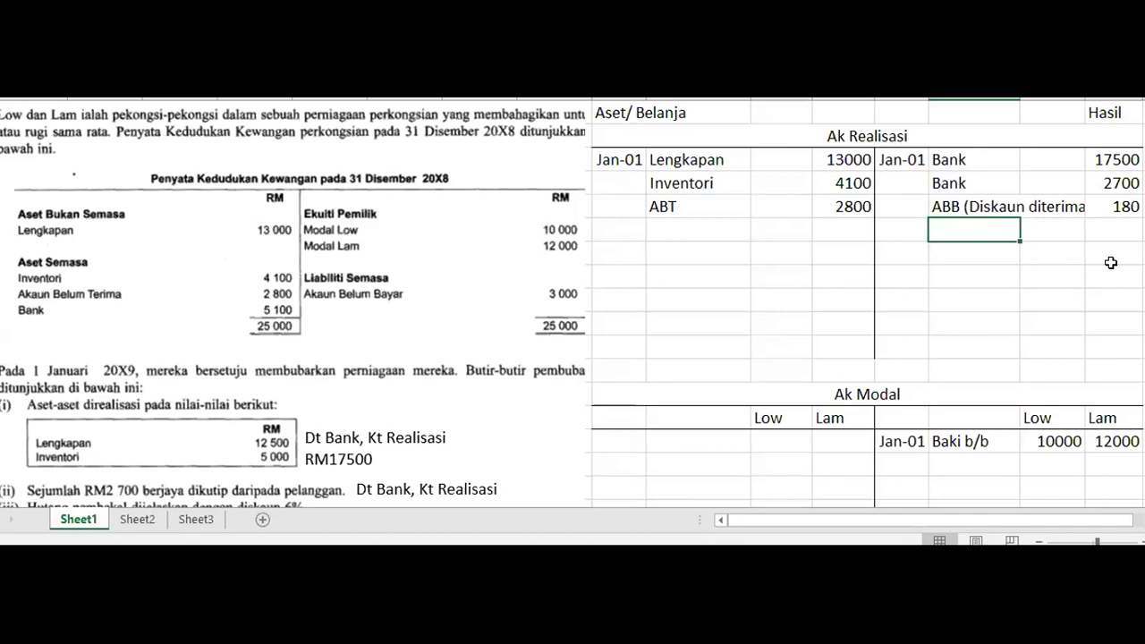
click(1059, 252)
click(1117, 252)
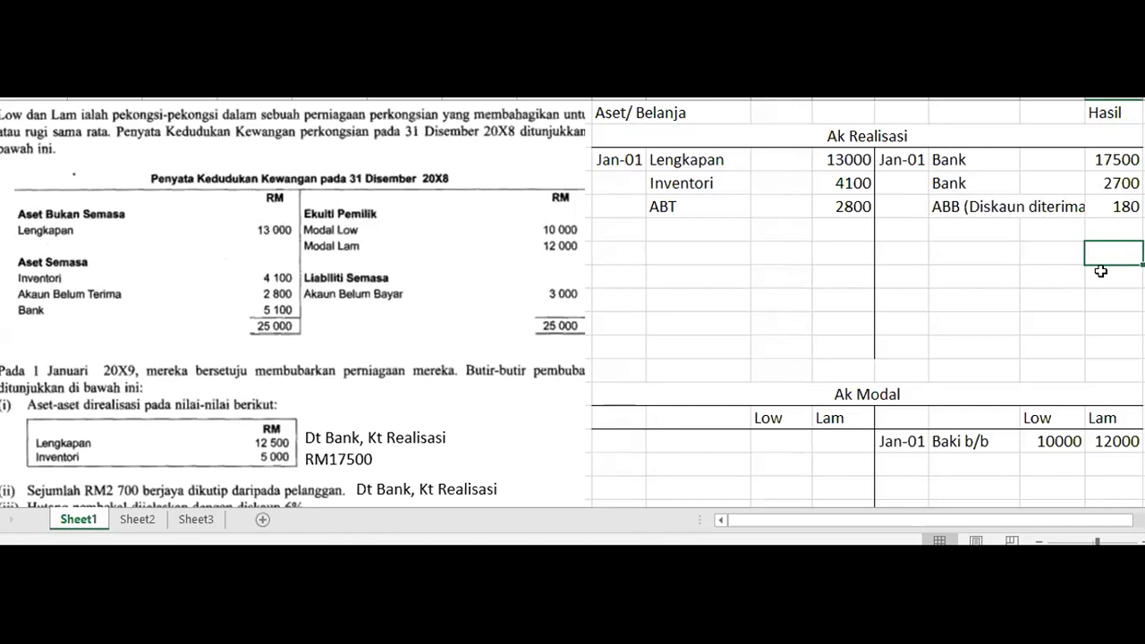
click(777, 279)
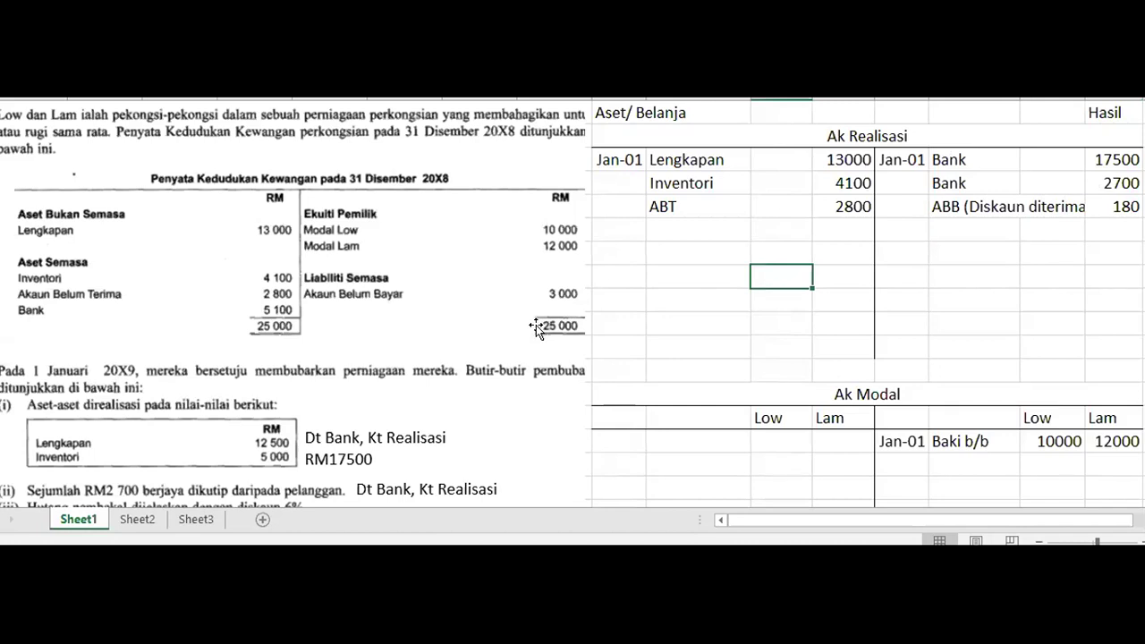
Clear the discount and payment workings, with their Kt Reali, Kt Bank and Dt ABB labels, below the question
scroll(536, 325, down, 2)
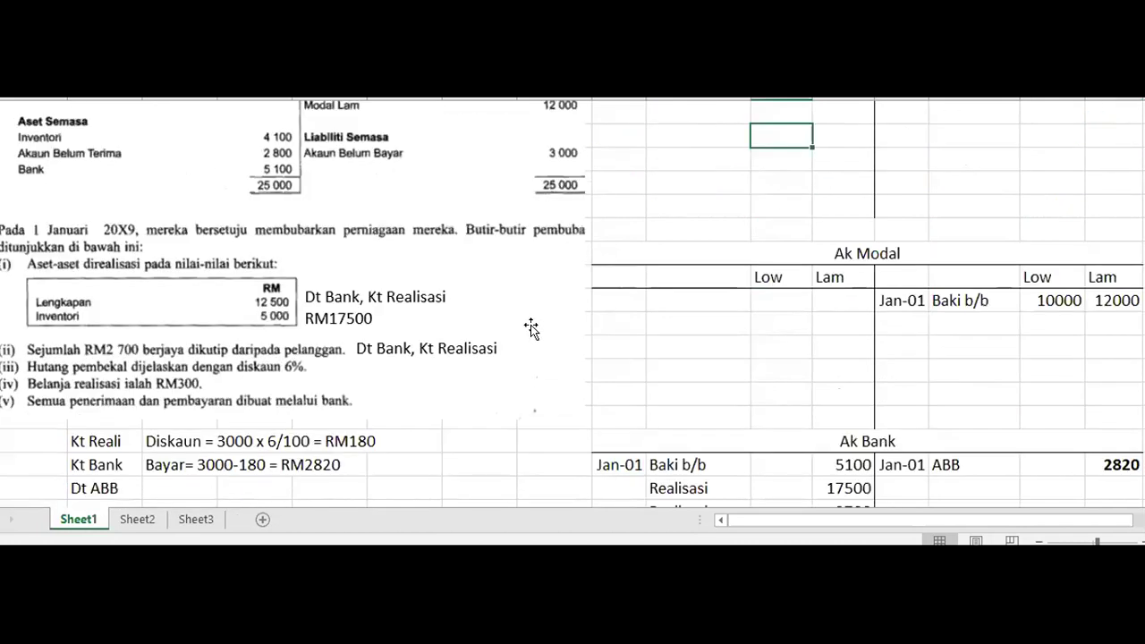
scroll(529, 328, down, 1)
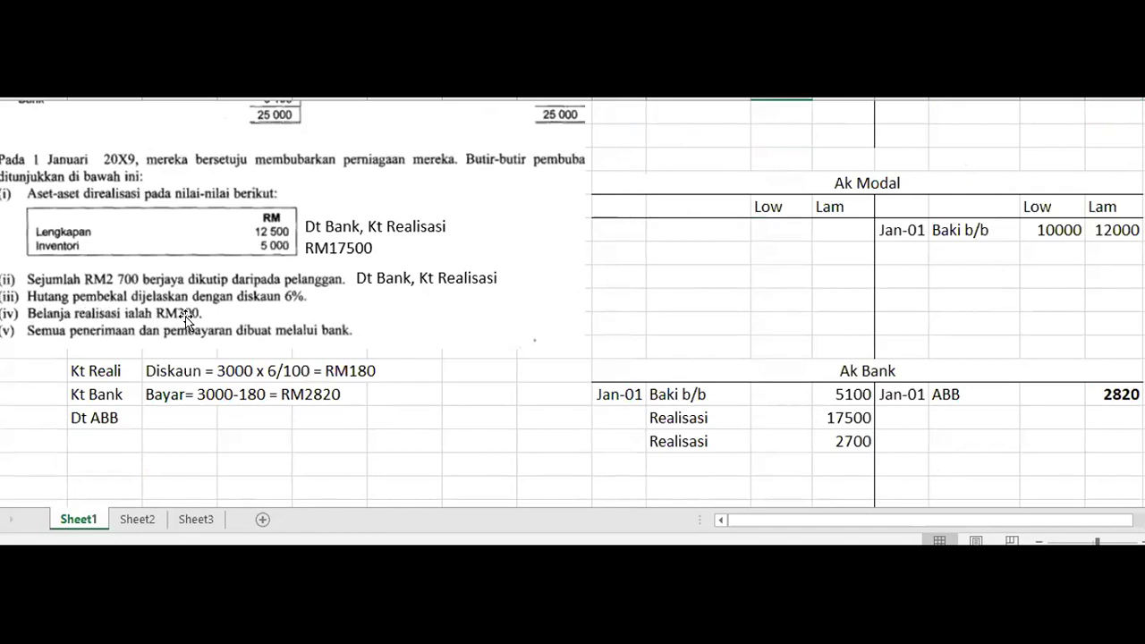
drag(93, 369, 373, 421)
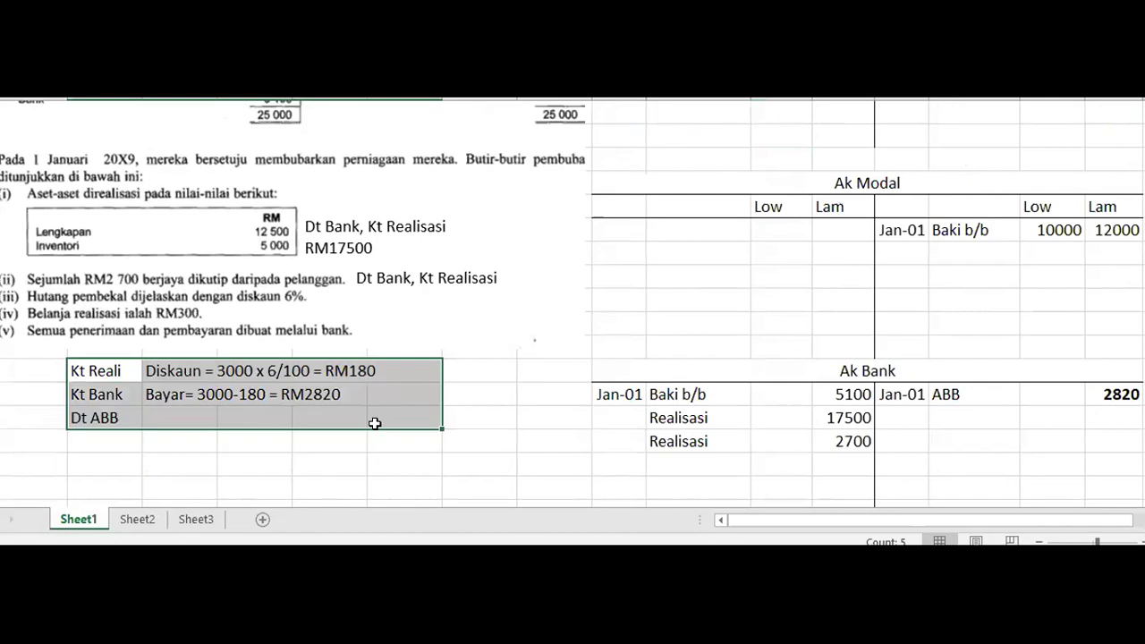
key(Delete)
Note the debit for the realisation expense as "Belanja= Dt Realisasi" in the first row below the question
click(99, 463)
click(100, 369)
text(Belanja)
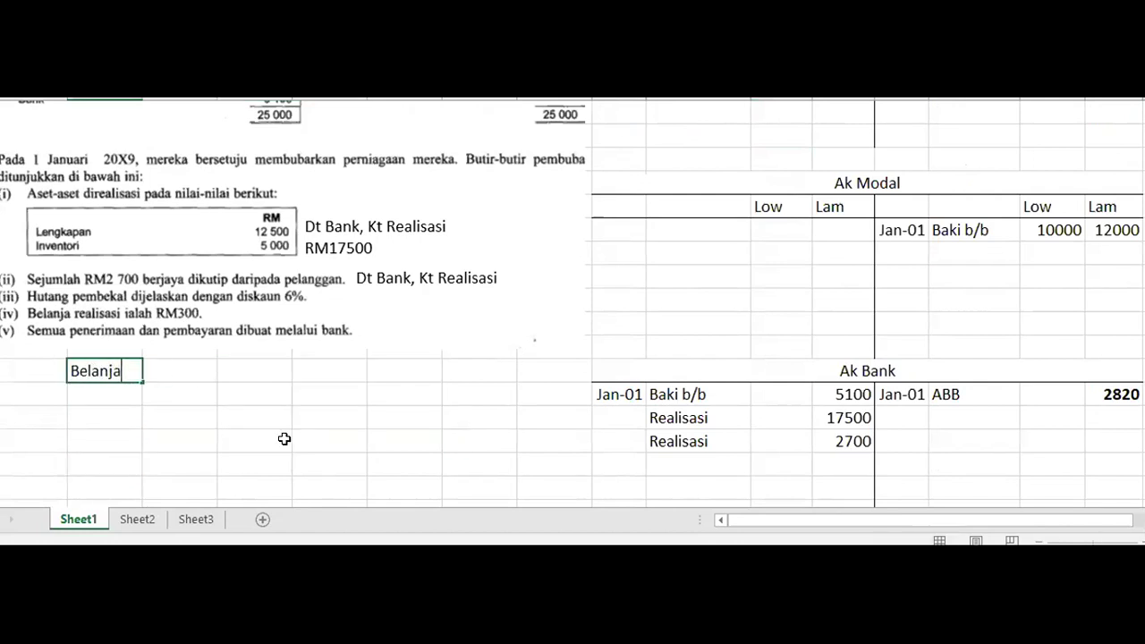
text(= Dt Realisasi)
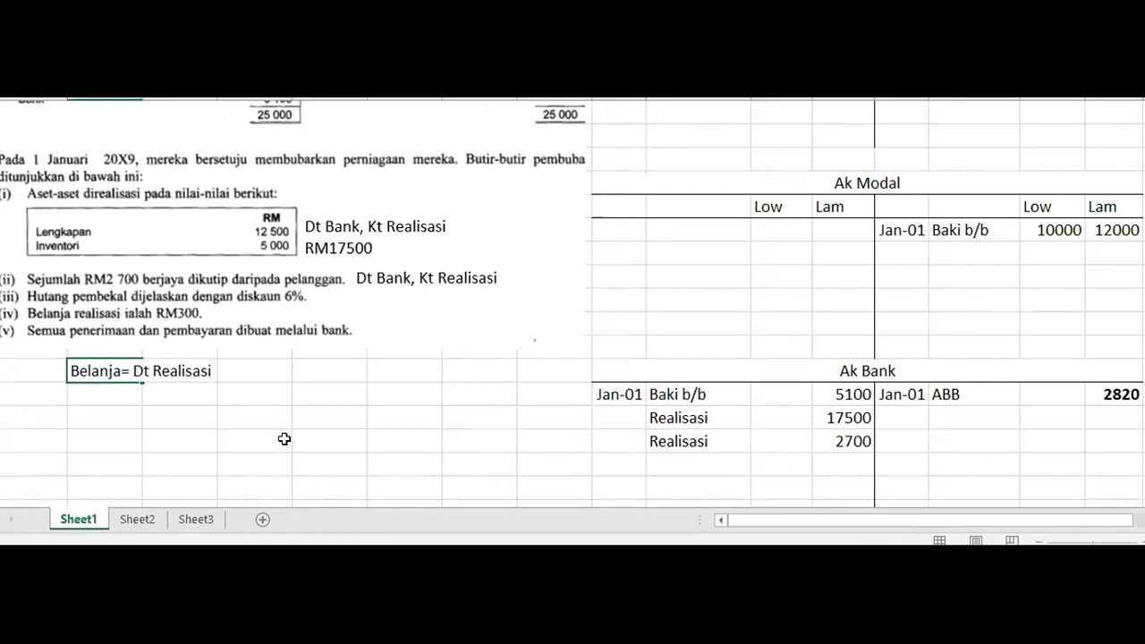
click(284, 439)
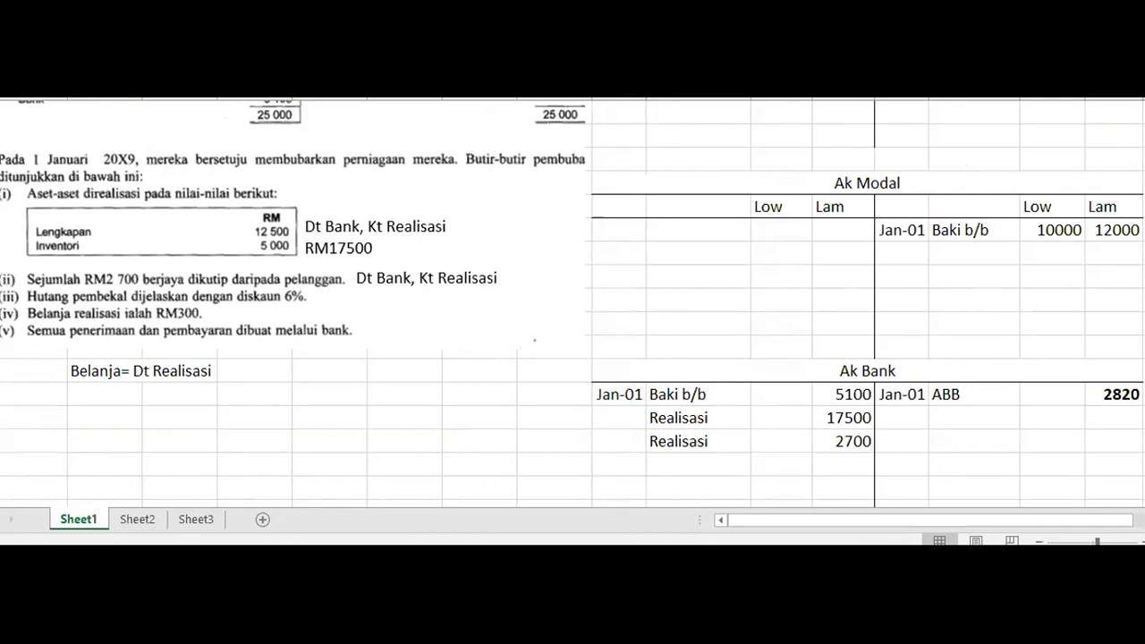
click(757, 295)
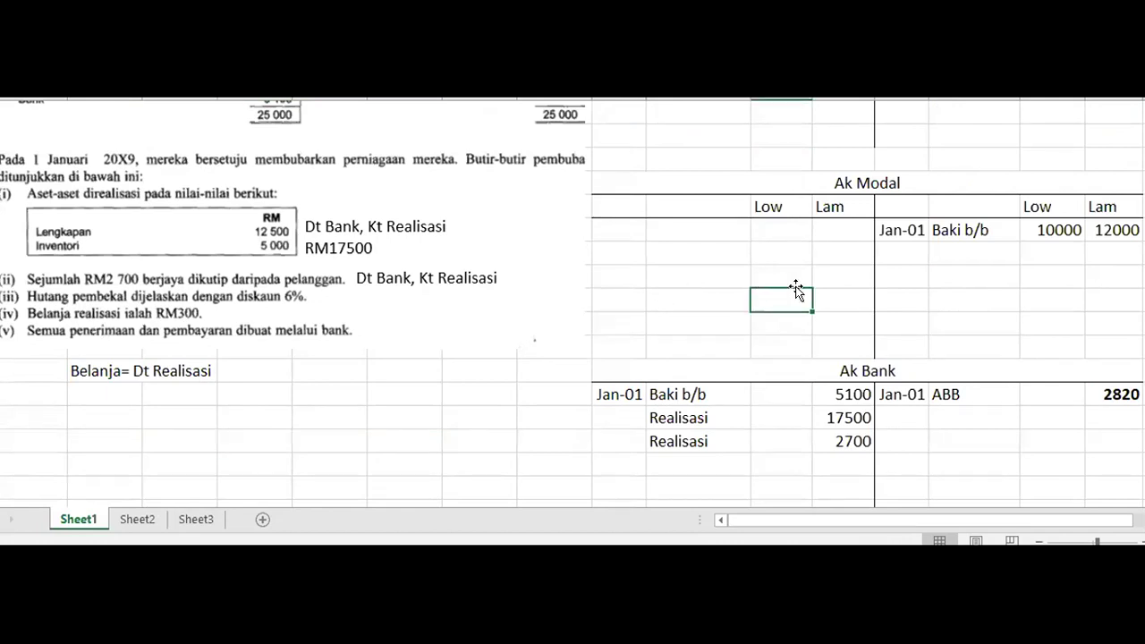
Add the matching credit "Kt Bank" directly under the "Dt Realisasi" part of the expense note
click(94, 416)
click(105, 393)
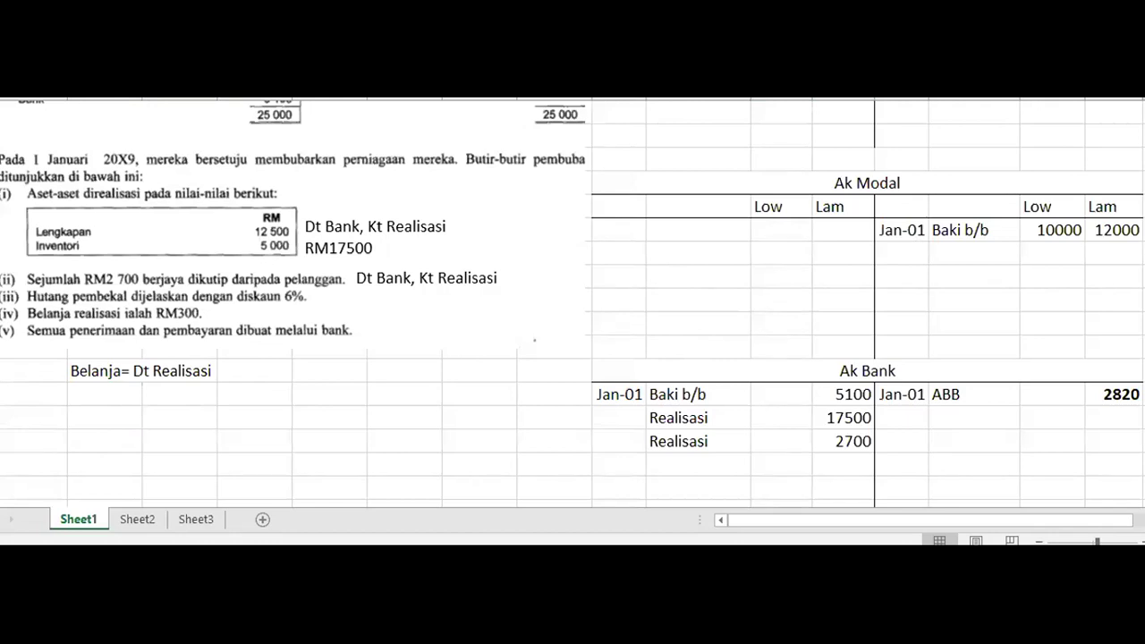
click(127, 394)
click(175, 396)
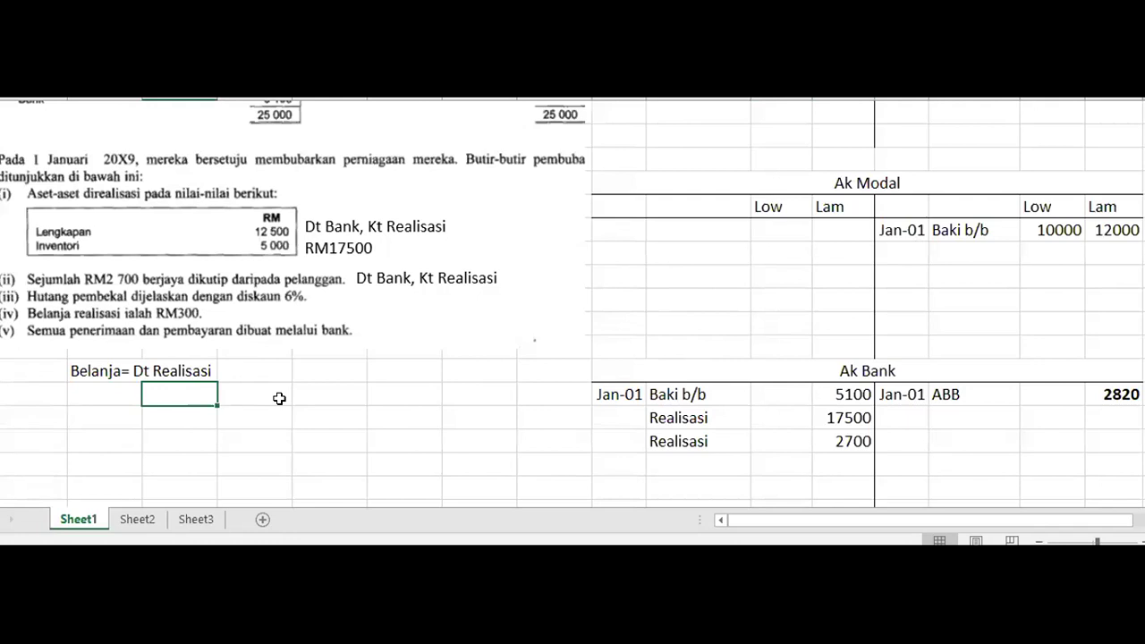
text(Kt Bank)
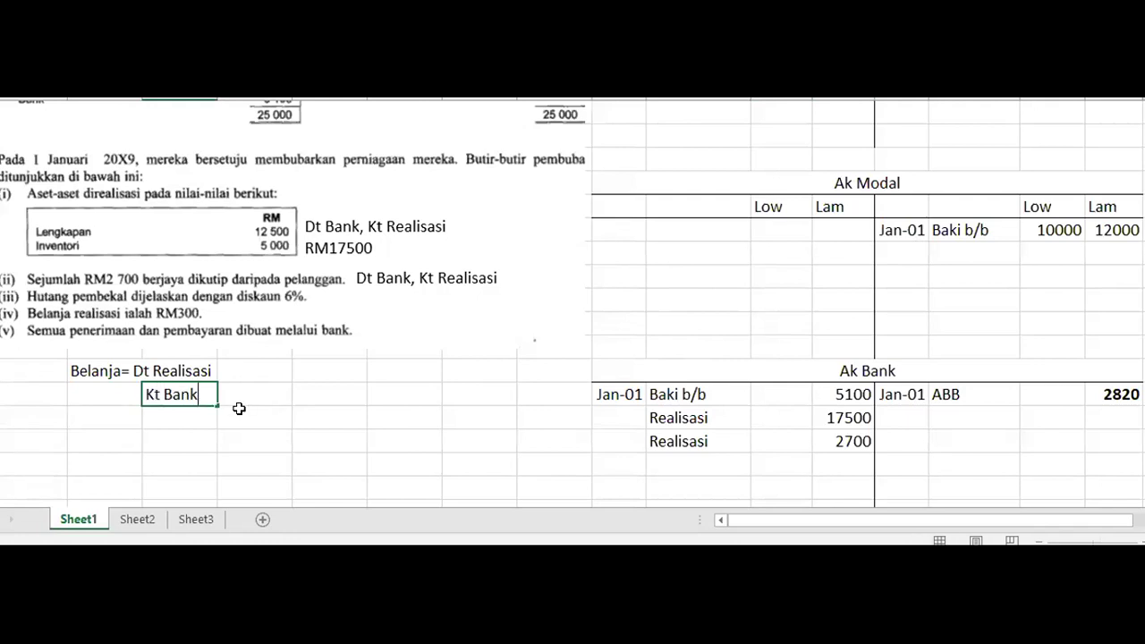
key(Return)
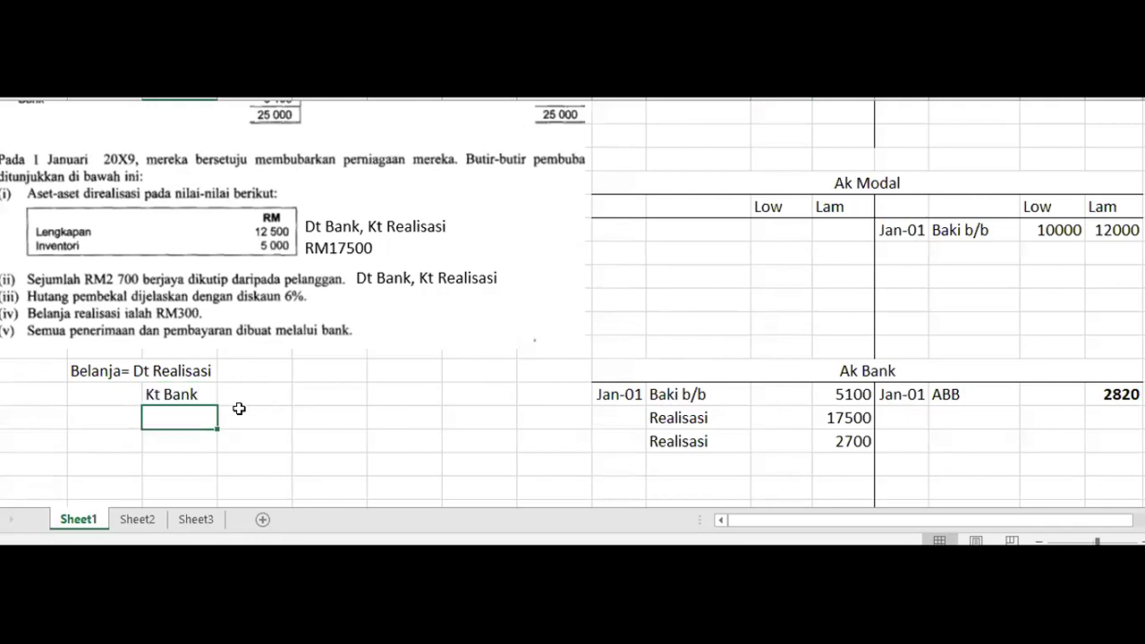
click(179, 369)
click(178, 395)
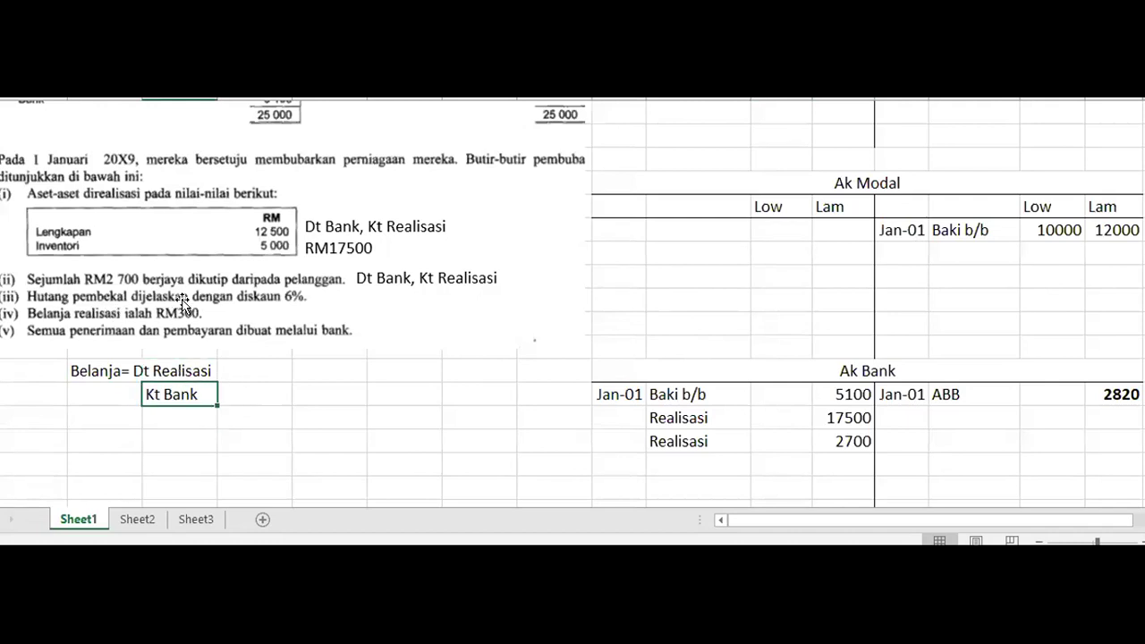
Post the realisation expense to Ak Bank's second credit row as "Realisasi" with 300
click(809, 362)
click(1100, 413)
text(300)
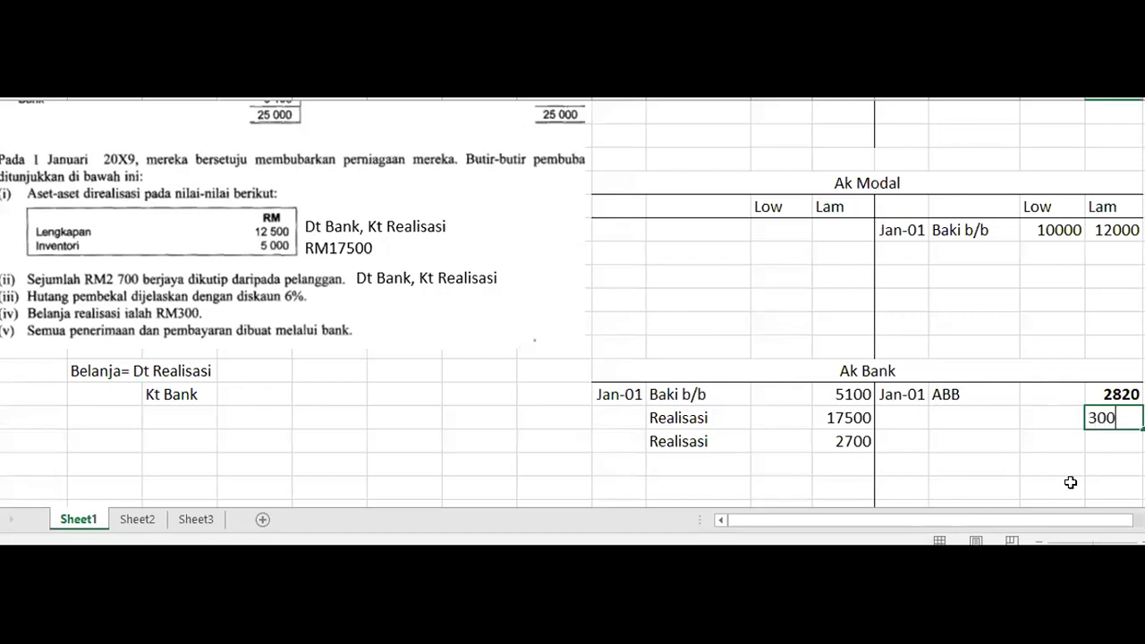
key(Left)
key(Left)
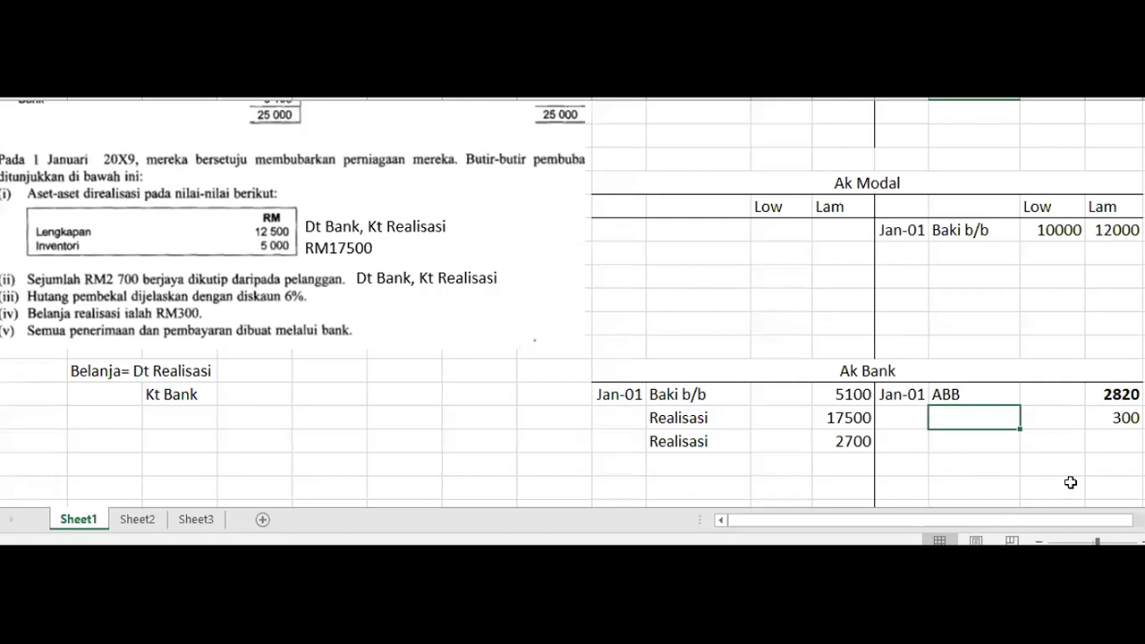
text(Realisasi)
key(Return)
click(1096, 418)
click(966, 417)
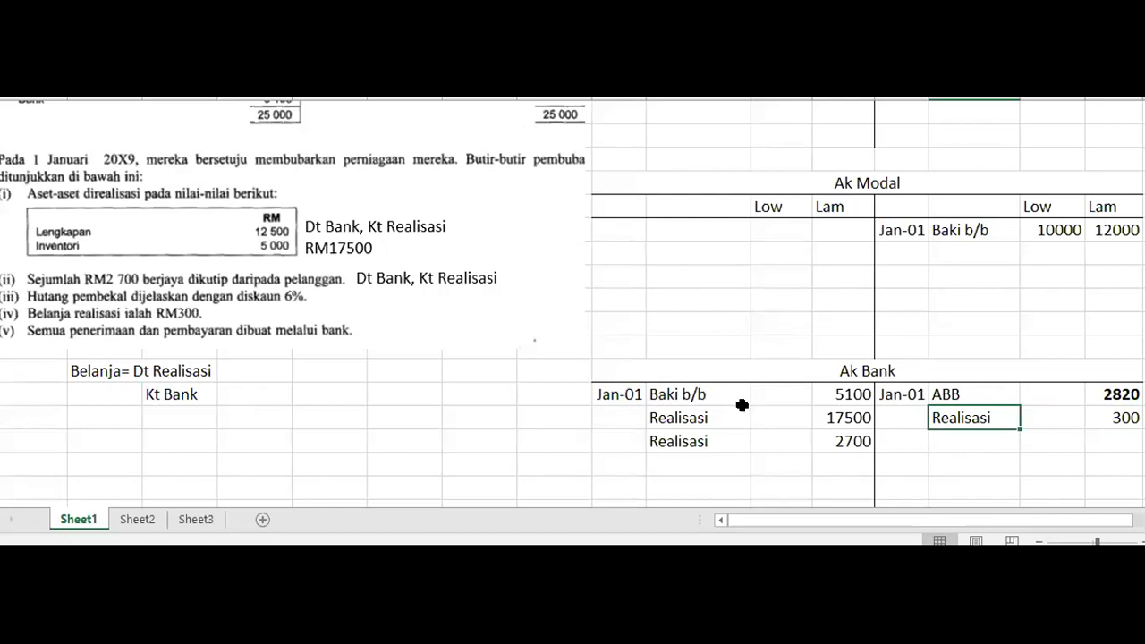
Post the realisation expense to Ak Realisasi's debit side under ABT as "Bank" with 300
scroll(787, 389, up, 3)
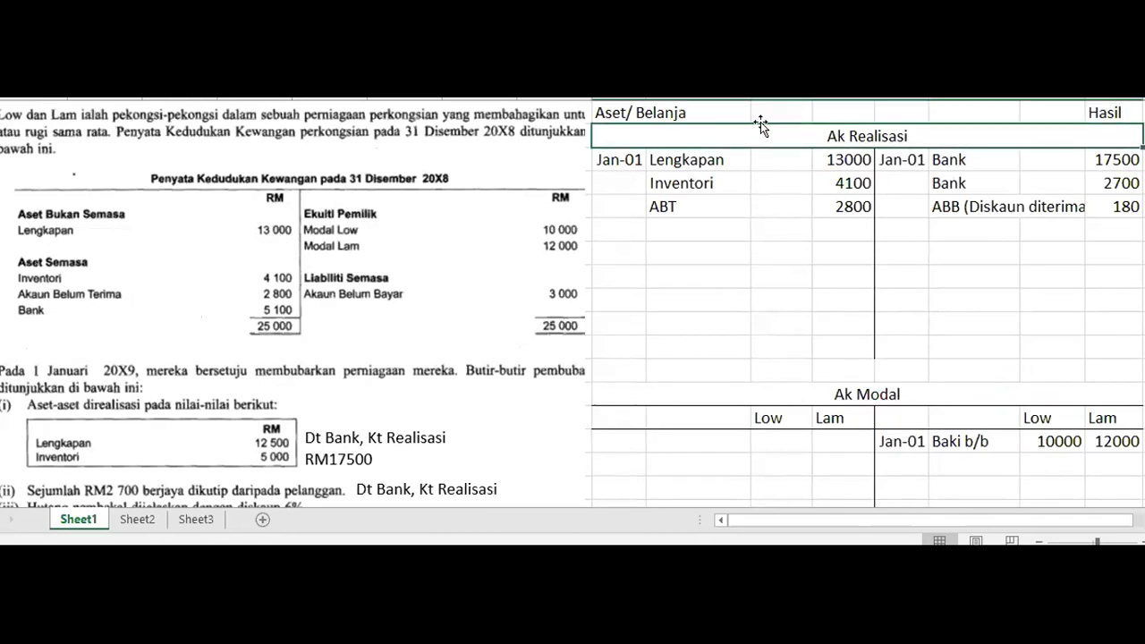
click(823, 227)
text(3000)
key(BackSpace)
key(Left)
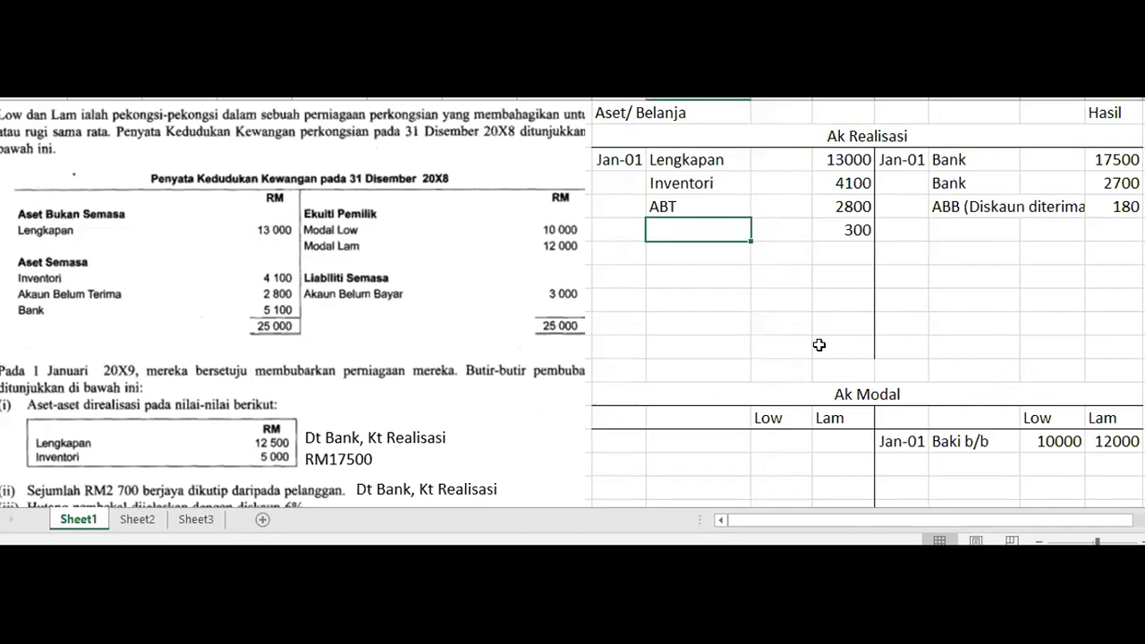
text(Bank)
key(Return)
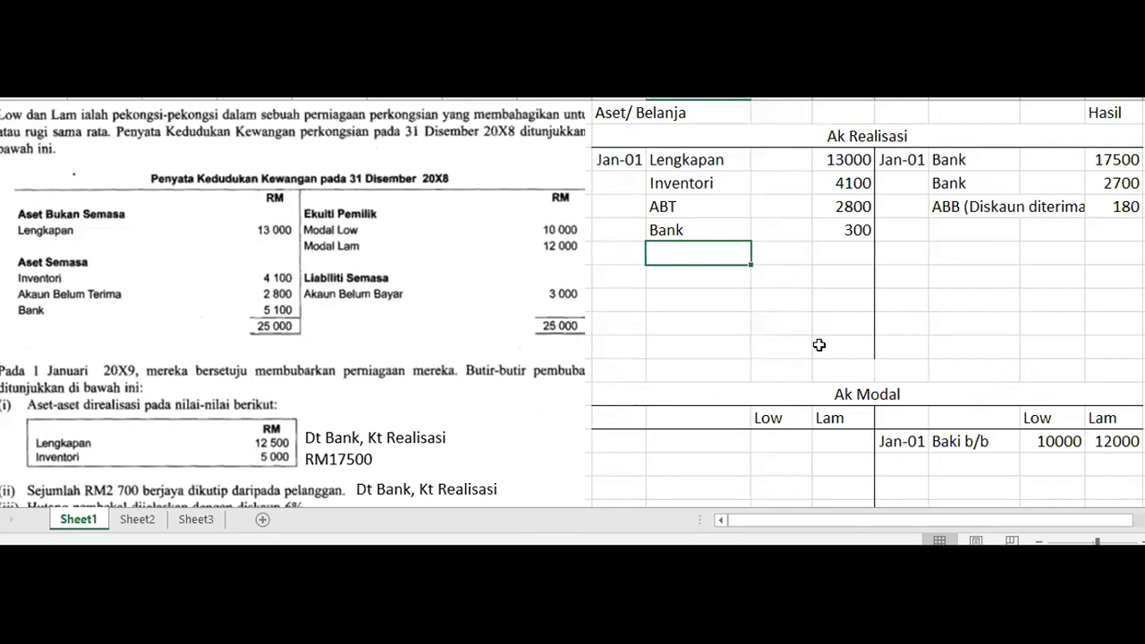
click(760, 301)
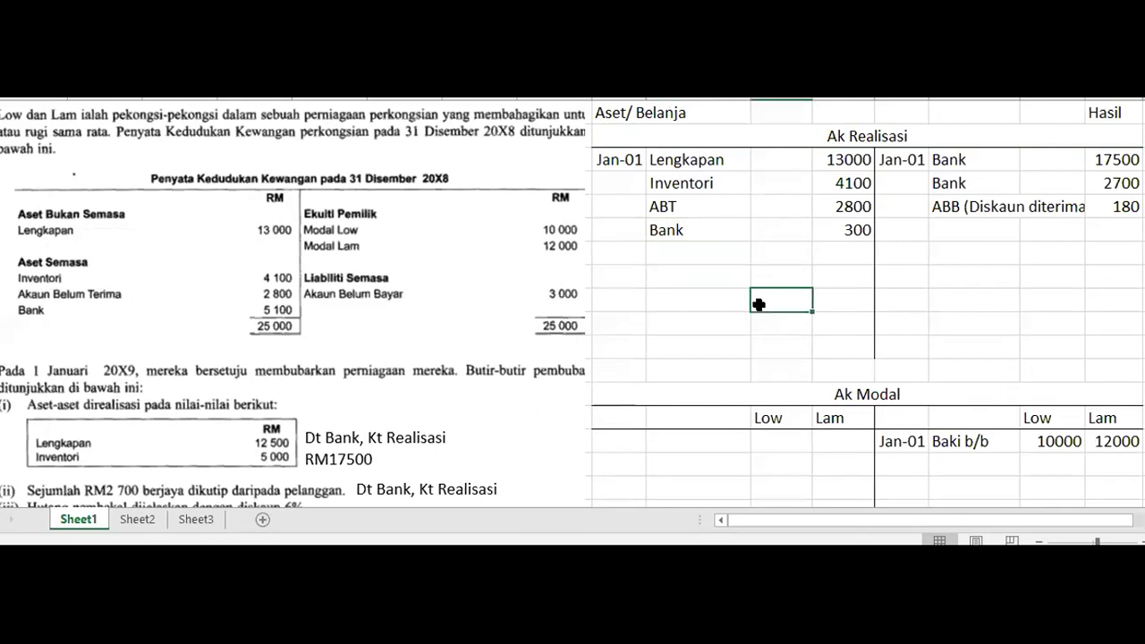
click(717, 267)
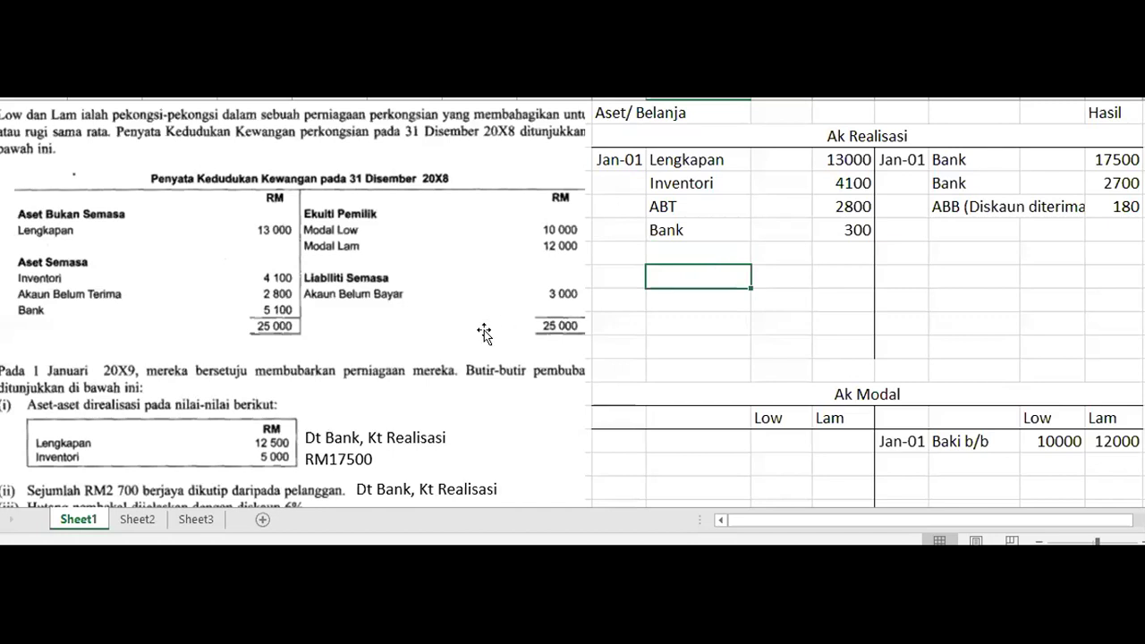
Clear the "Belanja= Dt Realisasi" and "Kt Bank" notes below the question
scroll(484, 330, down, 4)
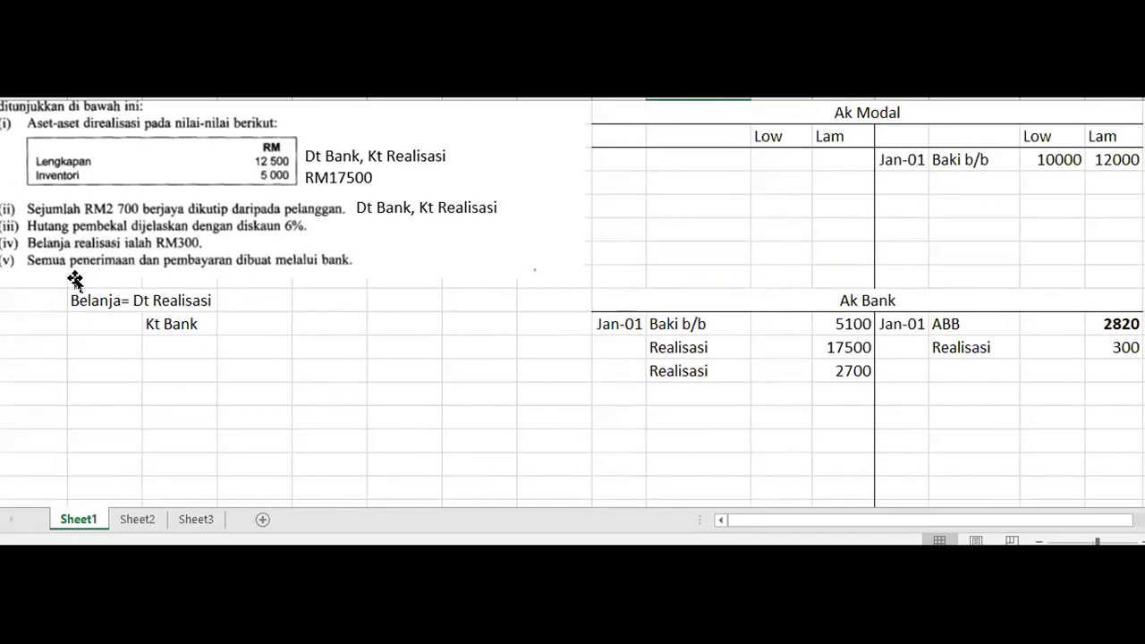
drag(90, 299, 209, 335)
key(Delete)
click(321, 344)
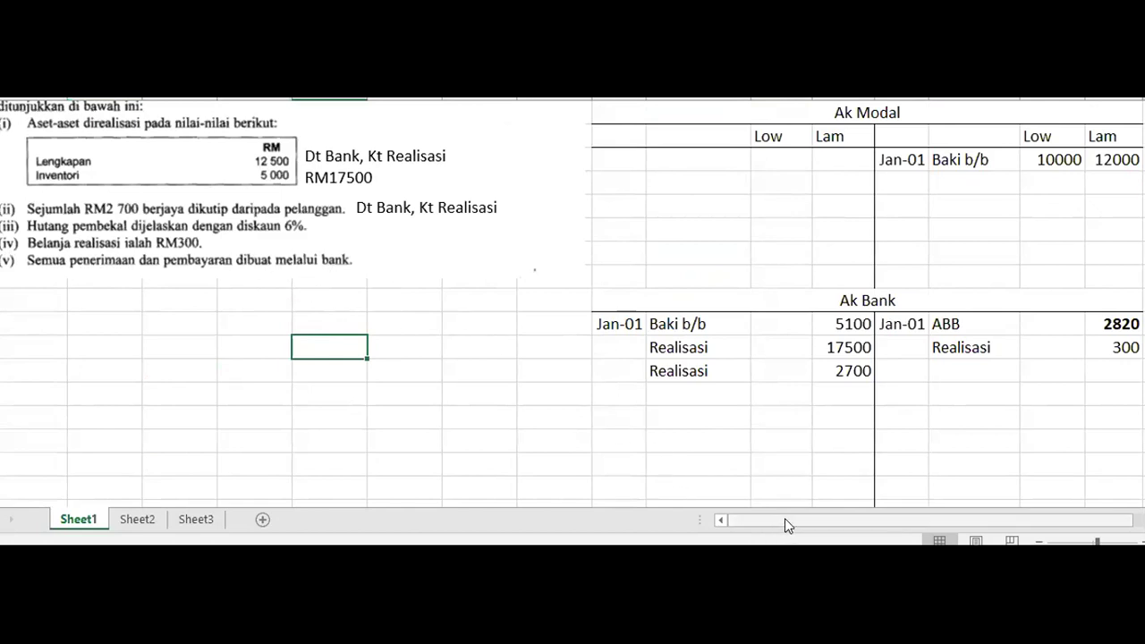
Switch to the step notes and start a new equation line below Step 4 reading "Step 5: Tutup Ak Realisasi"
key(alt+Tab)
scroll(584, 415, down, 2)
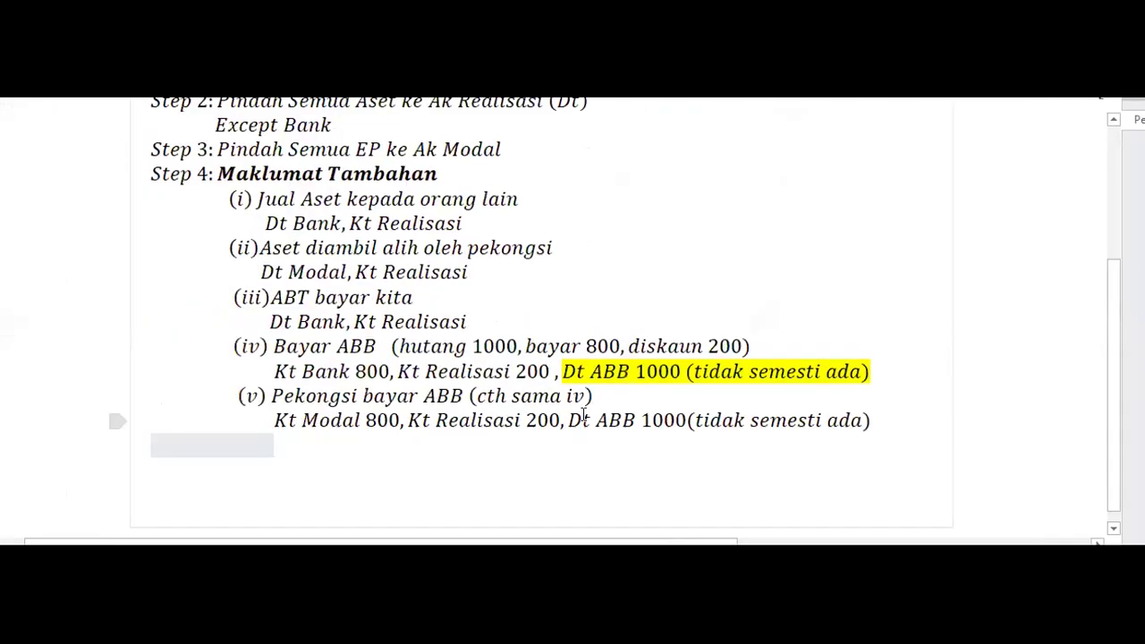
scroll(653, 431, up, 2)
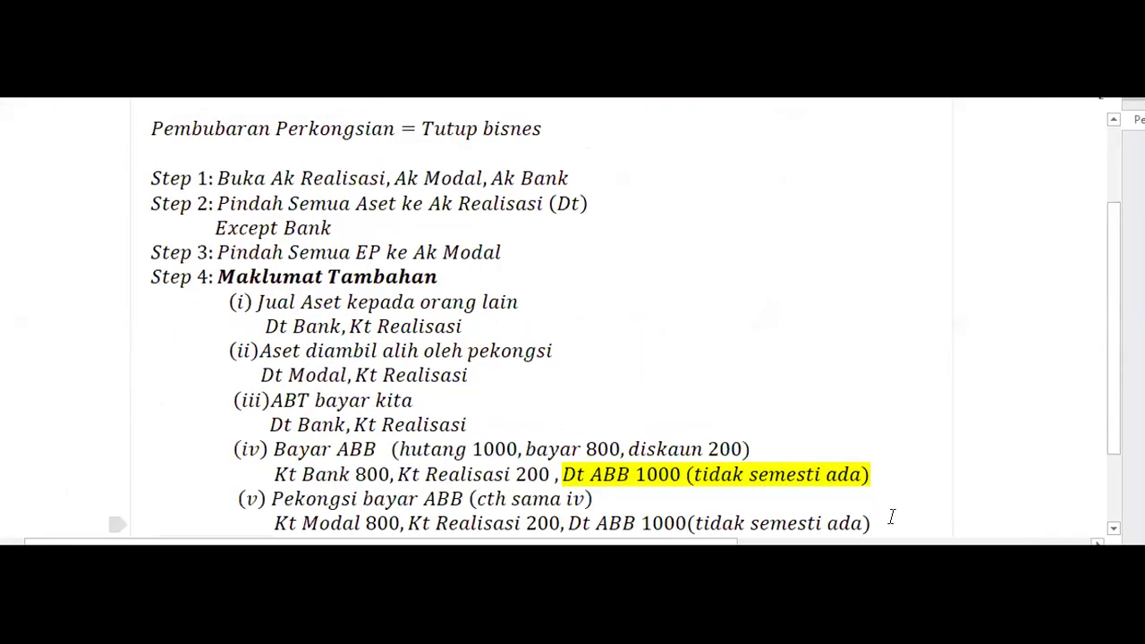
scroll(892, 521, down, 1)
key(alt+equal)
text(Step 5: )
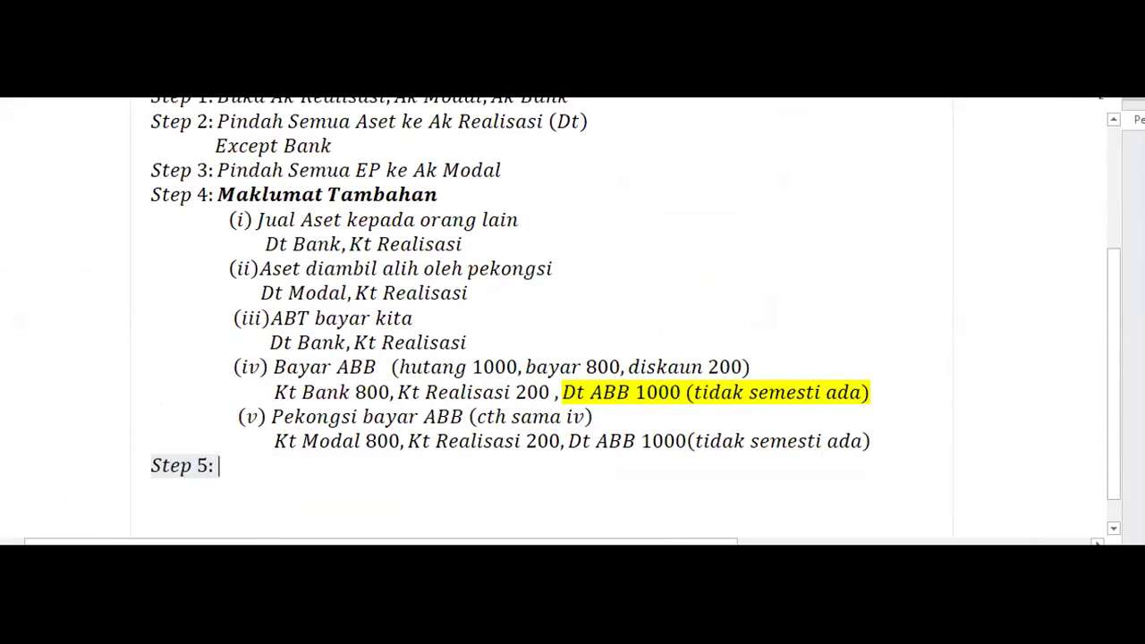
text(Tutup Ak)
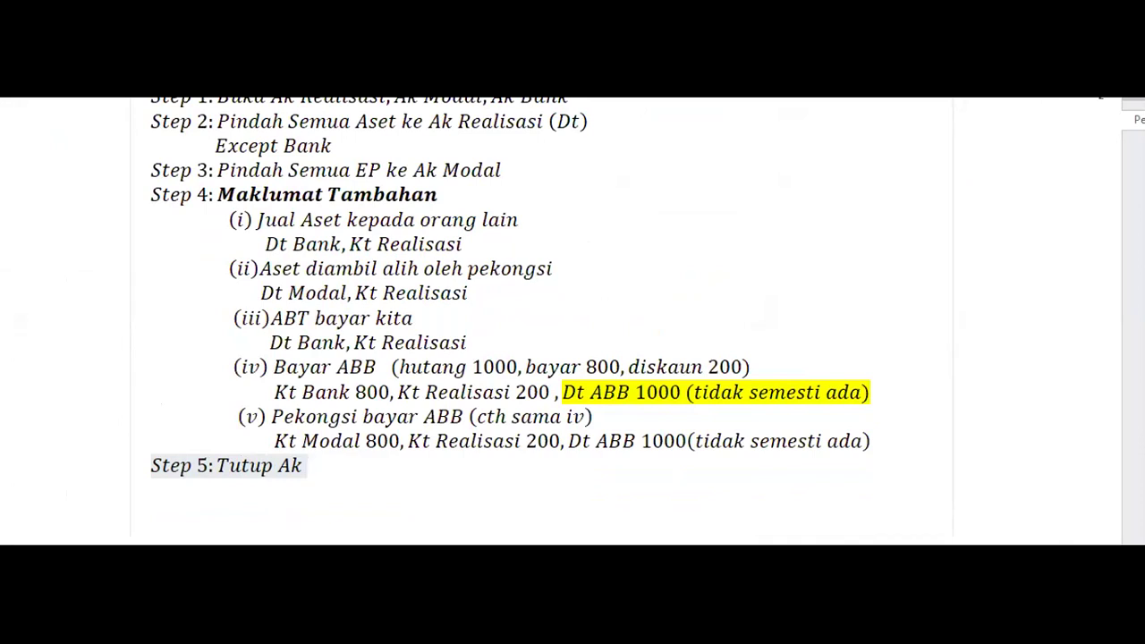
text(Rea)
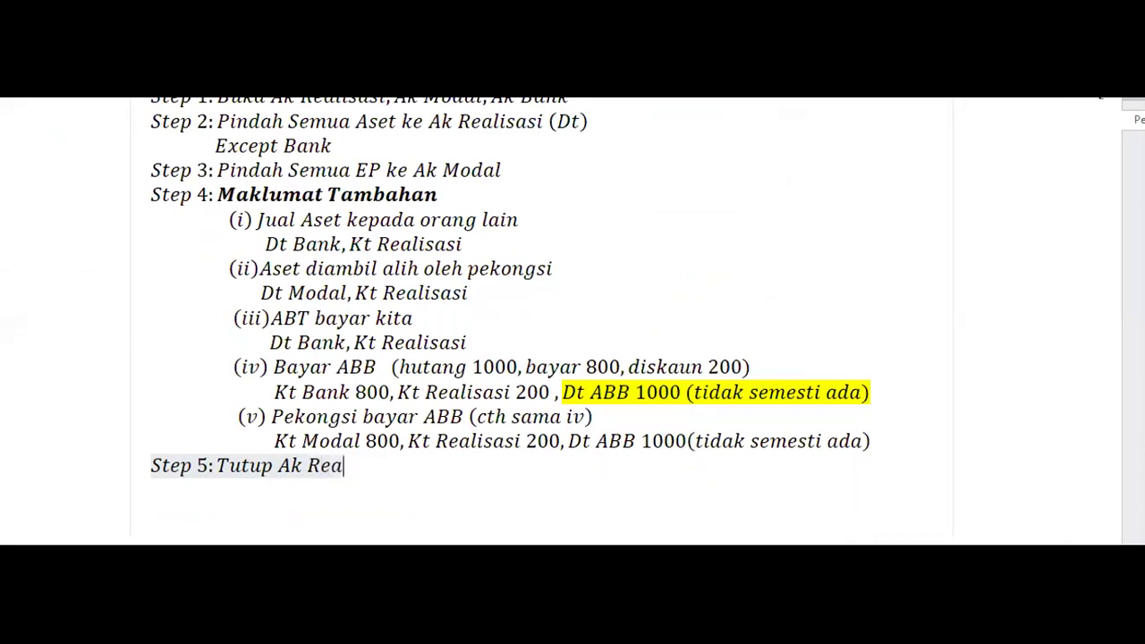
text(lisasi,)
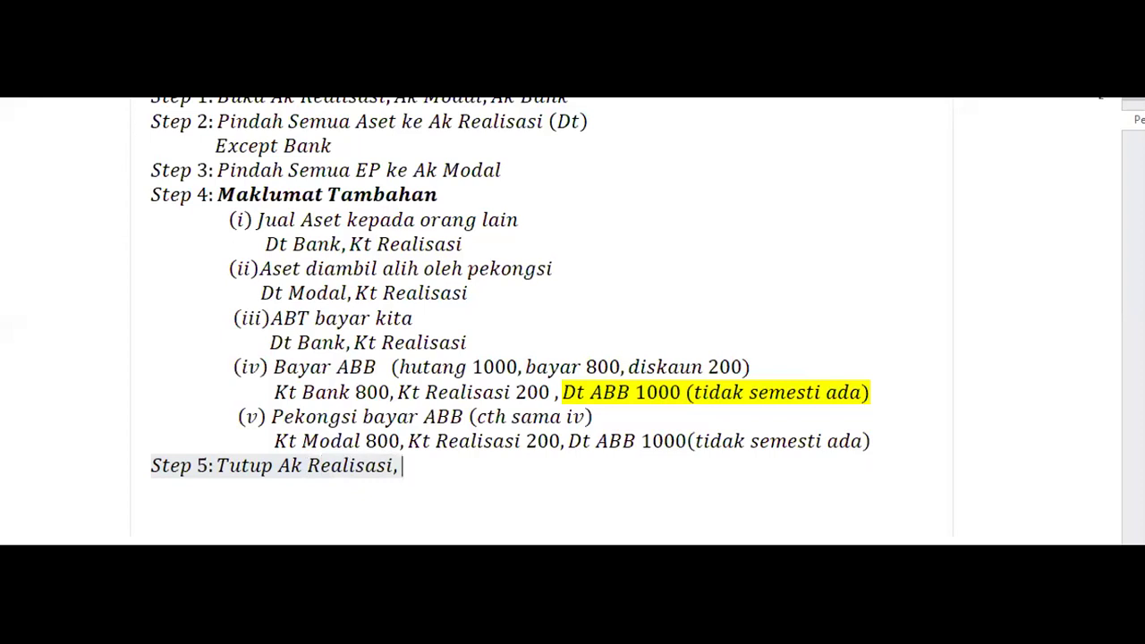
Complete the Step 5 line with the closing order "→ Ak Modal → Ak Bank" after "Ak Realisasi"
key(BackSpace)
text(-> Ak Mo)
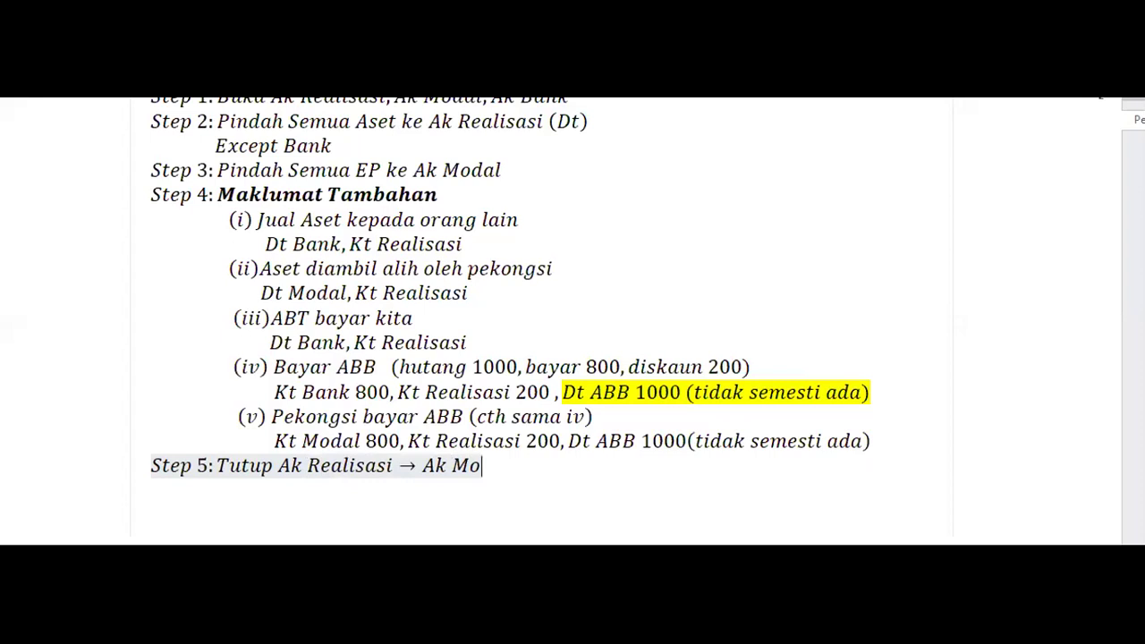
text(dal -> Ak )
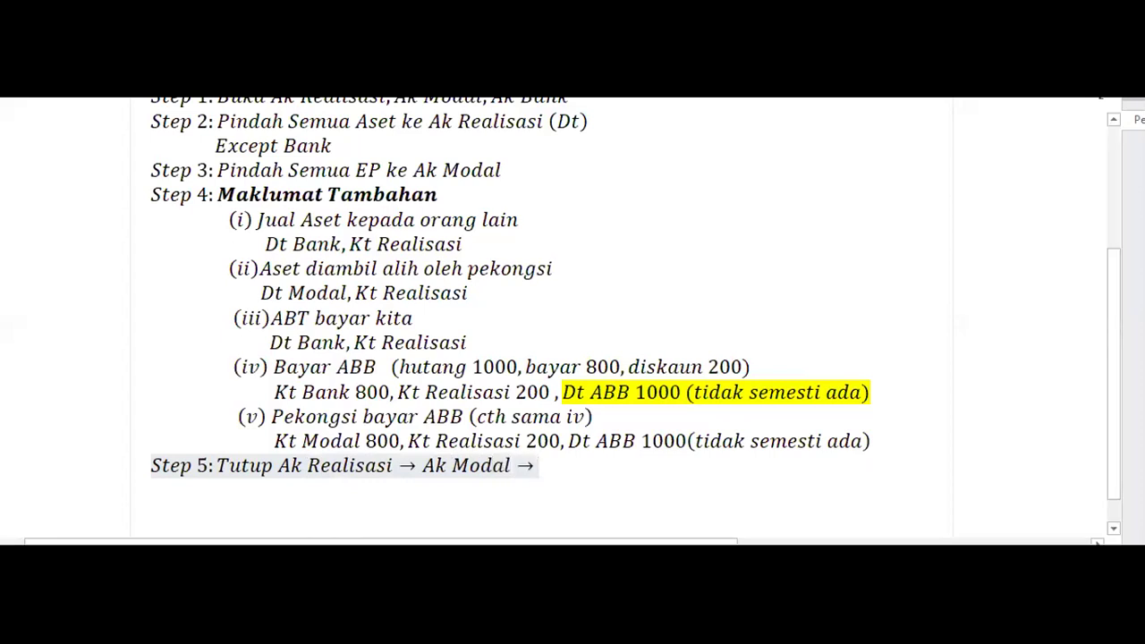
text(Bank)
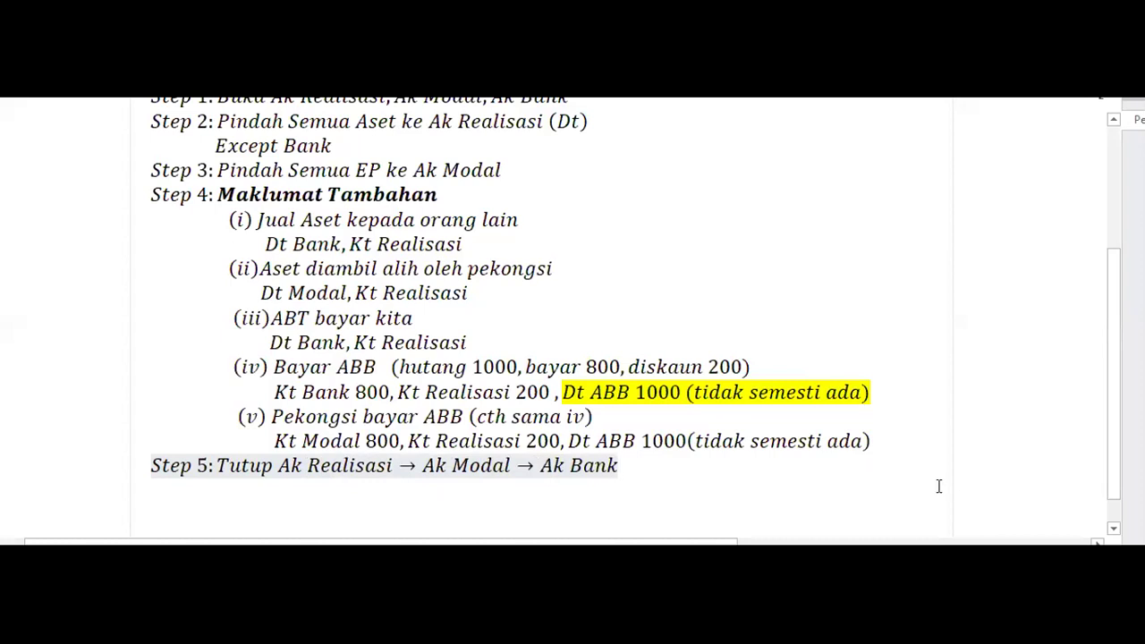
key(Return)
Handwrite 1, 2 and 3 in red ink under Ak Realisasi, Ak Modal and Ak Bank in the Step 5 line
click(736, 474)
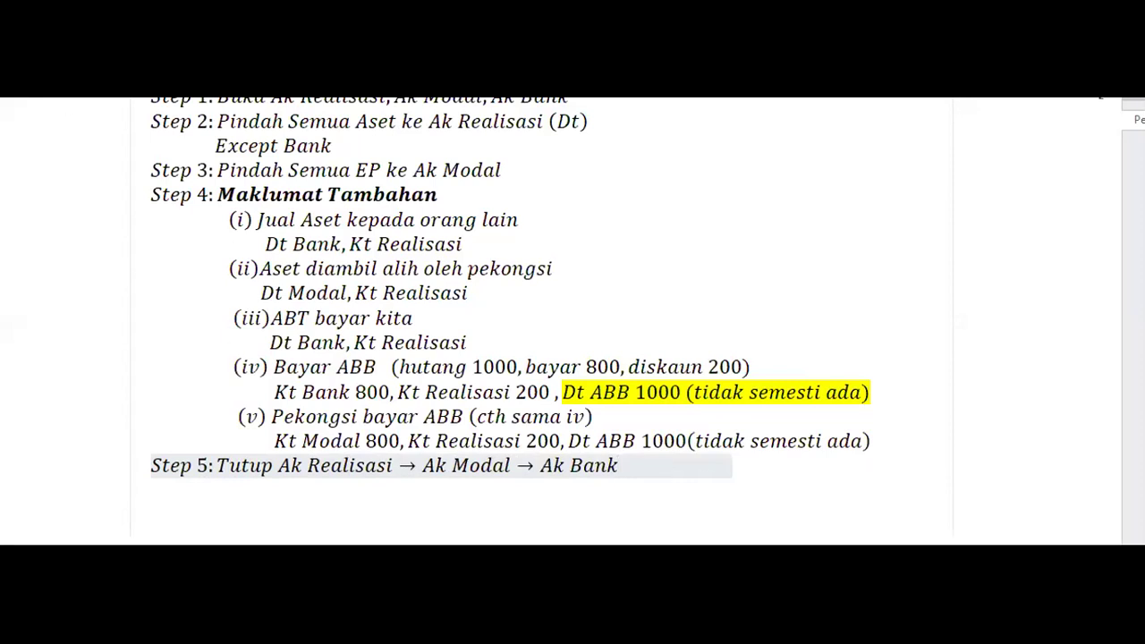
drag(347, 490, 347, 509)
drag(462, 483, 479, 498)
drag(566, 478, 557, 497)
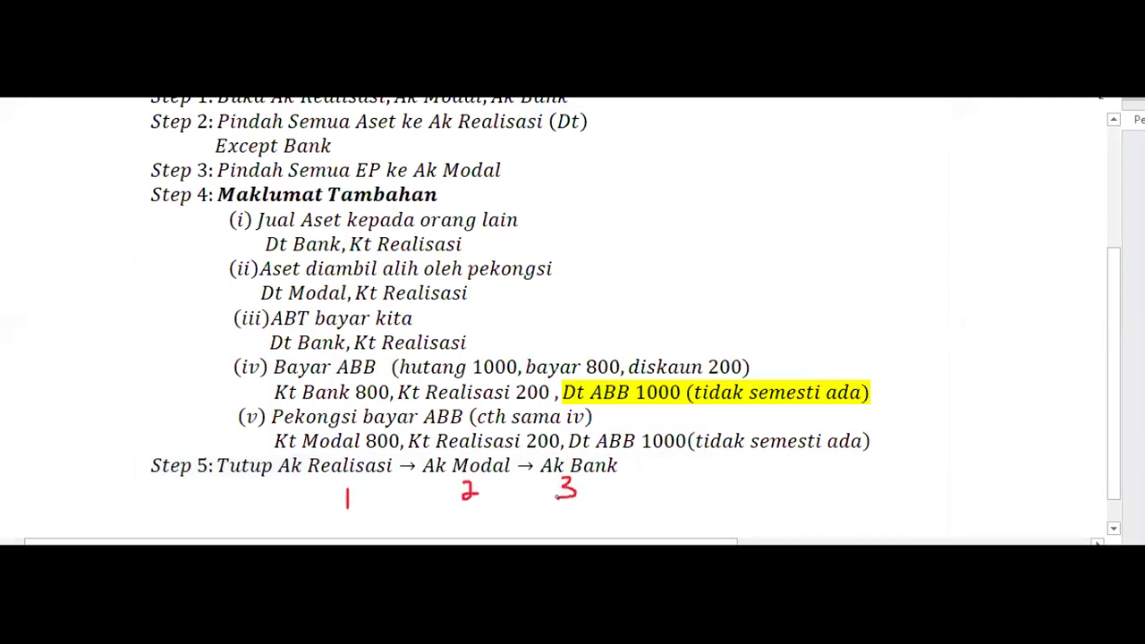
ctrl+scroll(710, 265, down, 1)
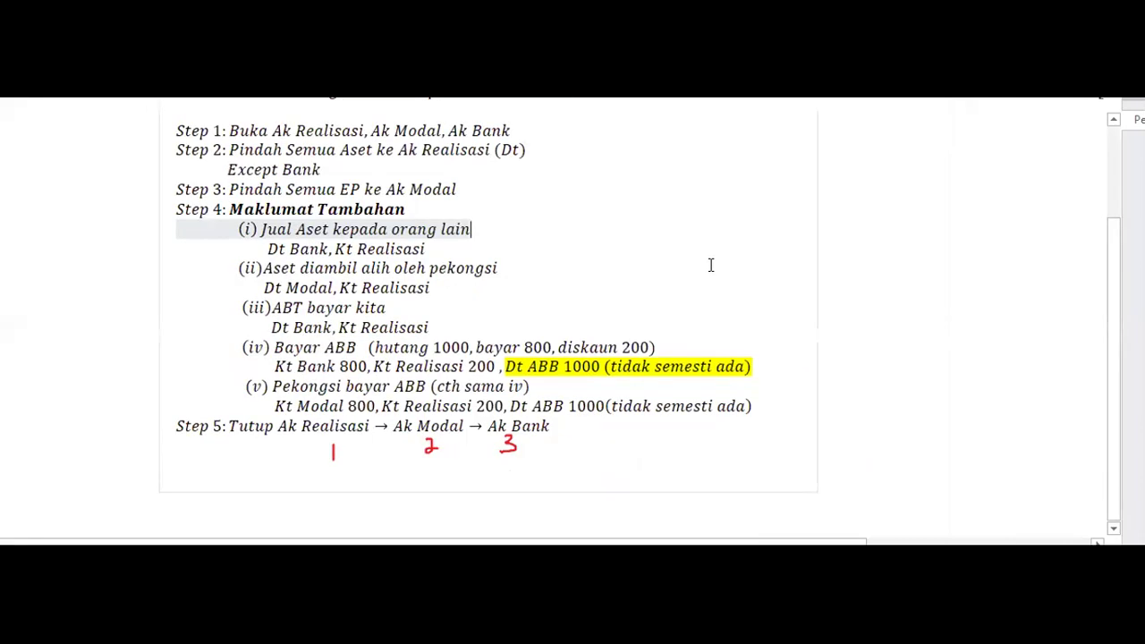
scroll(710, 263, up, 2)
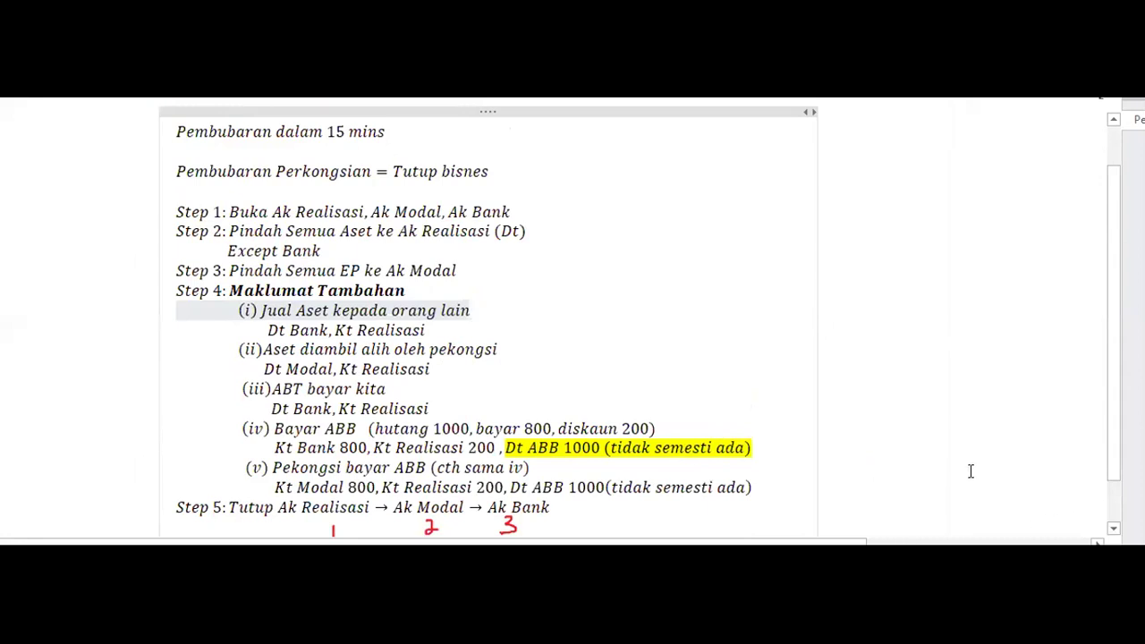
click(925, 426)
click(854, 295)
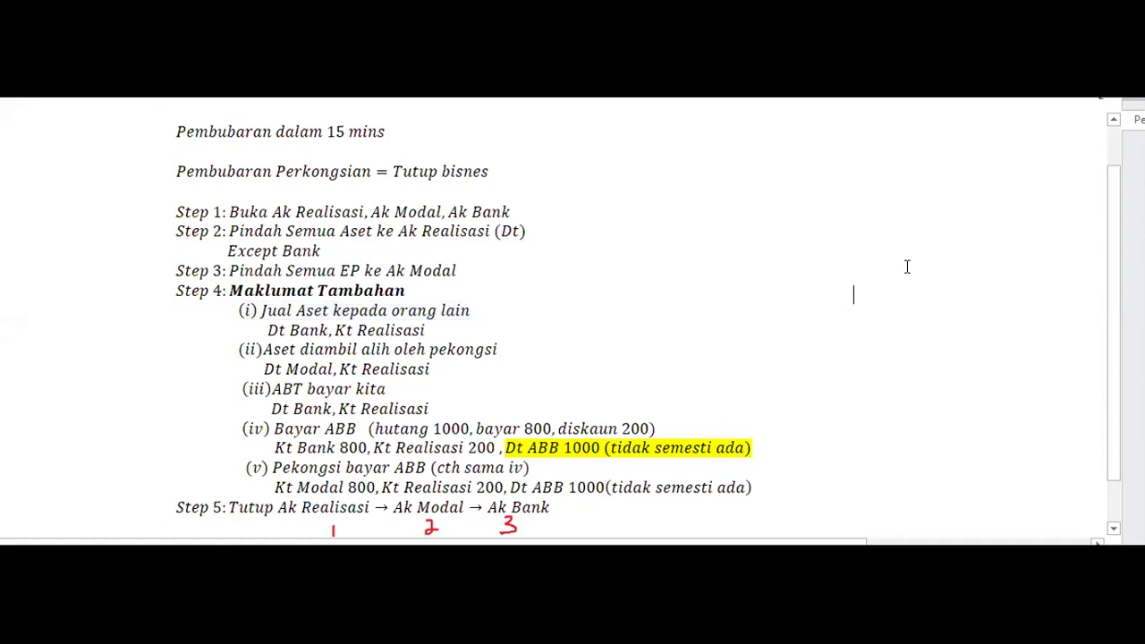
click(1114, 529)
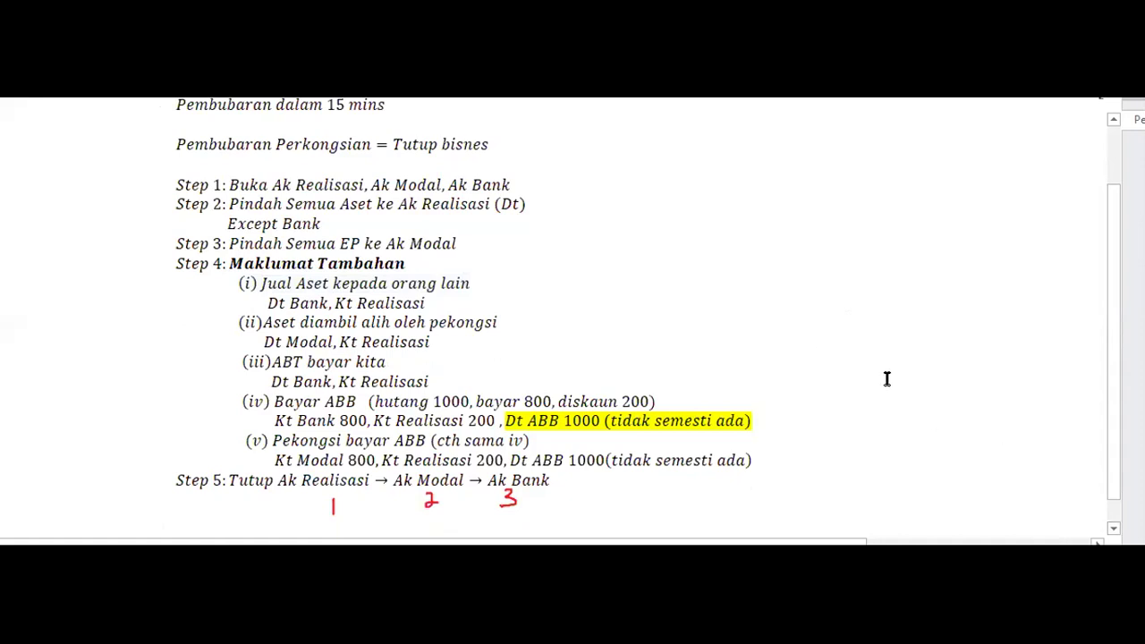
click(842, 311)
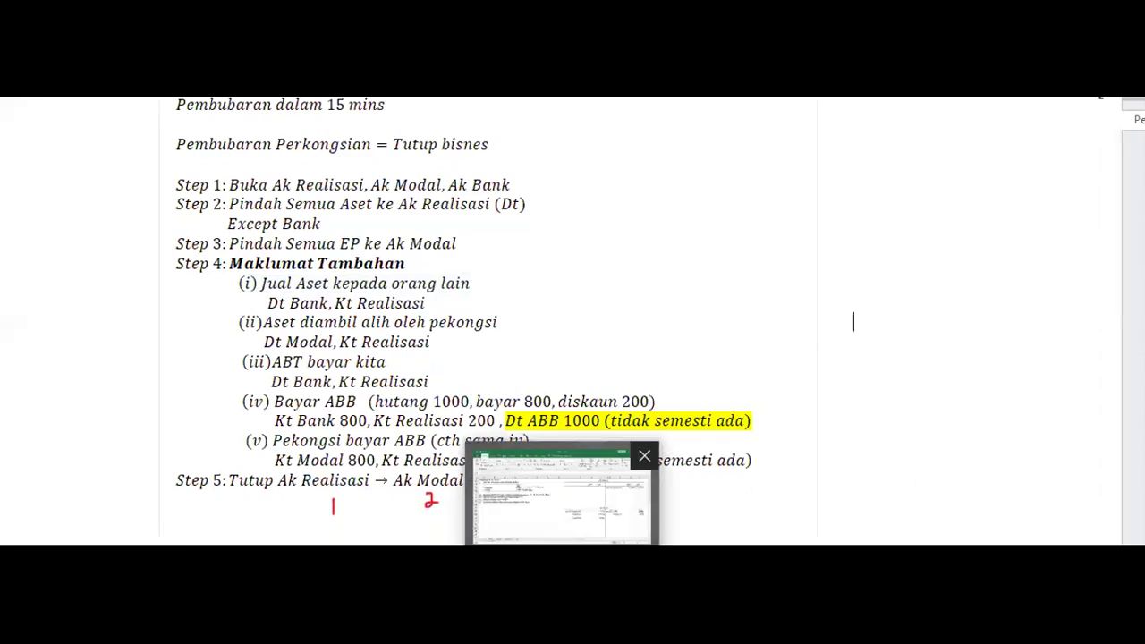
Switch to the Excel workbook and add top and double bottom borders to Ak Realisasi's debit and credit total cells
click(577, 528)
scroll(993, 431, up, 4)
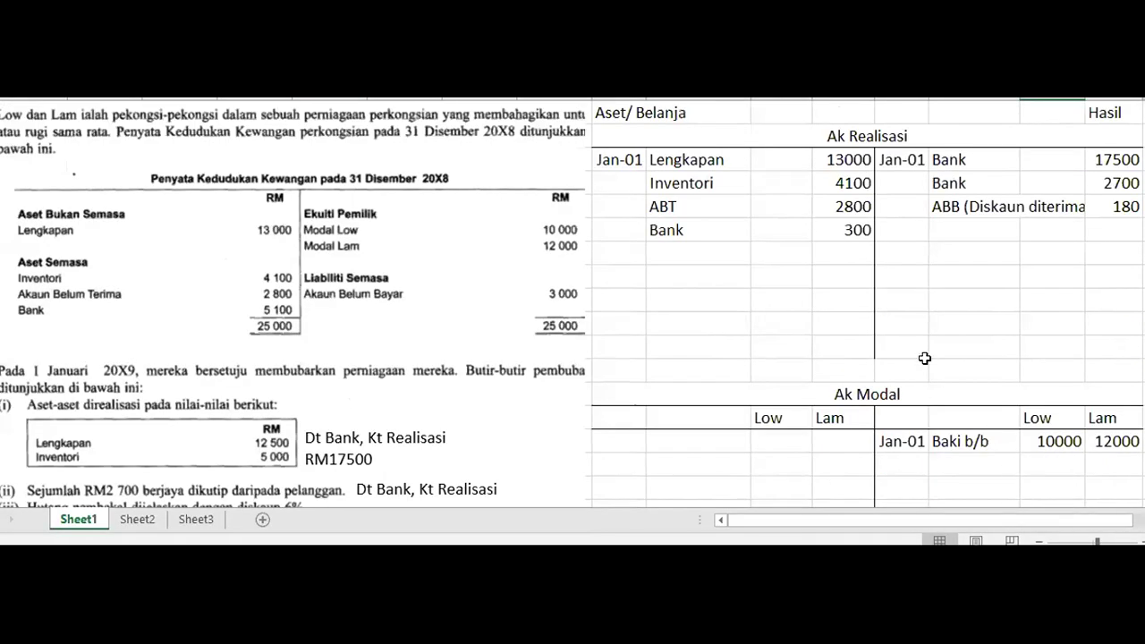
scroll(1018, 493, up, 2)
scroll(1007, 520, right, 3)
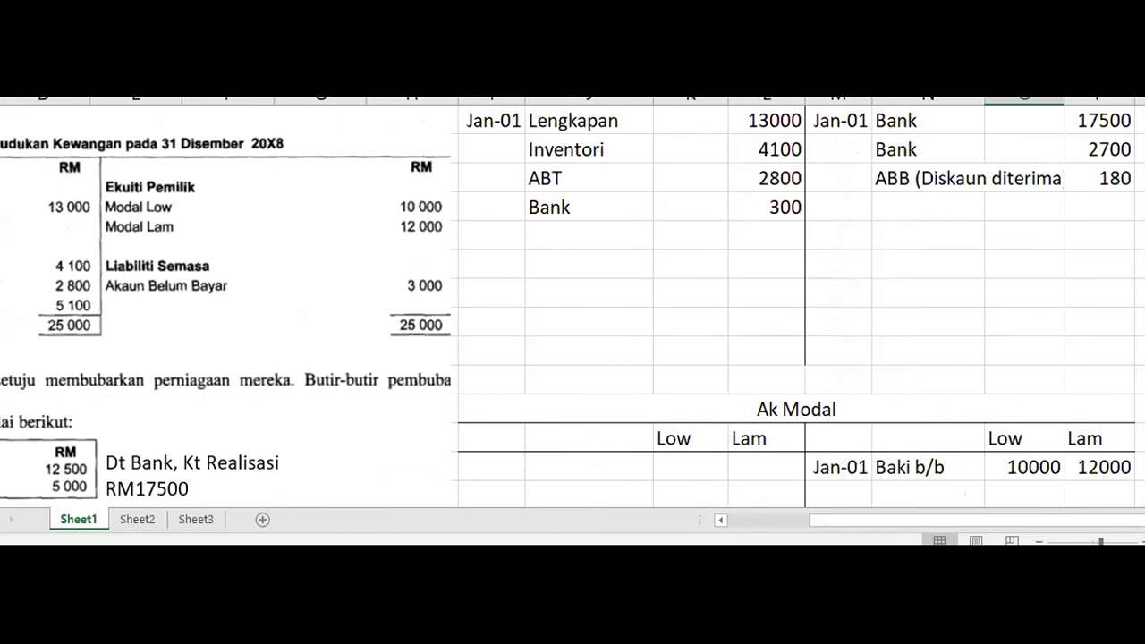
scroll(770, 399, right, 2)
scroll(770, 399, up, 1)
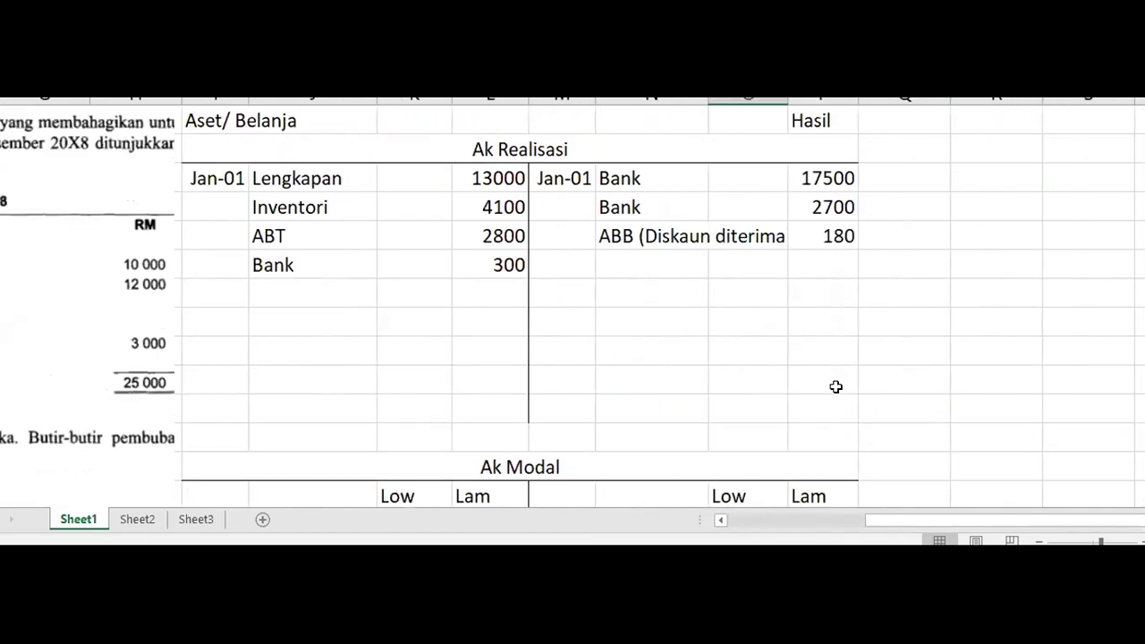
click(909, 342)
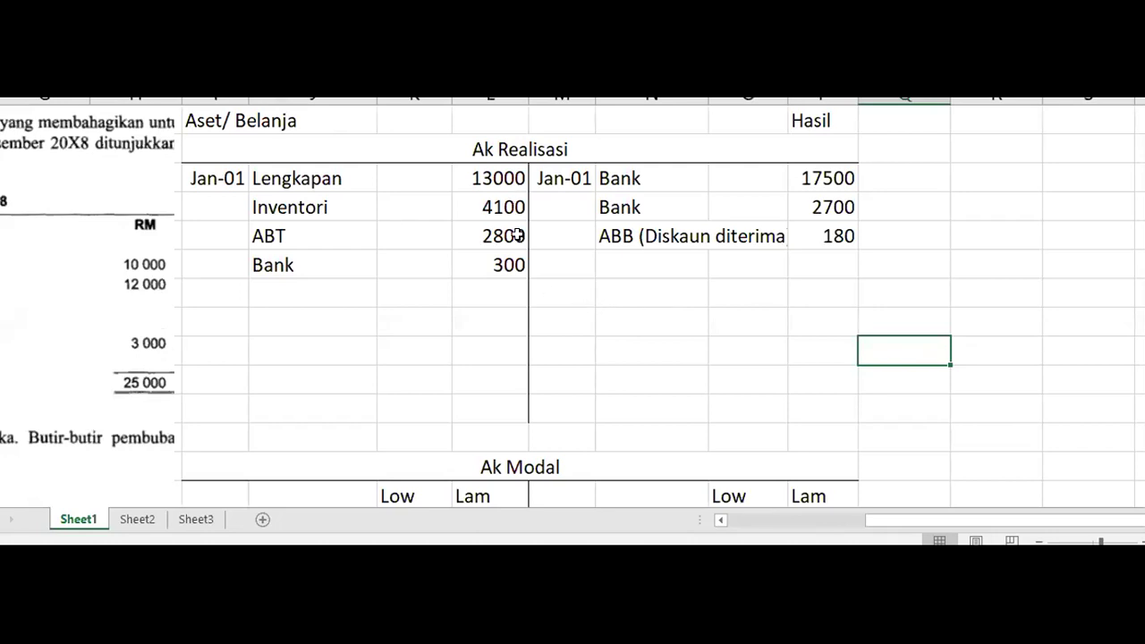
click(498, 382)
ctrl+click(821, 376)
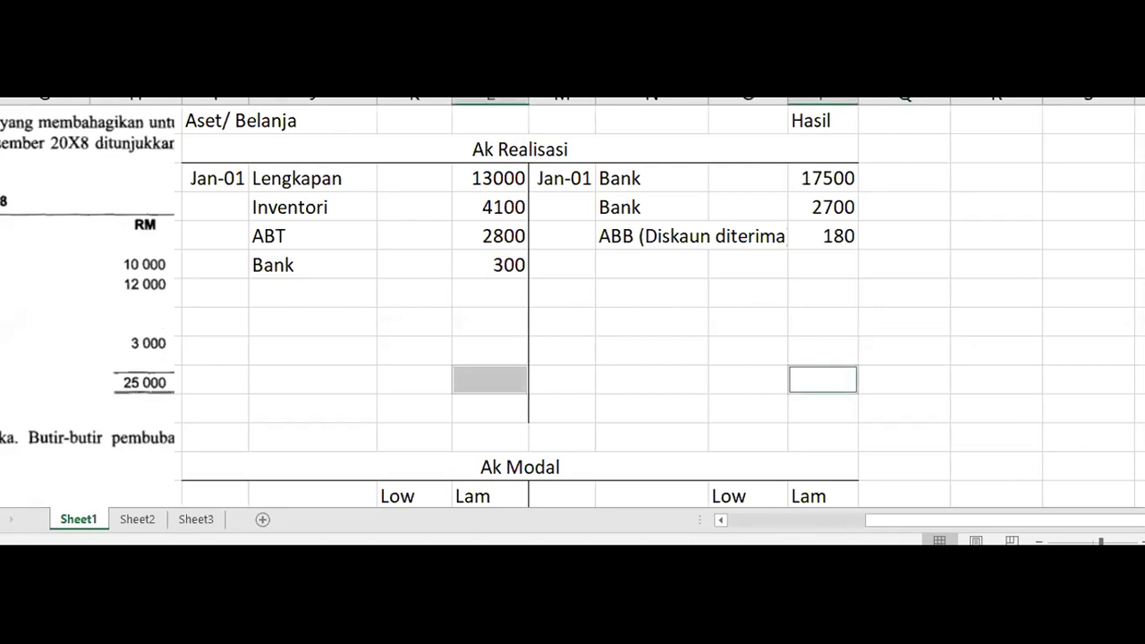
click(272, 307)
click(662, 366)
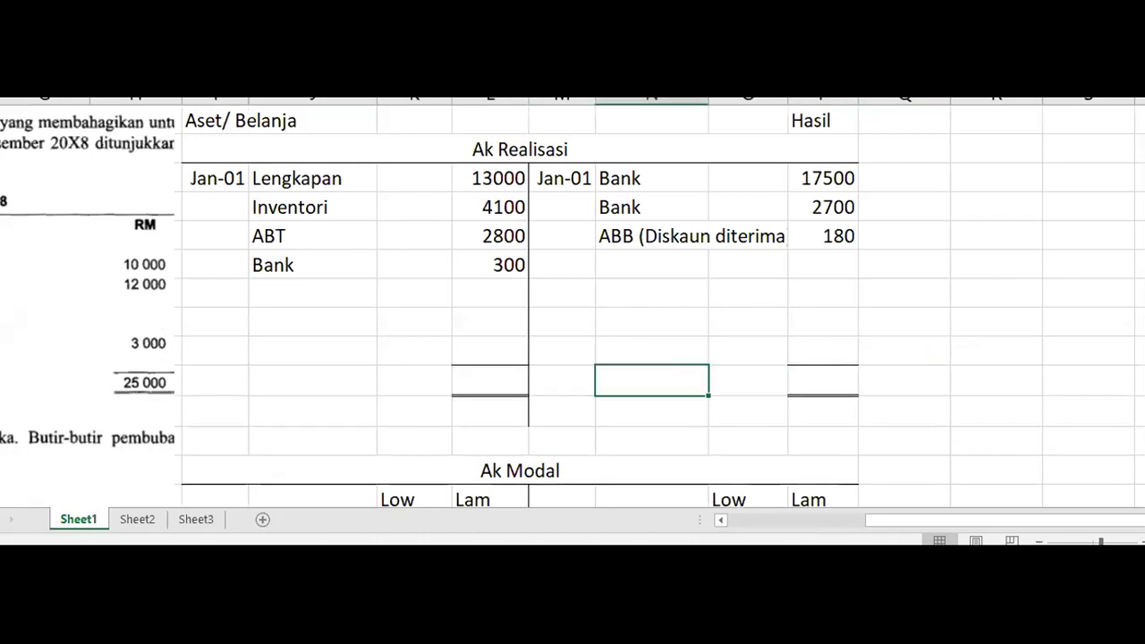
Mark Ak Realisasi's debit and credit amount columns with translucent red rectangles
mouse_move(452, 166)
mouse_down()
mouse_move(524, 274)
mouse_move(533, 344)
mouse_up()
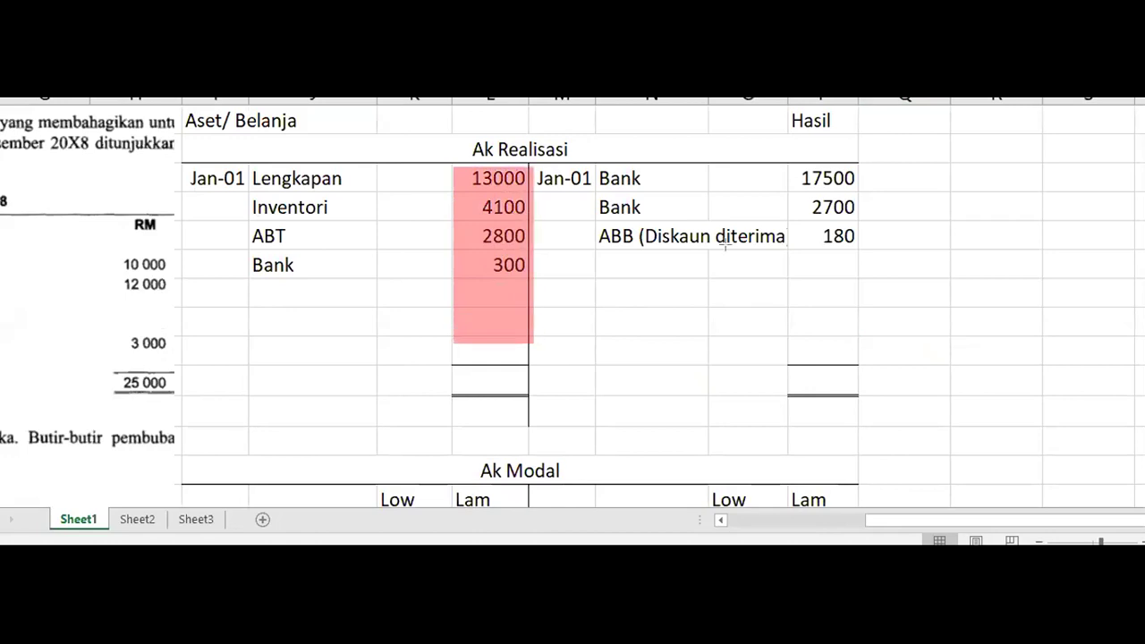
drag(778, 164, 861, 356)
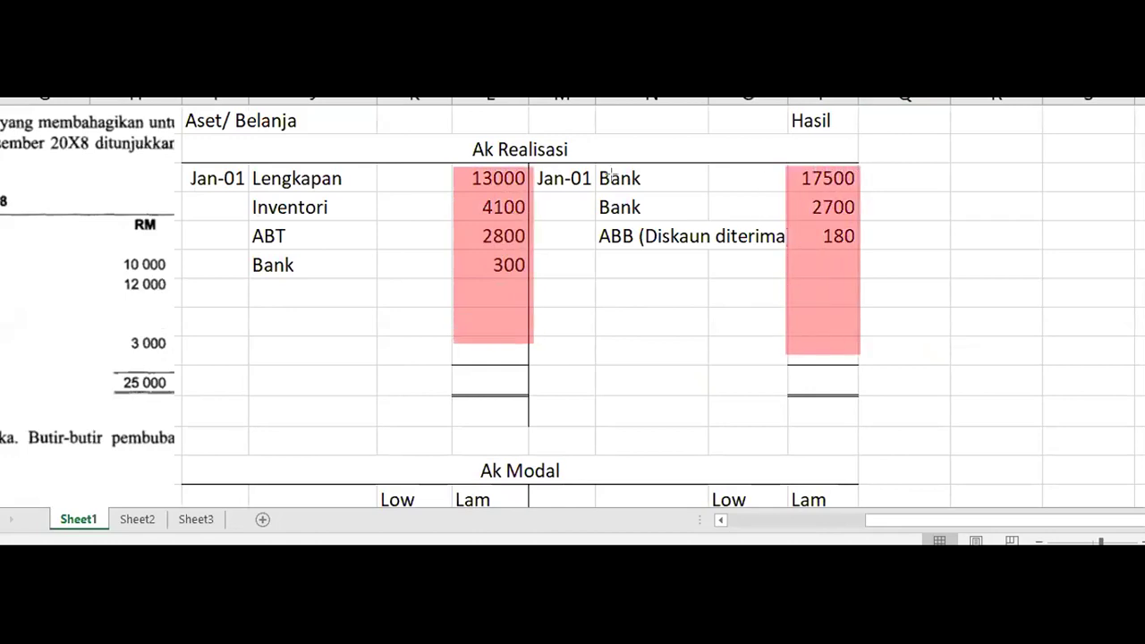
key(Escape)
Sum Ak Realisasi's debit amounts and enter 20200 in the debit total cell
click(632, 312)
drag(511, 185, 504, 351)
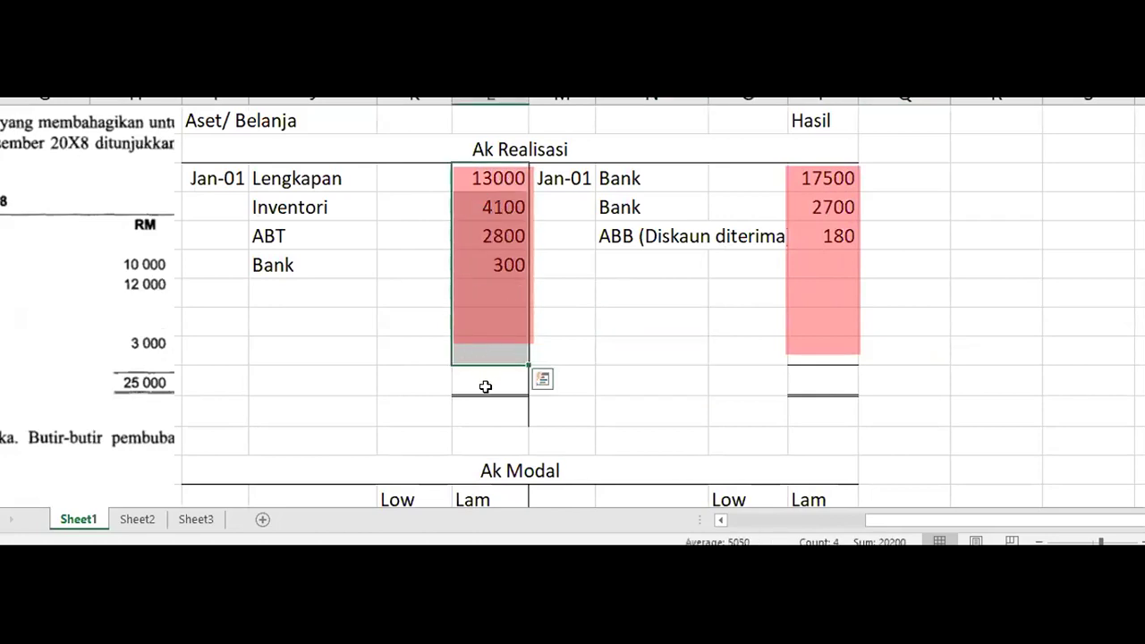
click(485, 388)
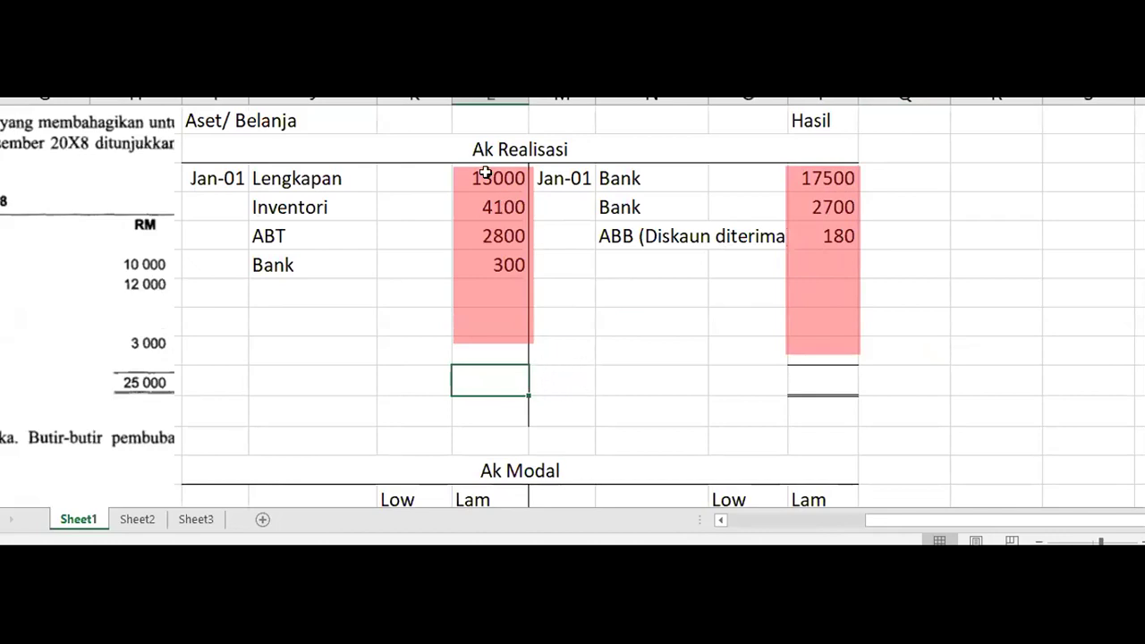
drag(483, 176, 490, 349)
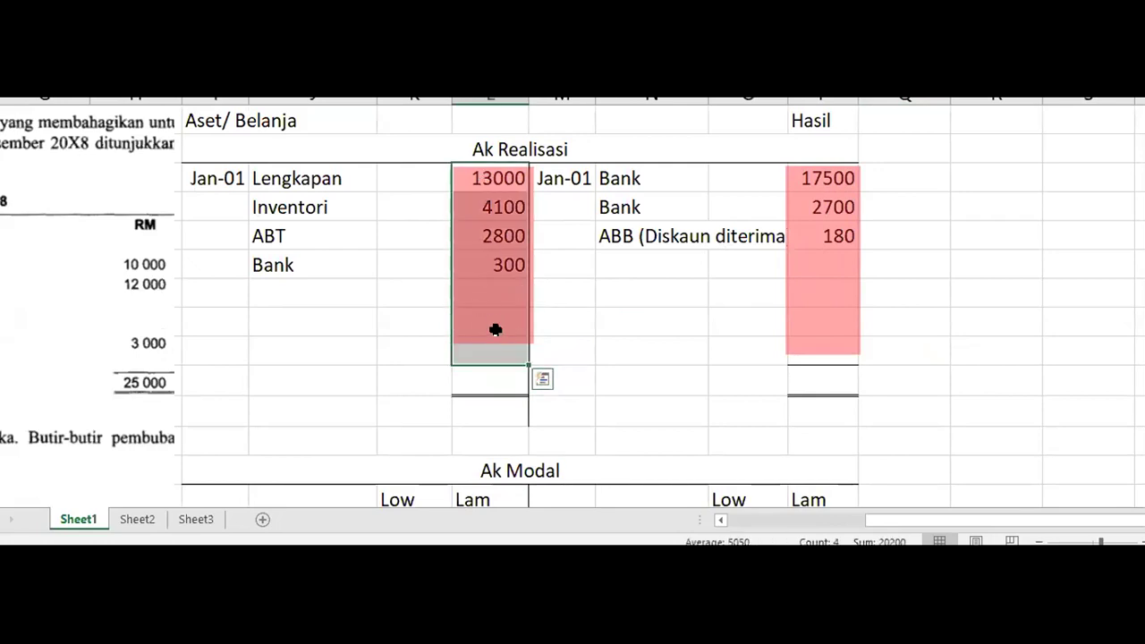
click(493, 380)
text(20200)
click(604, 398)
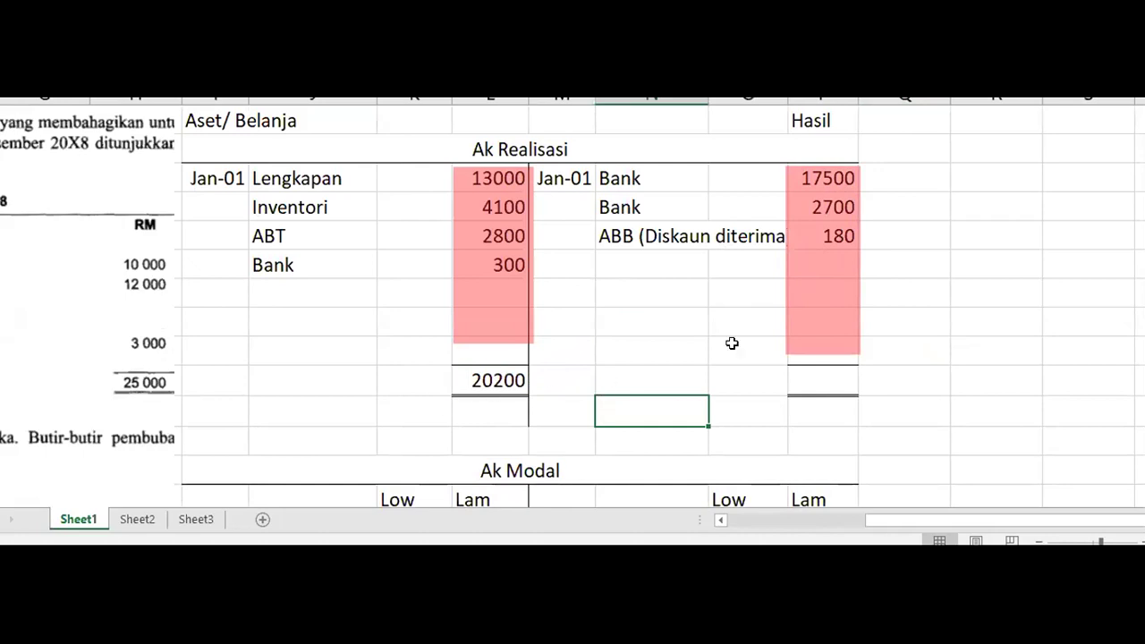
Sum Ak Realisasi's credit amounts and enter 20380 in the credit total cell
drag(817, 178, 836, 338)
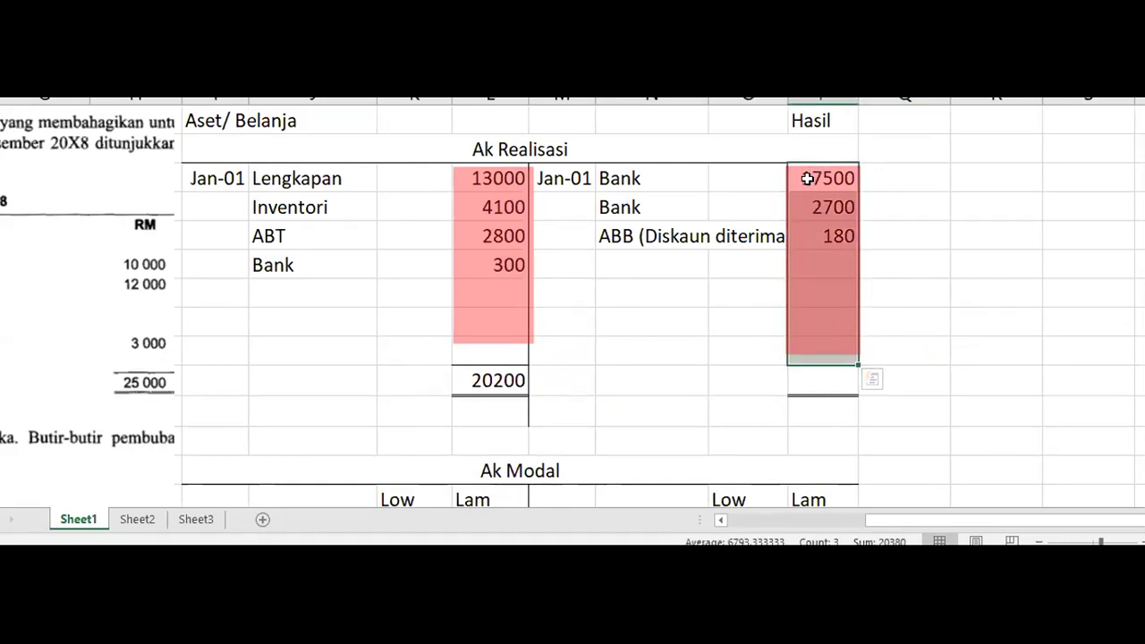
click(894, 339)
drag(830, 174, 817, 354)
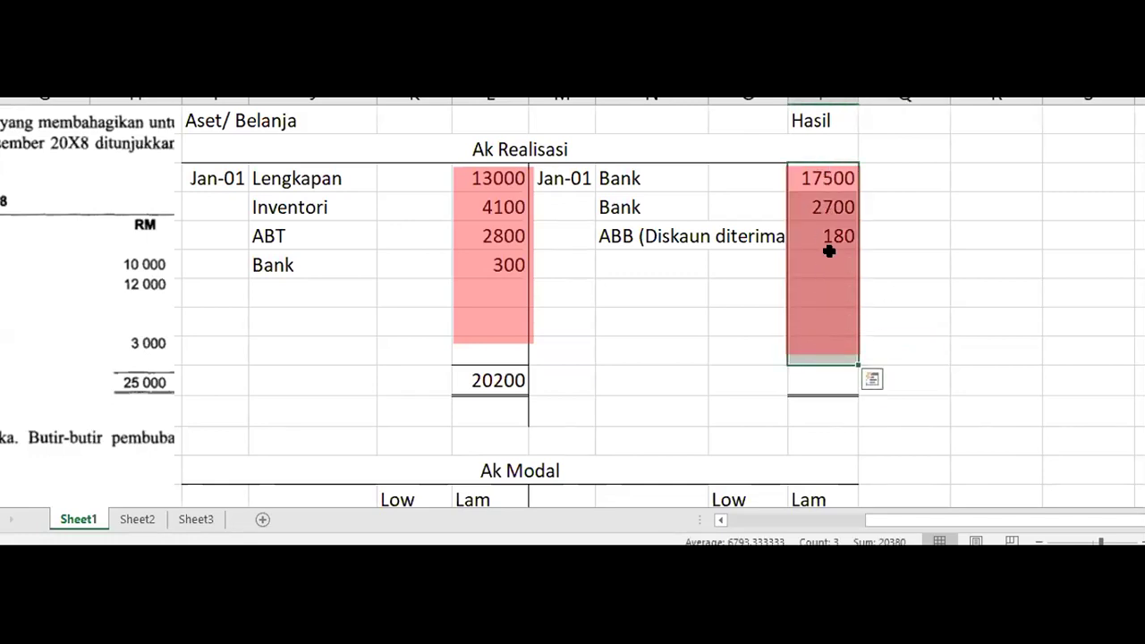
click(820, 383)
text(2)
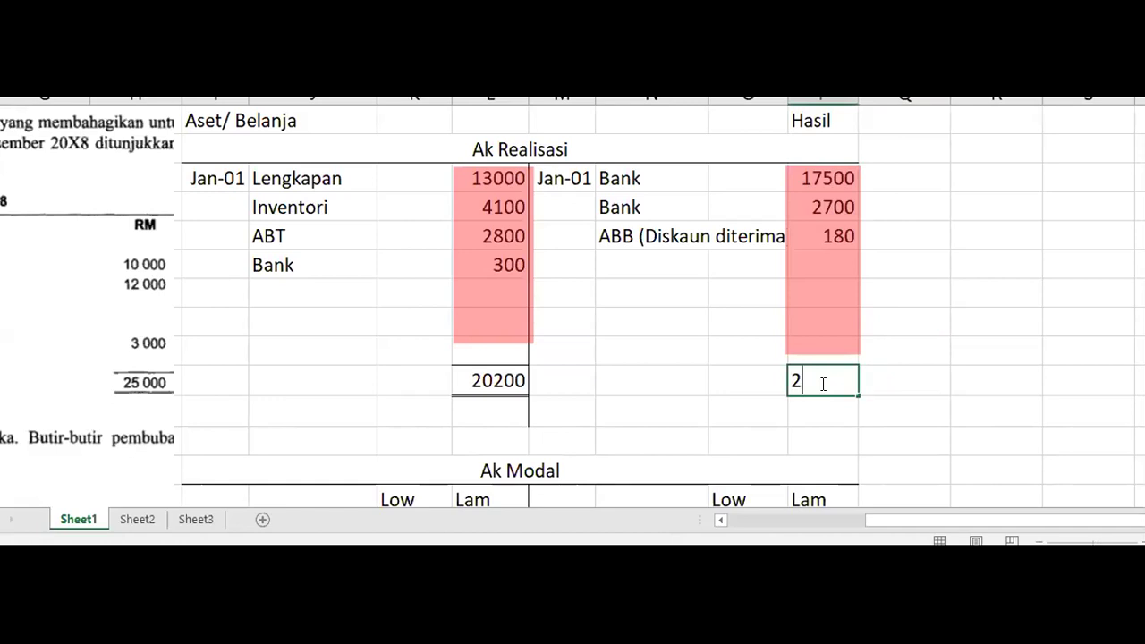
text(0380)
key(Return)
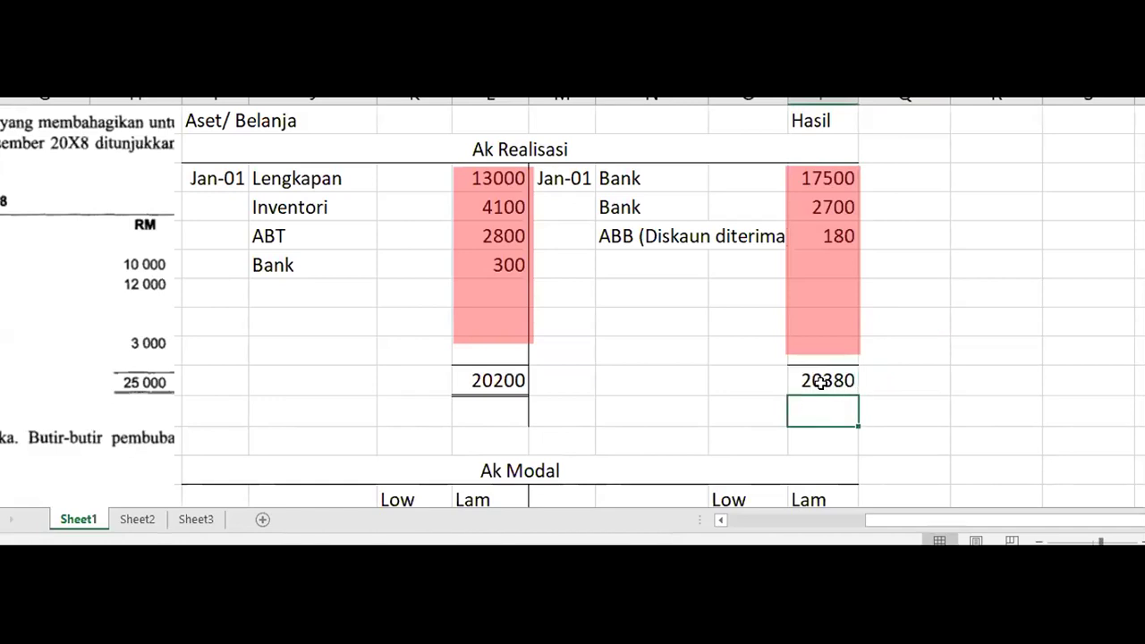
click(913, 352)
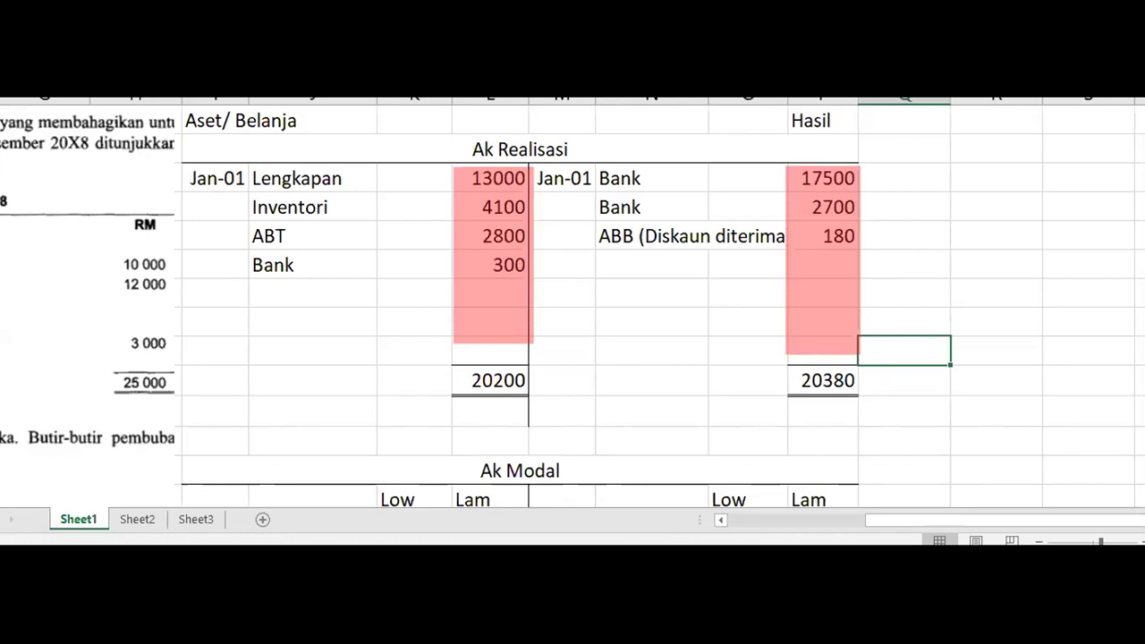
Draw red arrows from the "Aset/ Belanja" heading to the debit total and from "Hasil" to the credit total
mouse_move(279, 136)
mouse_down()
mouse_move(421, 334)
mouse_move(459, 358)
mouse_up()
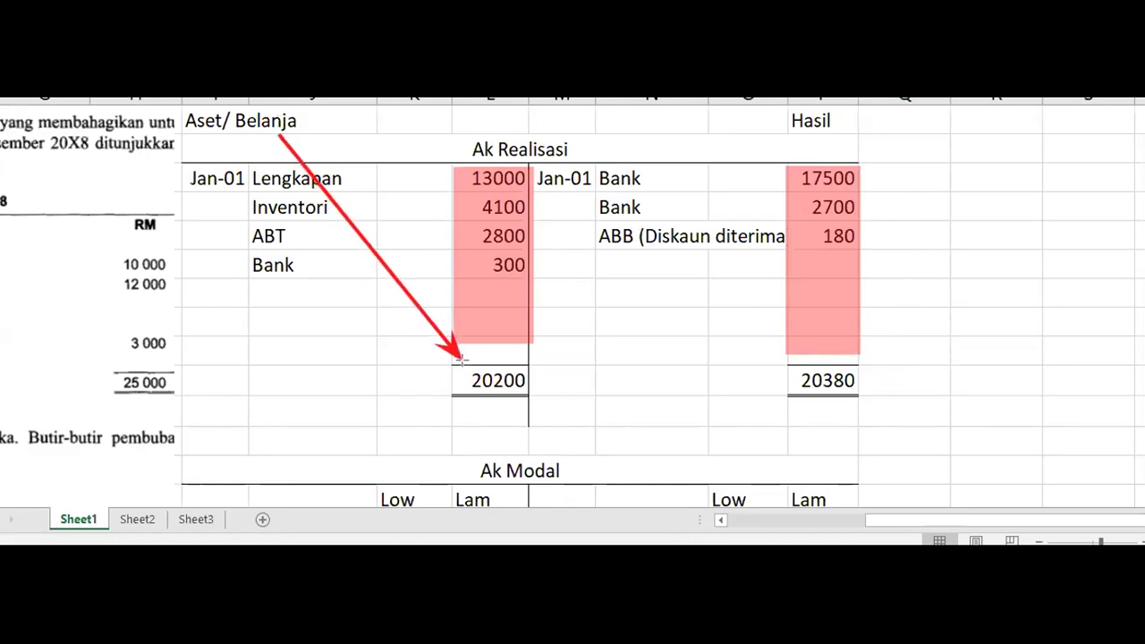
drag(826, 141, 821, 360)
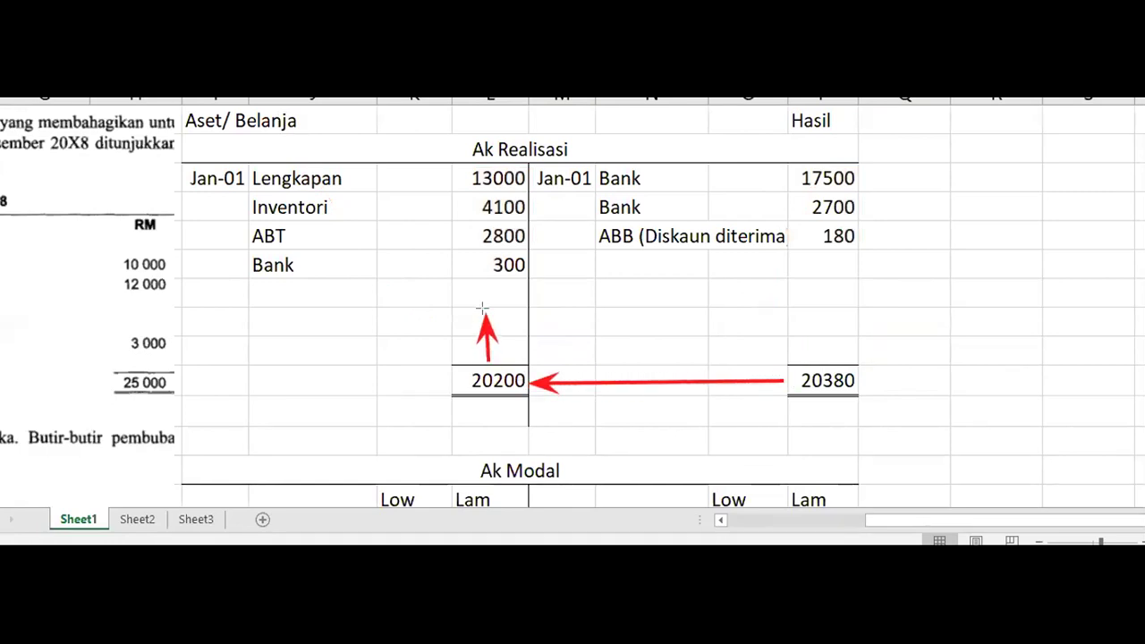
click(313, 293)
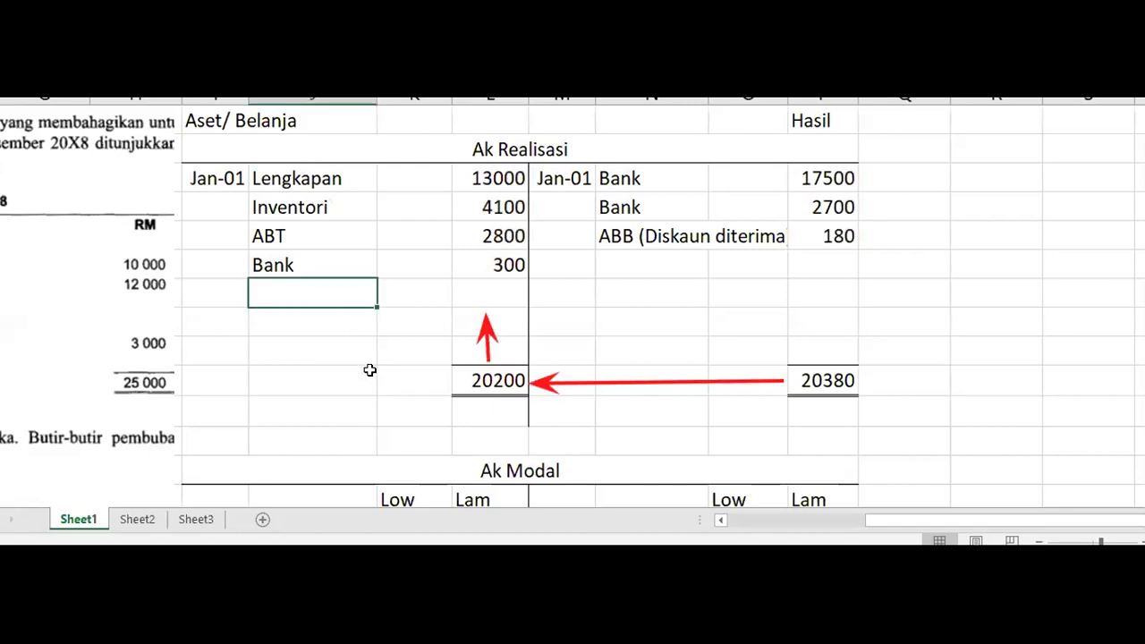
text(Untung R)
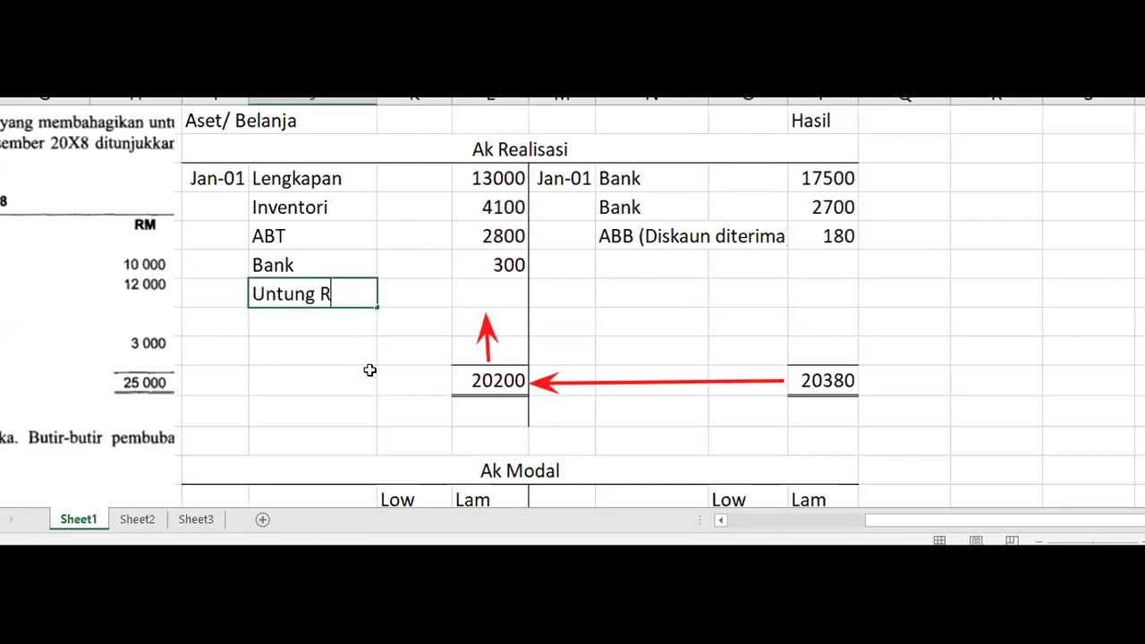
text(ealisasi:)
key(Tab)
key(Tab)
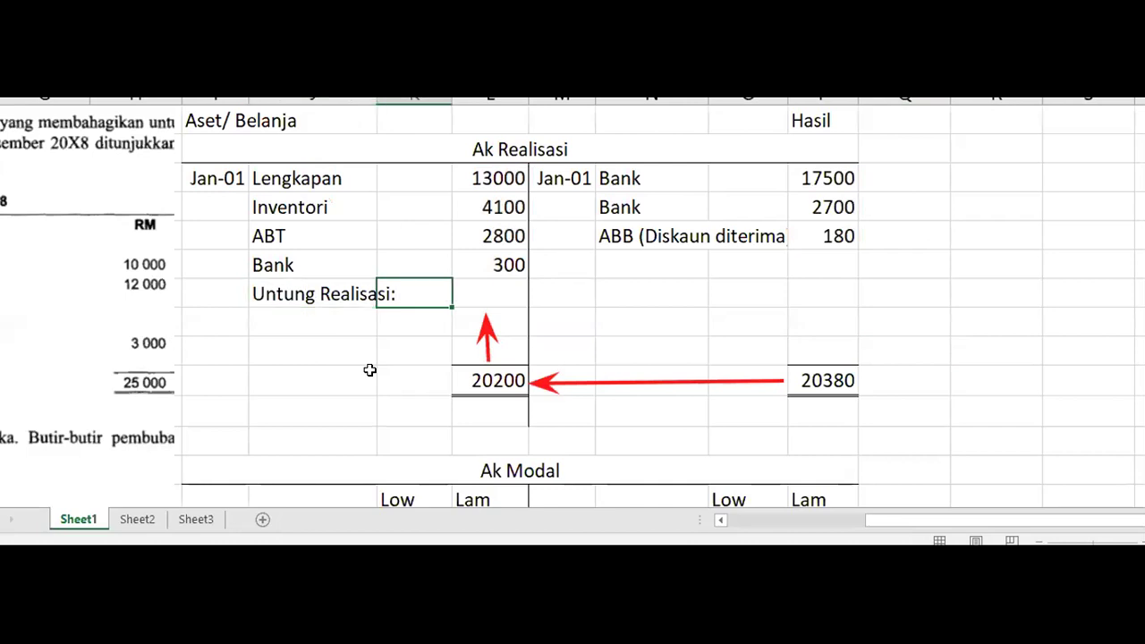
text(=203)
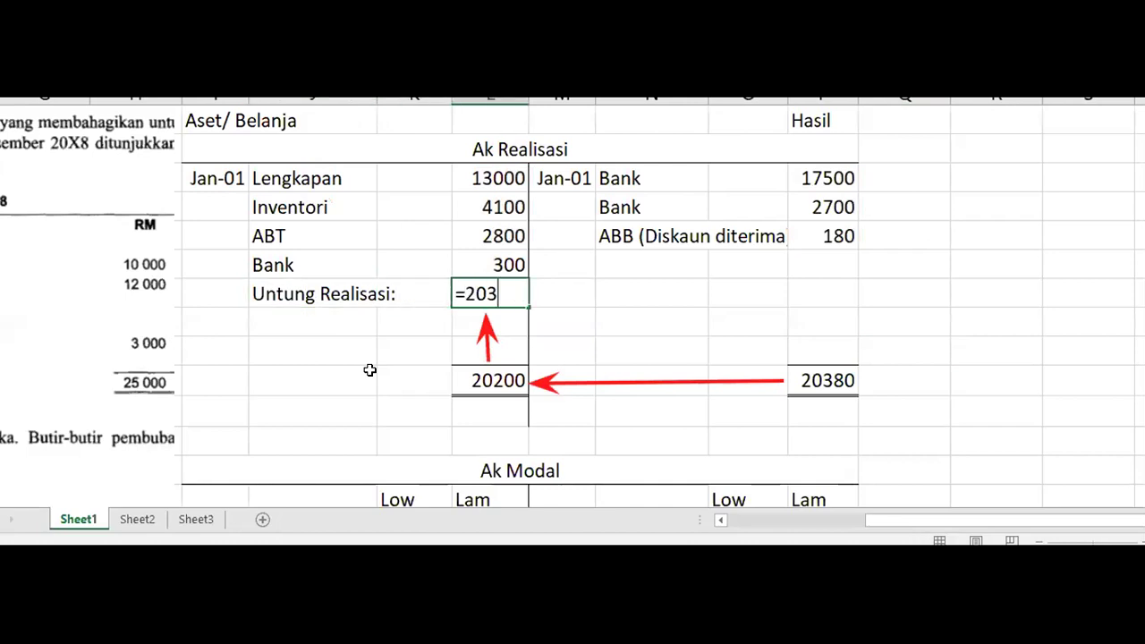
text(80-20200)
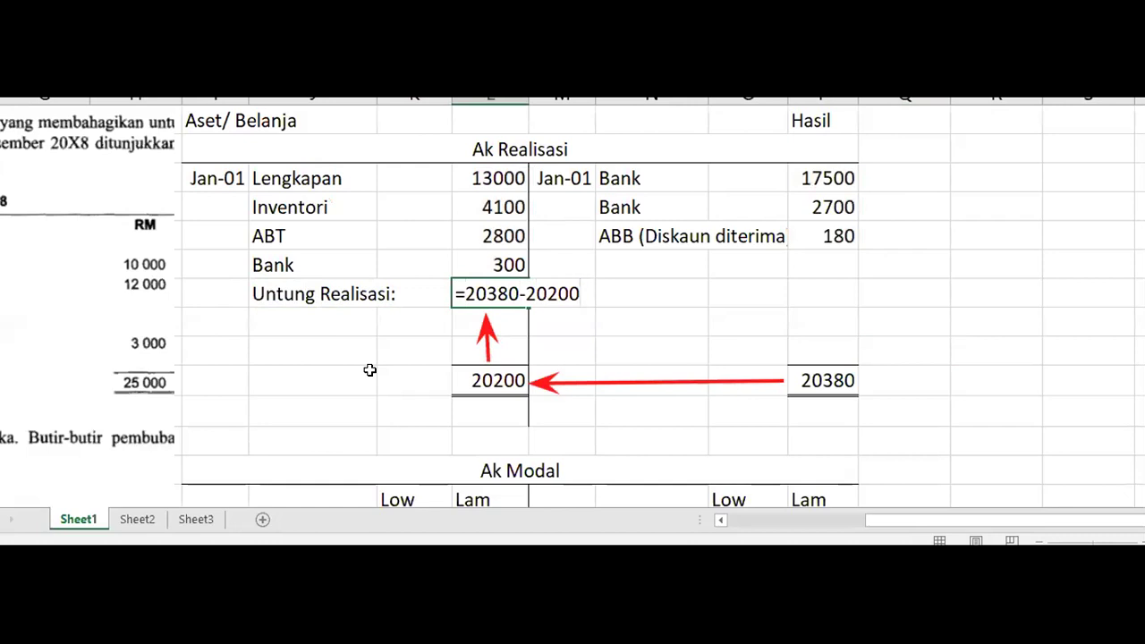
key(Return)
click(498, 293)
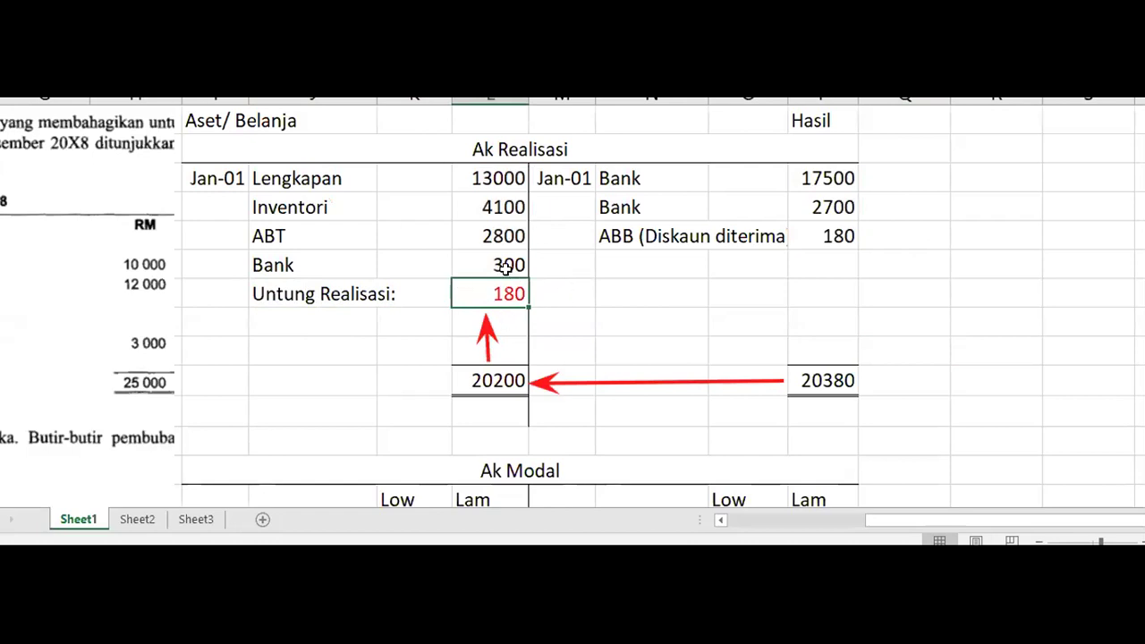
click(653, 313)
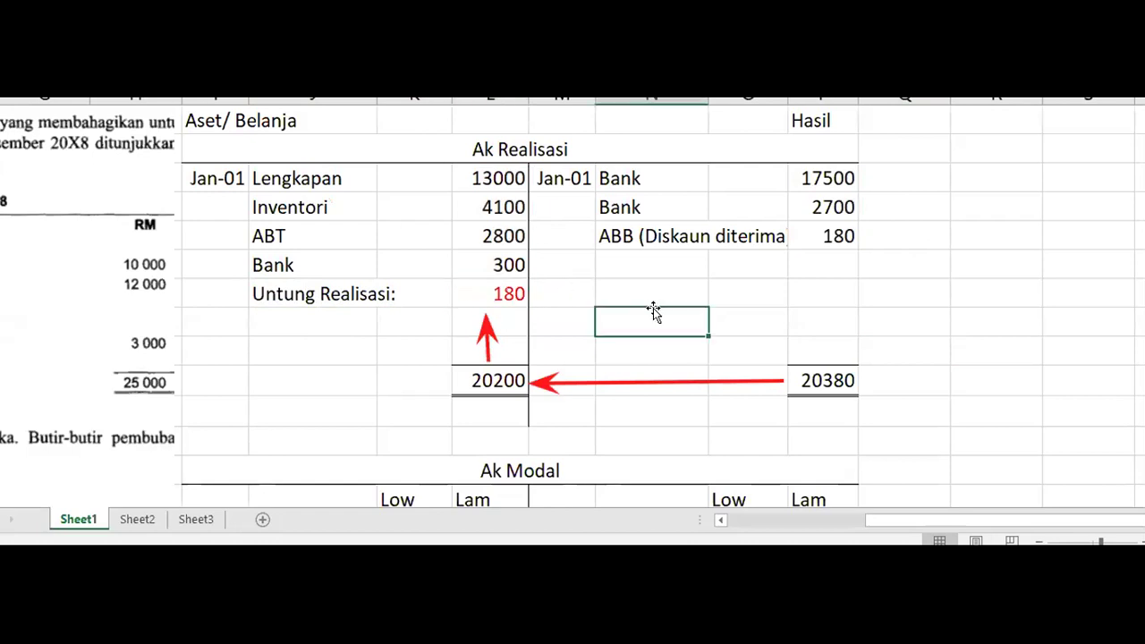
Below Untung Realisasi, add one indented capital line per partner, each reading "Modal", the partner's name and "(1/2)"
click(329, 322)
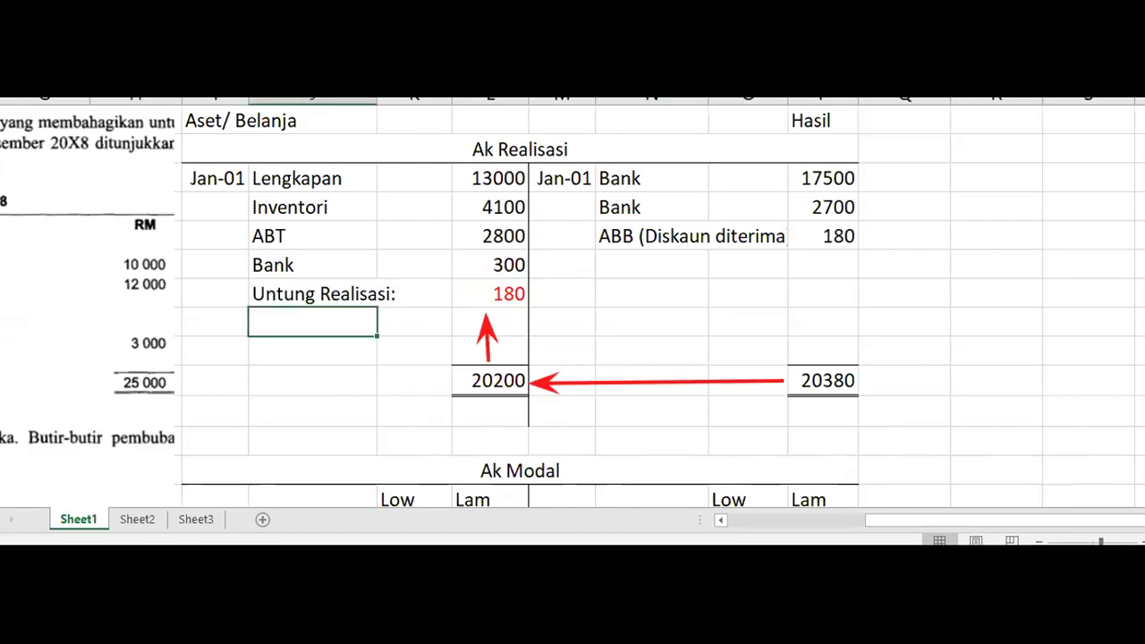
drag(879, 517, 641, 507)
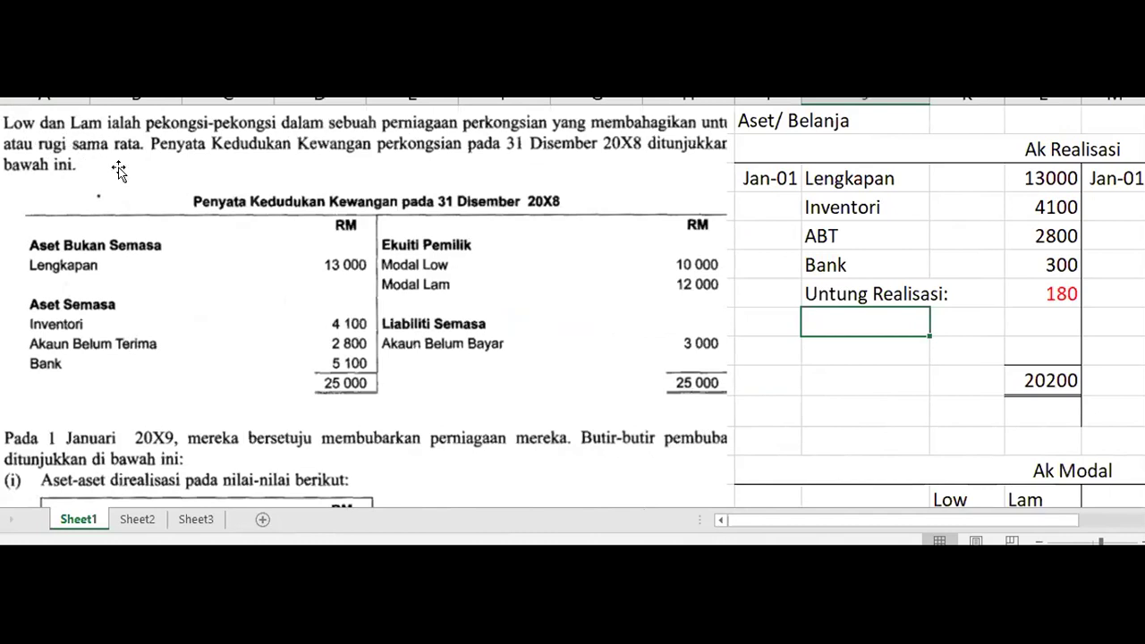
drag(848, 519, 929, 516)
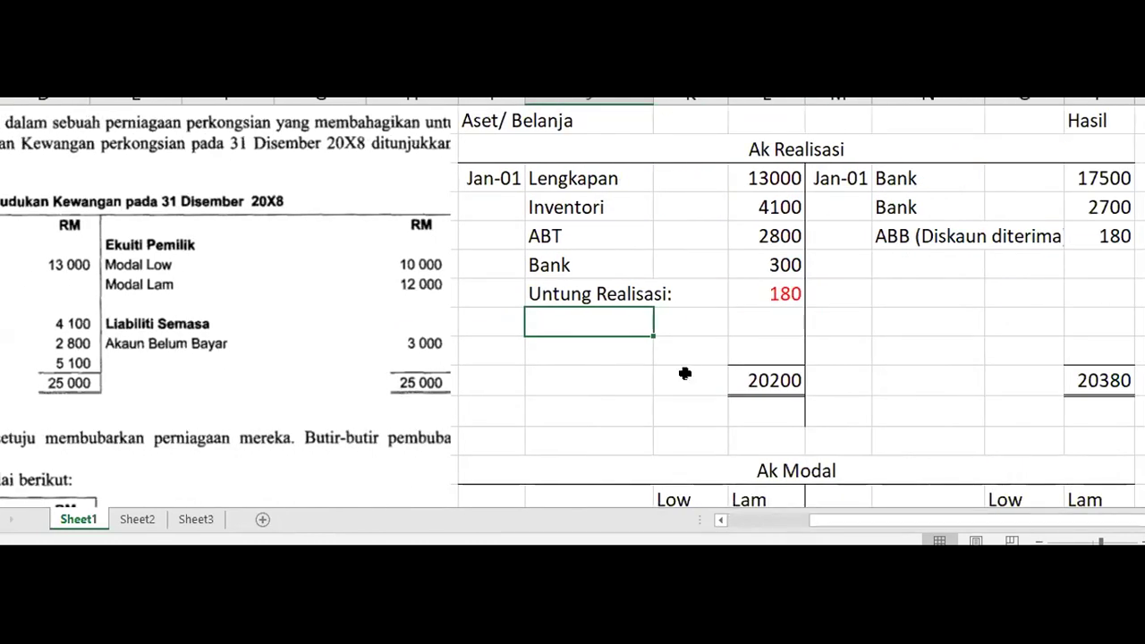
text(Mo)
key(BackSpace)
key(BackSpace)
text(Modal )
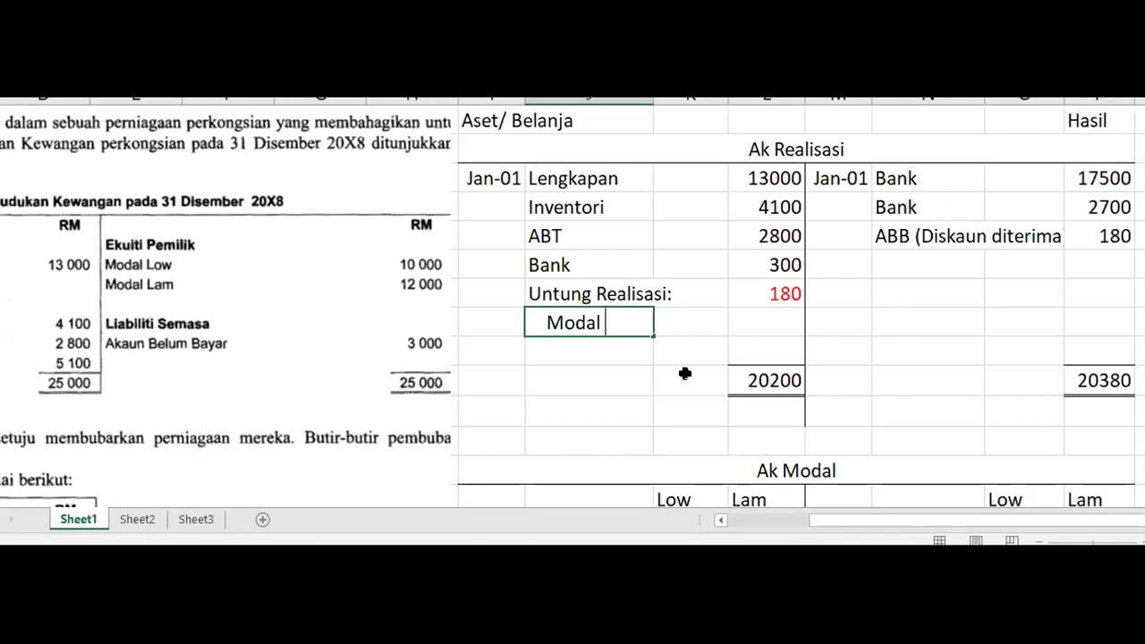
text(Low: (1/2))
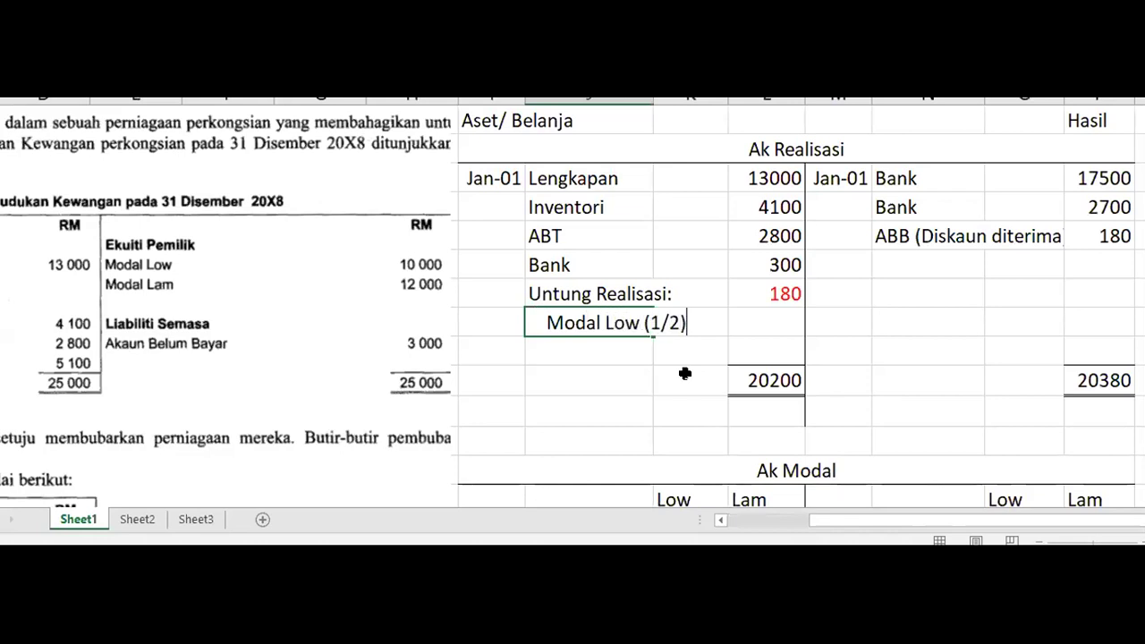
key(Return)
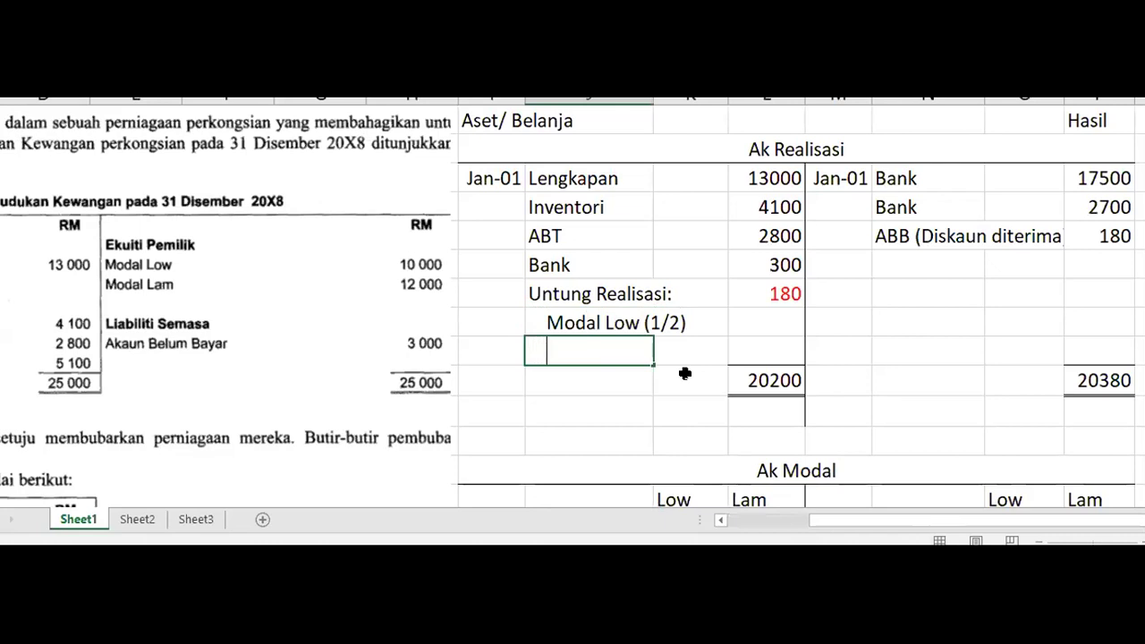
text(Modal Lam)
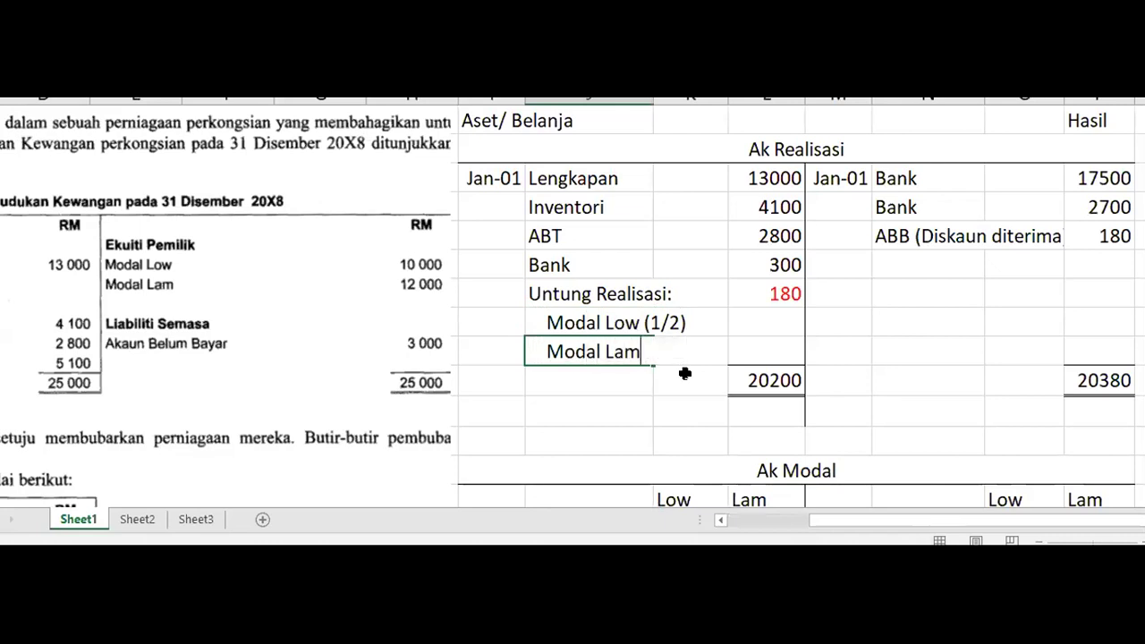
text( (1/2))
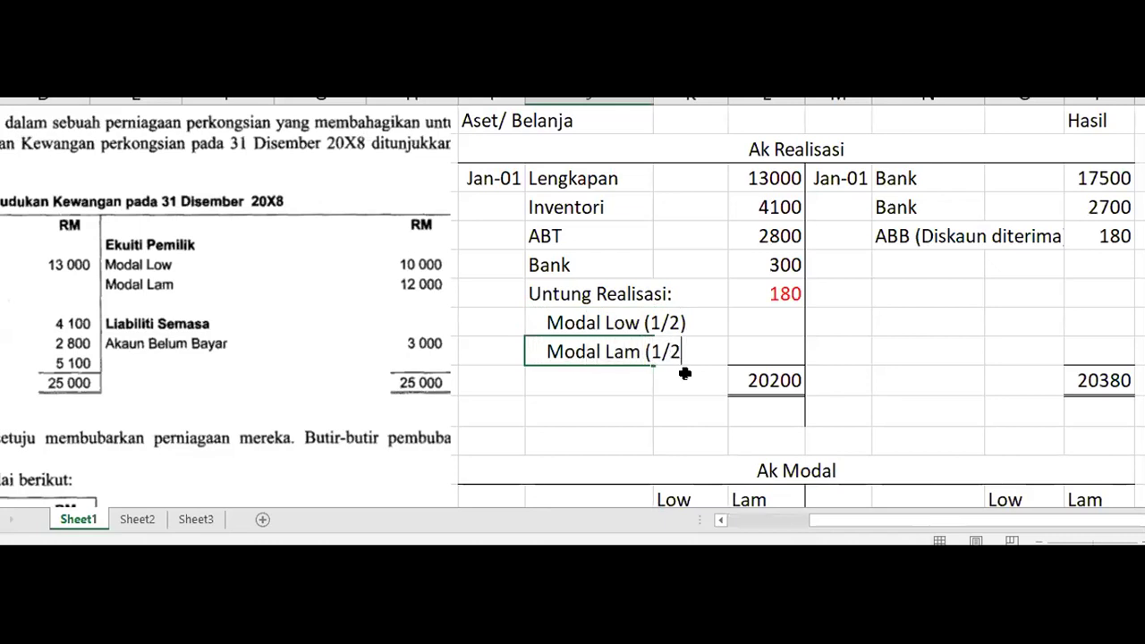
Enter 90 beside each partner's capital line in Ak Realisasi and clear the amount beside Untung Realisasi
key(Tab)
key(Tab)
key(Up)
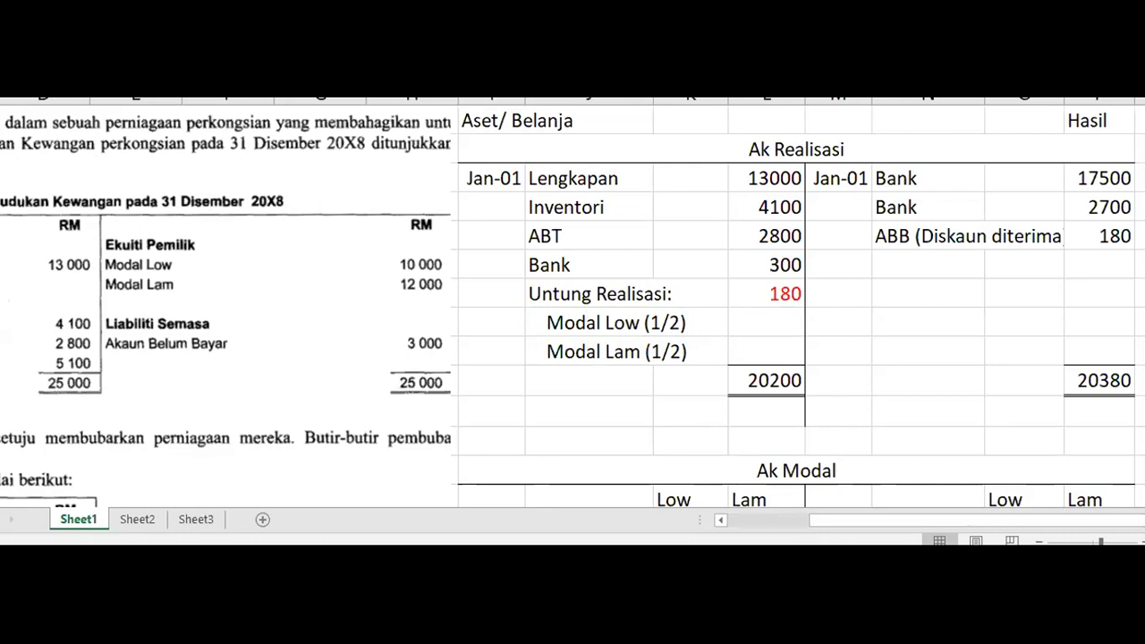
click(766, 317)
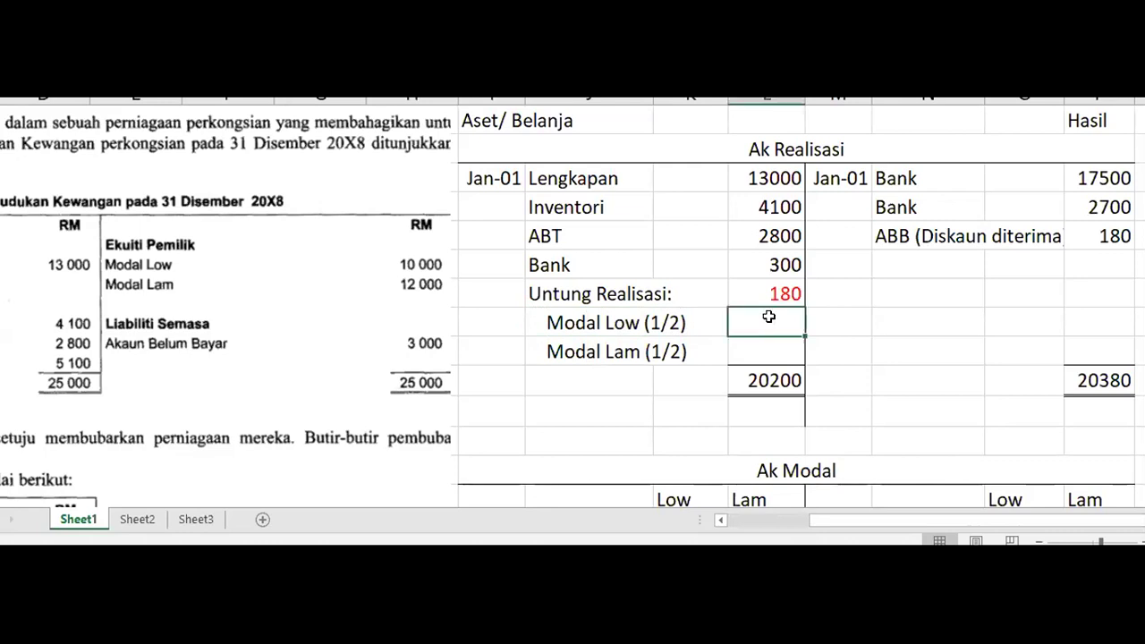
text(90)
key(Return)
text(90)
key(Up)
key(Up)
key(Delete)
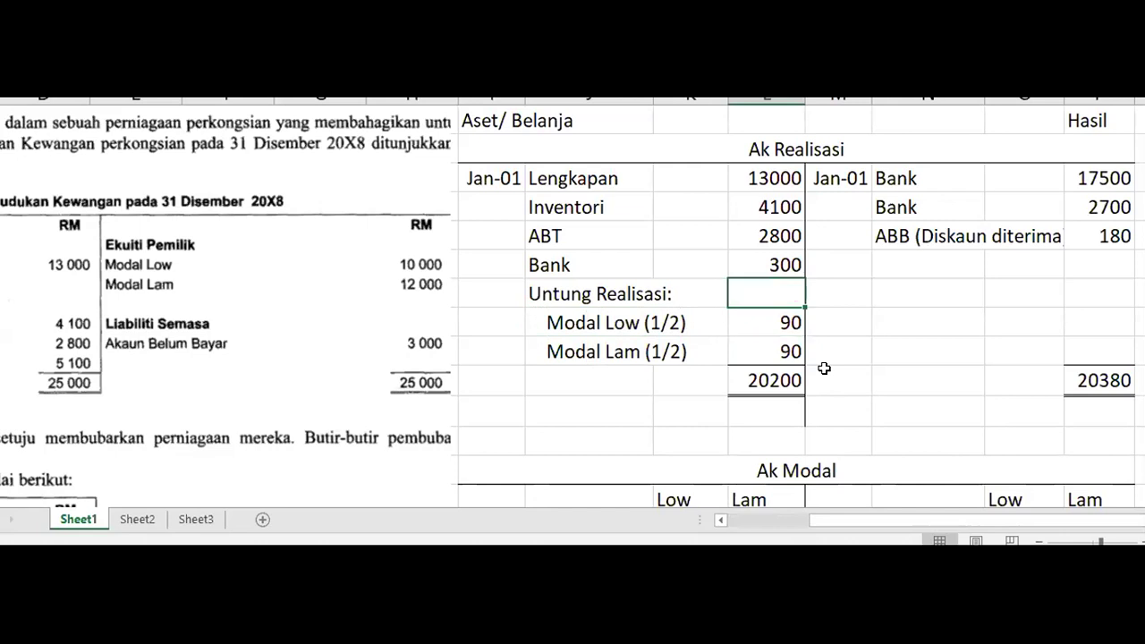
Replace Ak Realisasi's debit total with 20380
click(879, 400)
scroll(572, 304, right, 3)
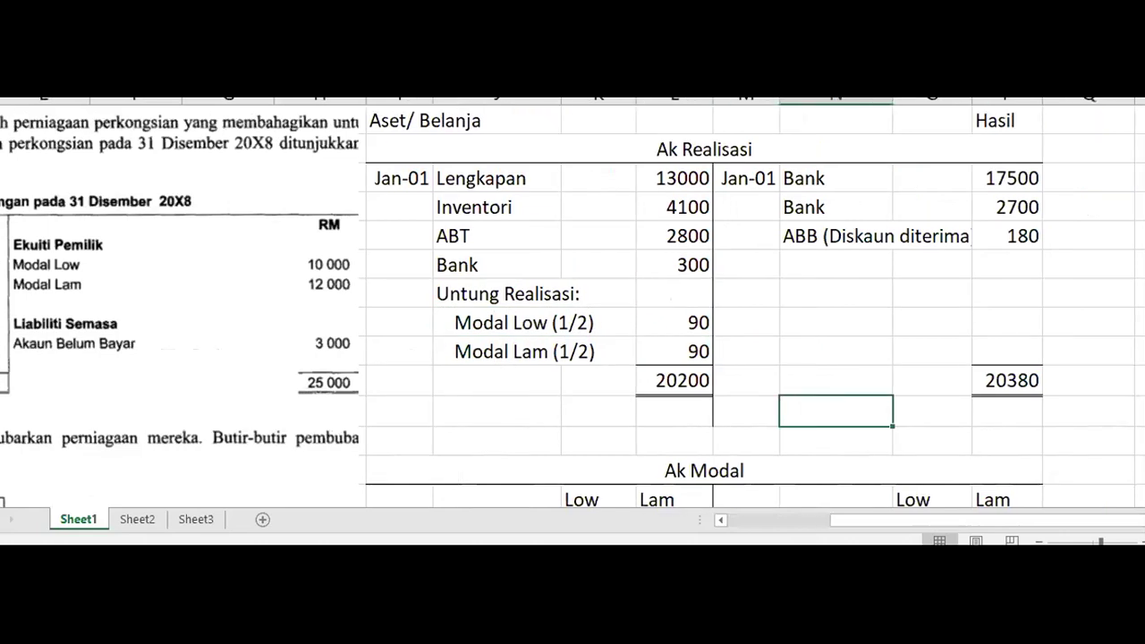
click(918, 400)
click(470, 382)
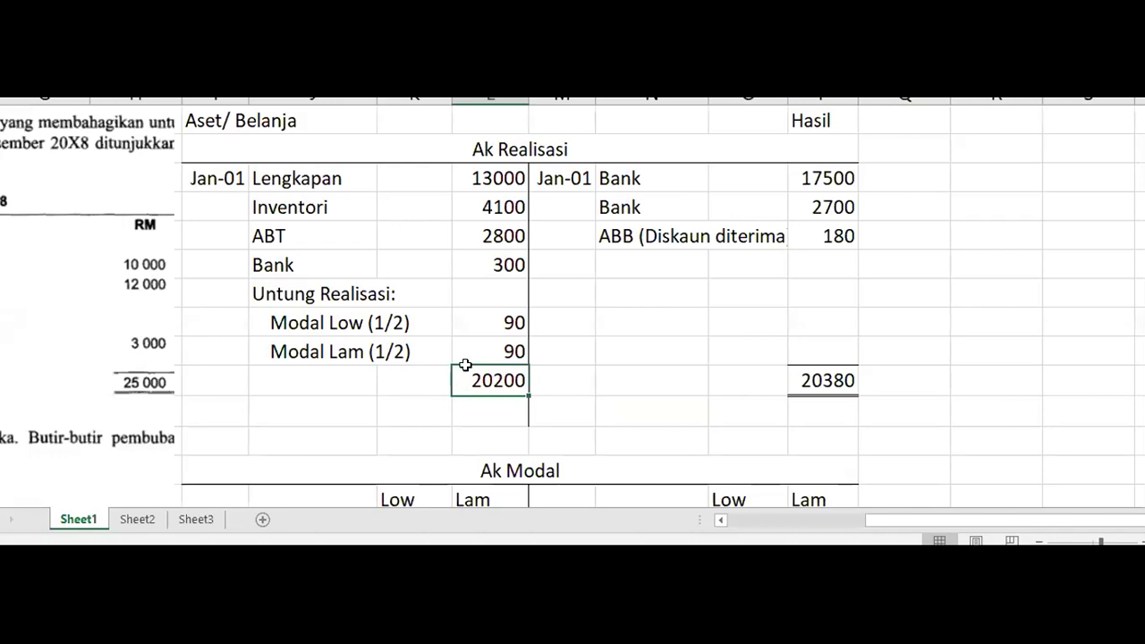
text(20380)
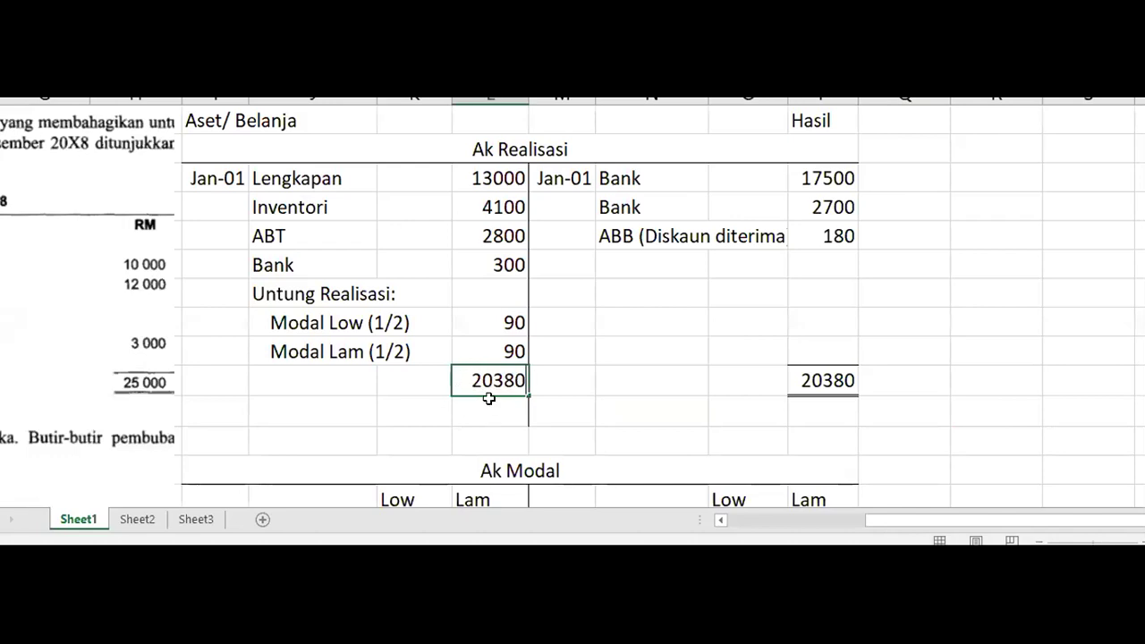
click(930, 383)
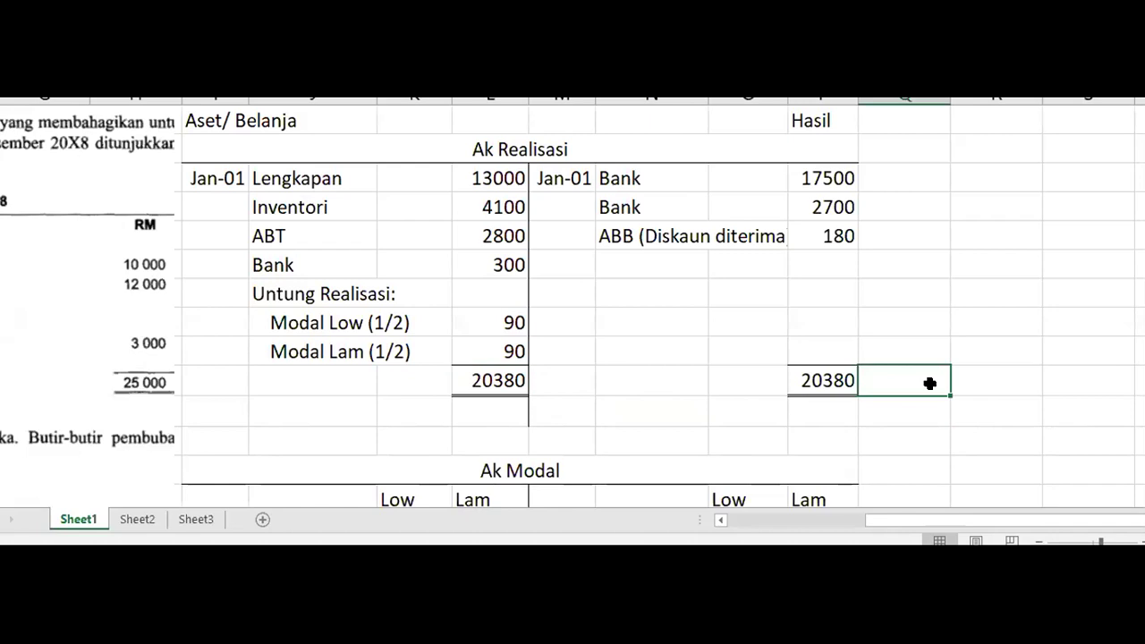
click(1011, 349)
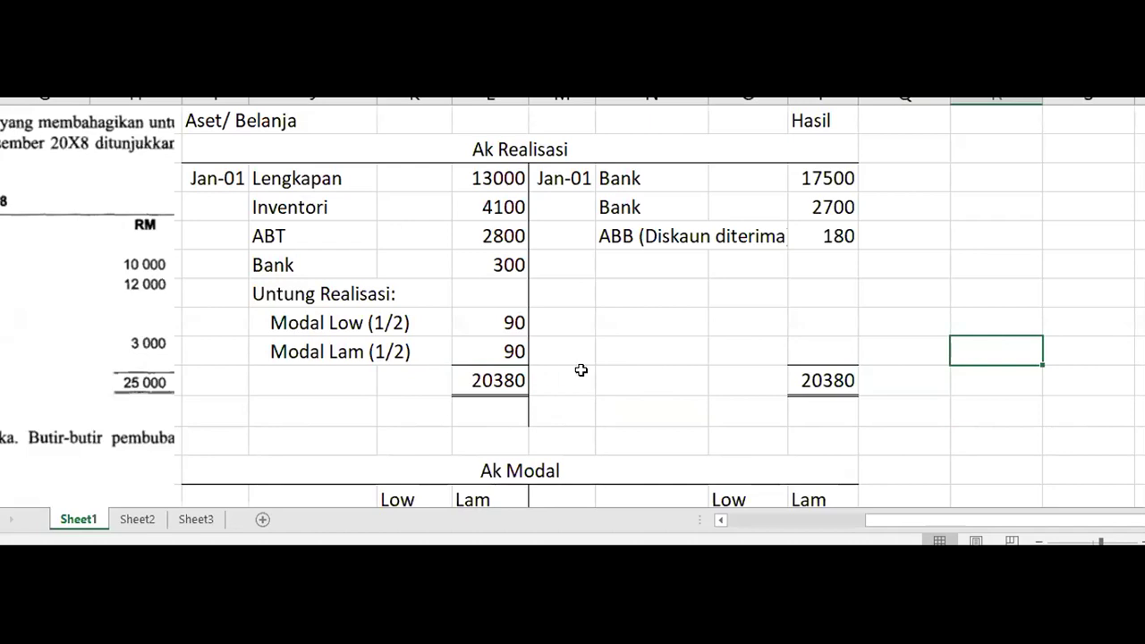
click(977, 420)
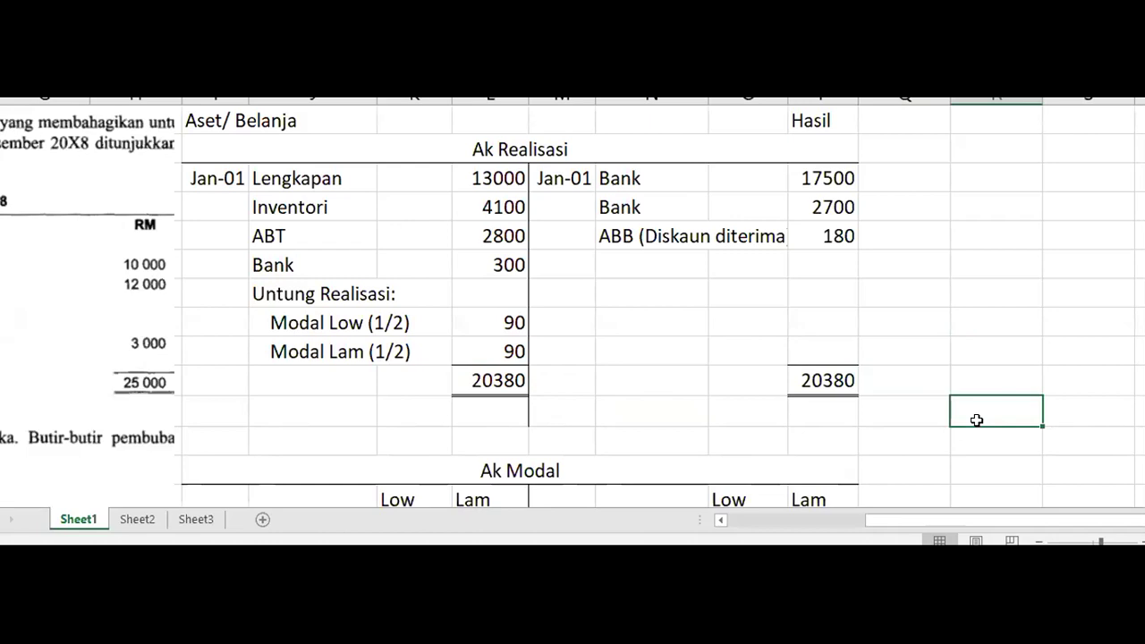
scroll(977, 420, down, 1)
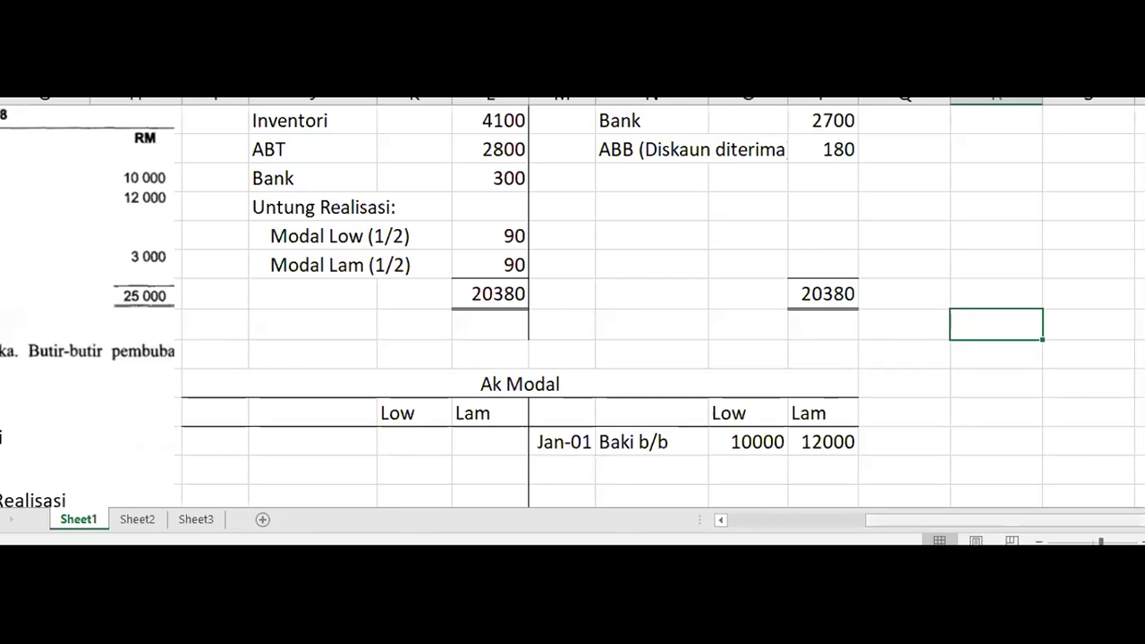
scroll(572, 306, down, 1)
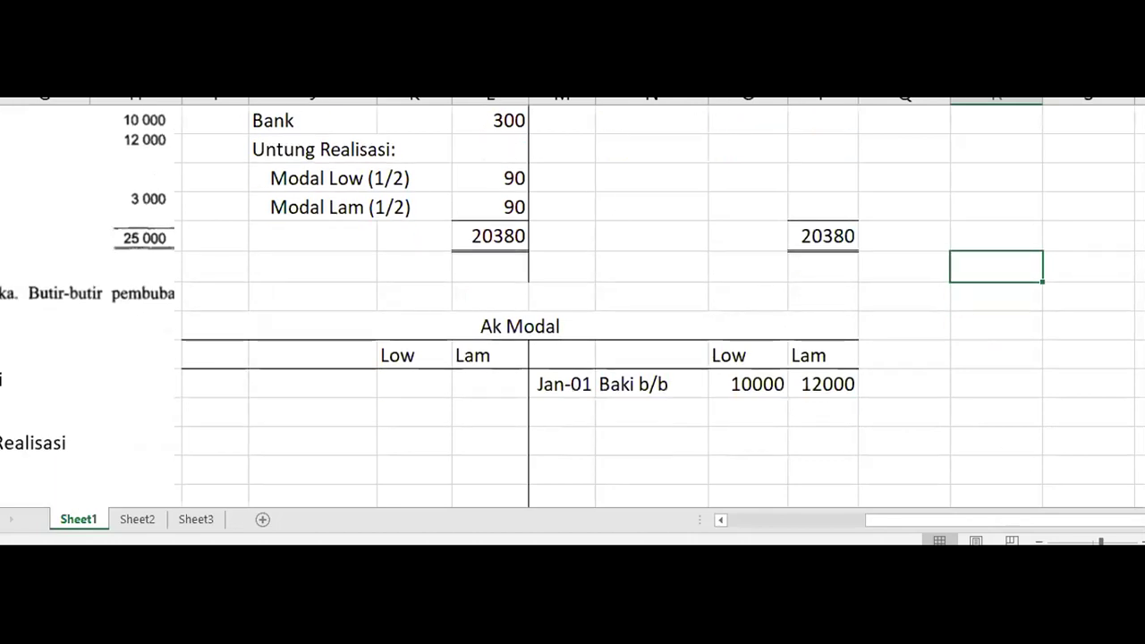
drag(531, 178, 810, 333)
mouse_move(538, 211)
mouse_down()
mouse_move(541, 230)
mouse_move(732, 347)
mouse_up()
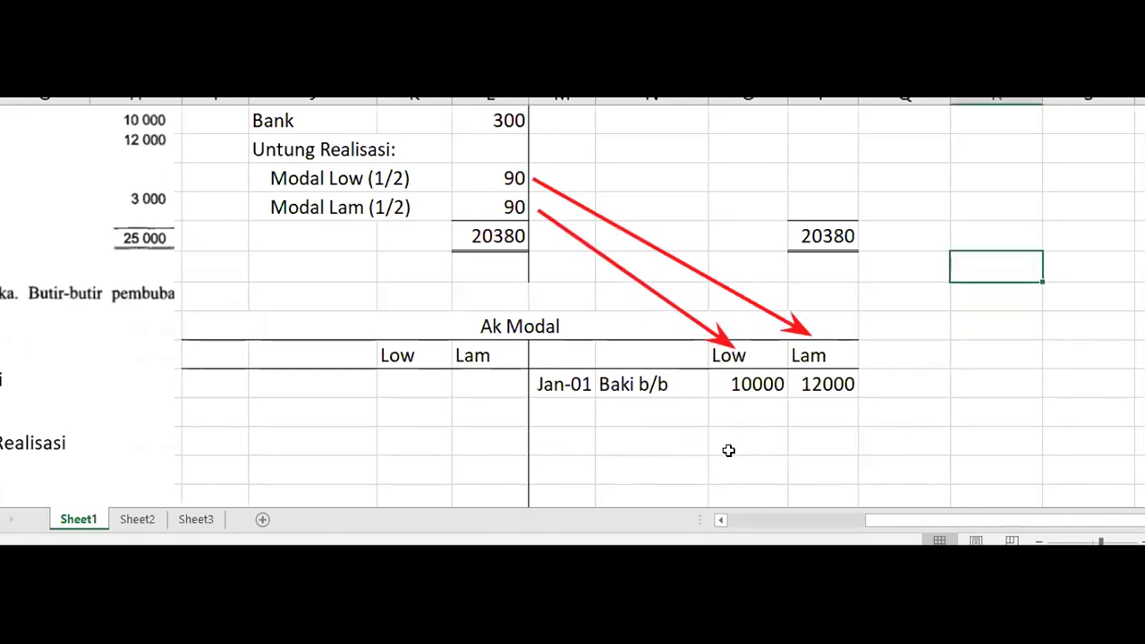
click(797, 431)
click(815, 408)
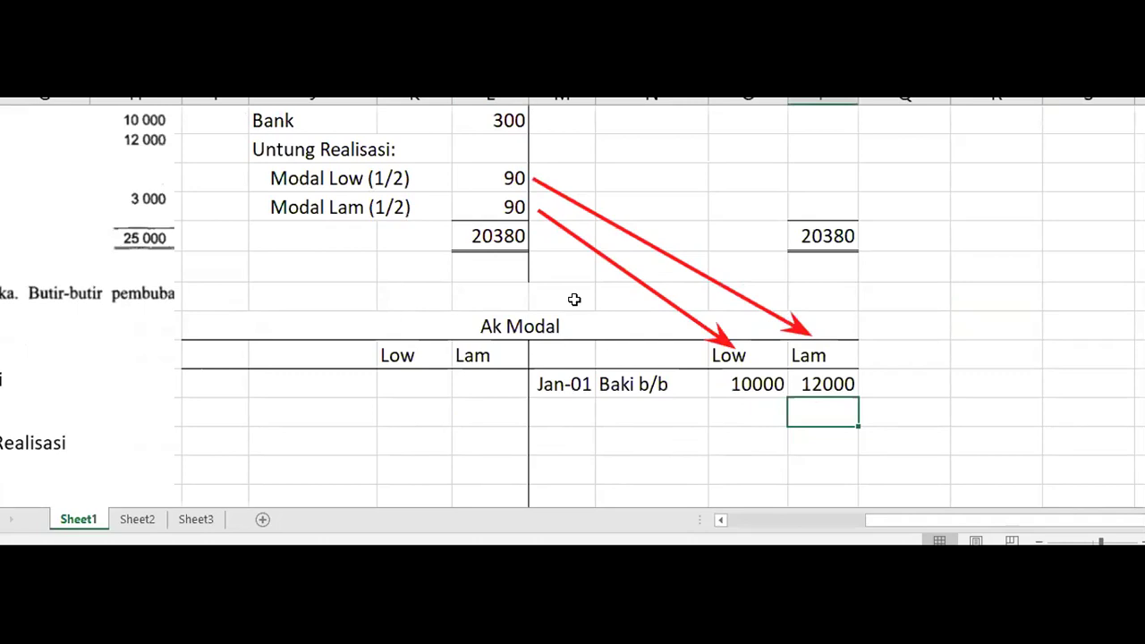
key(Escape)
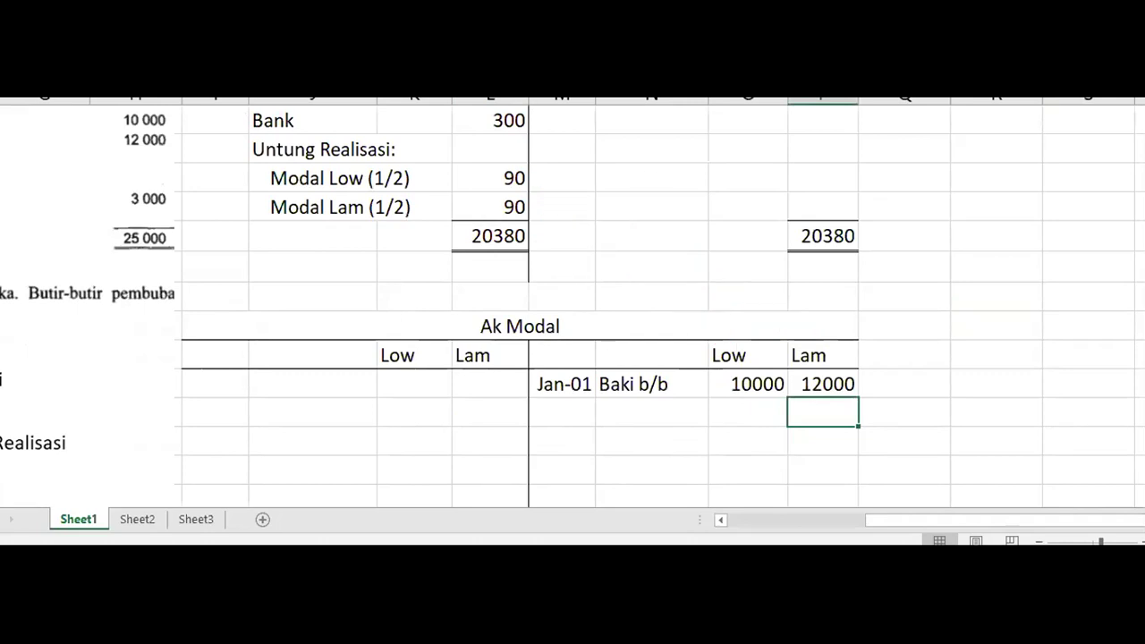
Draw red arrows from both profit shares to the matching Ak Modal credit columns and post 90 for each partner as "Untung Realisasi"
mouse_move(526, 183)
mouse_down()
mouse_move(739, 350)
mouse_move(729, 352)
mouse_up()
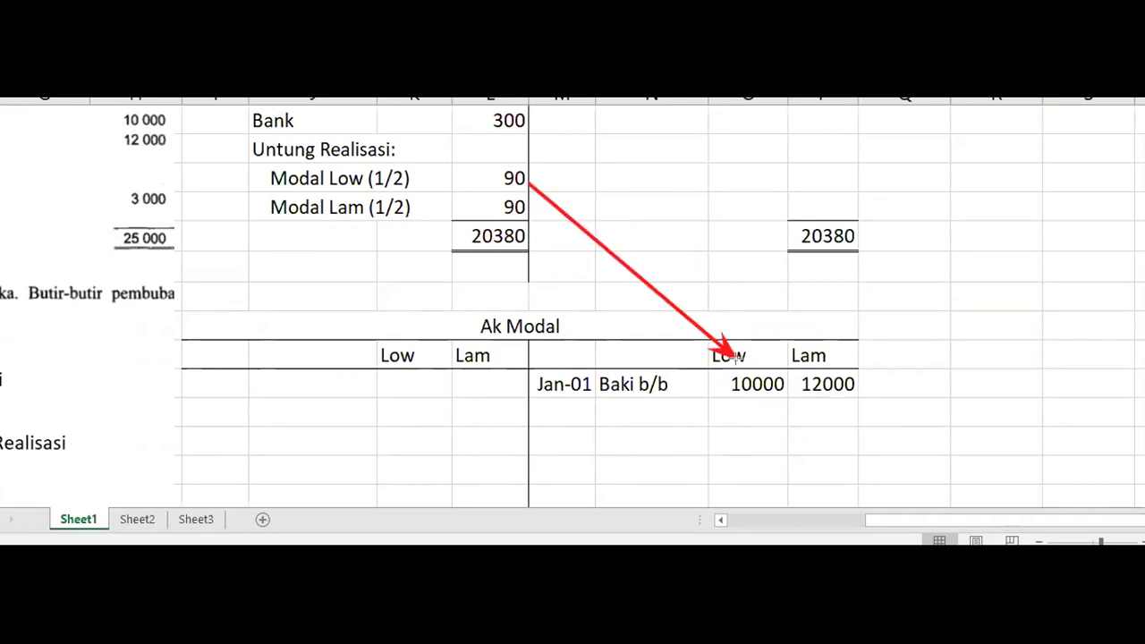
drag(524, 208, 821, 355)
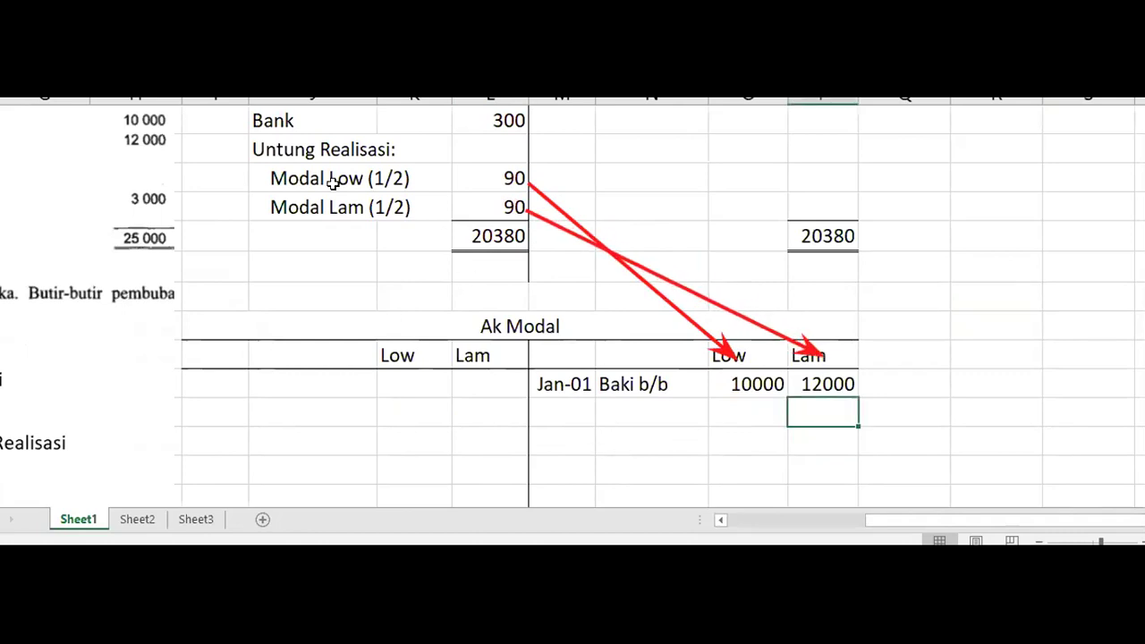
click(769, 414)
text(90)
key(Tab)
key(Left)
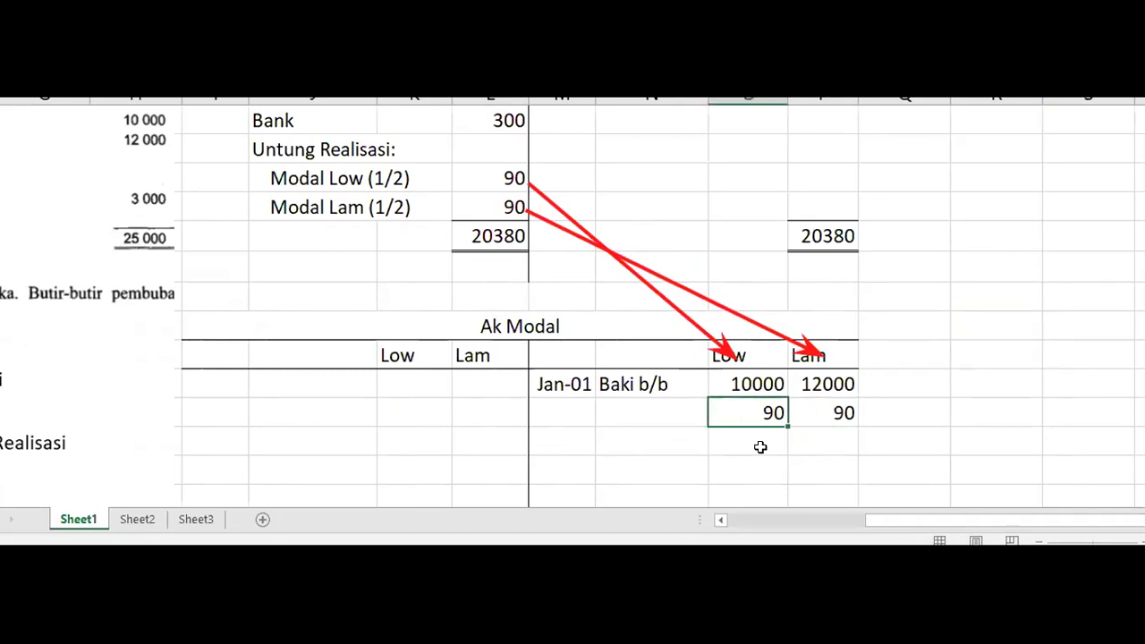
key(Left)
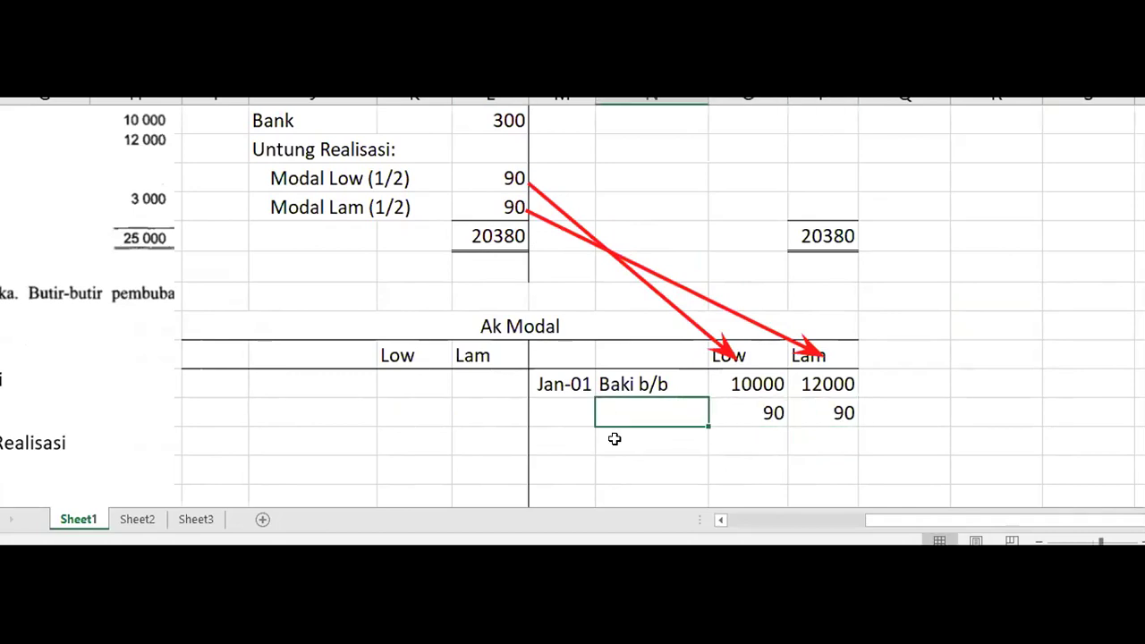
text(Untung )
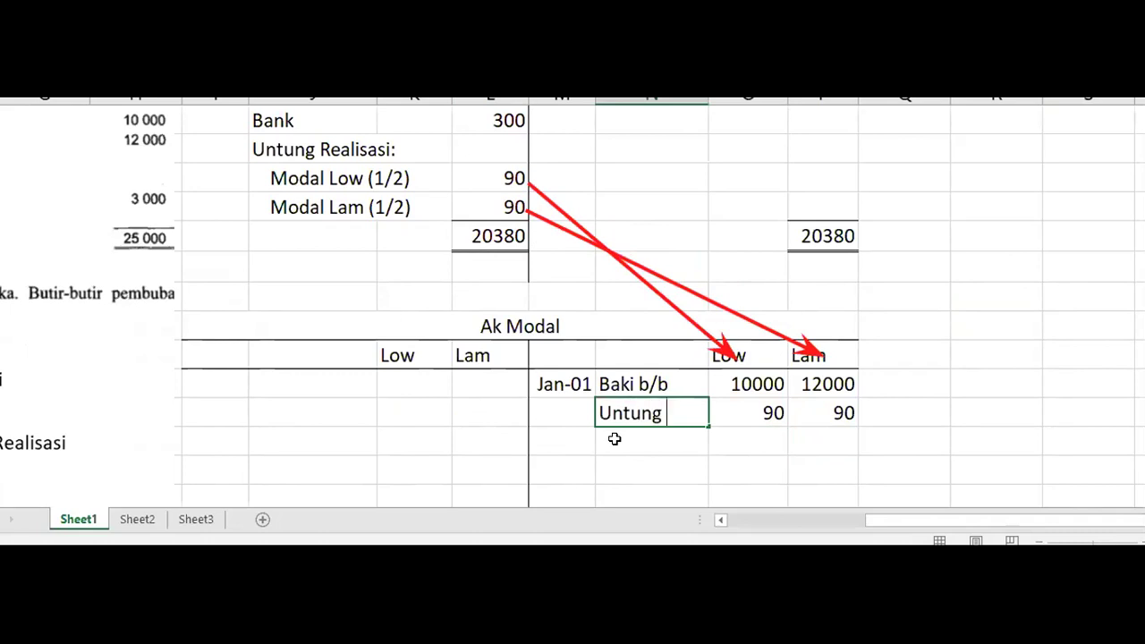
text(Realisasi)
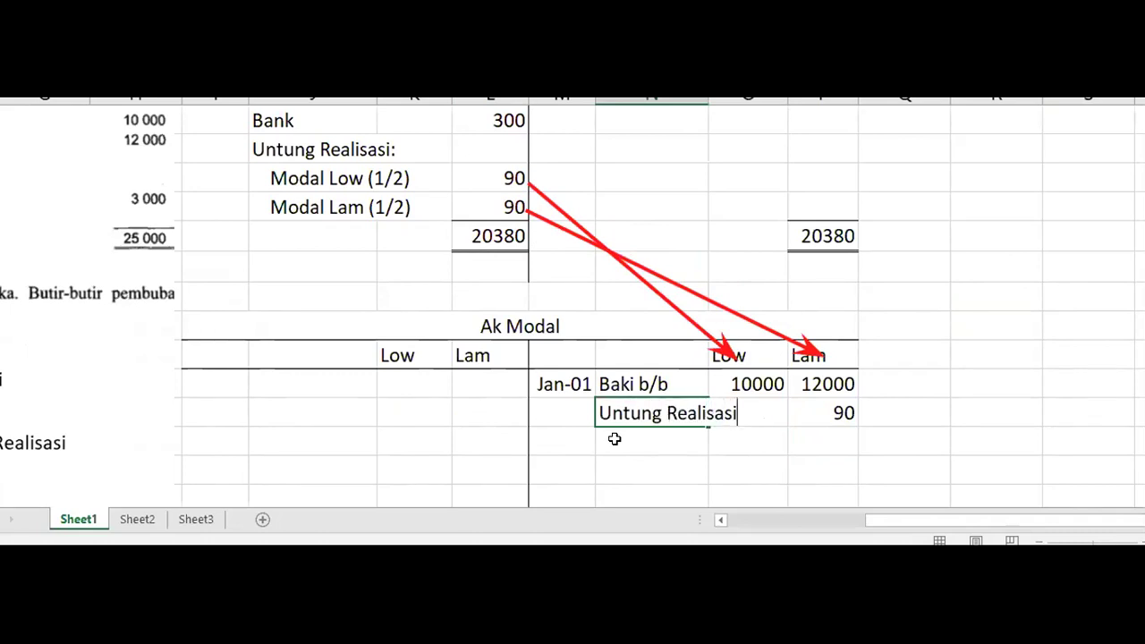
Finish the "Untung Realisasi" entry in Ak Modal and widen the credit description column to fit its full text
key(Return)
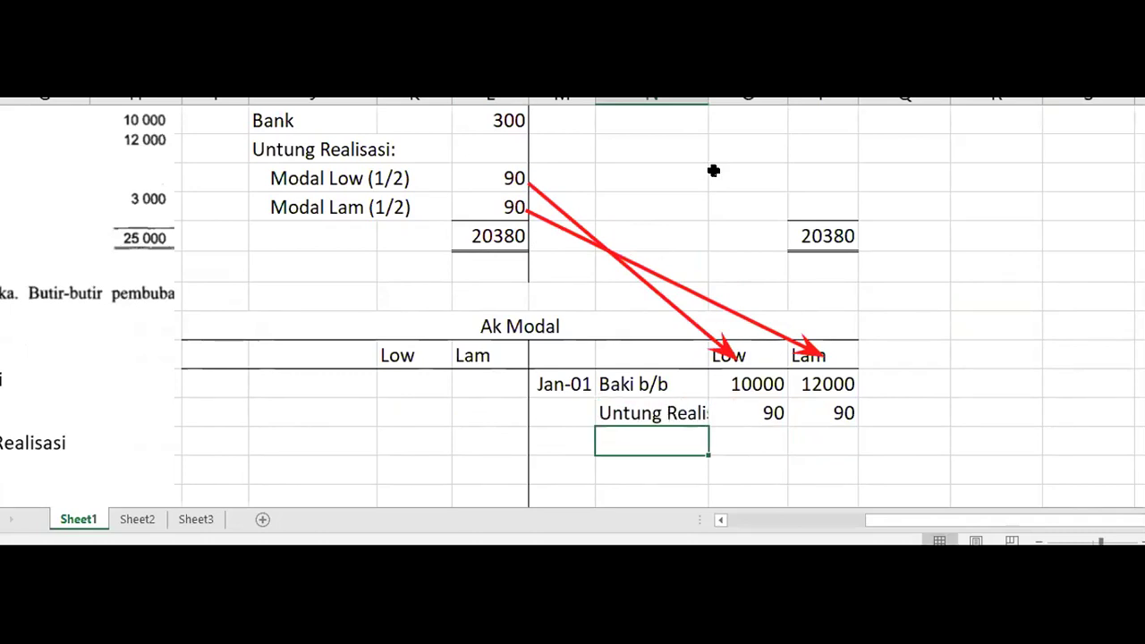
drag(709, 103, 748, 105)
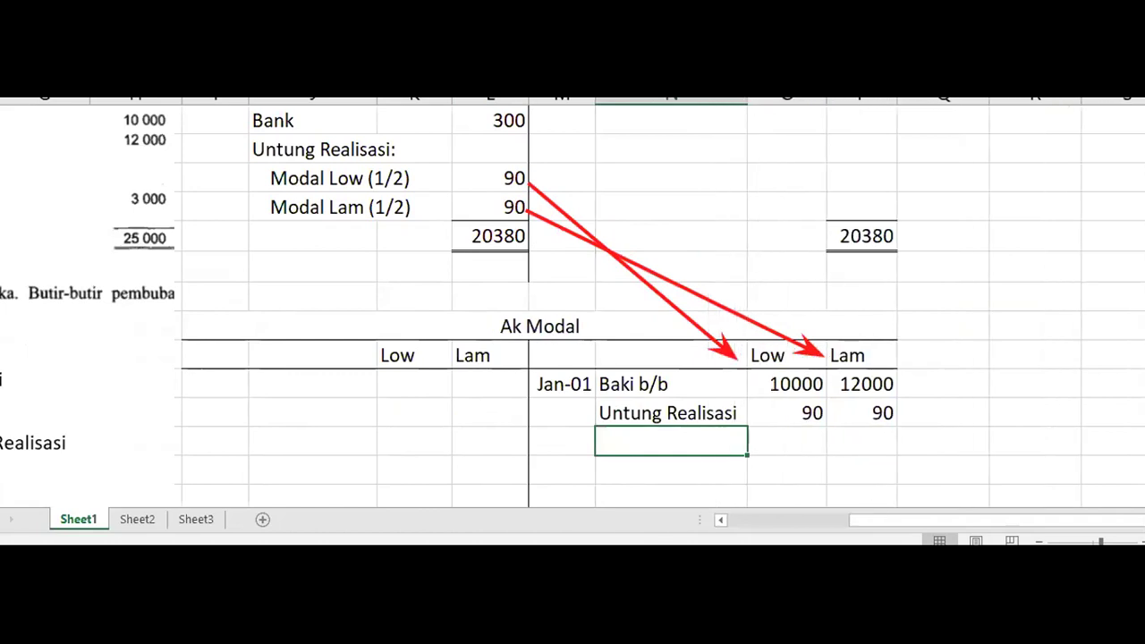
click(983, 372)
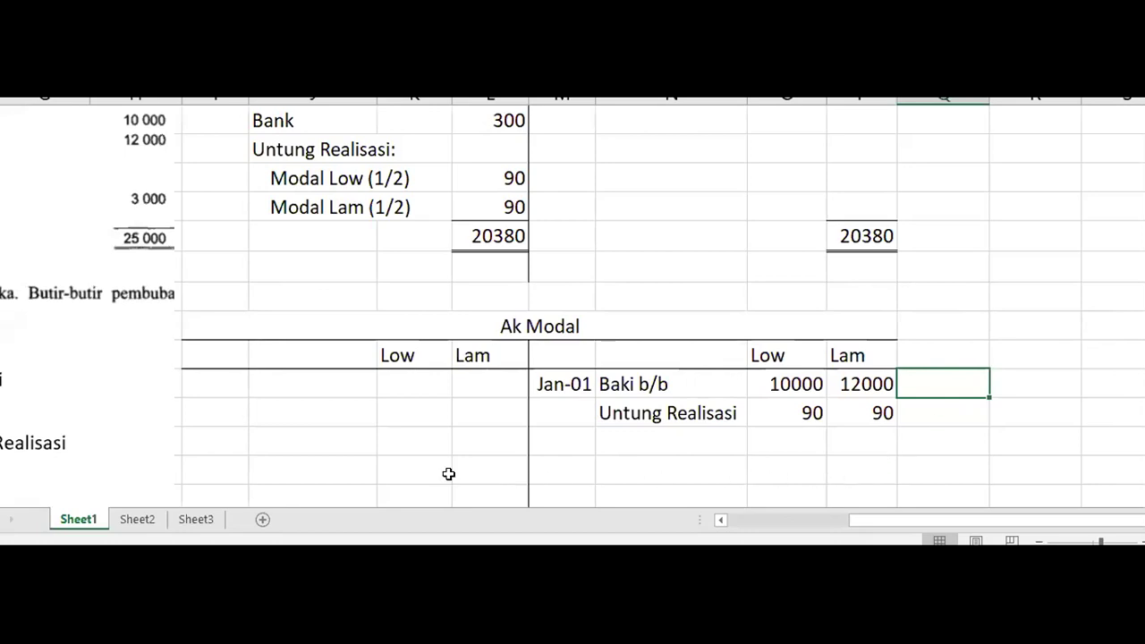
Apply a single top and double bottom border to both partners' total cells on both sides of Ak Modal
drag(448, 474, 457, 468)
ctrl+drag(780, 469, 854, 468)
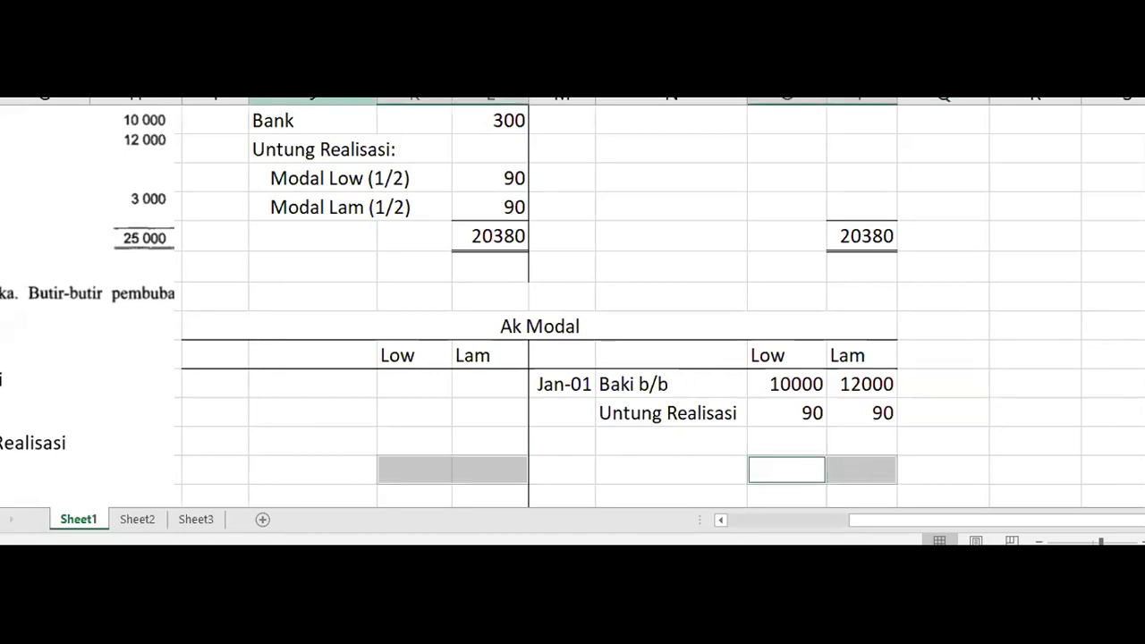
key(alt+h)
key(b)
key(u)
click(975, 421)
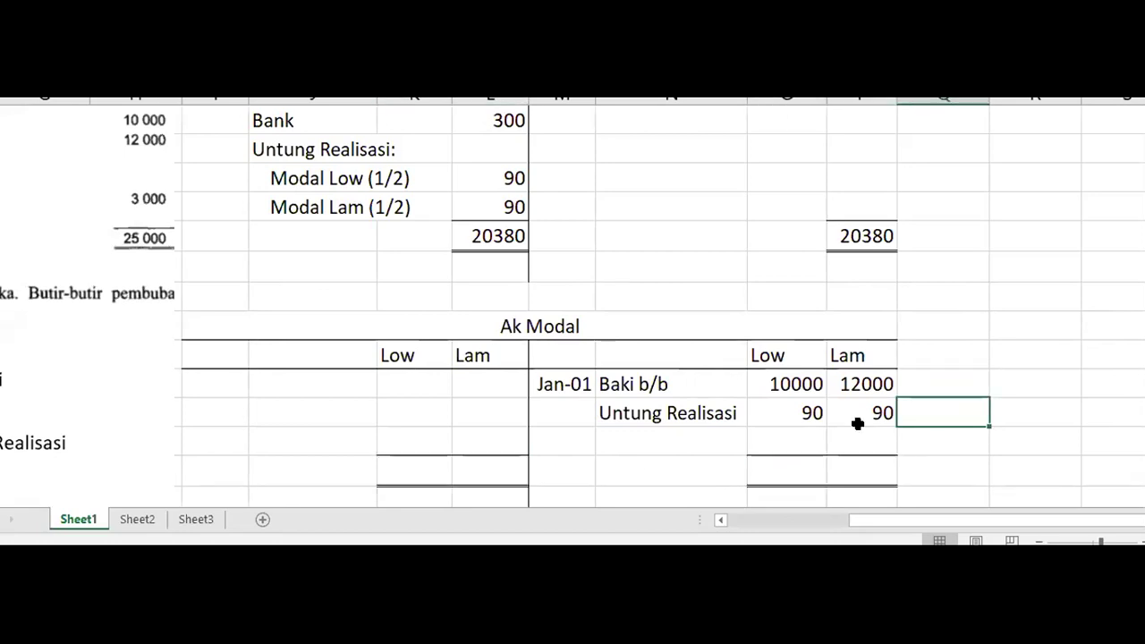
Enter Ak Modal's credit totals, 10090 for the first partner and 12090 for the second
click(860, 469)
text(12090)
key(Left)
text(10090)
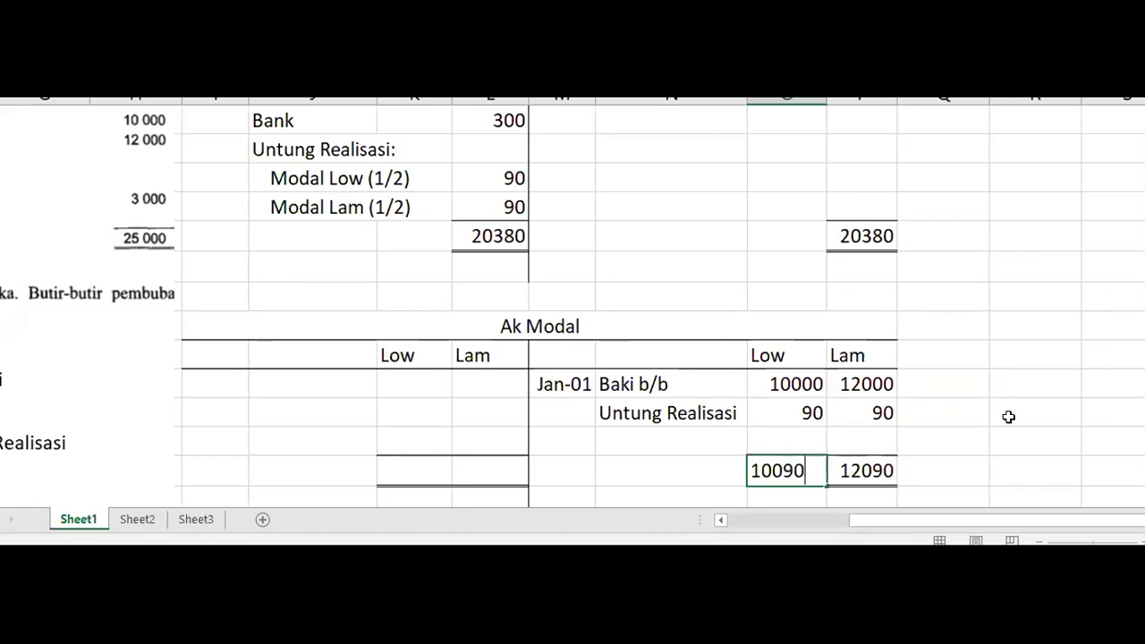
click(1008, 417)
Enter 10090 and 12090 for the two partners in the first debit row of Ak Modal
click(445, 388)
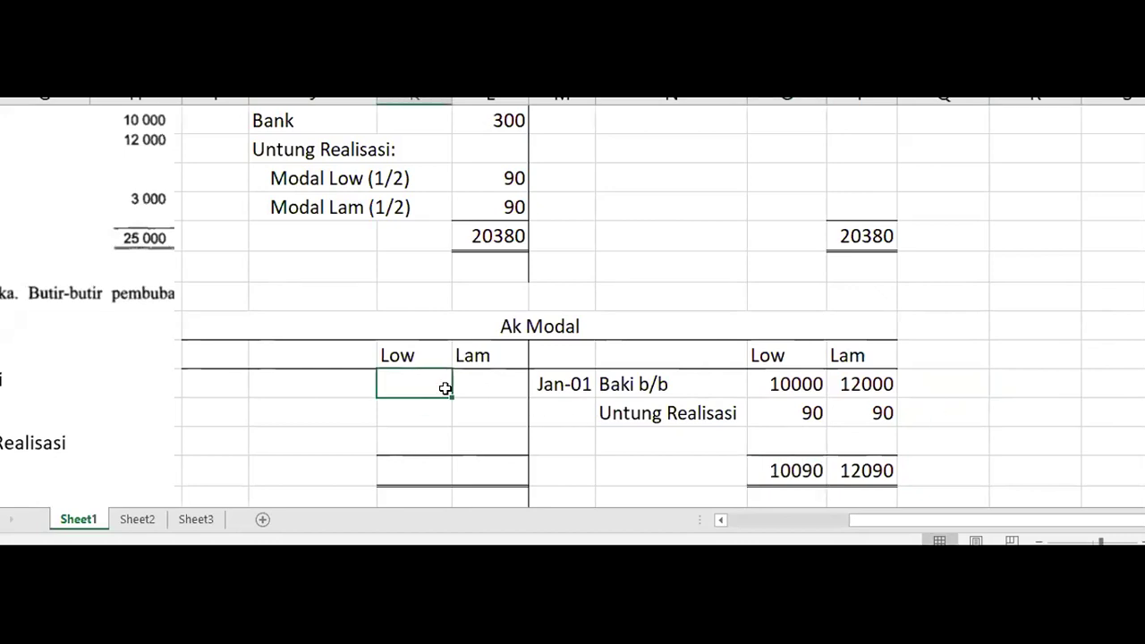
text(10090)
key(Tab)
text(12090)
key(Down)
key(Down)
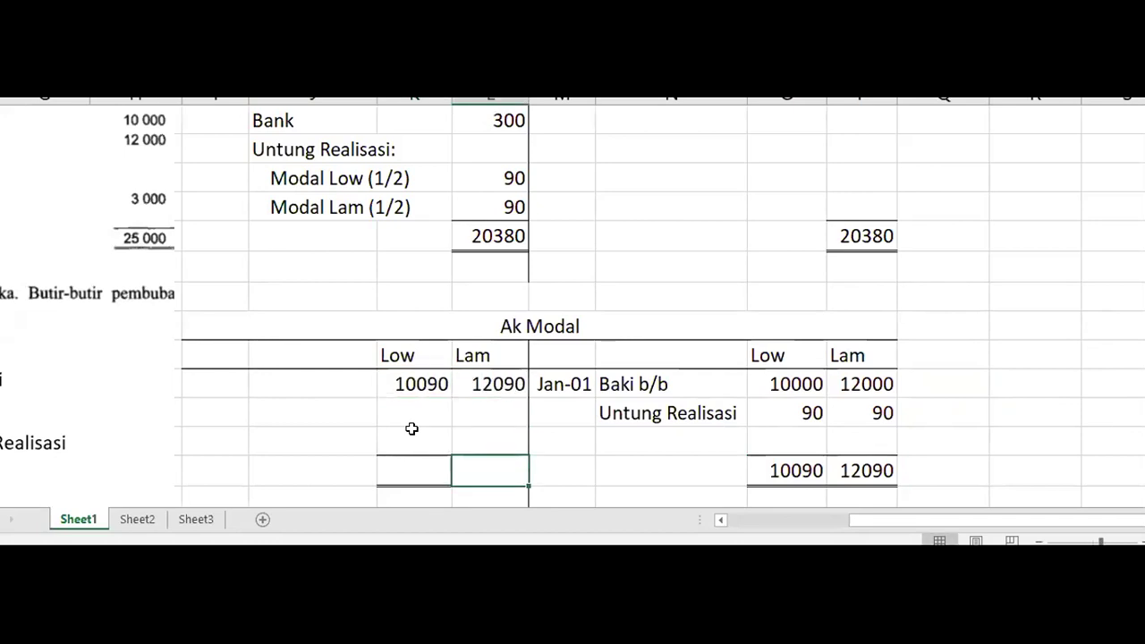
Enter 10090 and 12090 as the partners' debit totals in Ak Modal
key(Left)
text(10090)
key(ctrl+Return)
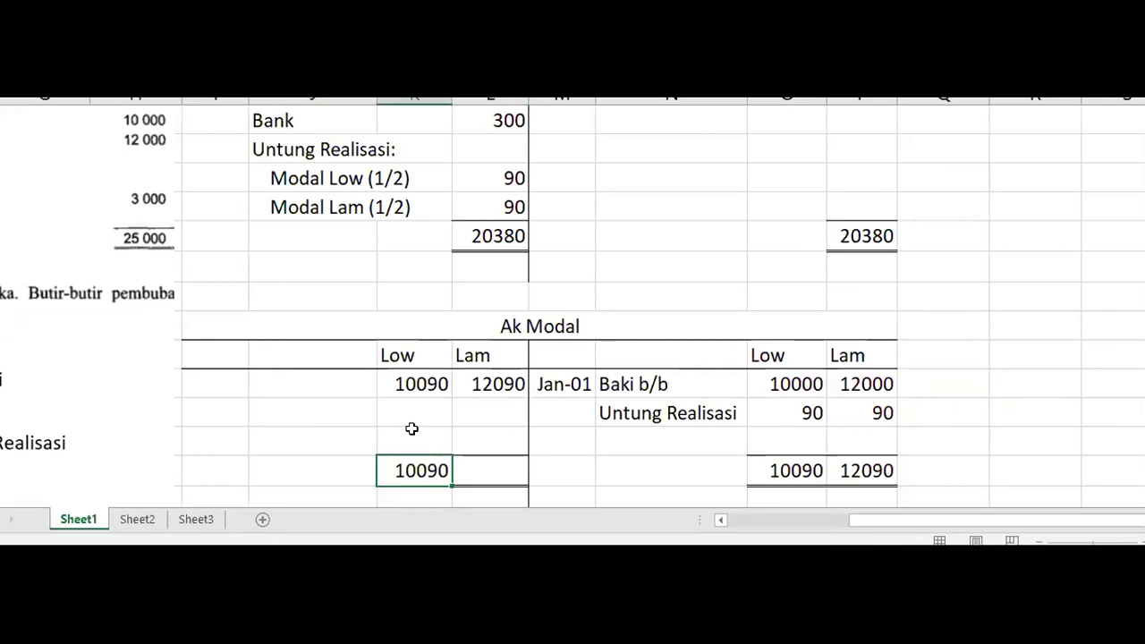
key(Tab)
text(12090)
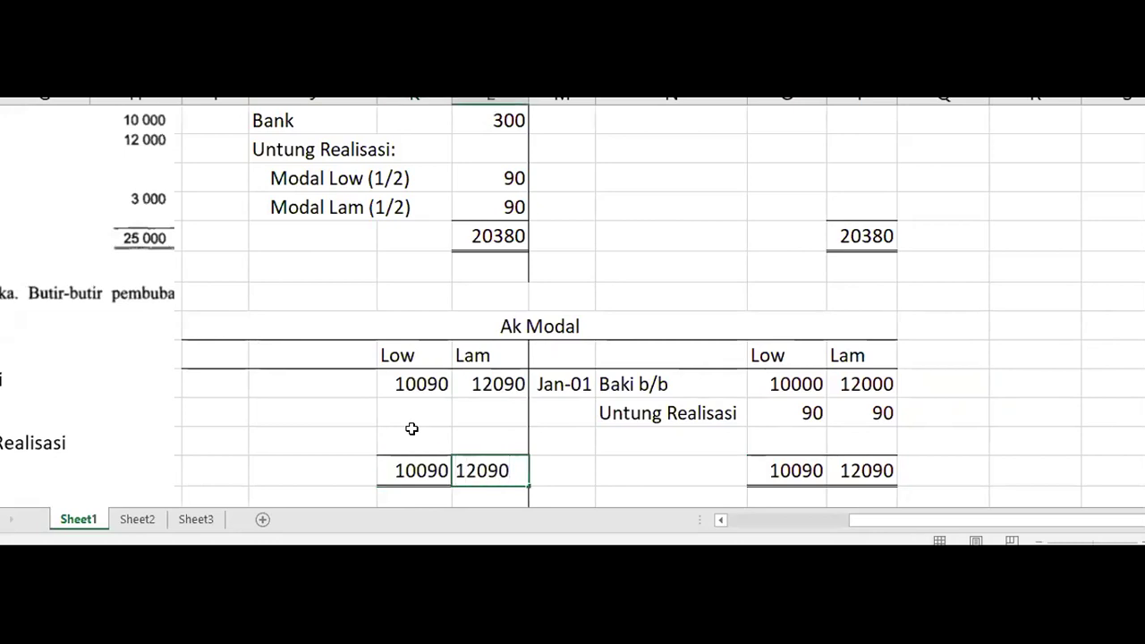
Describe Ak Modal's first debit row as "Bank" and date it Jan 1
click(318, 384)
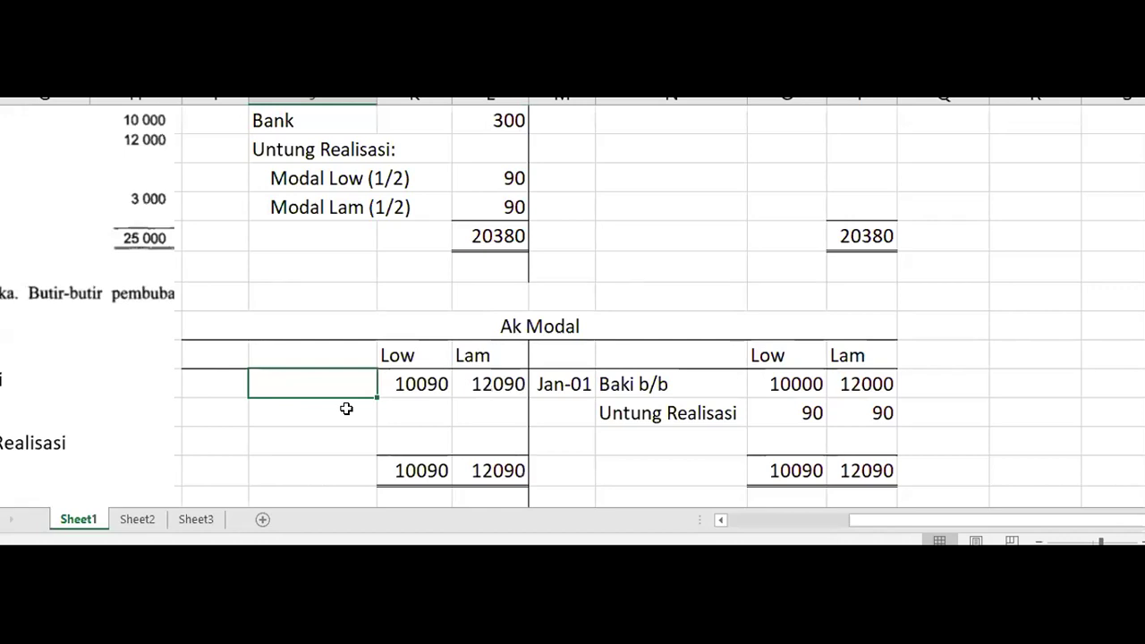
text(Bank)
key(Return)
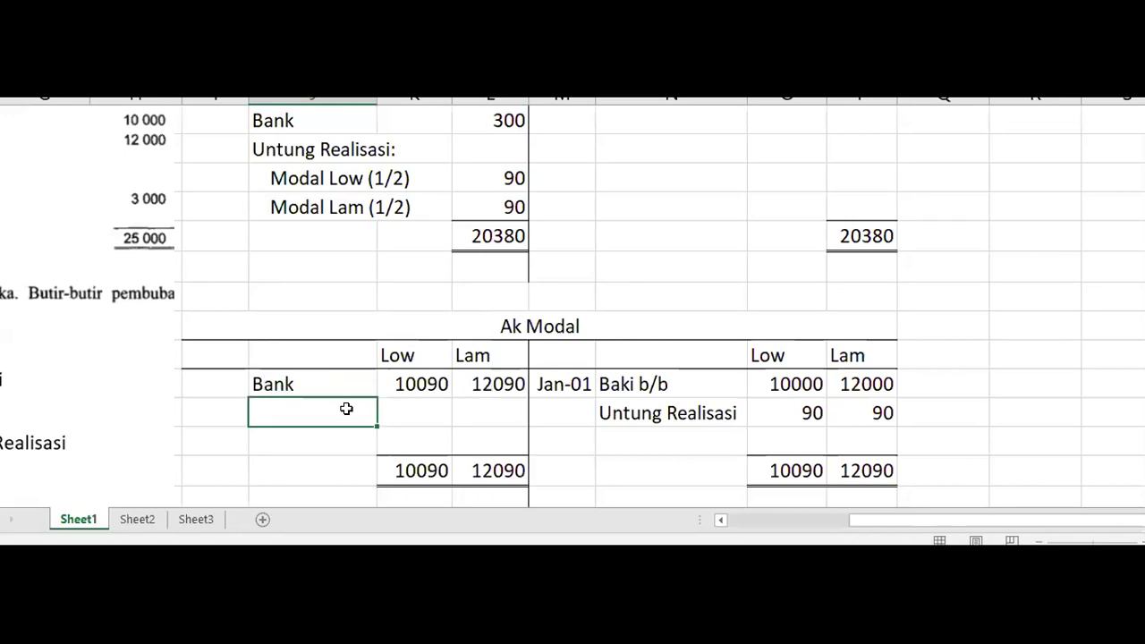
key(Up)
key(Left)
text(Jan 1)
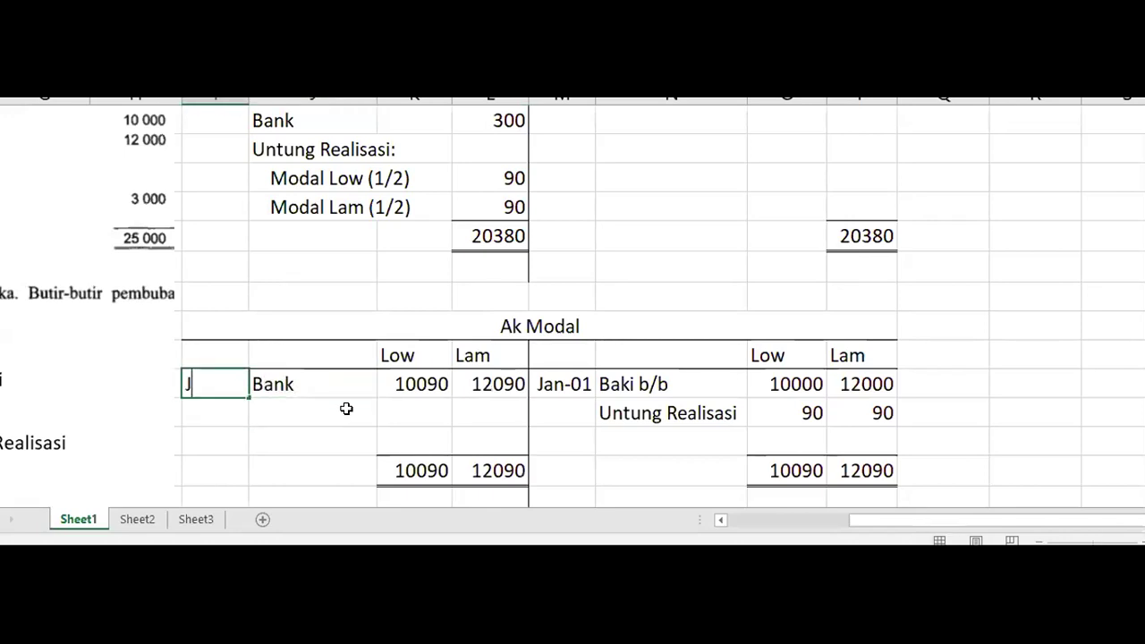
key(Return)
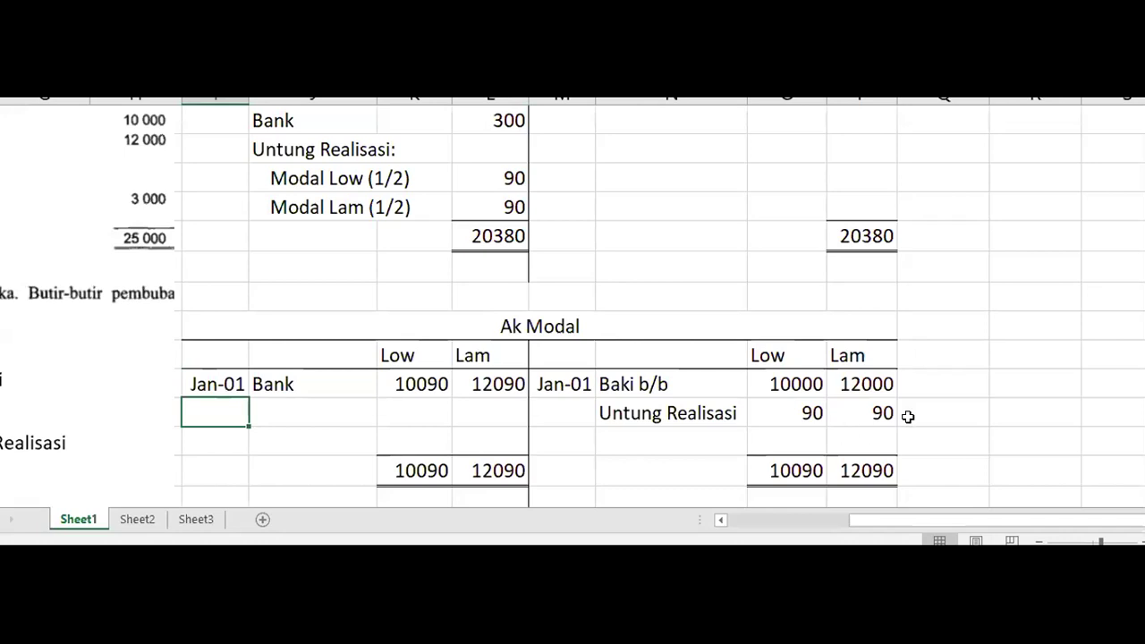
click(991, 386)
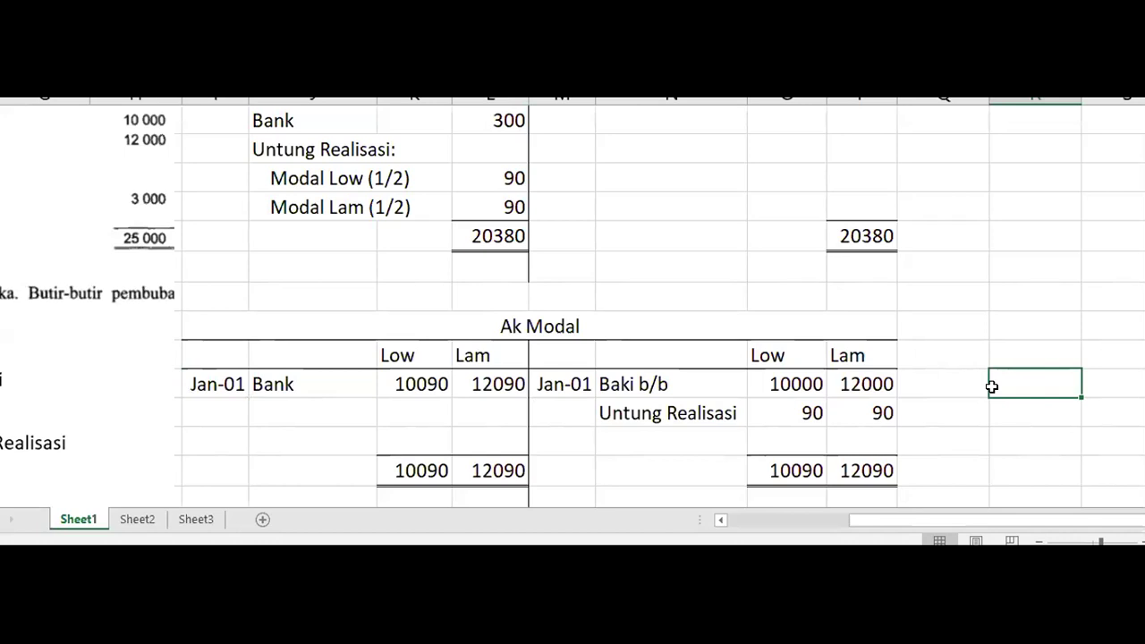
click(991, 324)
click(974, 329)
click(966, 385)
Draw a red box around Ak Modal's Bank row and a red arrow from it to Ak Bank's credit amounts
scroll(967, 400, down, 2)
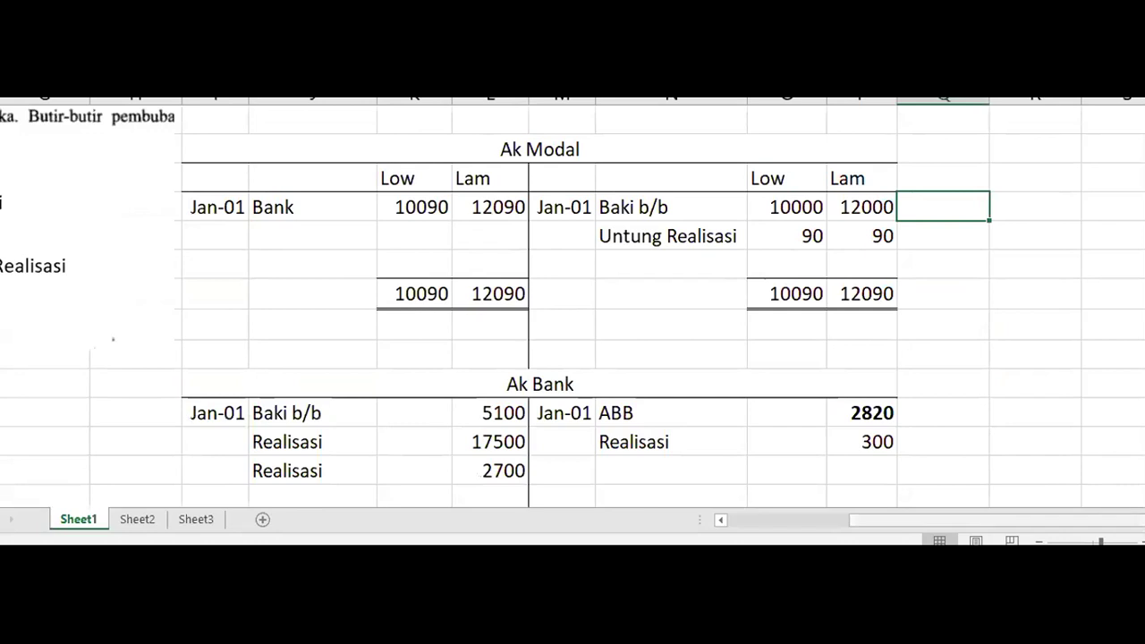
scroll(560, 258, down, 1)
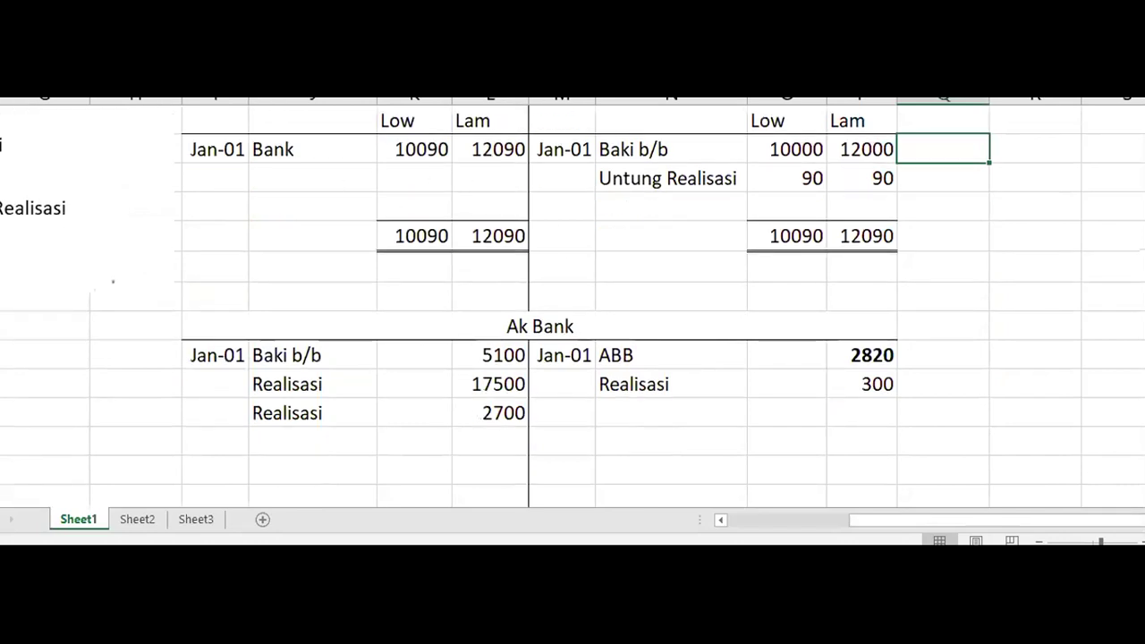
click(190, 136)
mouse_move(178, 134)
mouse_down()
mouse_move(555, 173)
mouse_move(530, 167)
mouse_up()
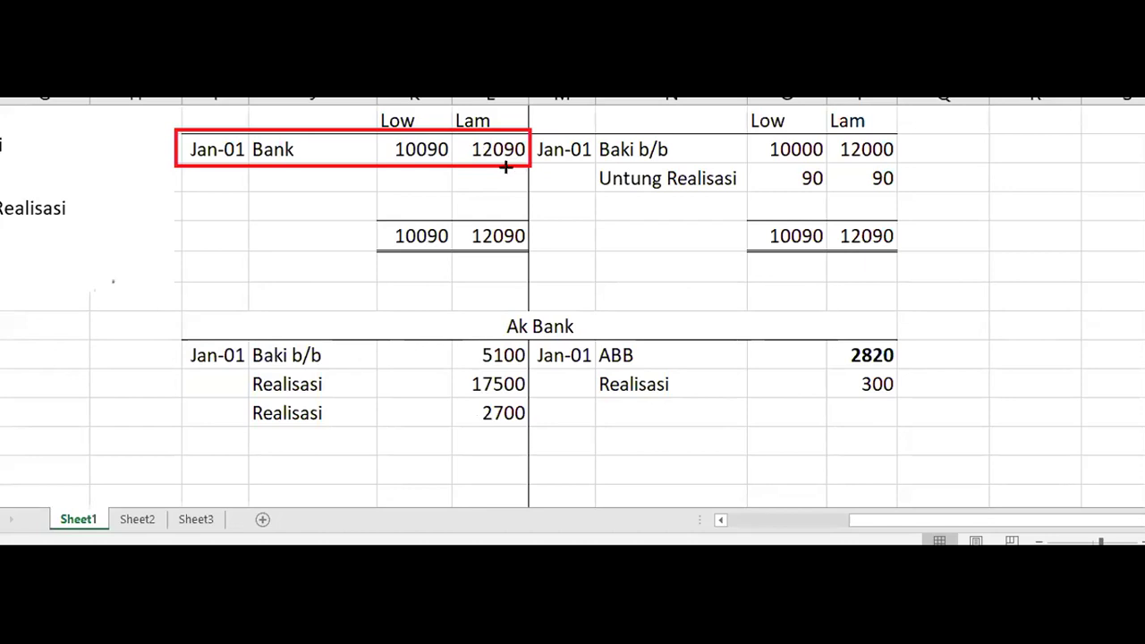
mouse_move(508, 168)
mouse_down()
mouse_move(800, 314)
mouse_move(844, 383)
mouse_move(837, 396)
mouse_up()
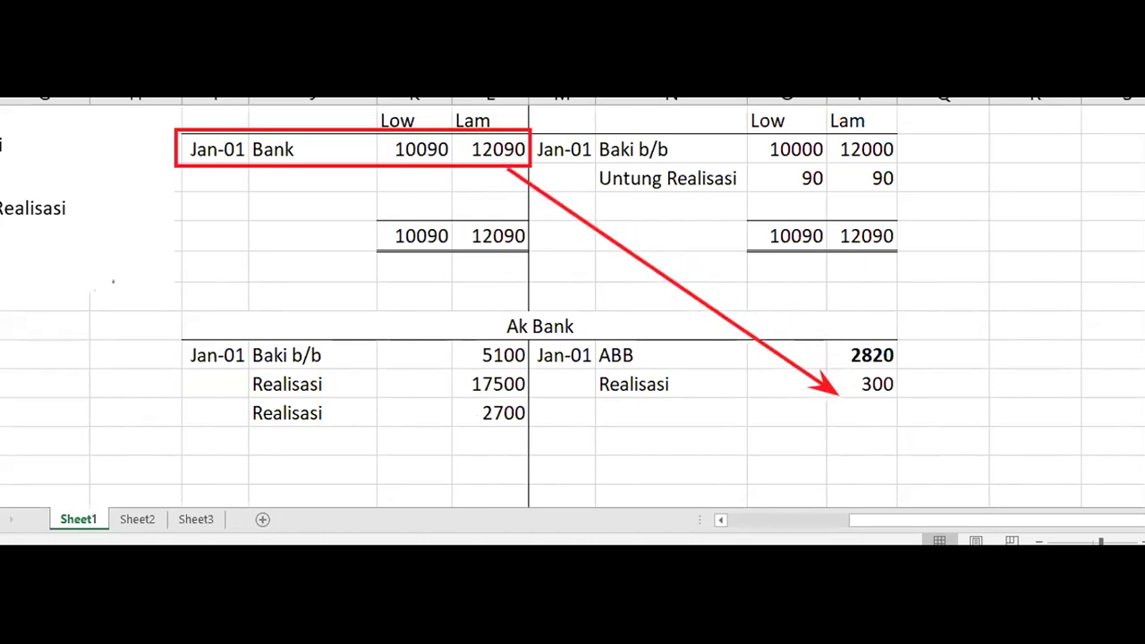
Below Realisasi on Ak Bank's credit side, post 10090 as "Modal" followed by the first partner's name
click(696, 411)
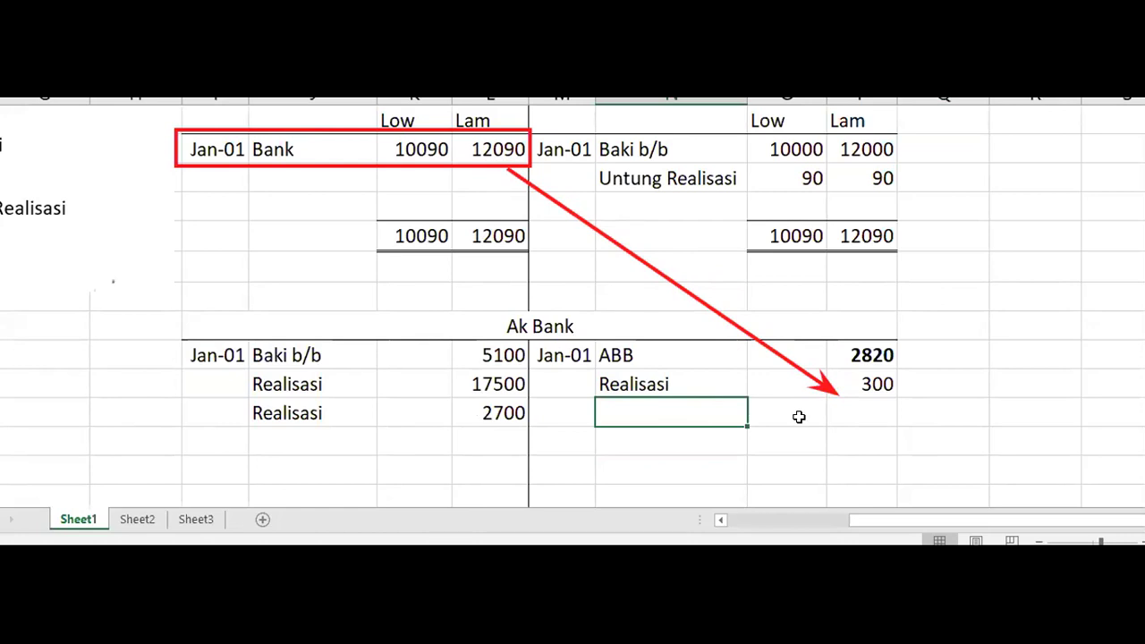
click(843, 413)
click(653, 417)
text(Modal)
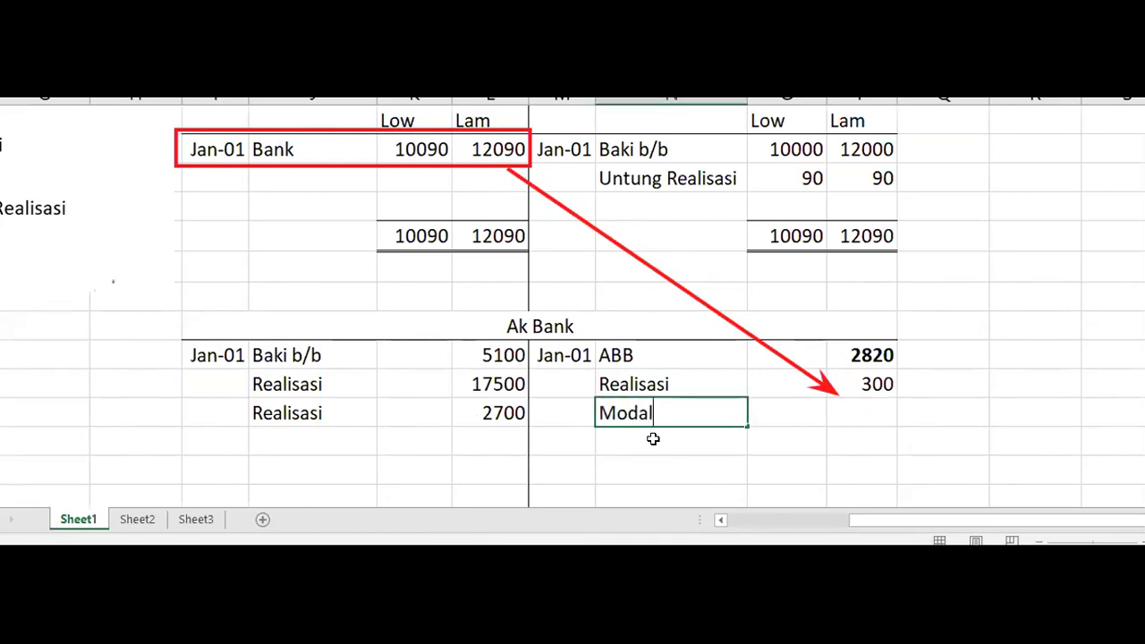
text( Low)
key(Tab)
key(Tab)
text(10090)
key(Return)
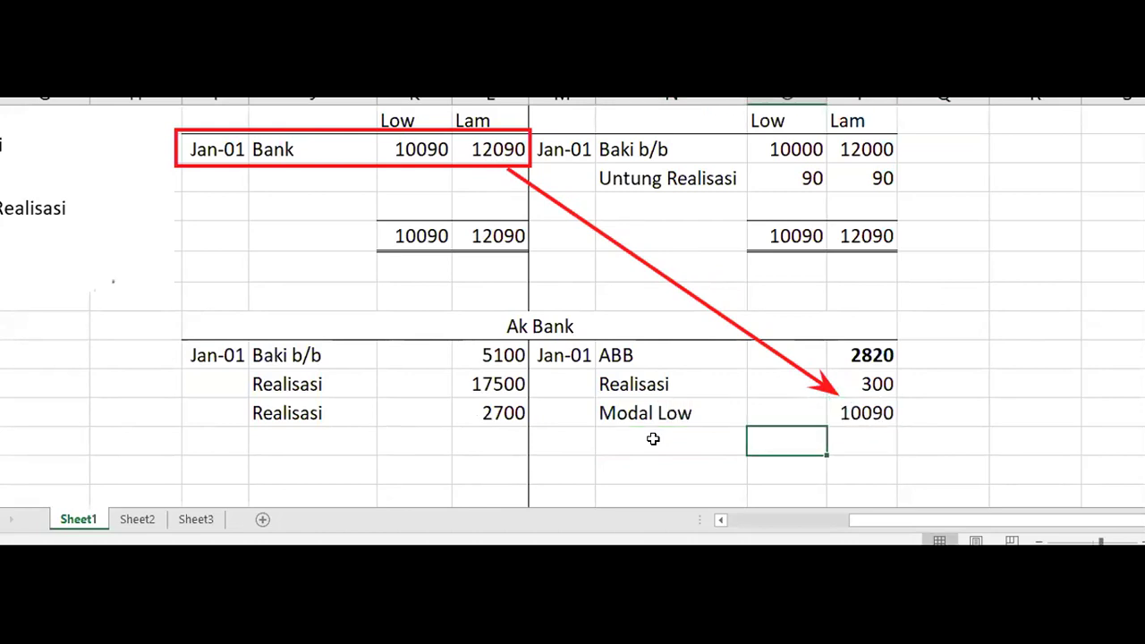
In the next credit row of Ak Bank, post 12090 as "Modal" followed by the second partner's name
text(Modal Lam)
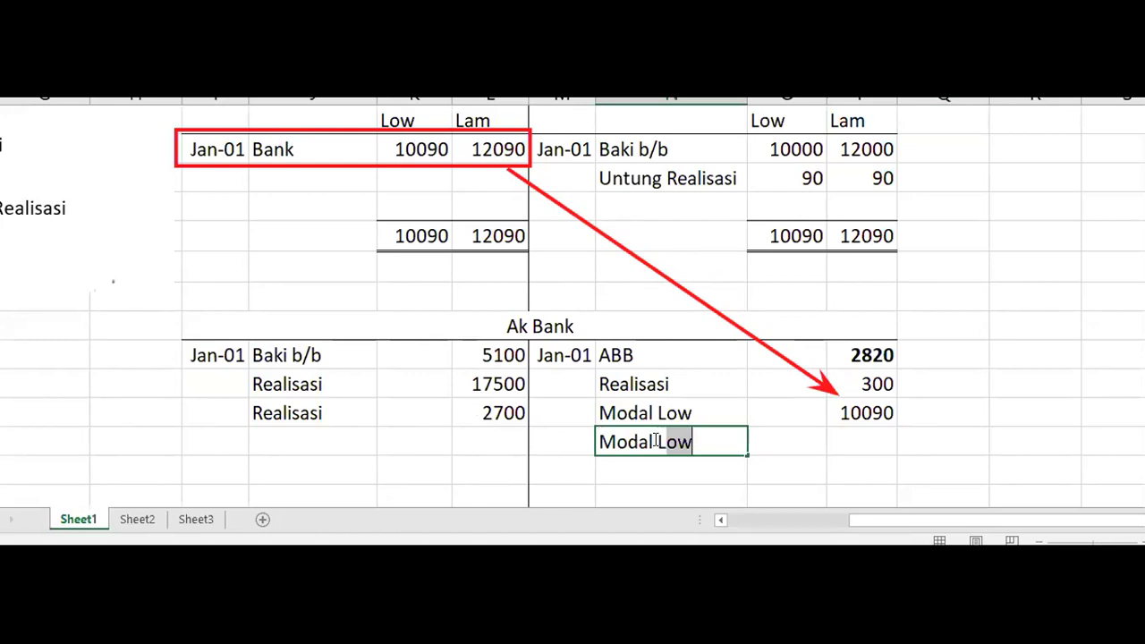
key(Tab)
key(Tab)
text(12090)
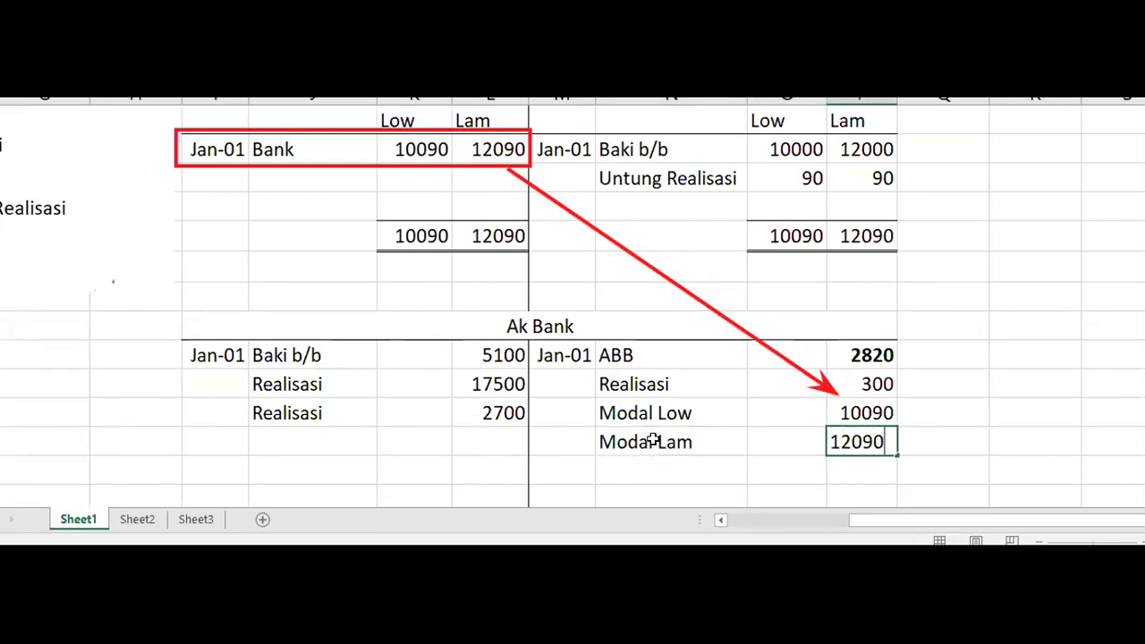
key(Return)
Apply single top and double bottom borders to both Ak Bank total cells and sum each side's amounts
ctrl+click(490, 470)
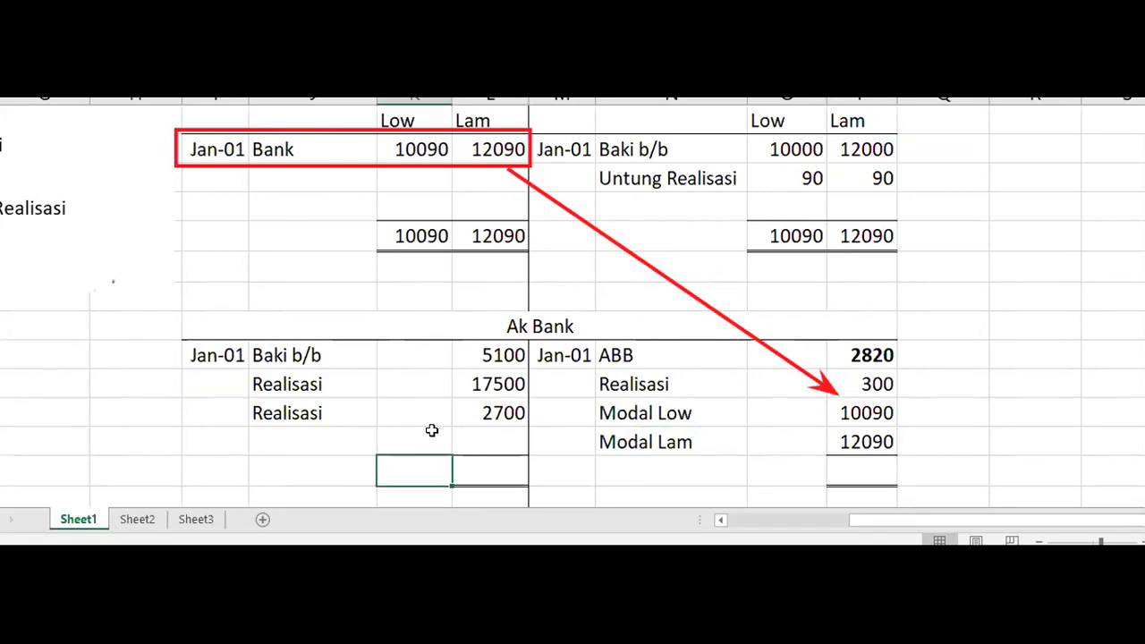
drag(470, 349, 486, 442)
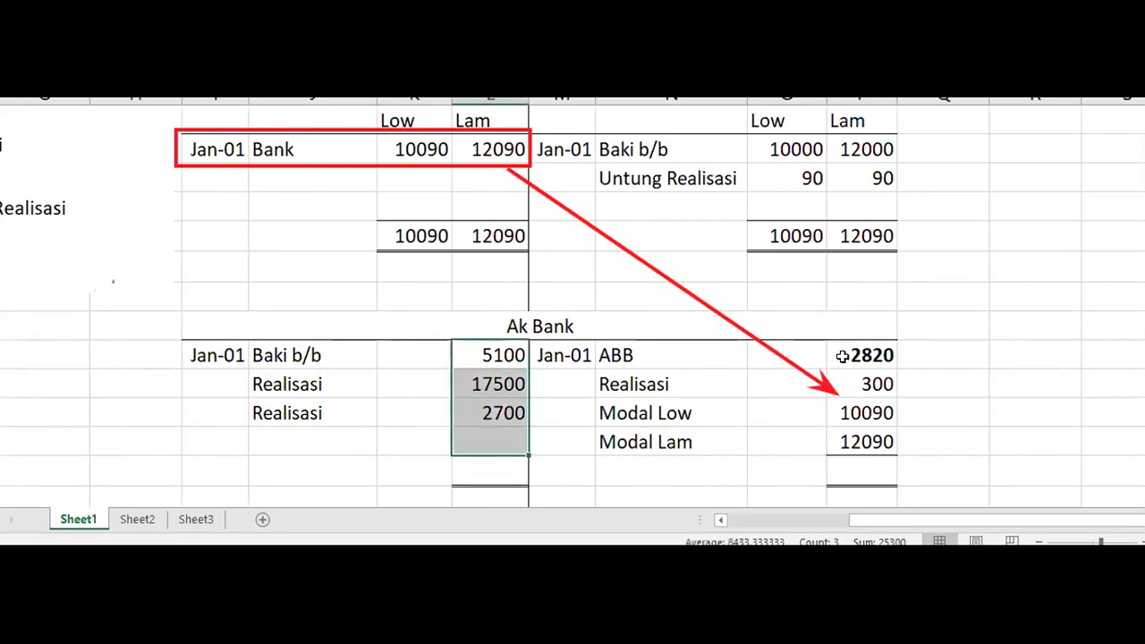
drag(850, 356, 855, 442)
click(1018, 413)
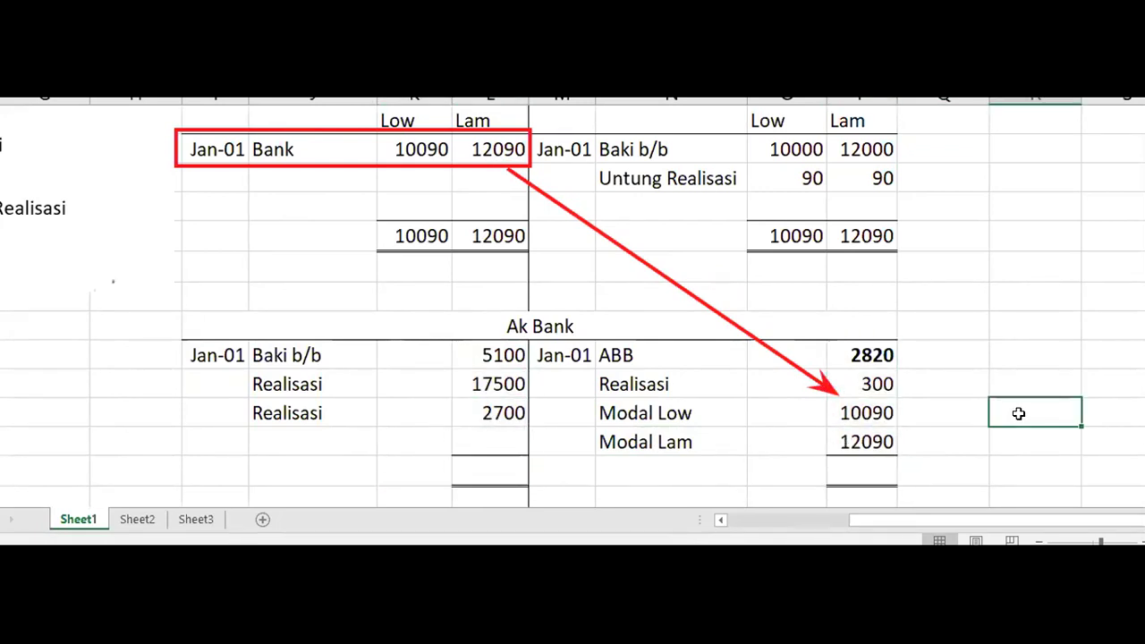
Clear the red markings, sum Ak Bank's debit amounts and enter 25300 as the debit total
click(501, 469)
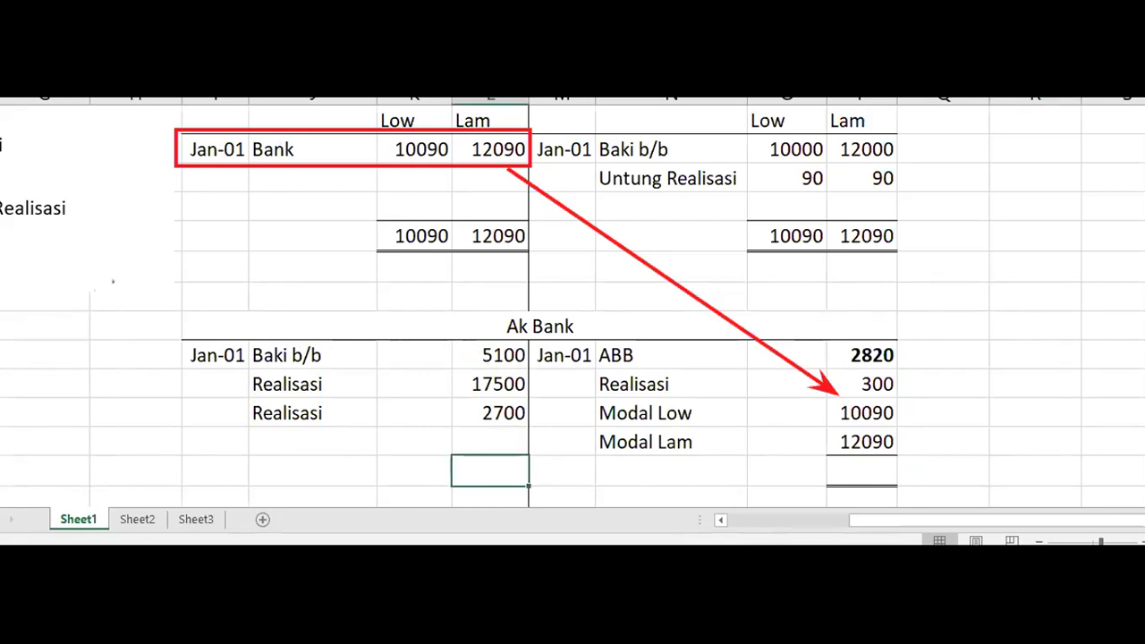
click(485, 349)
drag(485, 347, 498, 439)
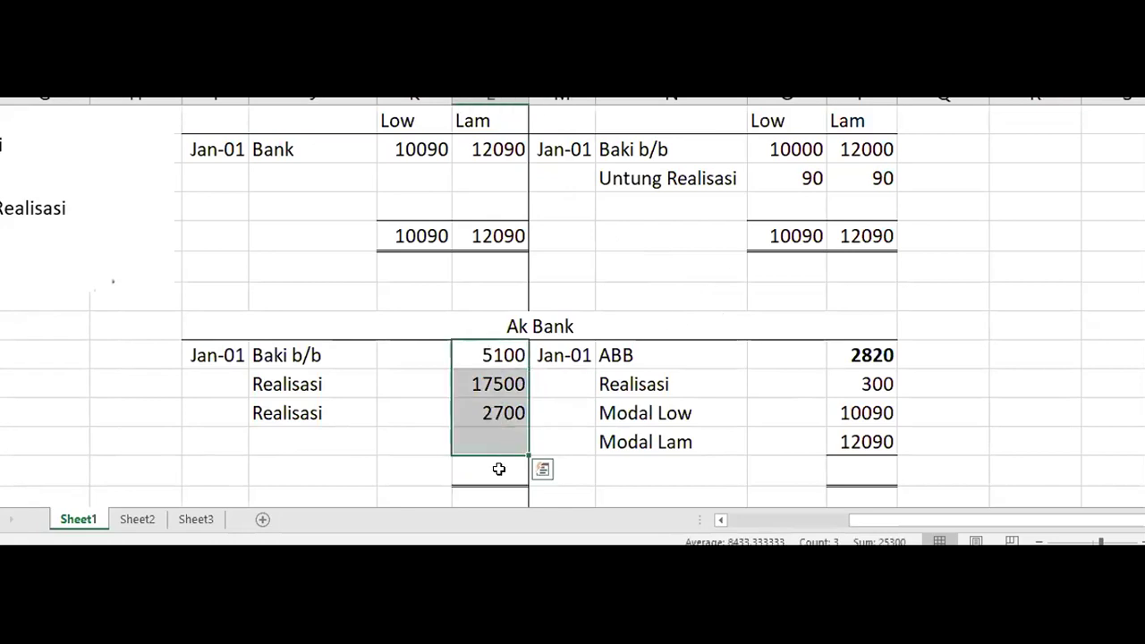
click(498, 468)
text(25300)
Sum Ak Bank's credit amounts and enter 25300 as the credit total
key(Right)
key(Right)
key(Right)
key(Right)
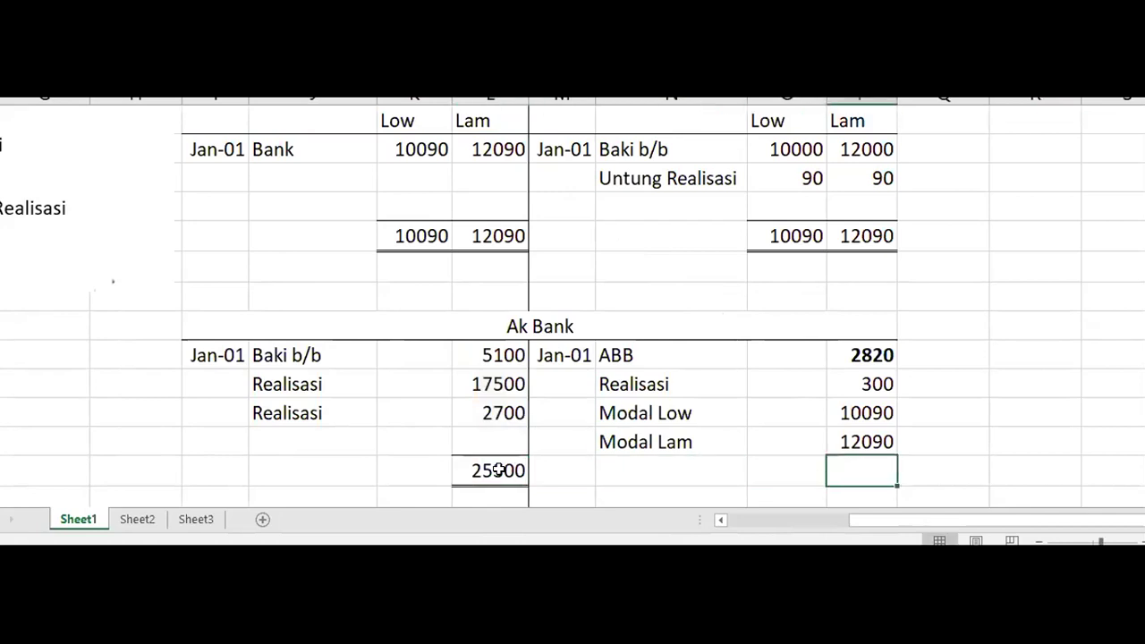
drag(873, 353, 871, 442)
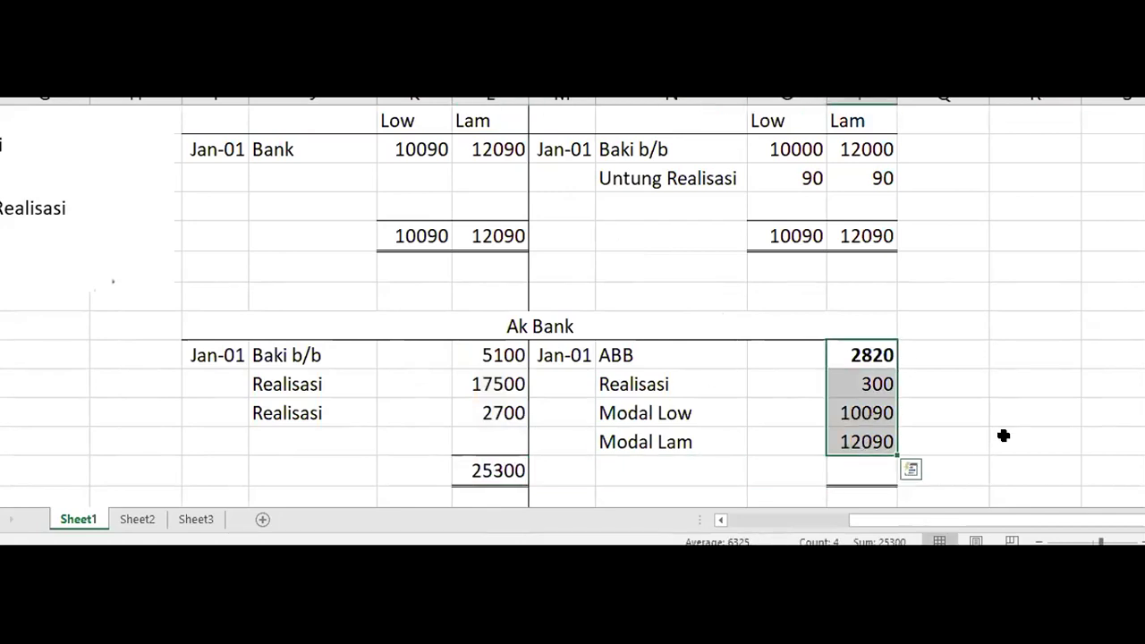
click(860, 474)
text(25300)
key(Right)
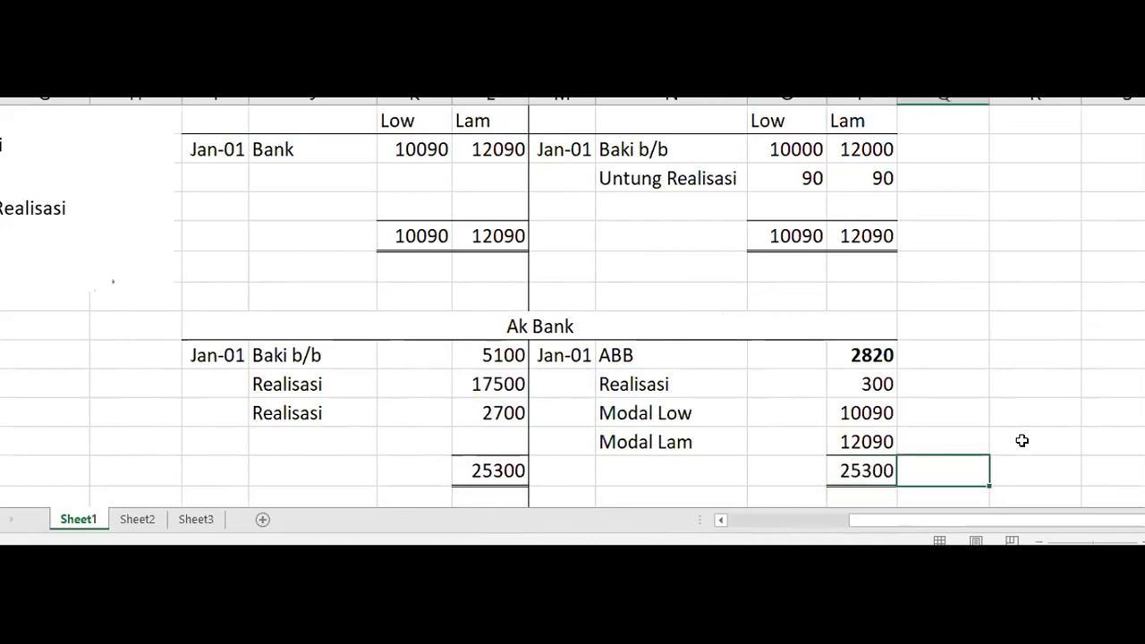
key(Right)
click(1010, 374)
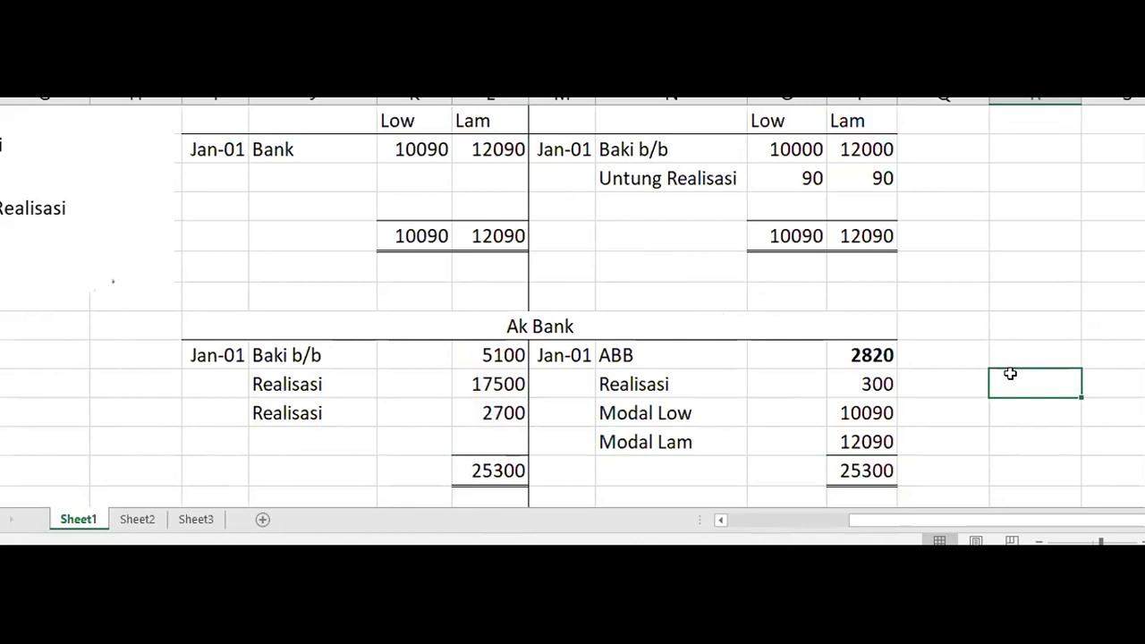
click(828, 474)
click(499, 472)
click(988, 475)
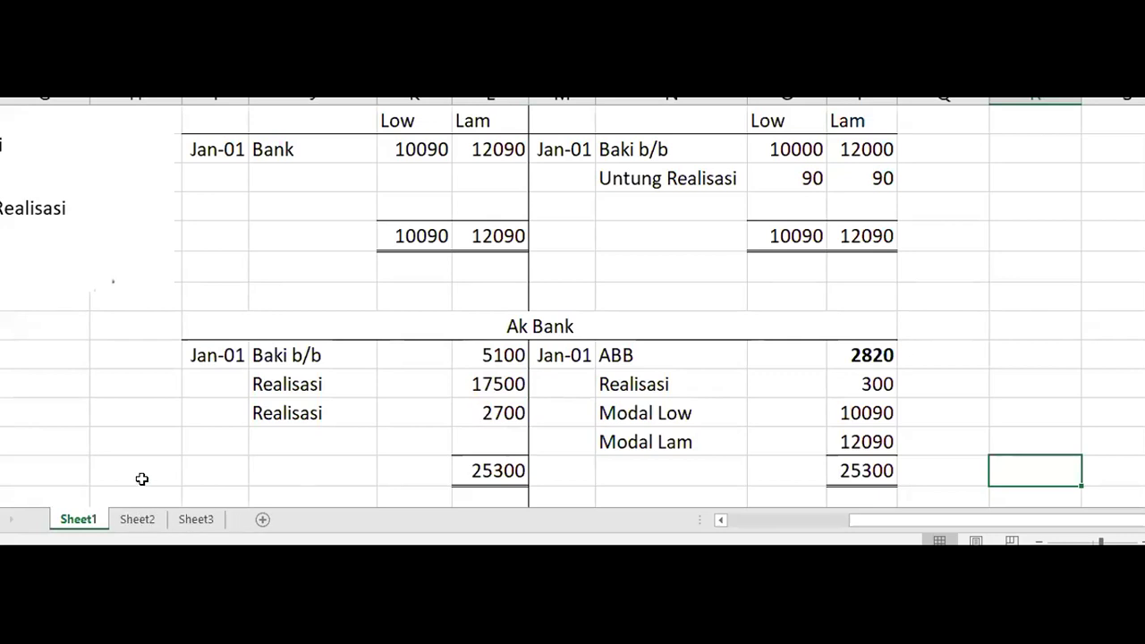
click(135, 433)
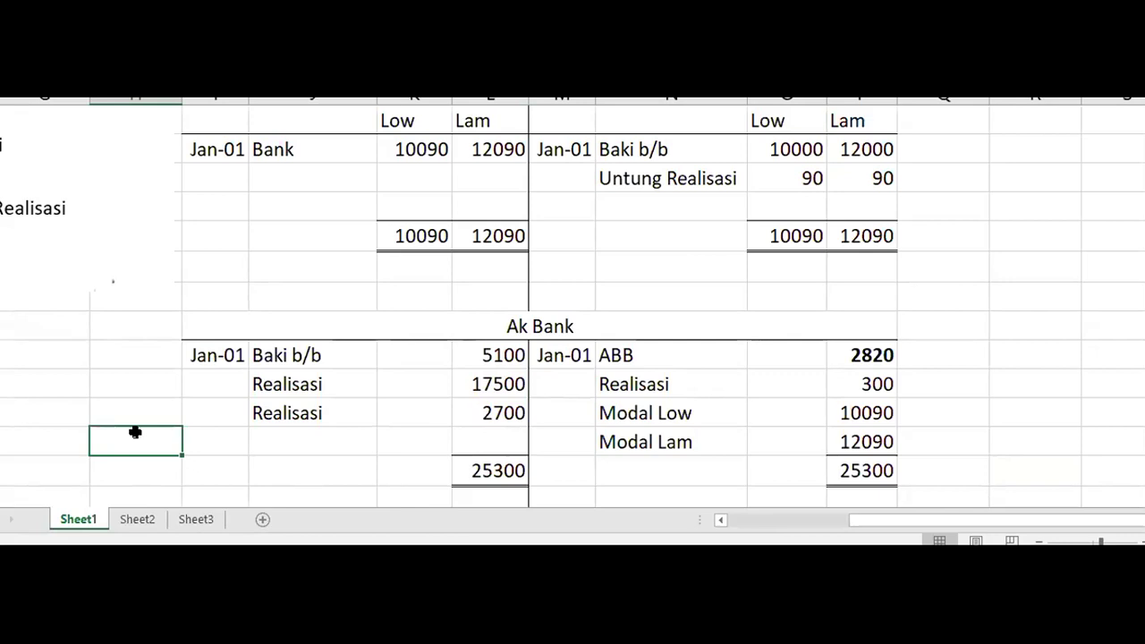
click(197, 461)
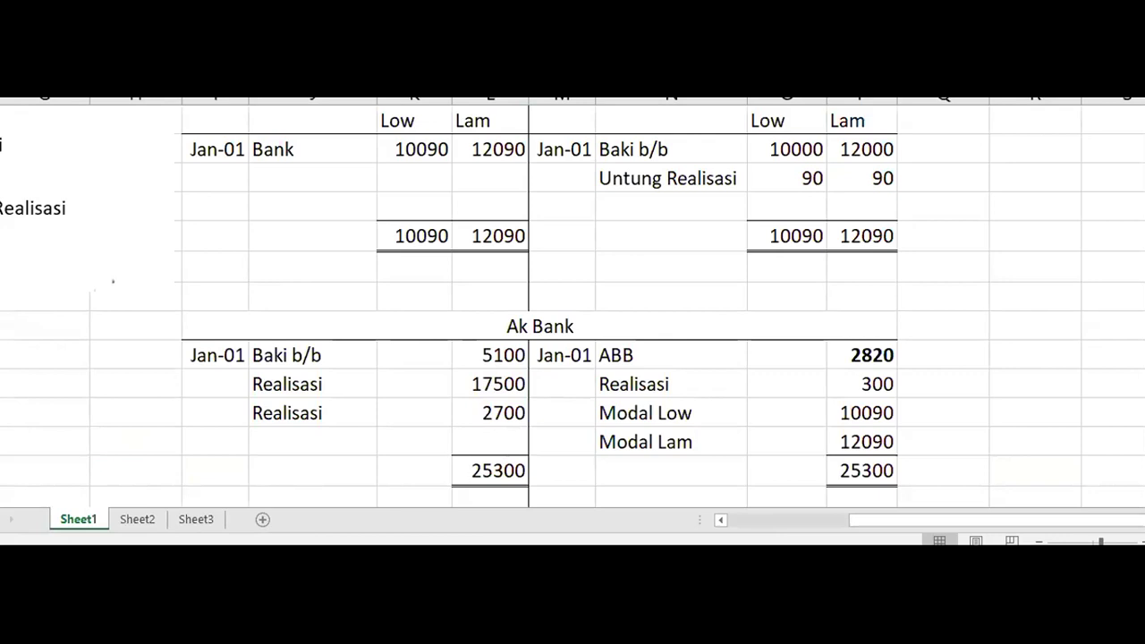
click(213, 445)
click(256, 457)
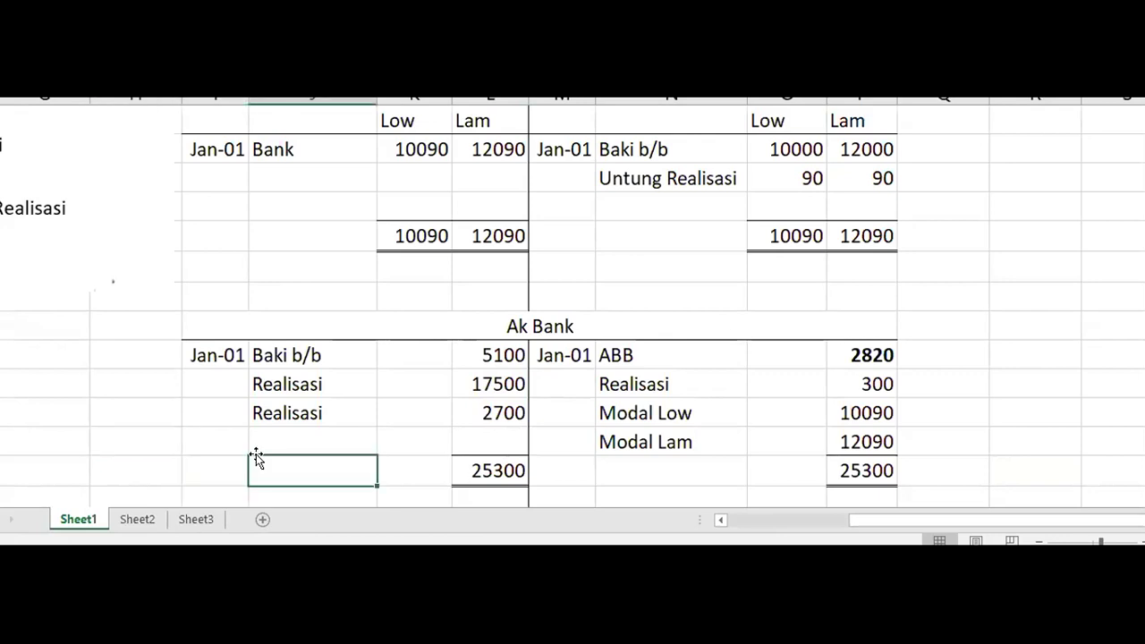
click(103, 430)
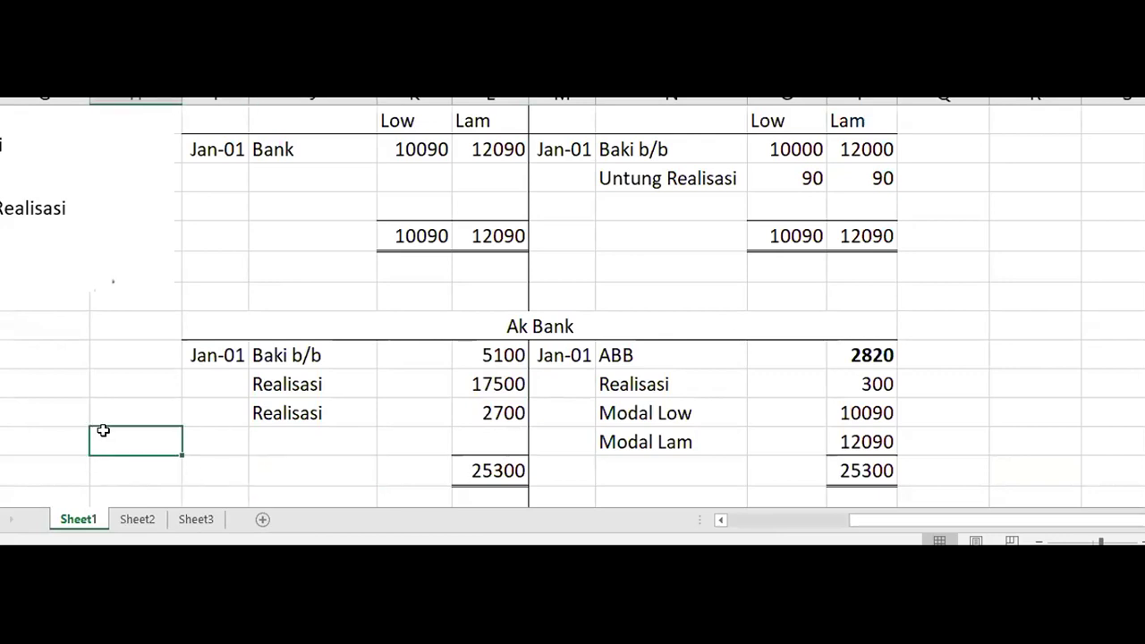
Switch to Sheet2, which holds the dissolution question dated 1 April 20X8 and its blank T-accounts
click(137, 519)
click(721, 358)
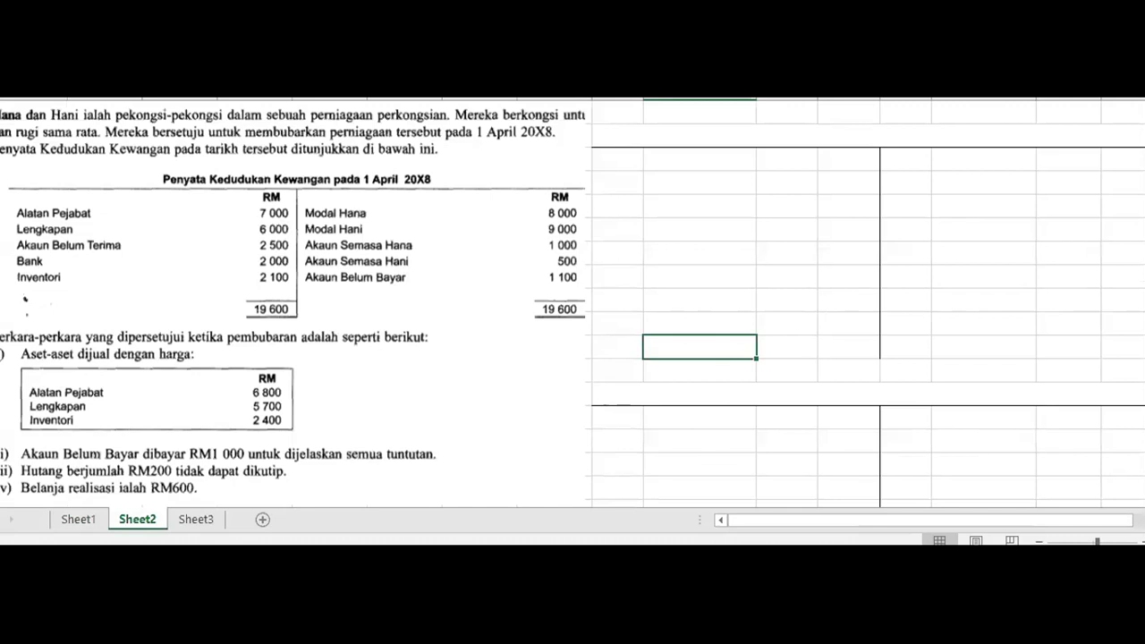
In the first T-account's debit details column, write the notes "AB=LEH", "A=Aset" and "B=Belanja" in consecutive rows
click(662, 269)
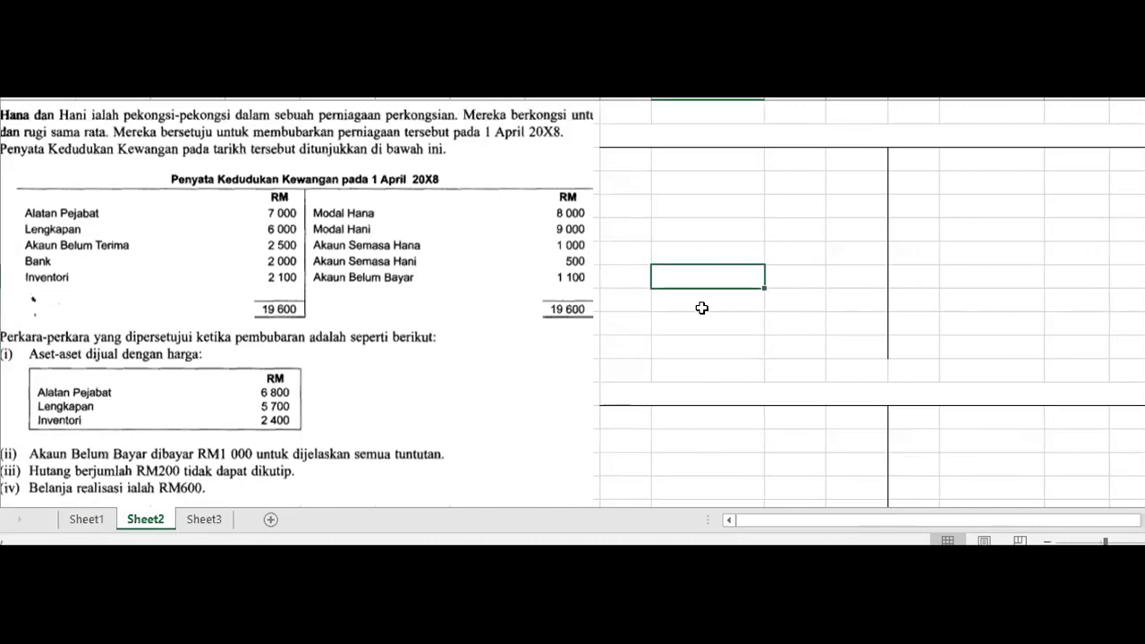
text(AB=LEH)
key(Return)
text(A=Aset)
key(Return)
text(B=Belanja)
key(Return)
Below "B=Belanja", continue the notes with "L=Liabiliti", "E=Ekuiti" and "H=Hasil"
text(L)
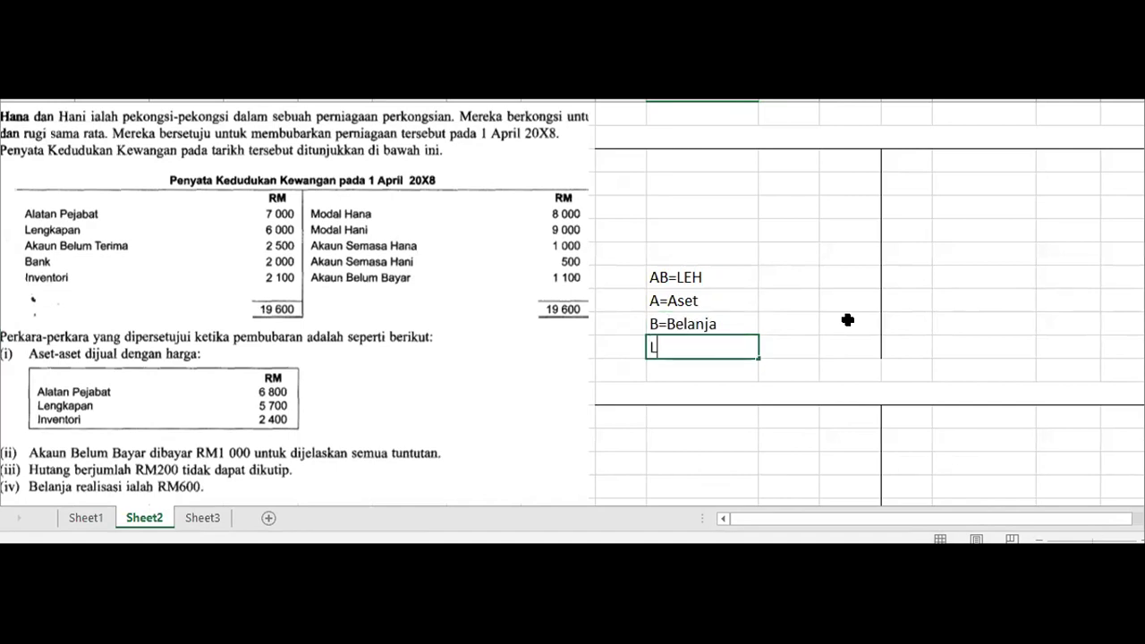
text(=Liabiliti)
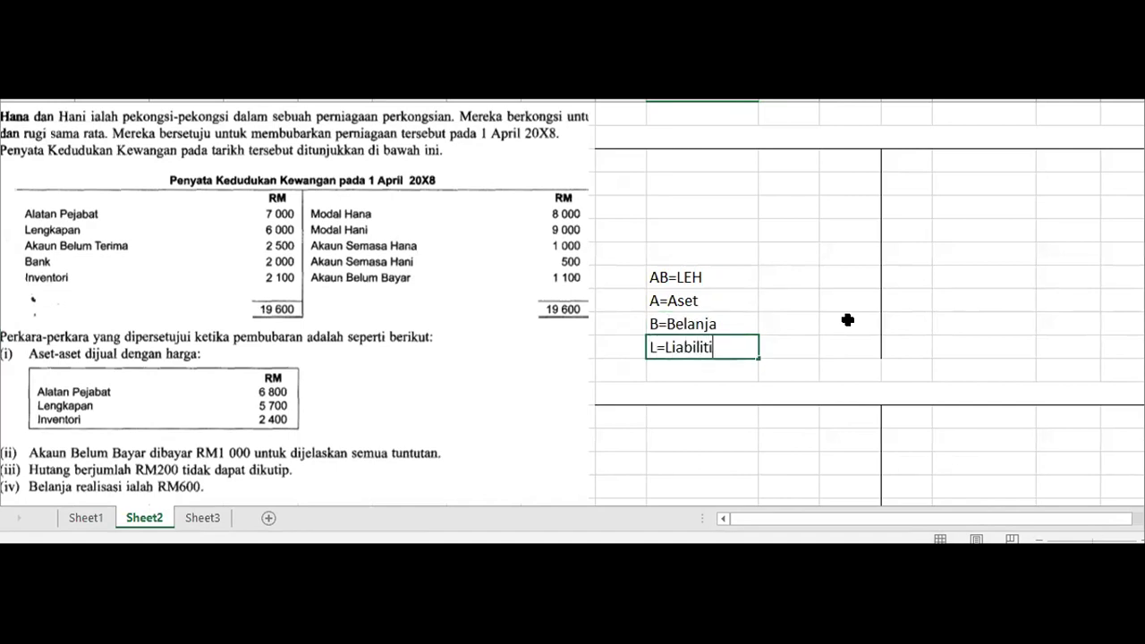
key(Return)
text(E=Ekuiti)
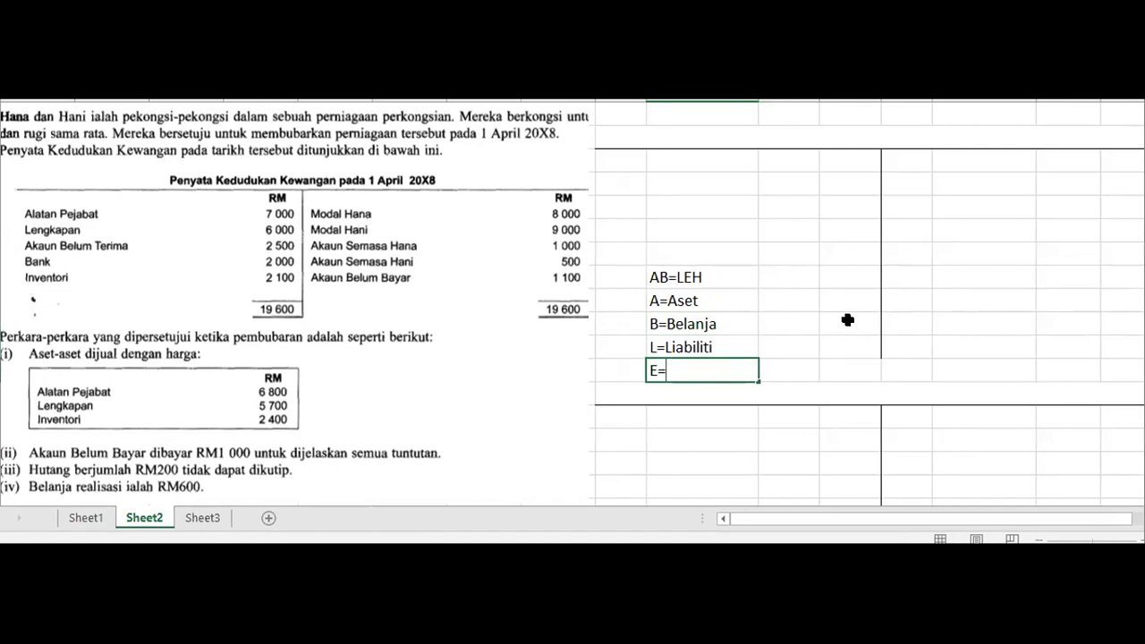
key(Return)
key(Return)
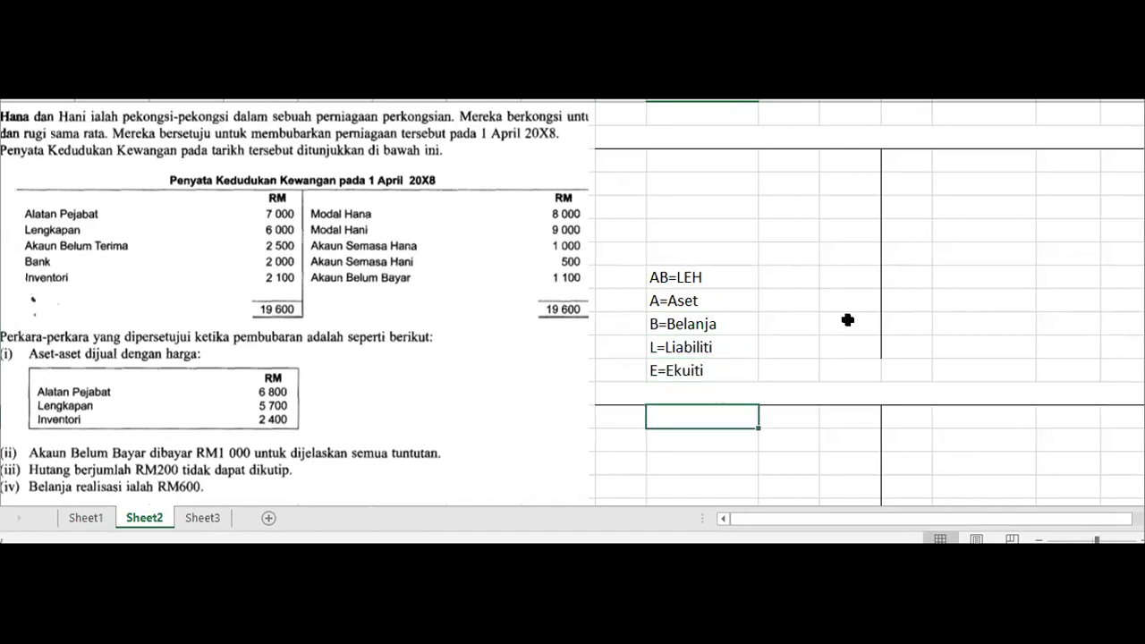
text(H=Hasil)
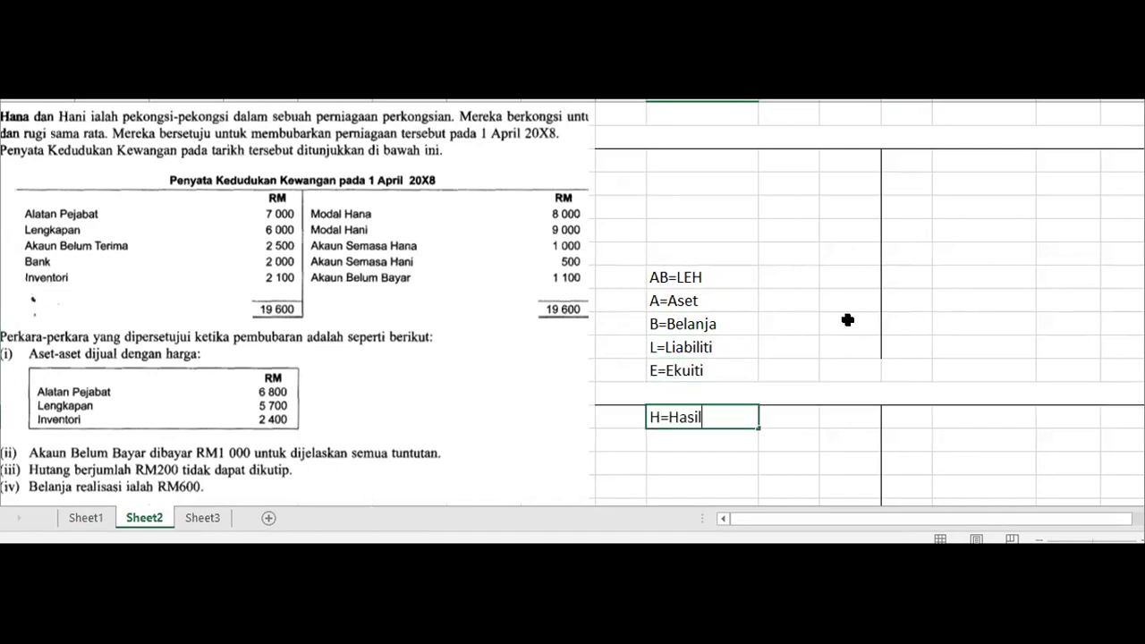
Delete all the notes from "AB=LEH" through "H=Hasil" out of the T-account area
click(844, 300)
drag(686, 277, 695, 436)
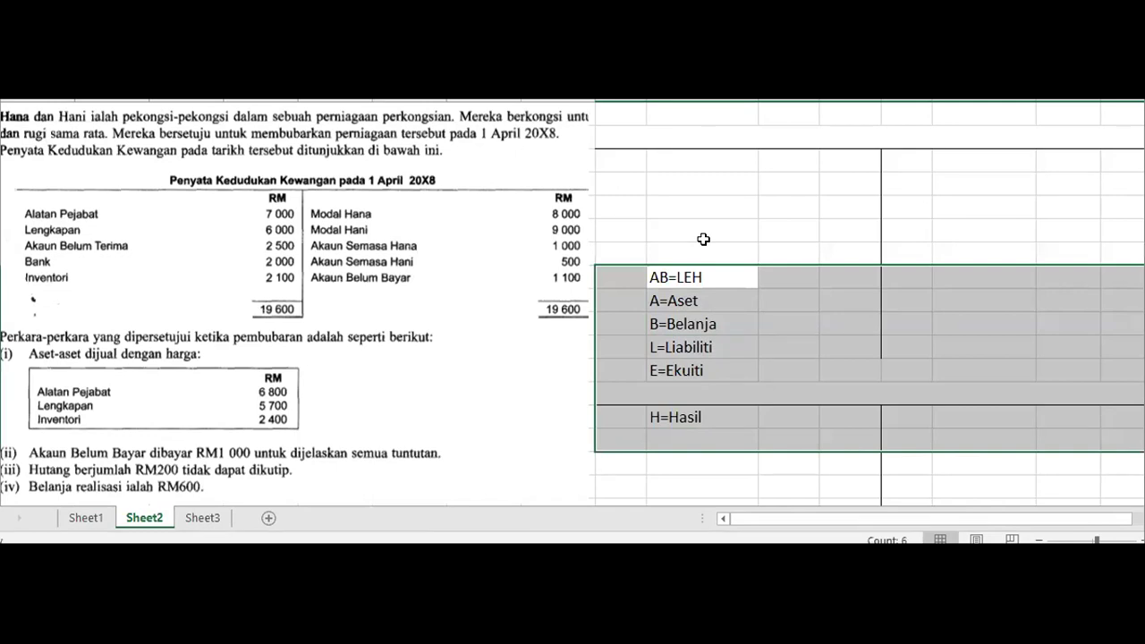
key(Delete)
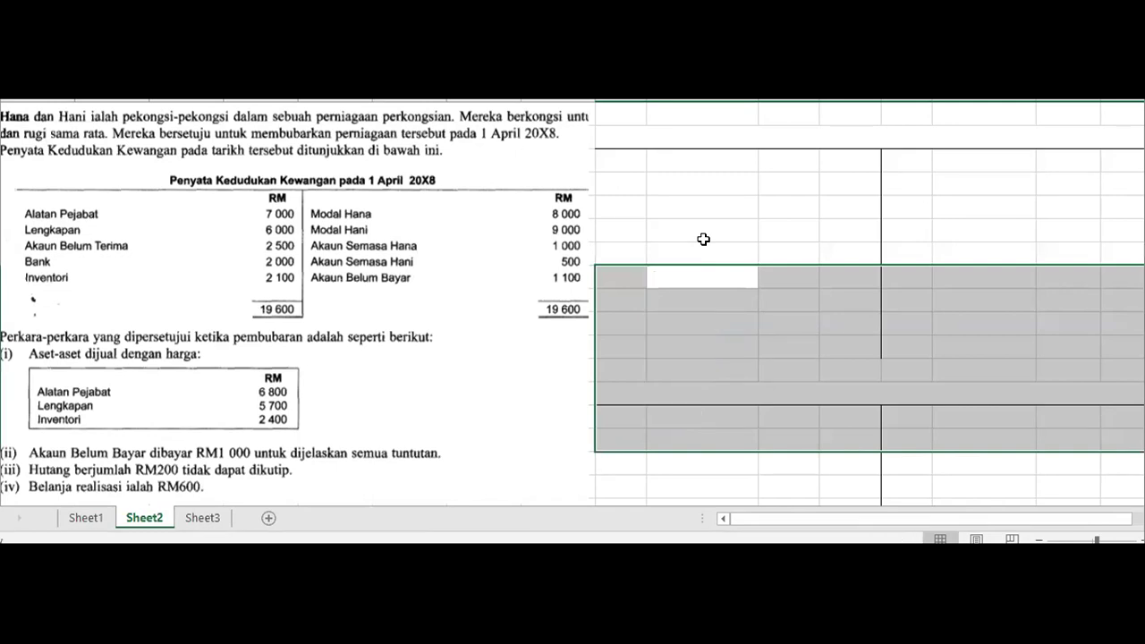
click(711, 143)
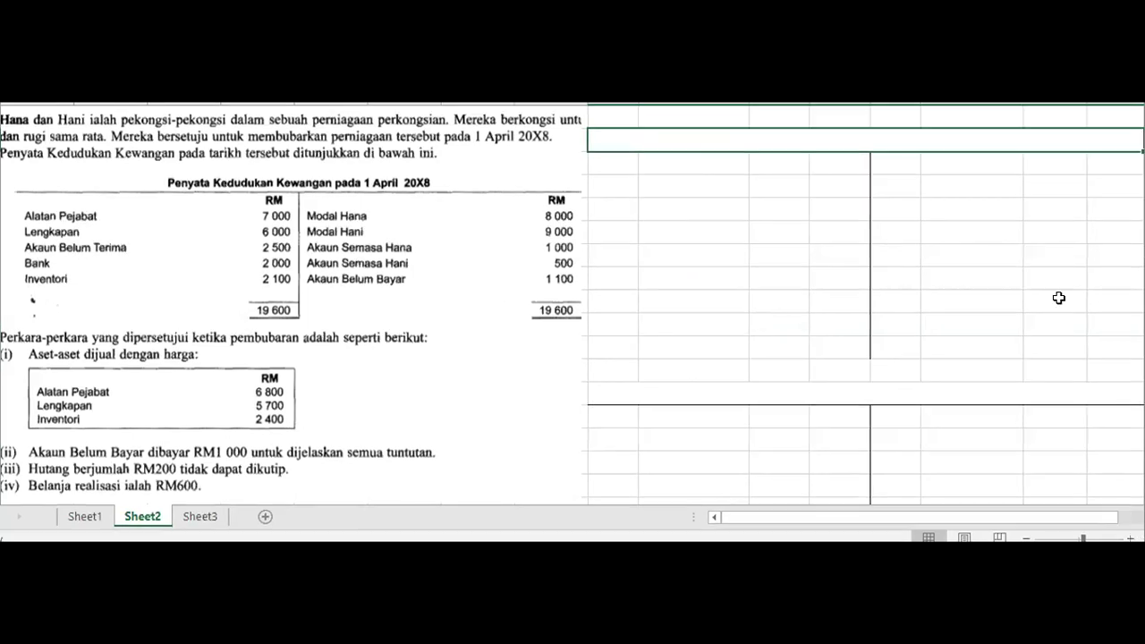
click(788, 249)
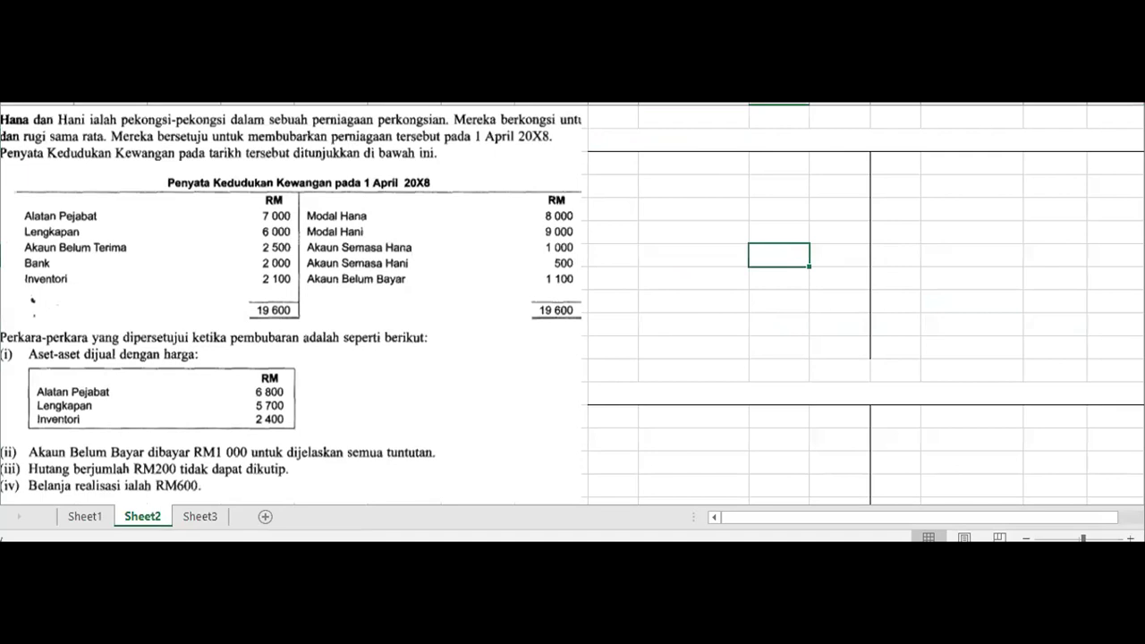